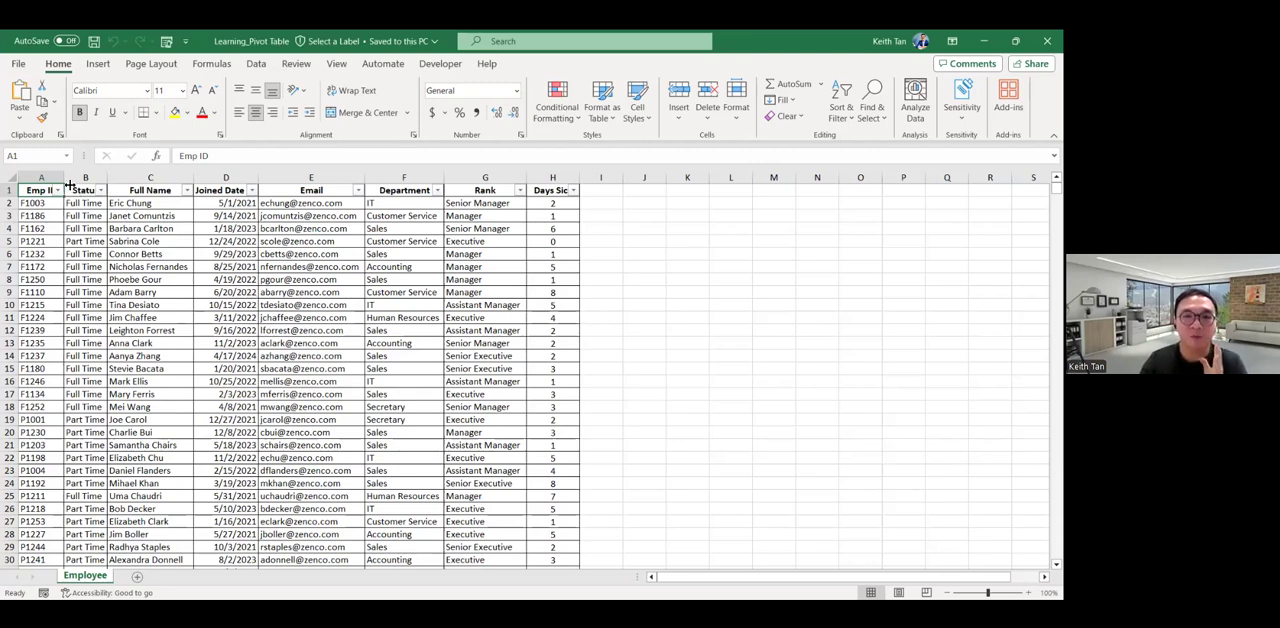
Review each column of the employee list from Emp ID through Days Sick.
{"action": "left_click", "coordinate": [51, 178]}
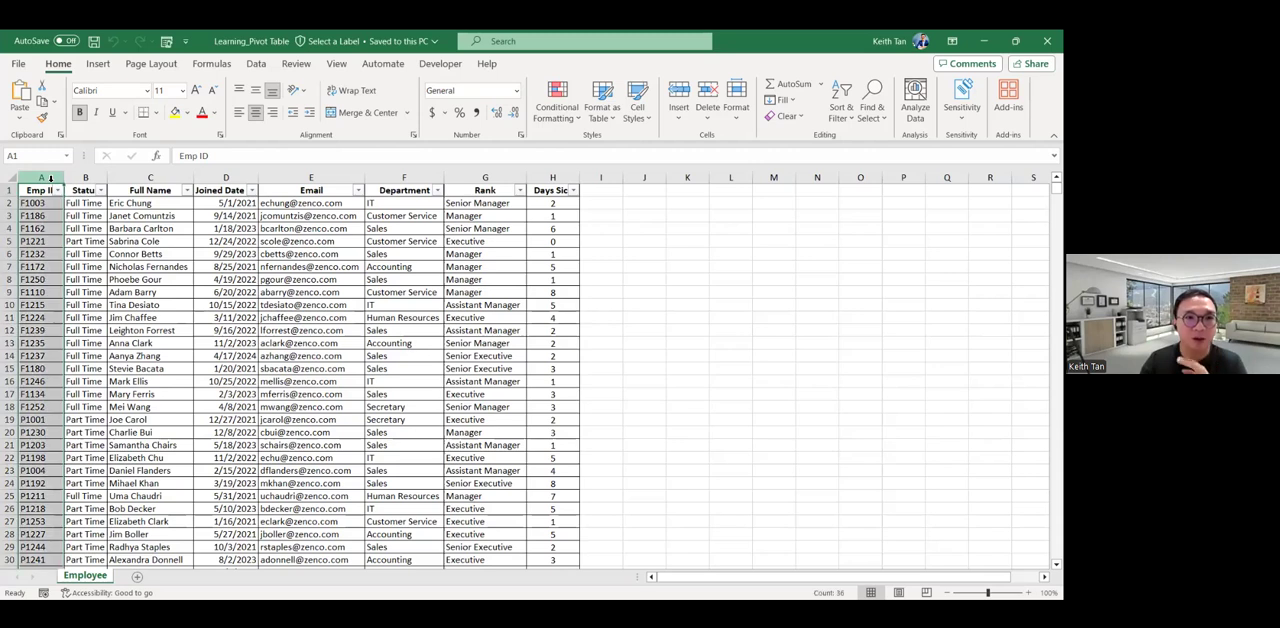
{"action": "left_click", "coordinate": [86, 177]}
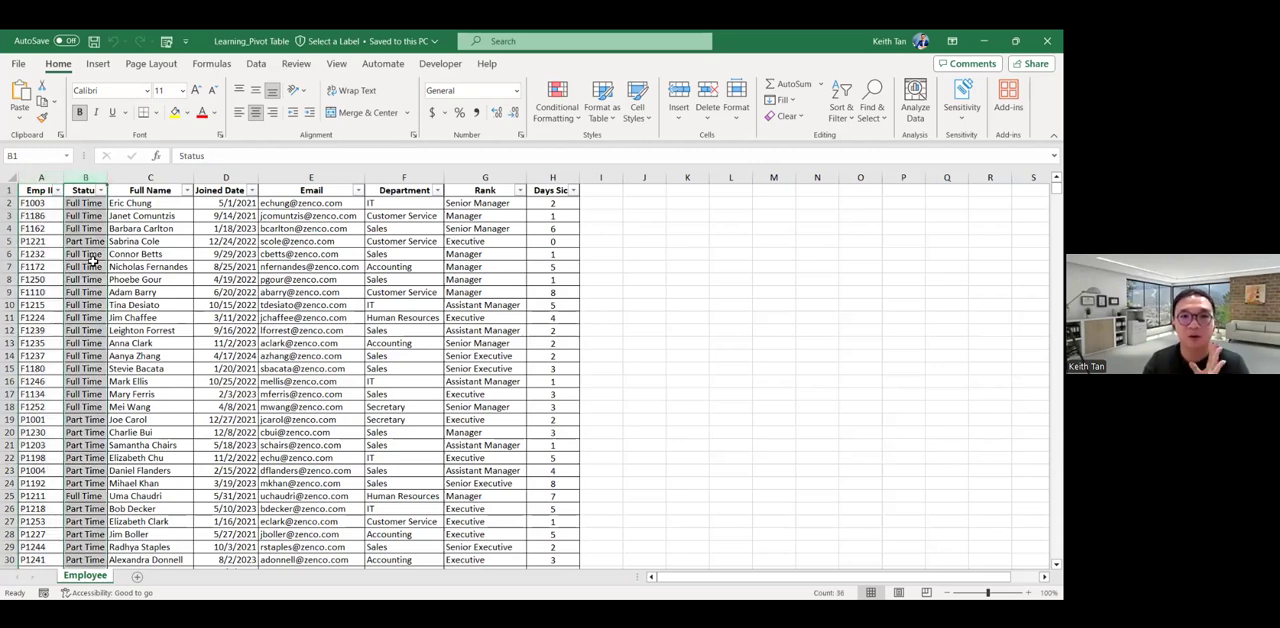
{"action": "left_click", "coordinate": [167, 280]}
{"action": "left_click", "coordinate": [162, 178]}
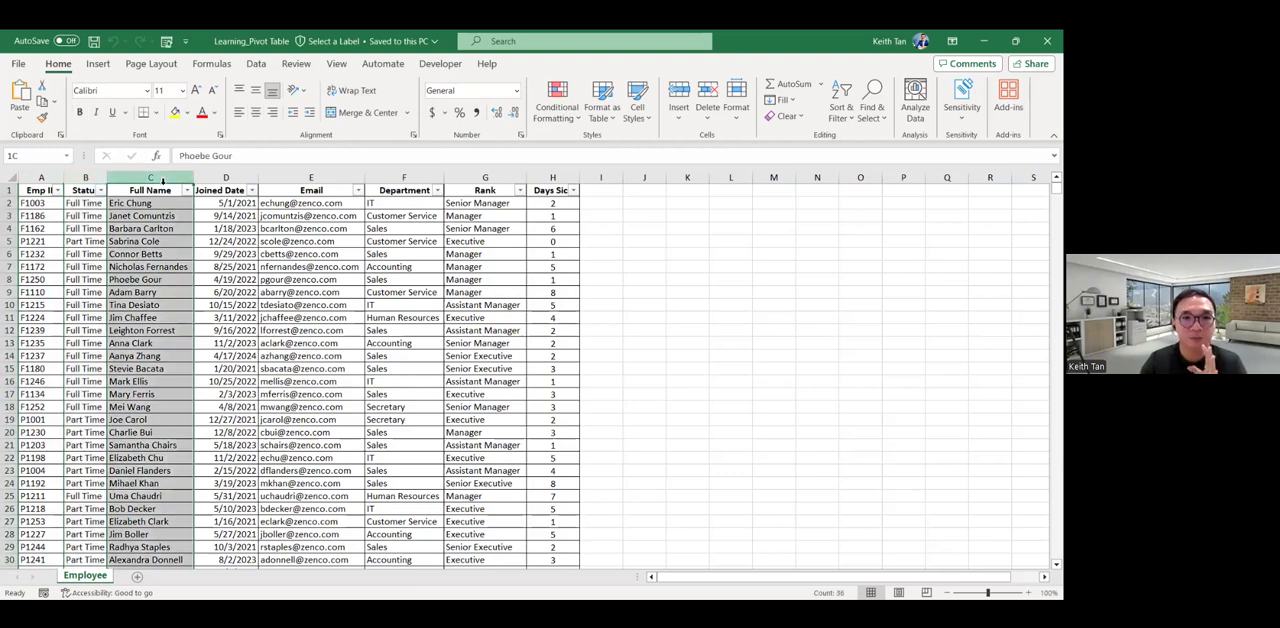
{"action": "left_click", "coordinate": [228, 177]}
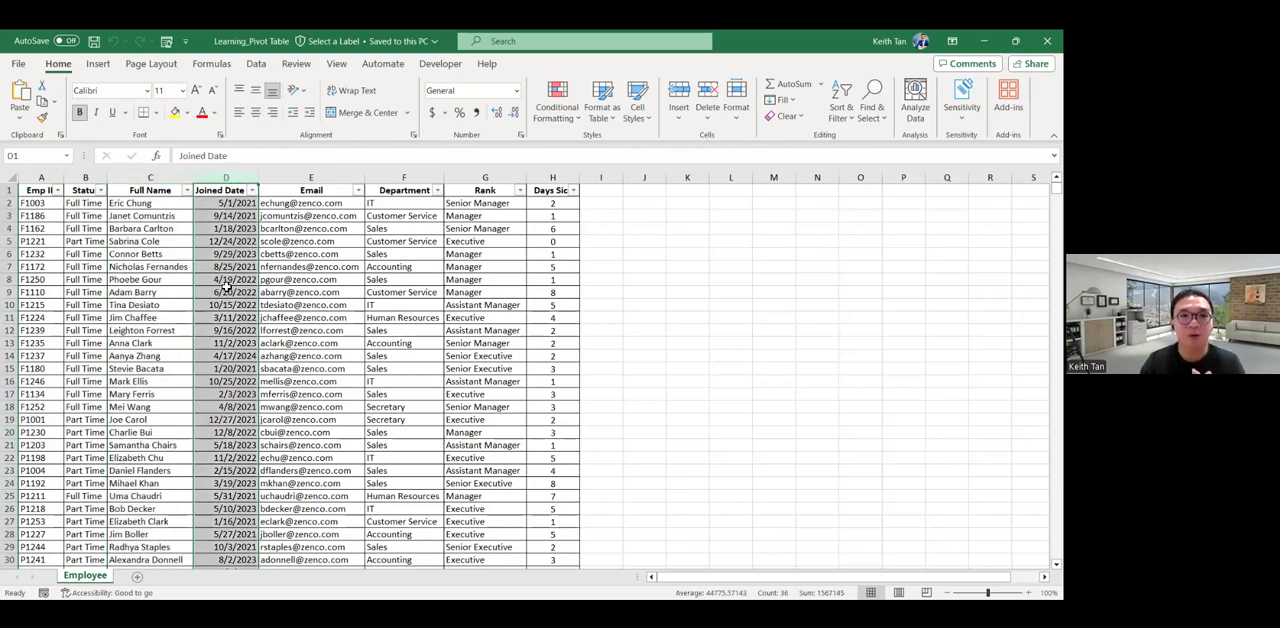
{"action": "left_click", "coordinate": [311, 177]}
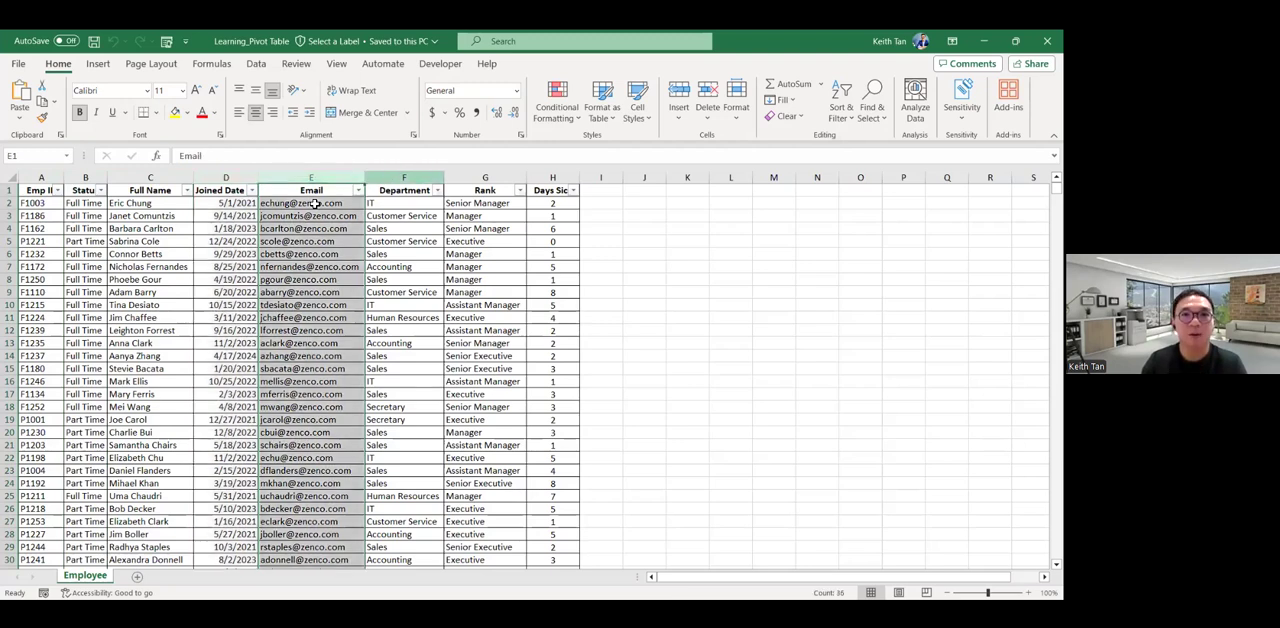
{"action": "left_click", "coordinate": [404, 177]}
{"action": "left_click", "coordinate": [485, 177]}
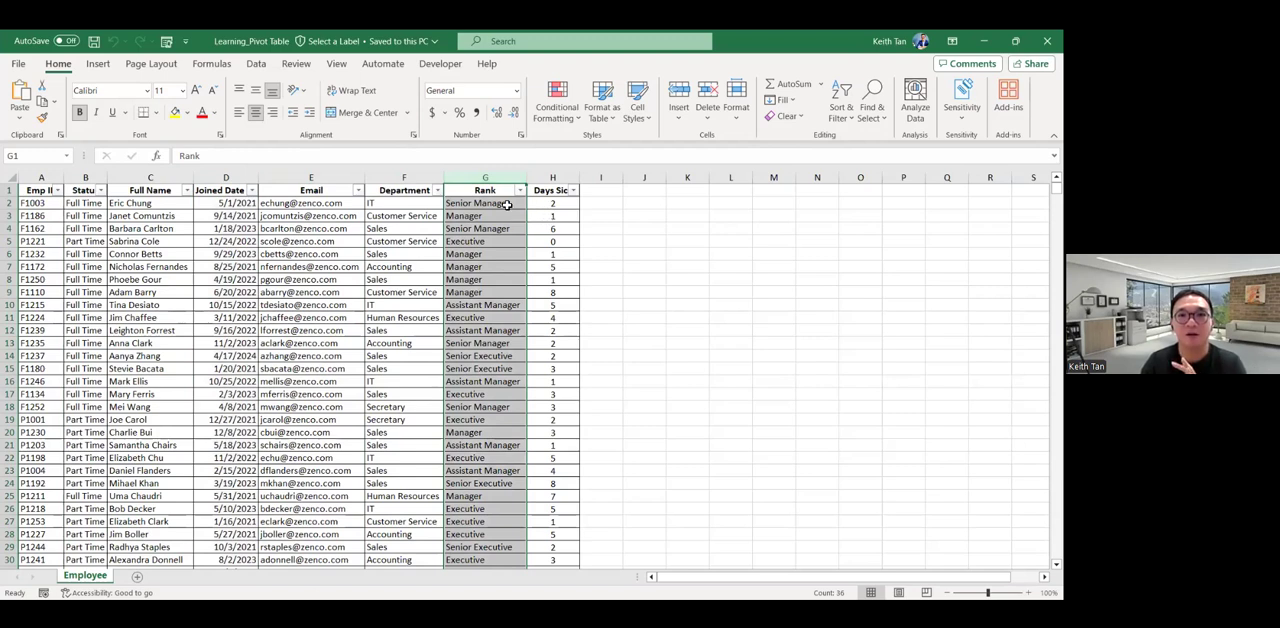
{"action": "left_click", "coordinate": [552, 177]}
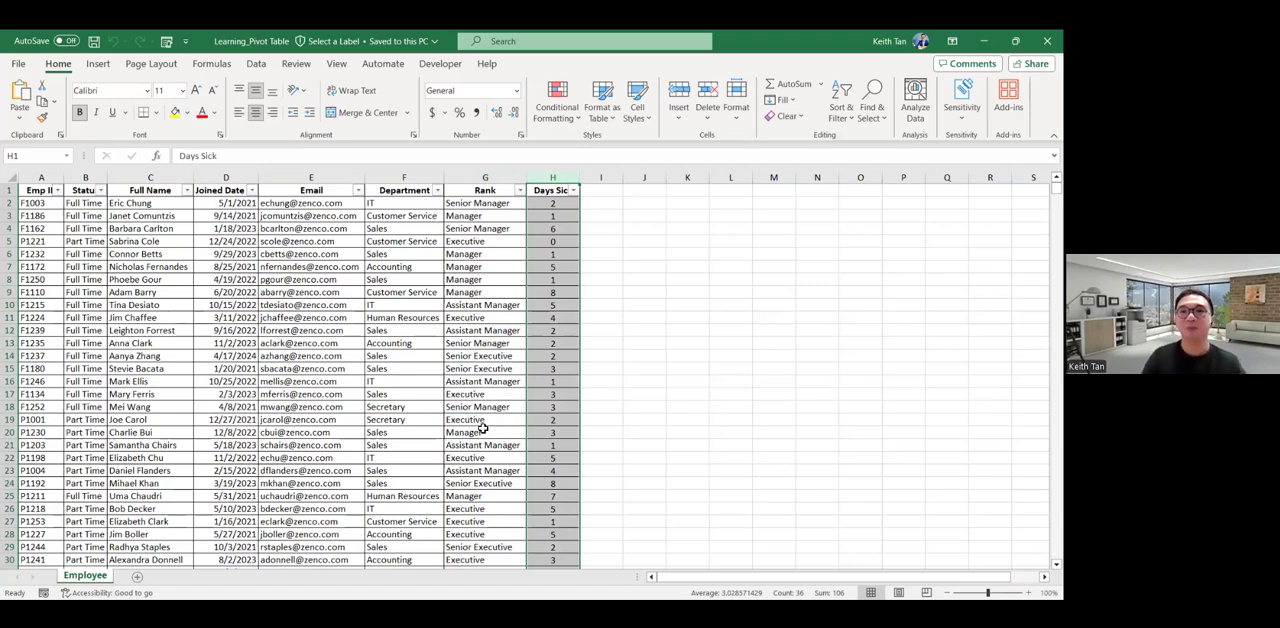
{"action": "left_click", "coordinate": [597, 189]}
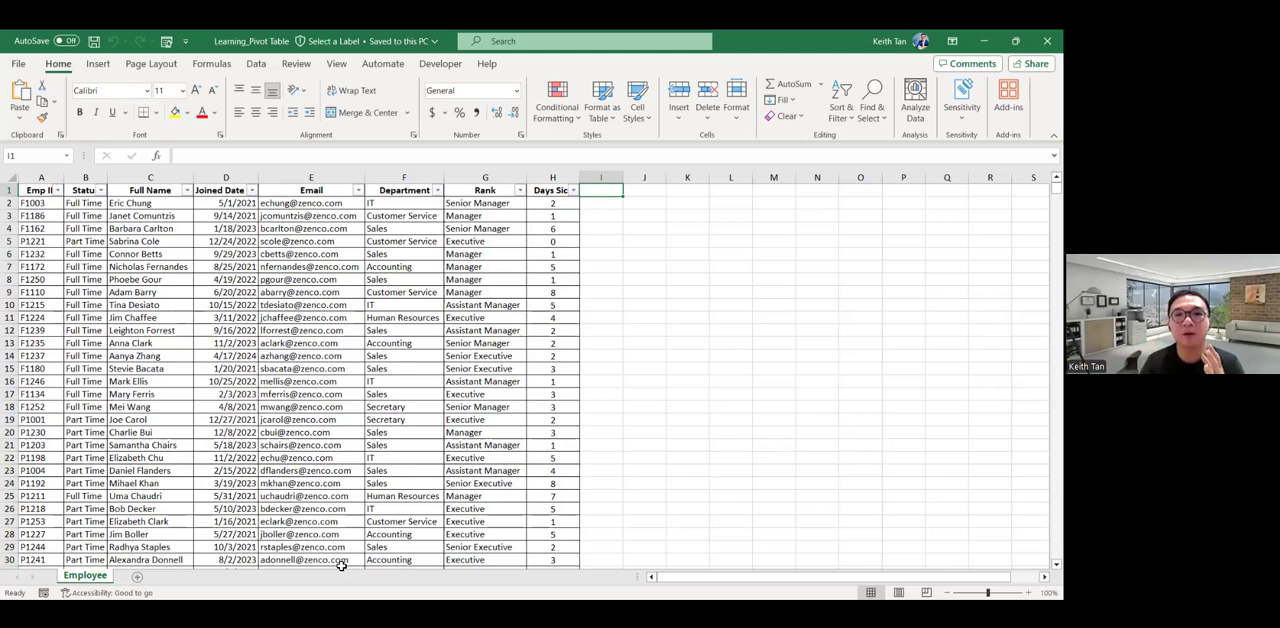
Look through the different departments listed in the Department column down to the last employee row.
{"action": "left_click", "coordinate": [404, 206]}
{"action": "left_click", "coordinate": [403, 216]}
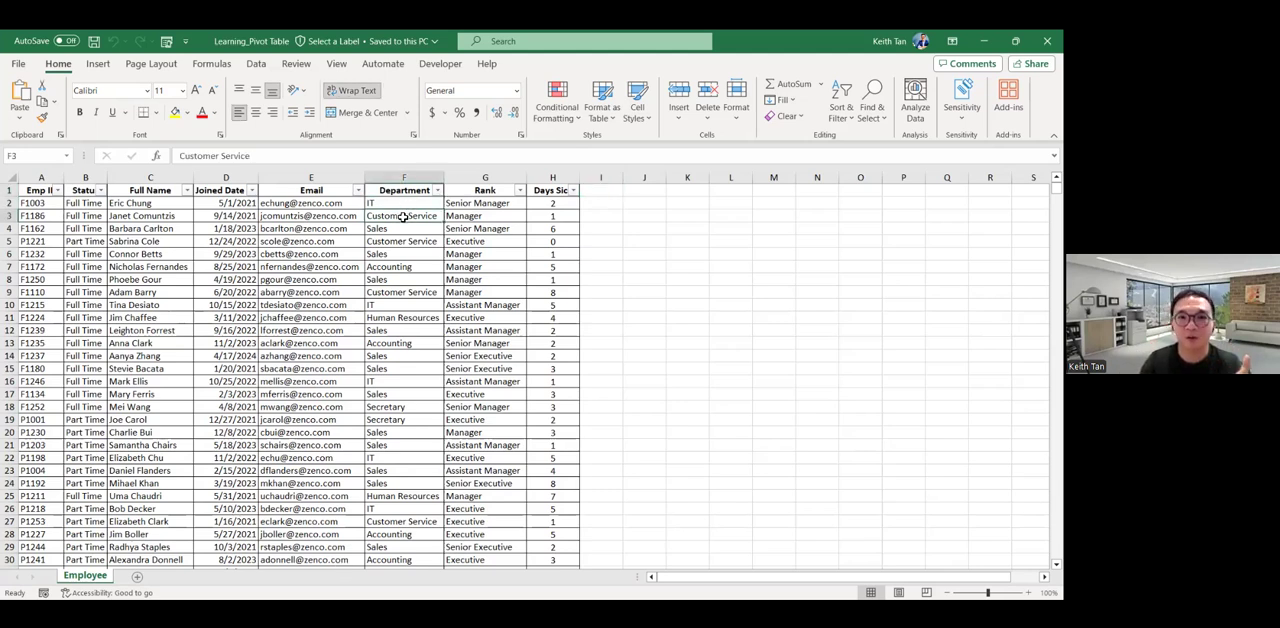
{"action": "left_click", "coordinate": [403, 229]}
{"action": "left_click", "coordinate": [403, 266]}
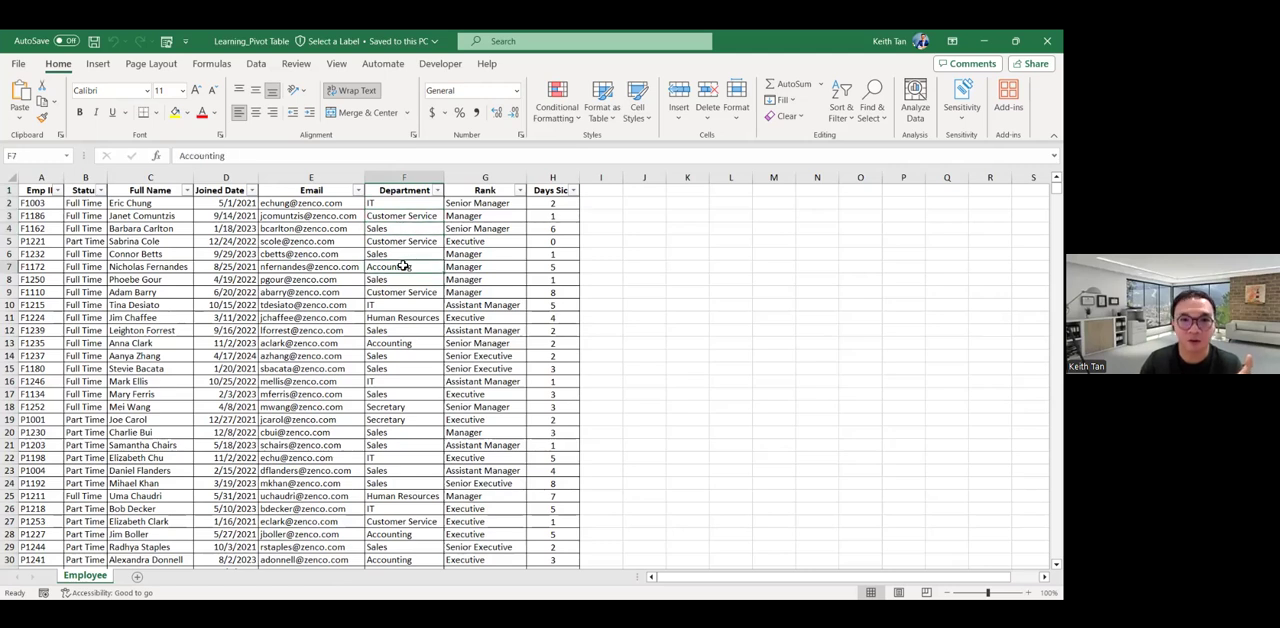
{"action": "left_click", "coordinate": [412, 407]}
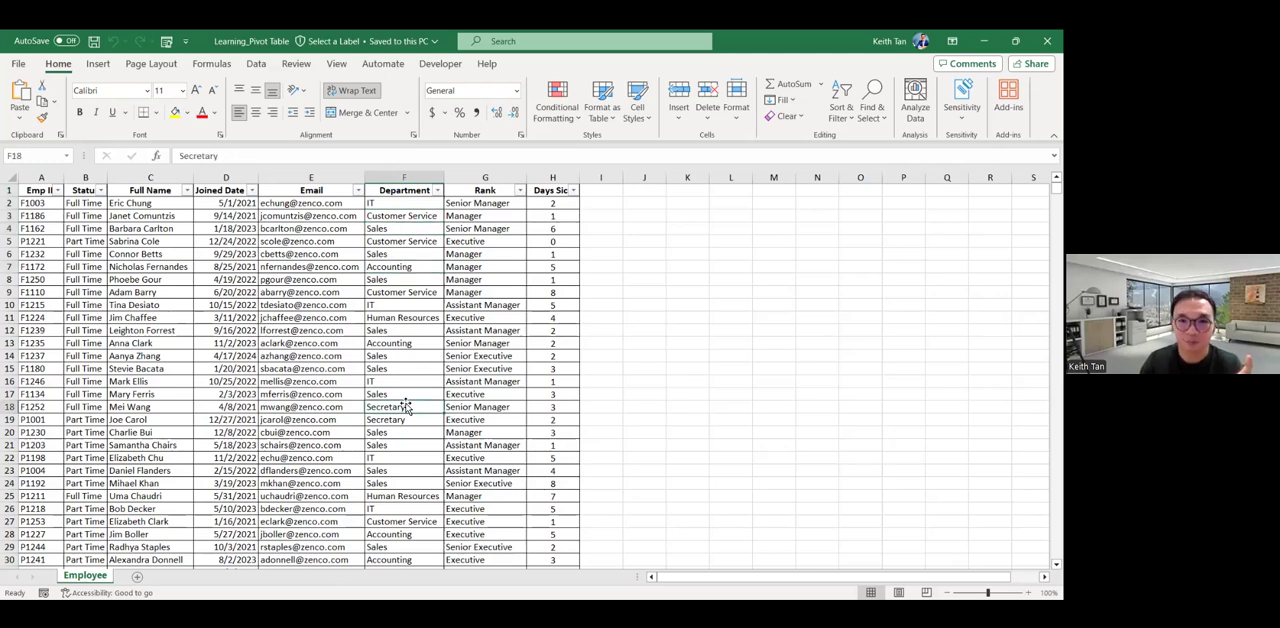
{"action": "scroll", "coordinate": [412, 407], "scroll_direction": "down", "scroll_amount": 2}
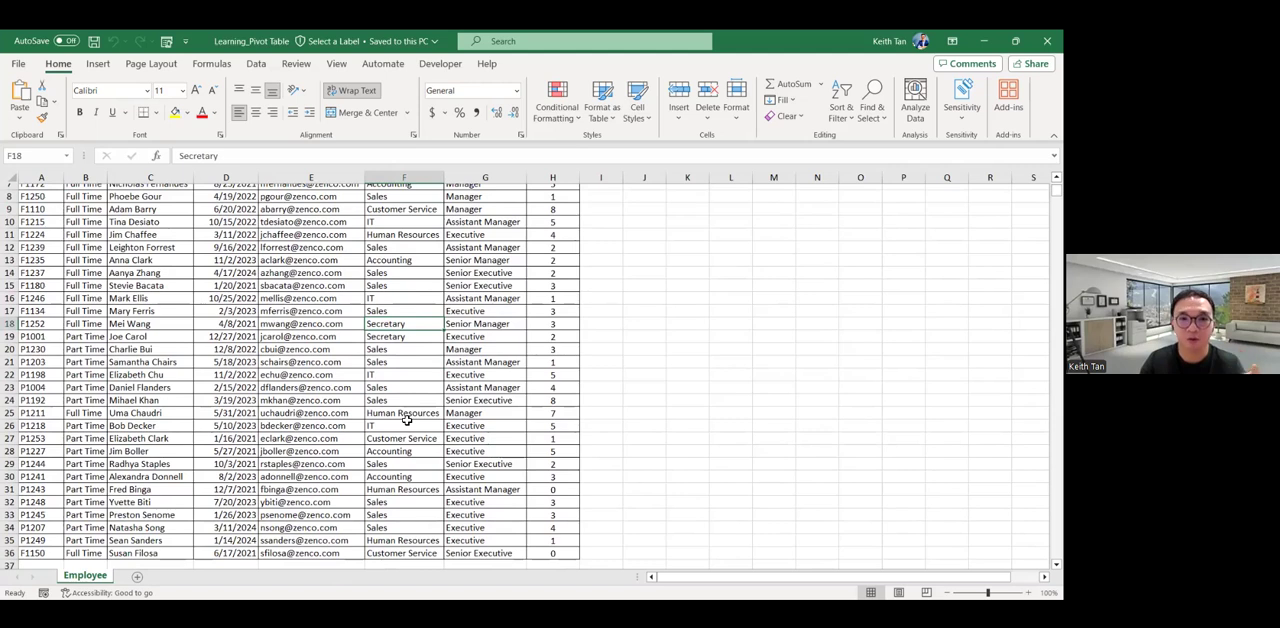
{"action": "scroll", "coordinate": [407, 420], "scroll_direction": "up", "scroll_amount": 3}
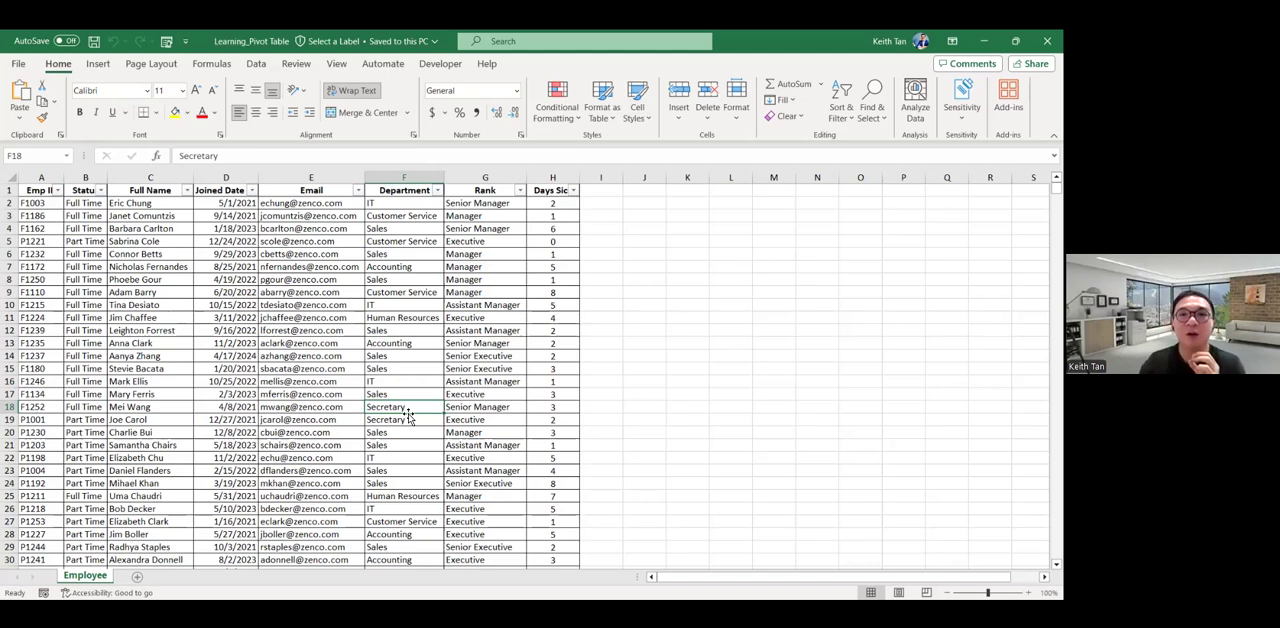
Sort the employee list by Department from A to Z.
{"action": "left_click", "coordinate": [437, 192]}
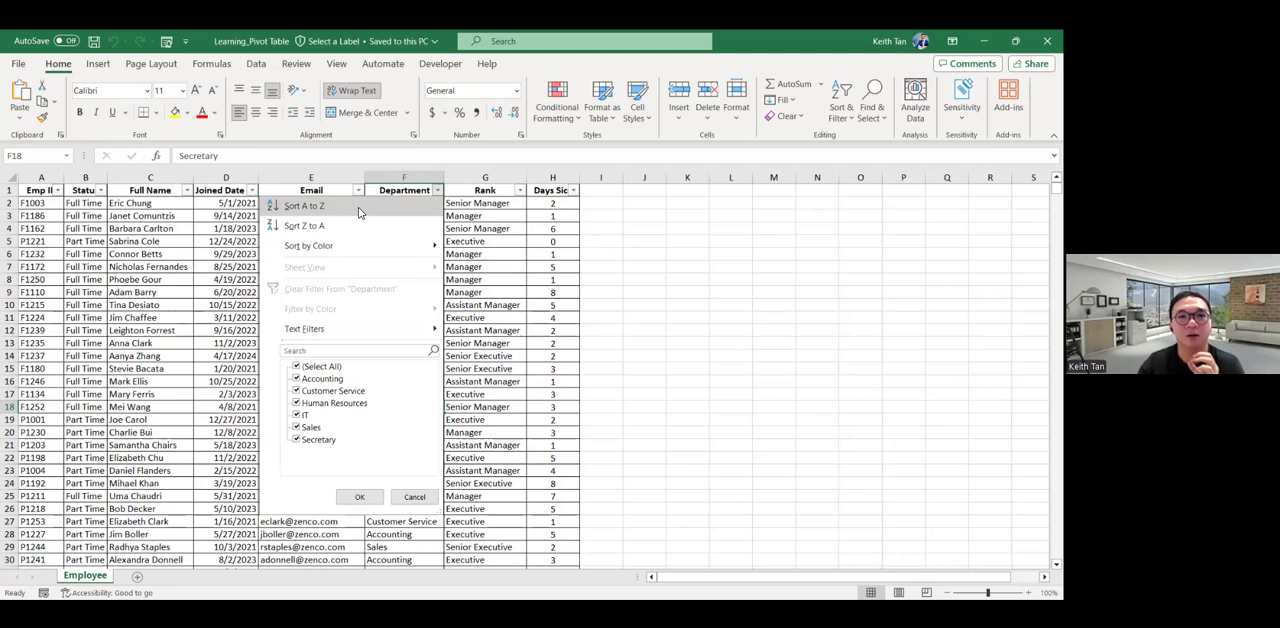
{"action": "key", "text": "Escape"}
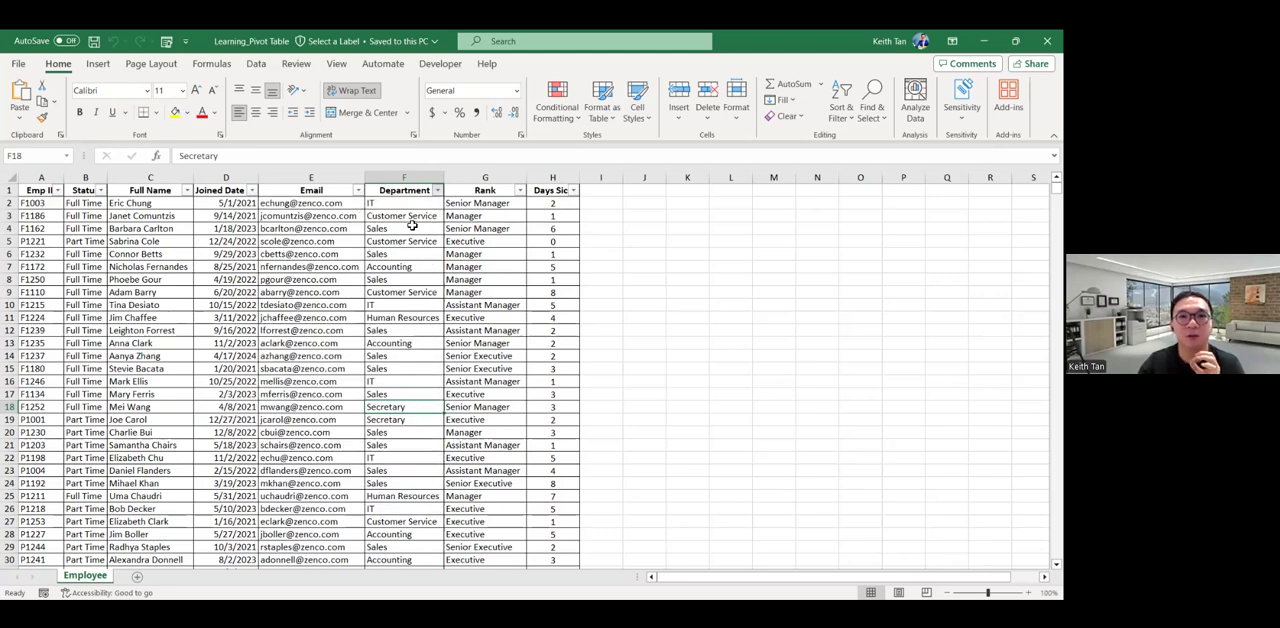
Examine the sorted Department column group by group, from Accounting to Secretary.
{"action": "left_click_drag", "start_coordinate": [405, 204], "coordinate": [400, 317]}
{"action": "left_click", "coordinate": [395, 329]}
{"action": "left_click", "coordinate": [411, 232]}
{"action": "left_click", "coordinate": [411, 279]}
{"action": "left_click", "coordinate": [414, 330]}
{"action": "left_click", "coordinate": [404, 395]}
{"action": "scroll", "coordinate": [410, 410], "scroll_direction": "down", "scroll_amount": 2}
{"action": "scroll", "coordinate": [411, 411], "scroll_direction": "down", "scroll_amount": 1}
{"action": "left_click", "coordinate": [408, 410]}
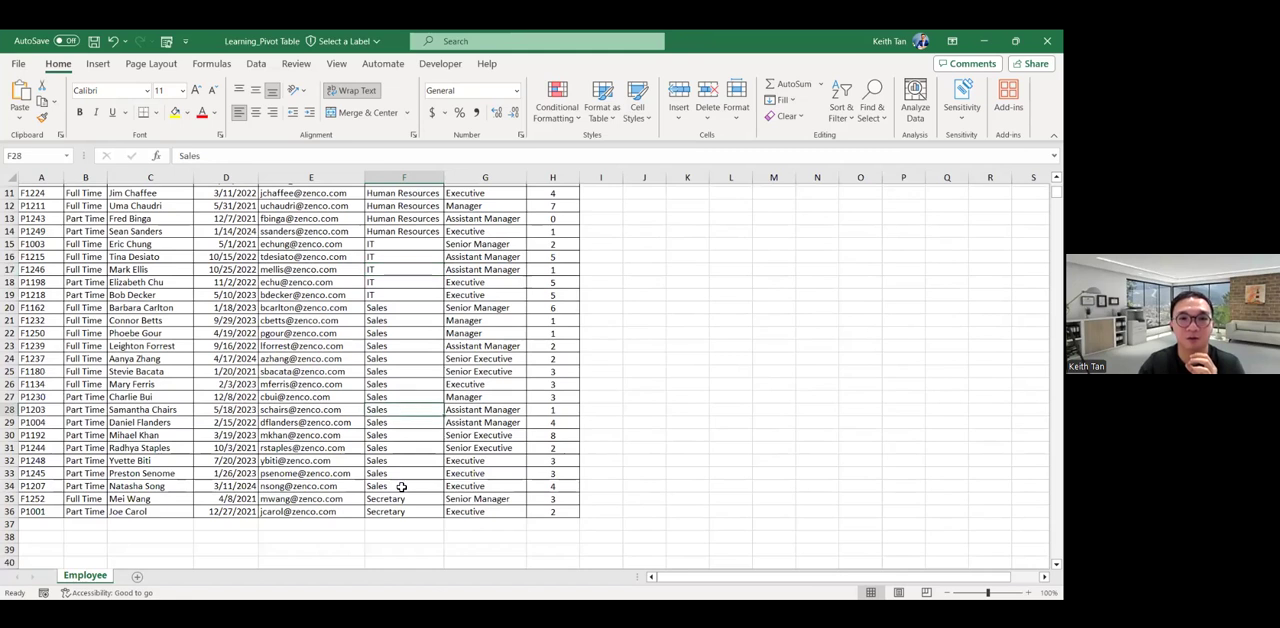
{"action": "left_click", "coordinate": [402, 499]}
{"action": "scroll", "coordinate": [404, 432], "scroll_direction": "up", "scroll_amount": 4}
{"action": "left_click", "coordinate": [419, 243]}
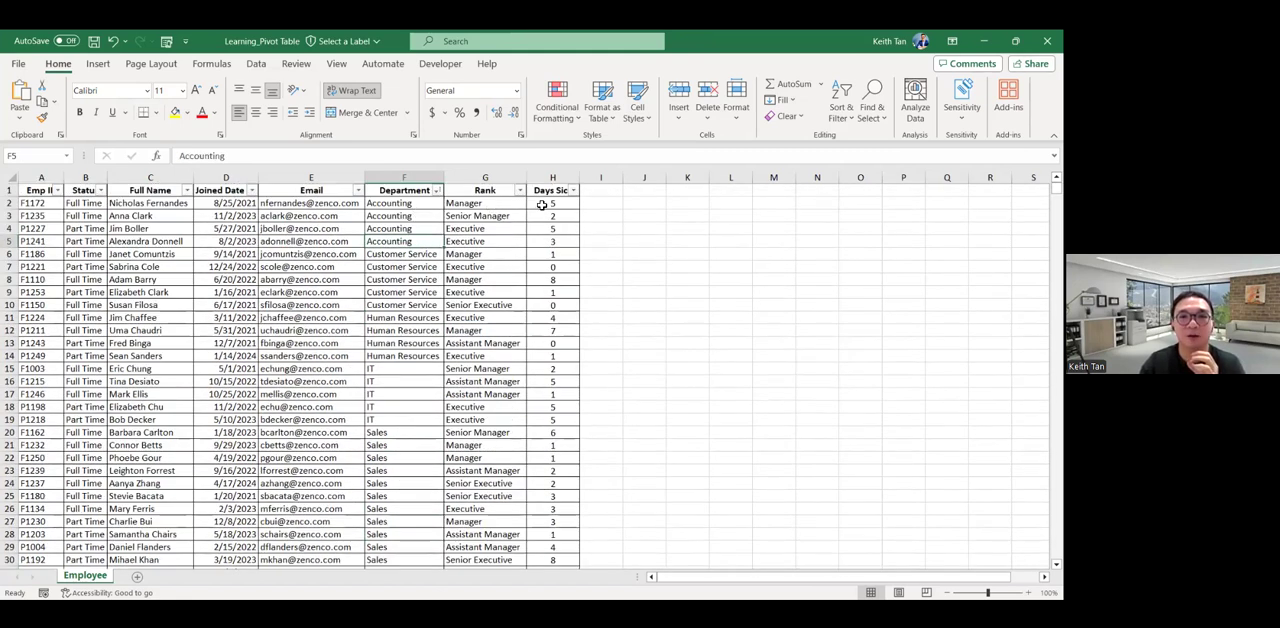
Check the summary of the Days Sick values for the Accounting employees, including only the Executive rows.
{"action": "left_click_drag", "start_coordinate": [544, 204], "coordinate": [549, 241]}
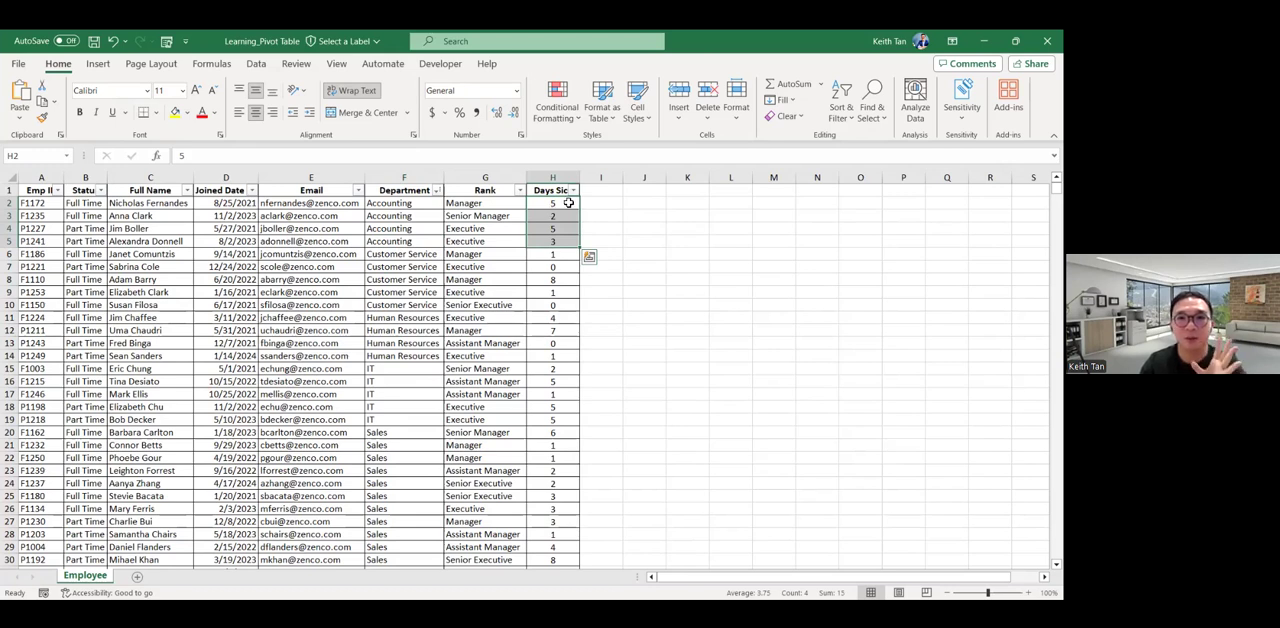
{"action": "left_click_drag", "start_coordinate": [430, 203], "coordinate": [430, 241]}
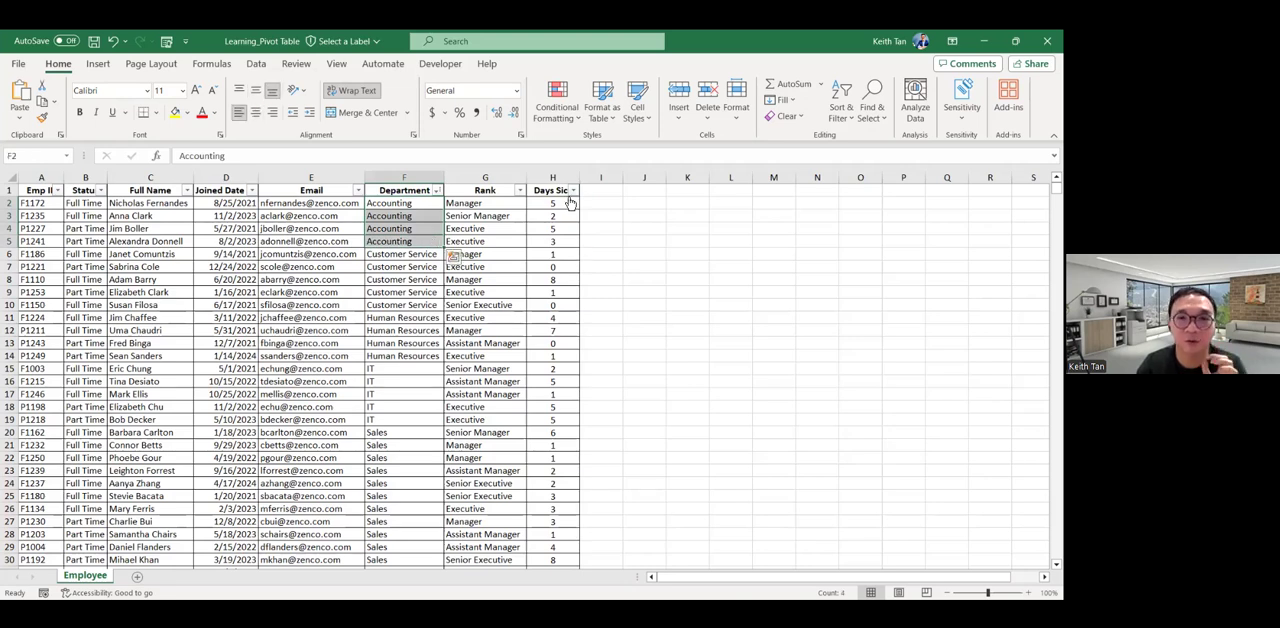
{"action": "left_click_drag", "start_coordinate": [555, 203], "coordinate": [556, 236]}
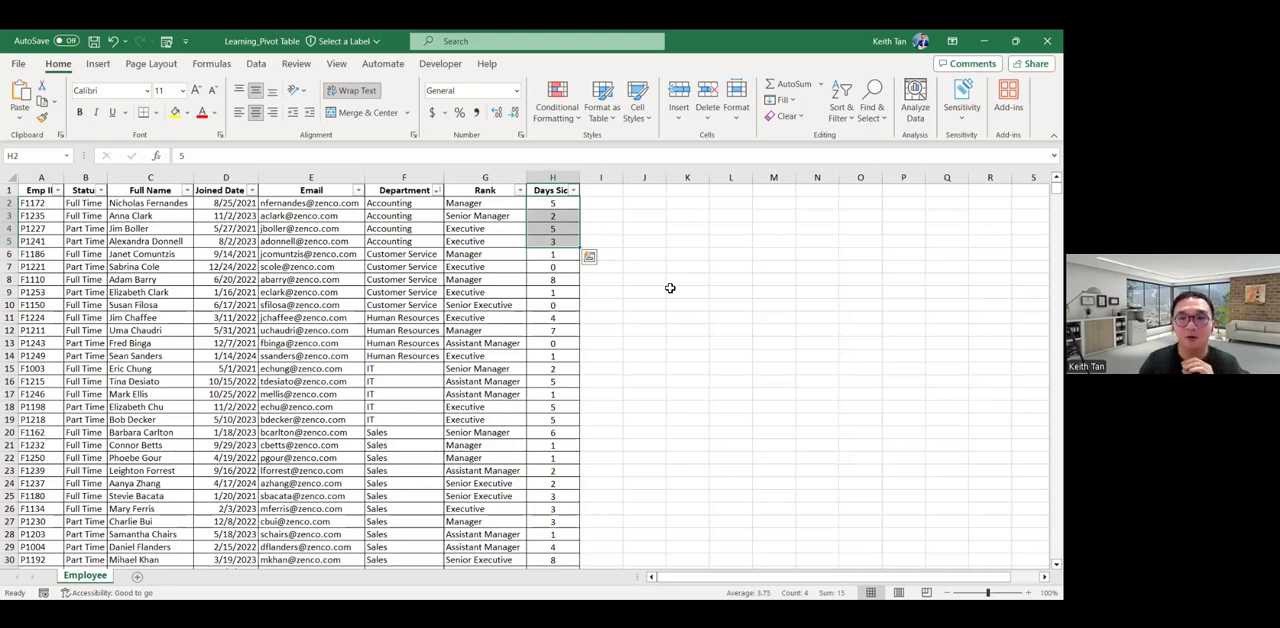
{"action": "left_click_drag", "start_coordinate": [407, 214], "coordinate": [405, 241]}
{"action": "left_click_drag", "start_coordinate": [540, 228], "coordinate": [548, 241]}
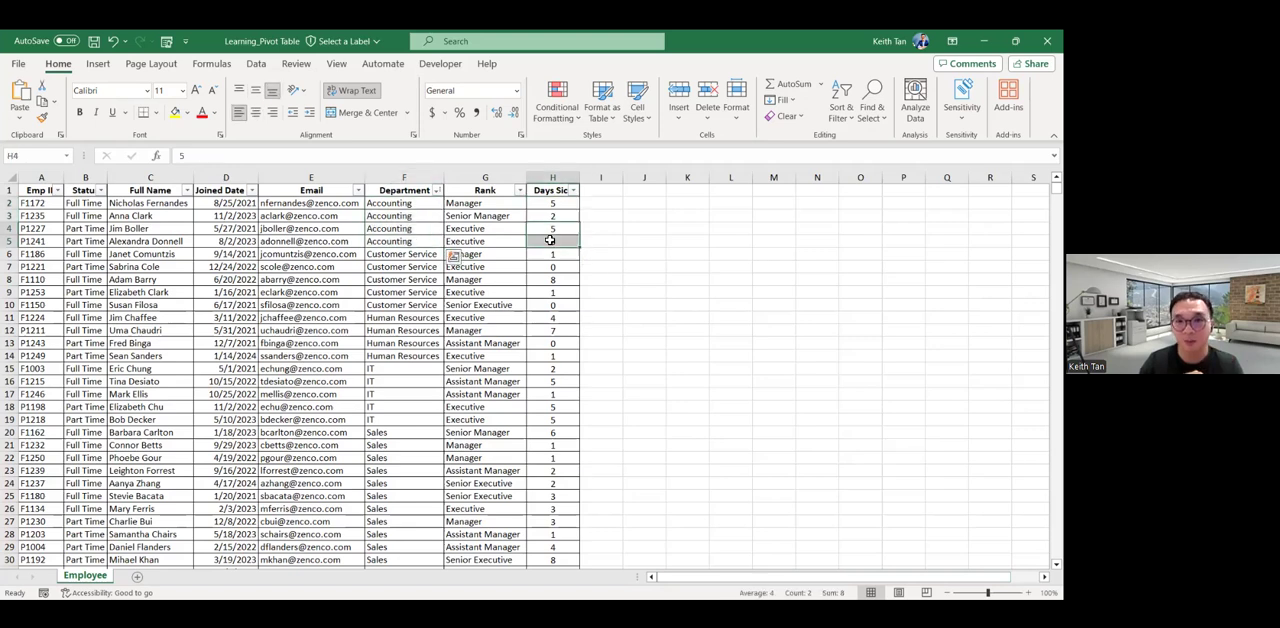
{"action": "left_click", "coordinate": [592, 238]}
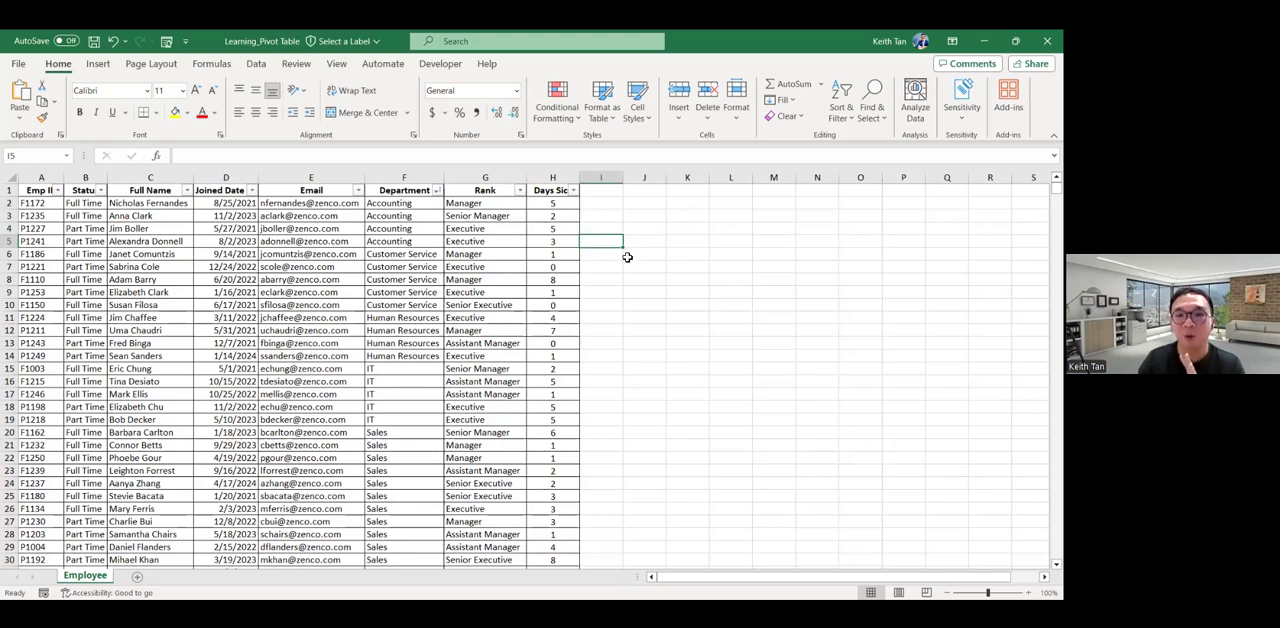
{"action": "left_click", "coordinate": [415, 229]}
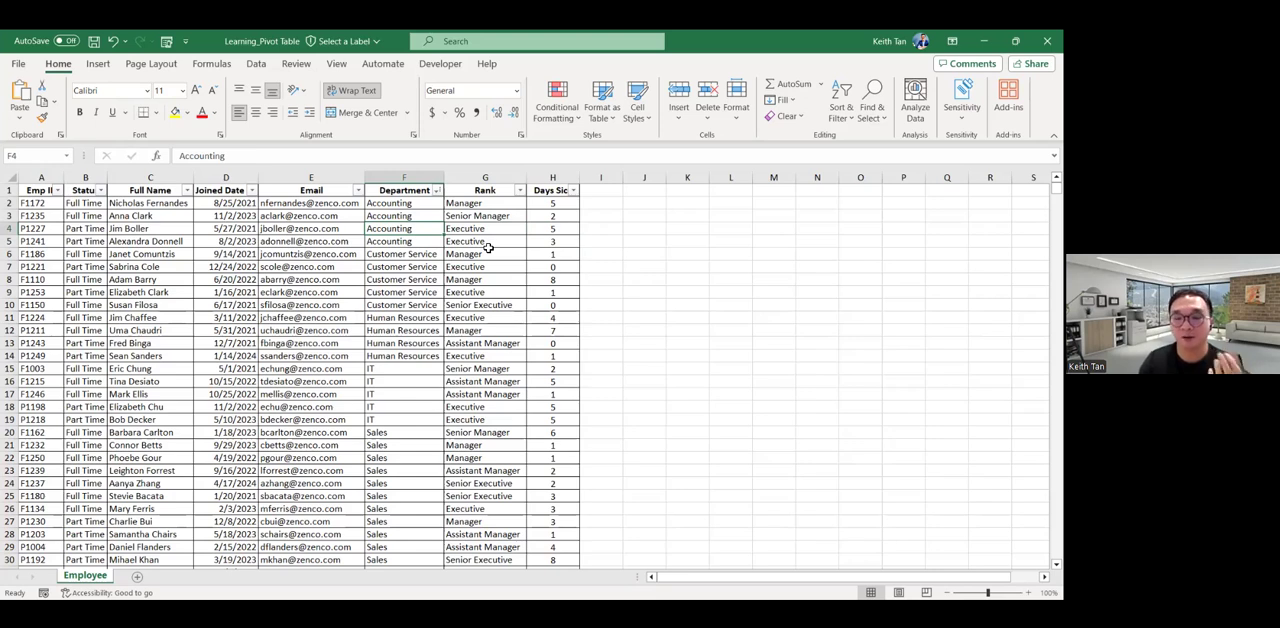
Sort the employee list by Rank from A to Z and check the Days Sick summary of the Assistant Managers.
{"action": "left_click", "coordinate": [499, 186]}
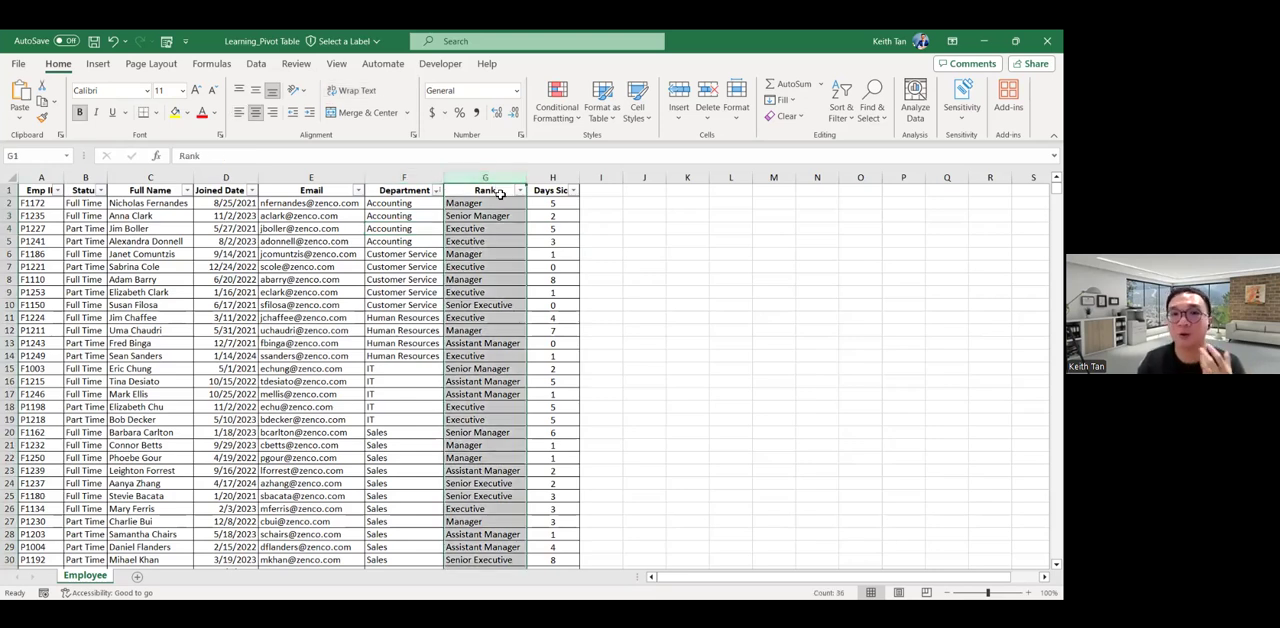
{"action": "left_click", "coordinate": [500, 251]}
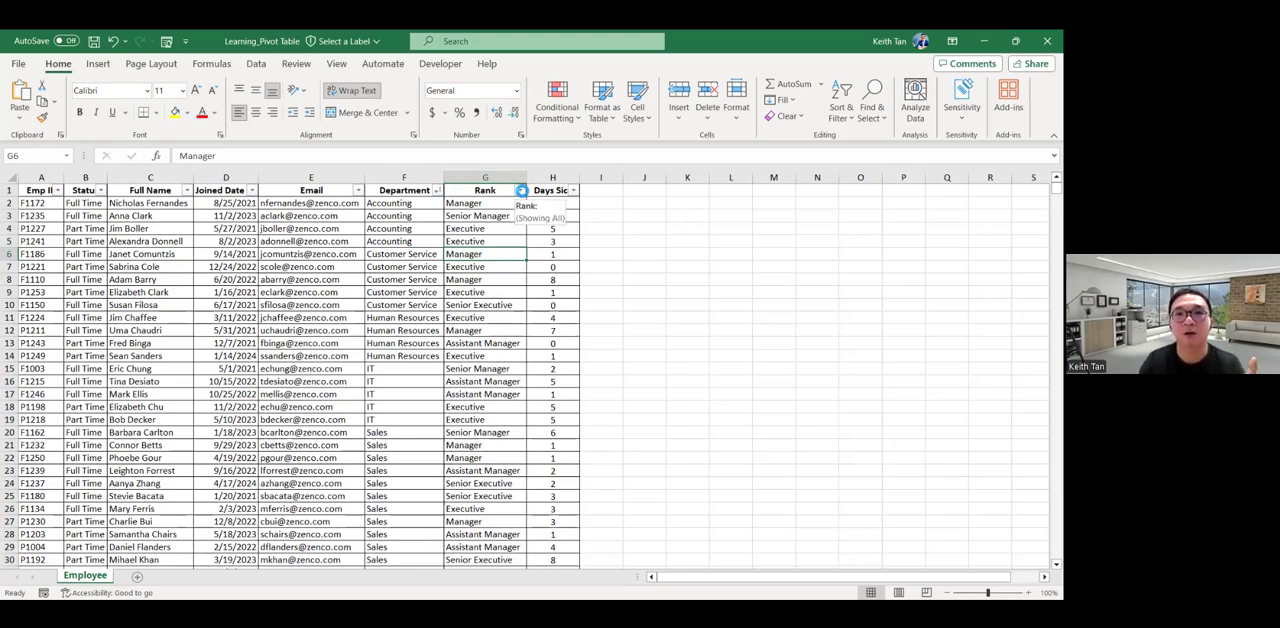
{"action": "left_click", "coordinate": [519, 191]}
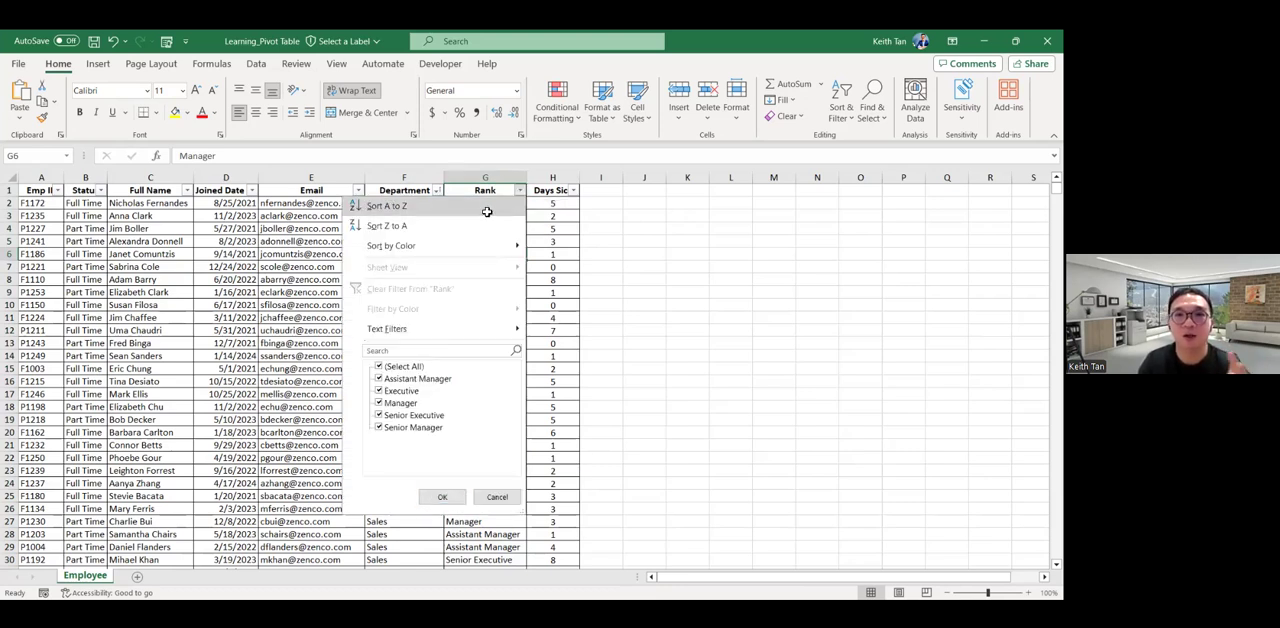
{"action": "left_click", "coordinate": [481, 206]}
{"action": "left_click_drag", "start_coordinate": [552, 203], "coordinate": [549, 262]}
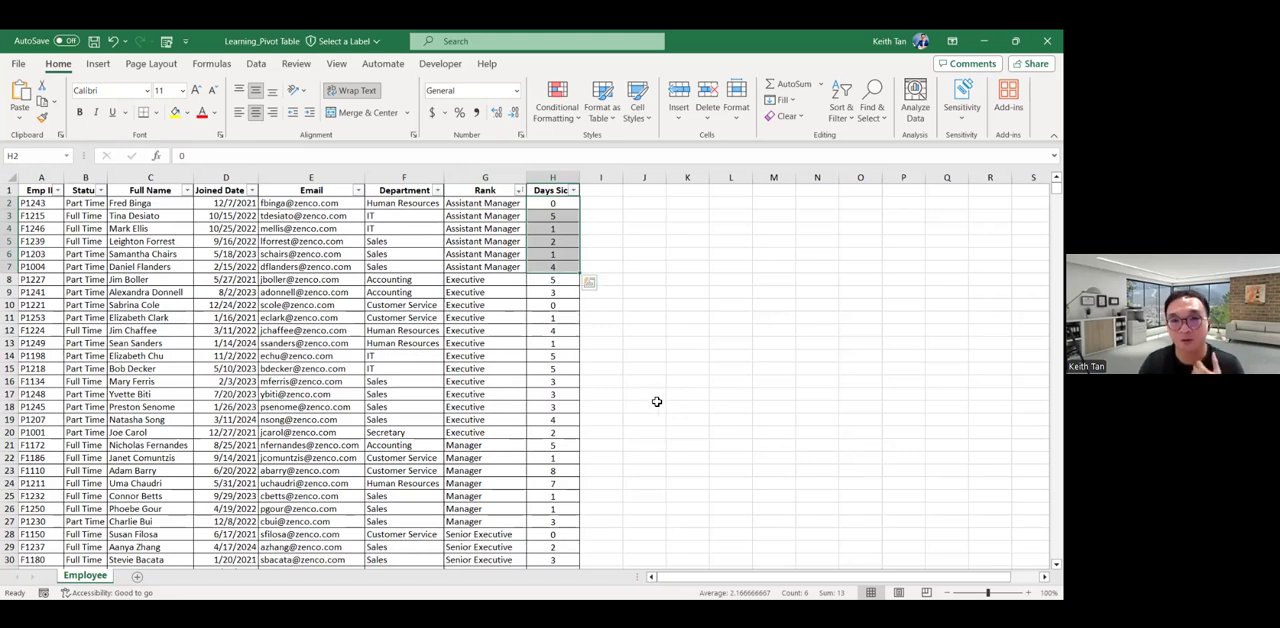
{"action": "left_click", "coordinate": [614, 371]}
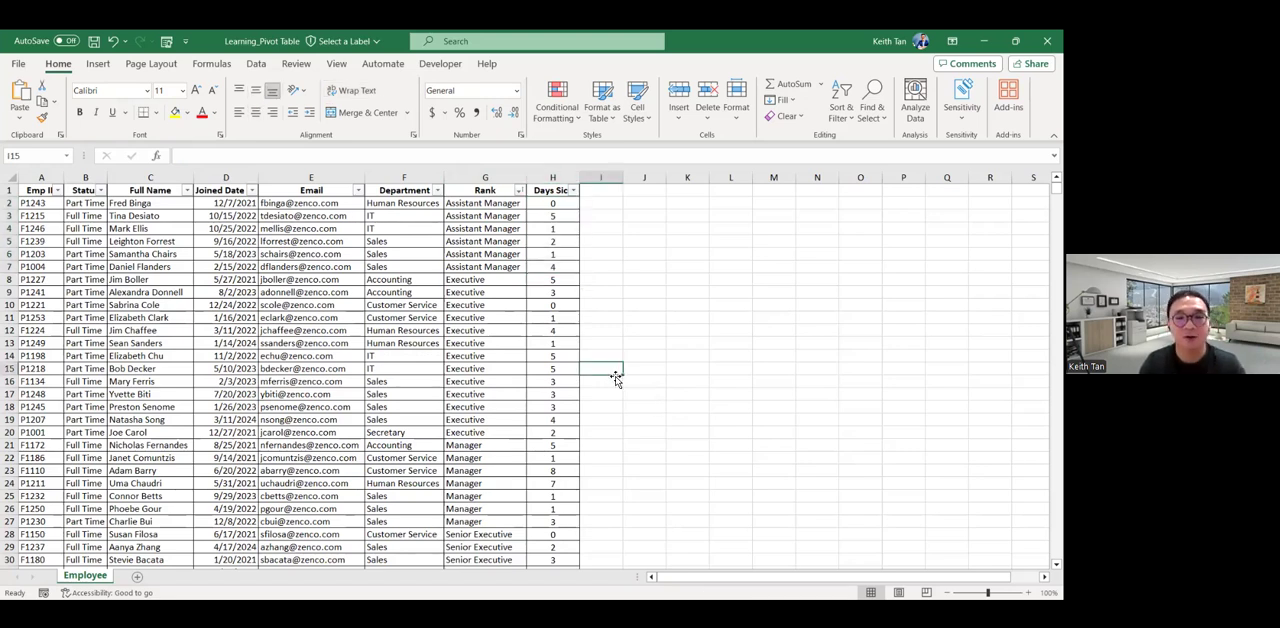
Undo the sorts by Rank and Department to restore the original row order.
{"action": "key", "text": "ctrl+z"}
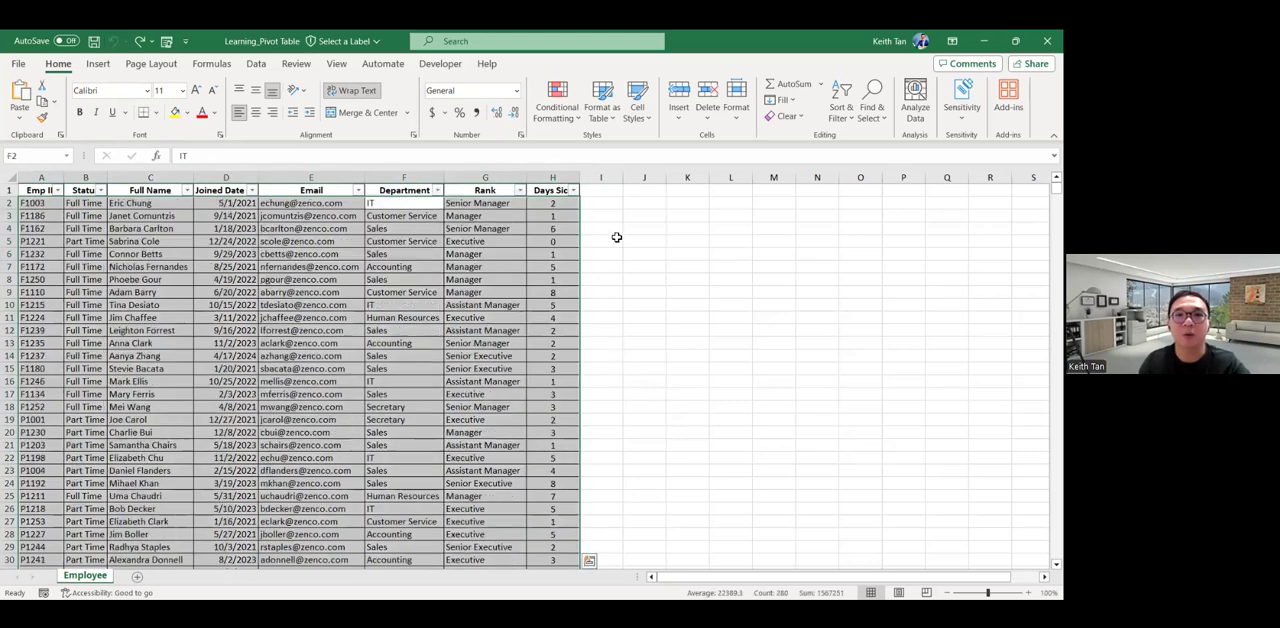
{"action": "left_click", "coordinate": [600, 194]}
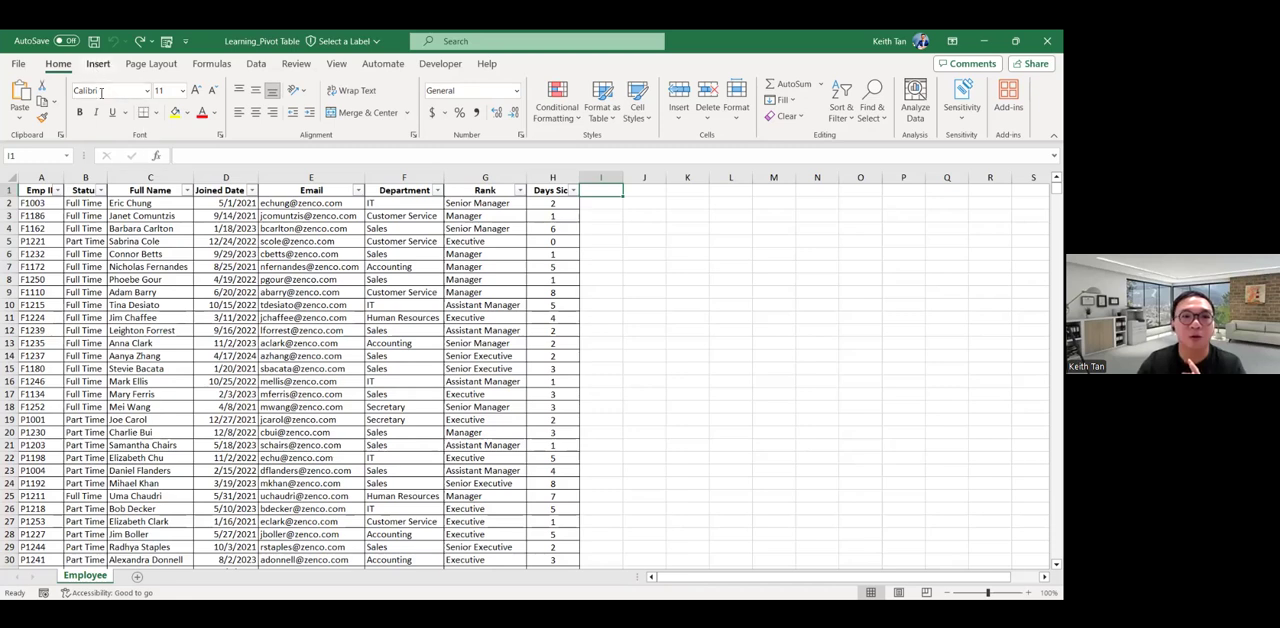
Insert a PivotTable based on the employee data range Employee!$A$1:$H$36, placed in a new worksheet.
{"action": "left_click", "coordinate": [185, 219]}
{"action": "scroll", "coordinate": [408, 427], "scroll_direction": "down", "scroll_amount": 4}
{"action": "scroll", "coordinate": [408, 427], "scroll_direction": "up", "scroll_amount": 4}
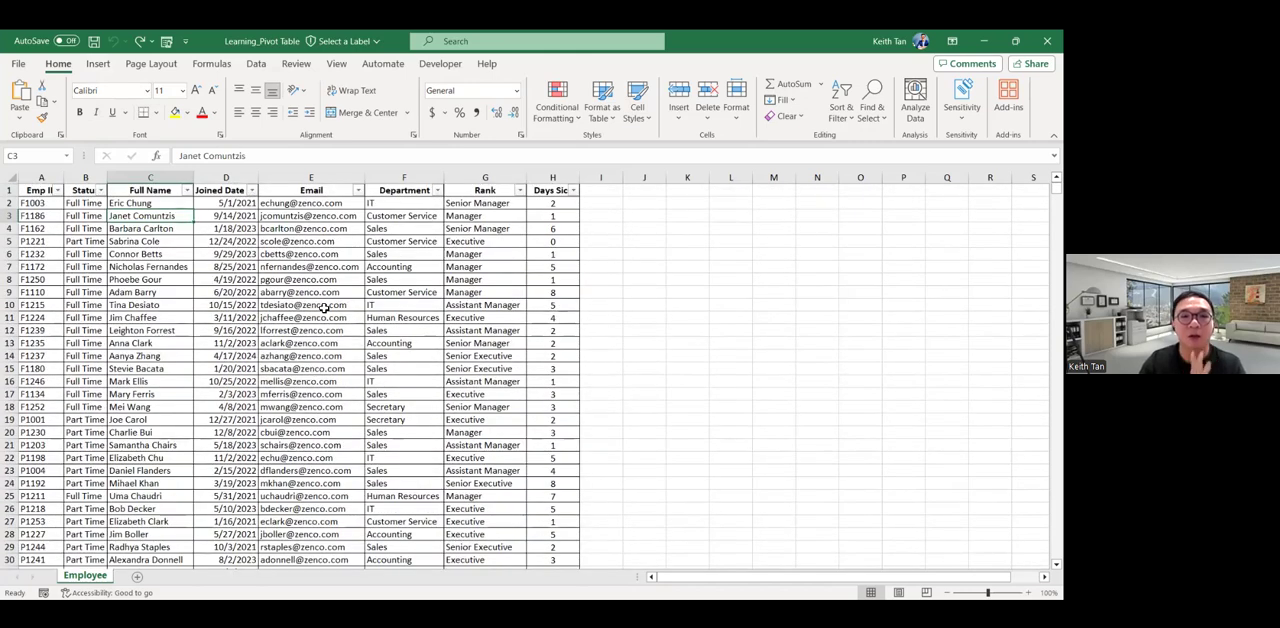
{"action": "left_click", "coordinate": [98, 66]}
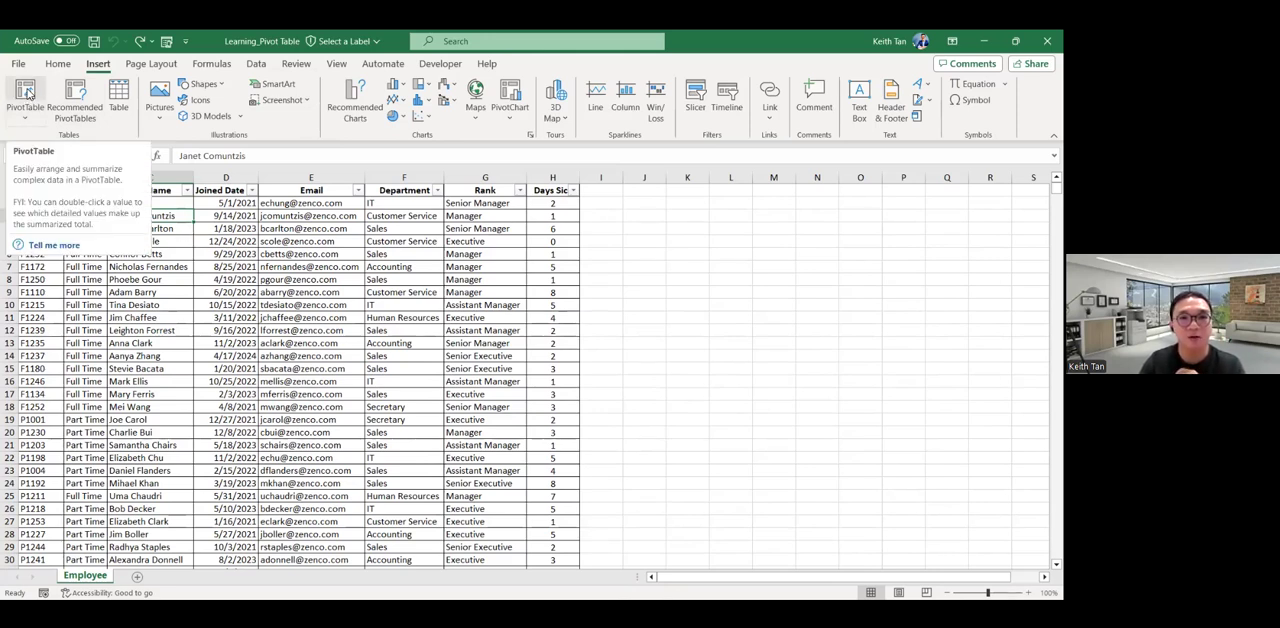
{"action": "left_click", "coordinate": [97, 66]}
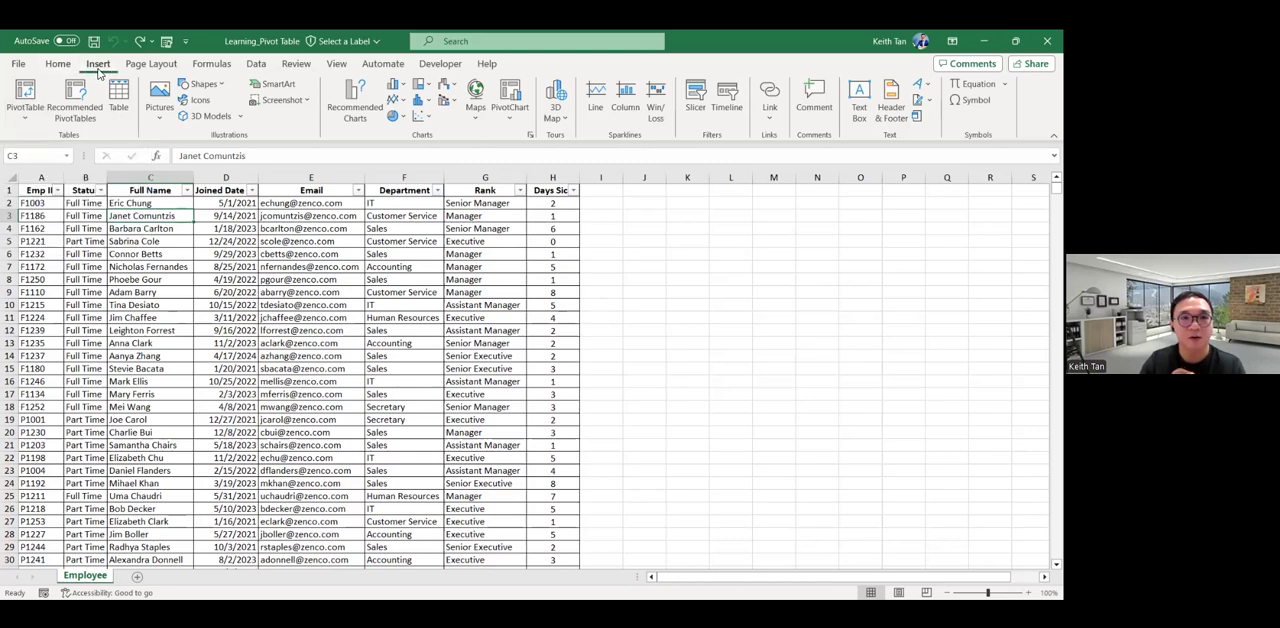
{"action": "left_click", "coordinate": [27, 94]}
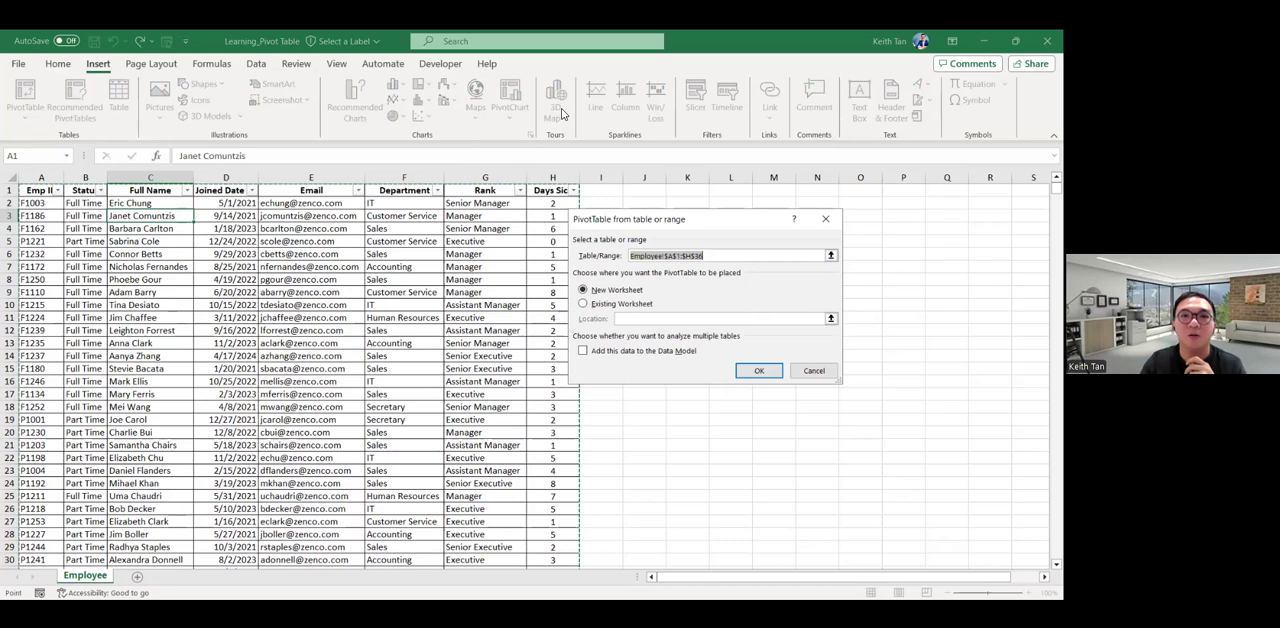
{"action": "key", "text": "Return"}
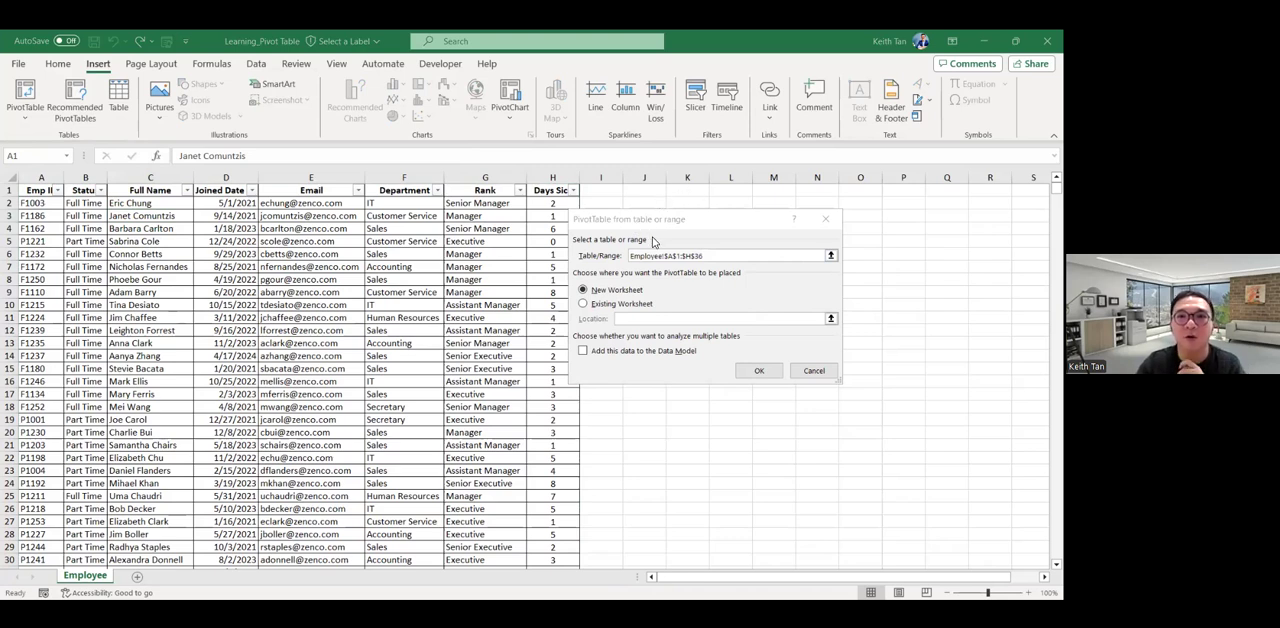
Check the source range Employee!$A$1:$H$36 against the employee list and create the PivotTable on a new worksheet.
{"action": "left_click", "coordinate": [691, 227]}
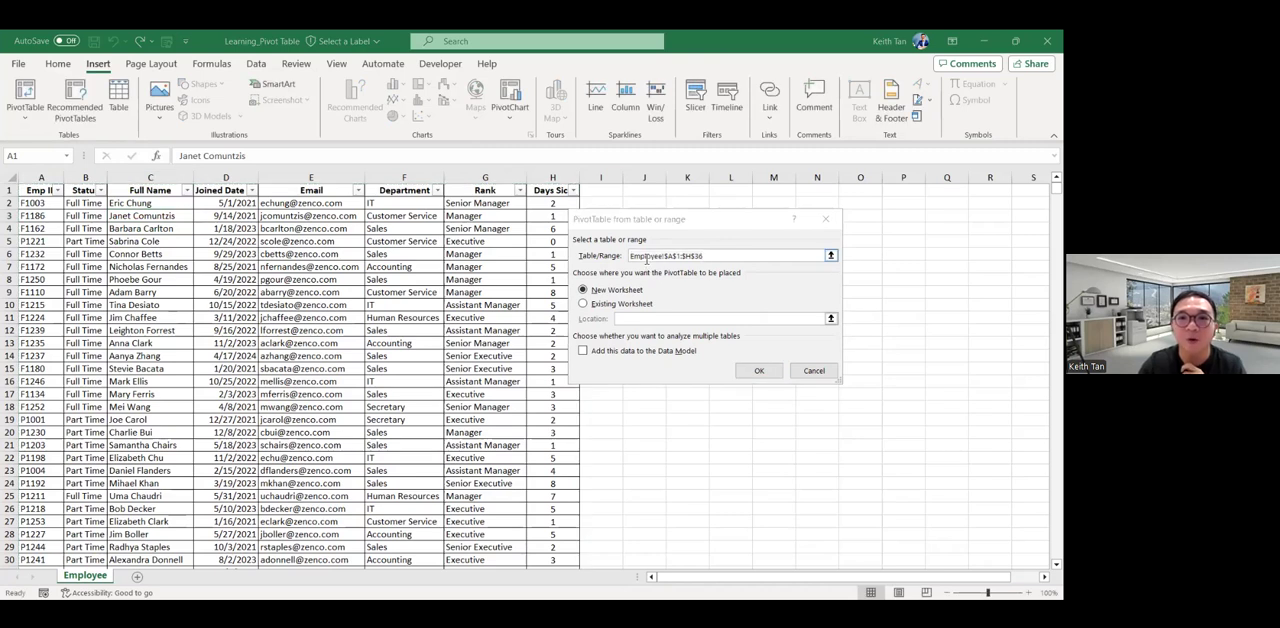
{"action": "left_click", "coordinate": [646, 259]}
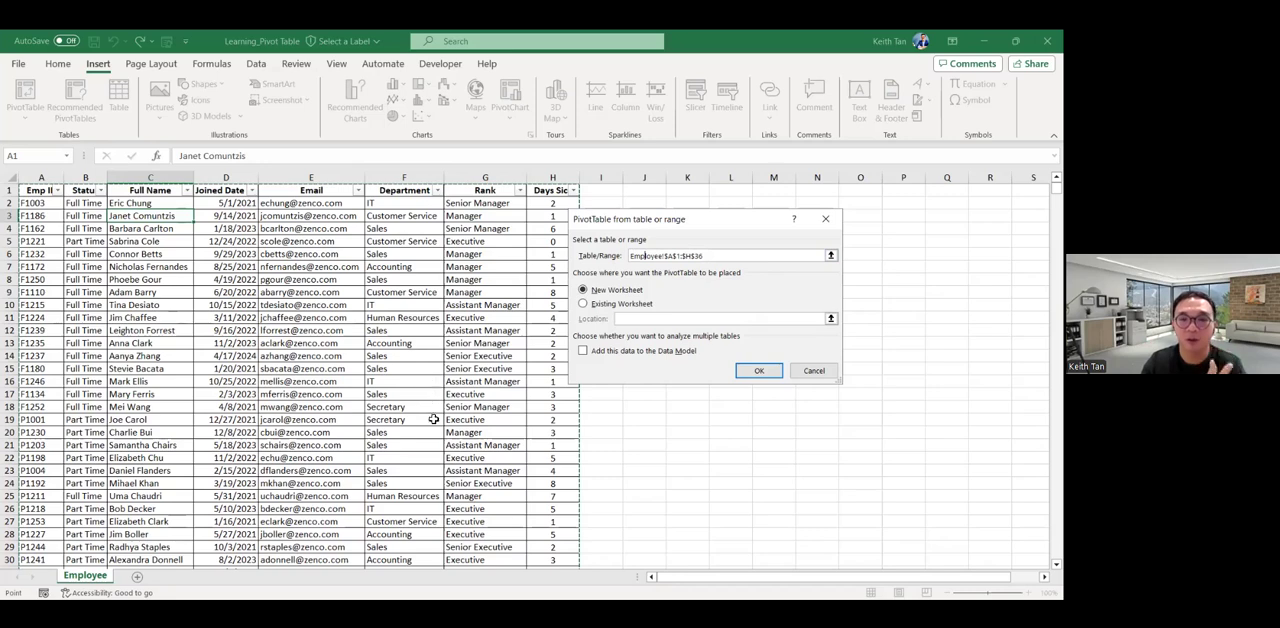
{"action": "scroll", "coordinate": [424, 462], "scroll_direction": "down", "scroll_amount": 4}
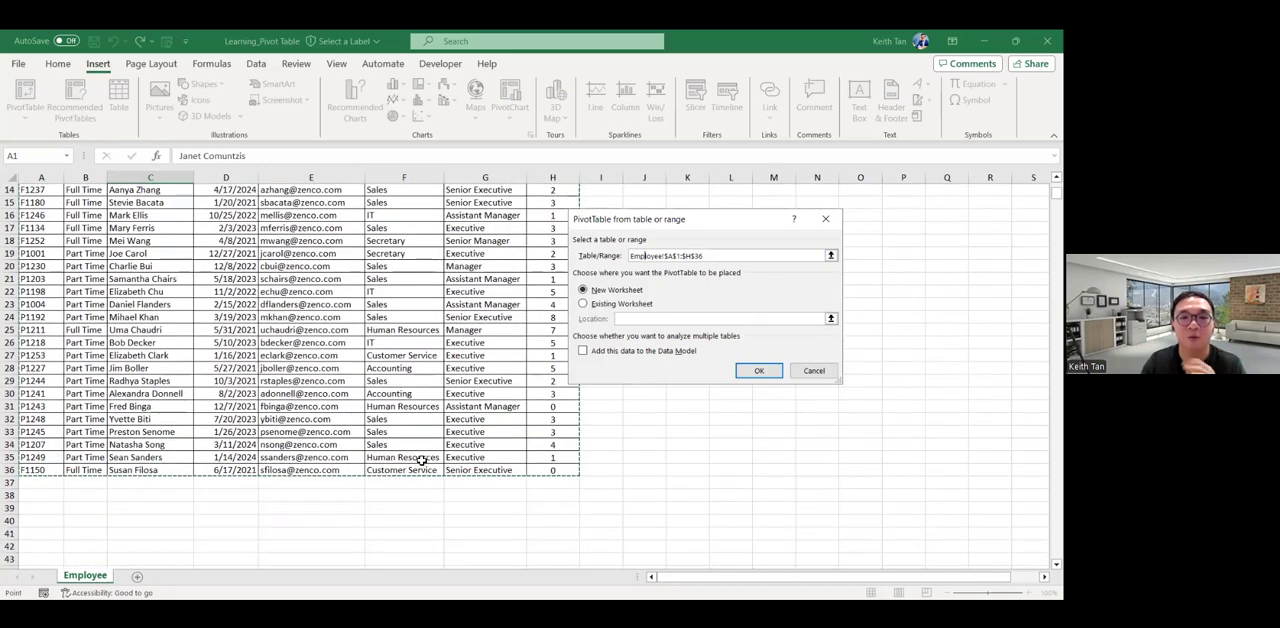
{"action": "scroll", "coordinate": [412, 438], "scroll_direction": "up", "scroll_amount": 4}
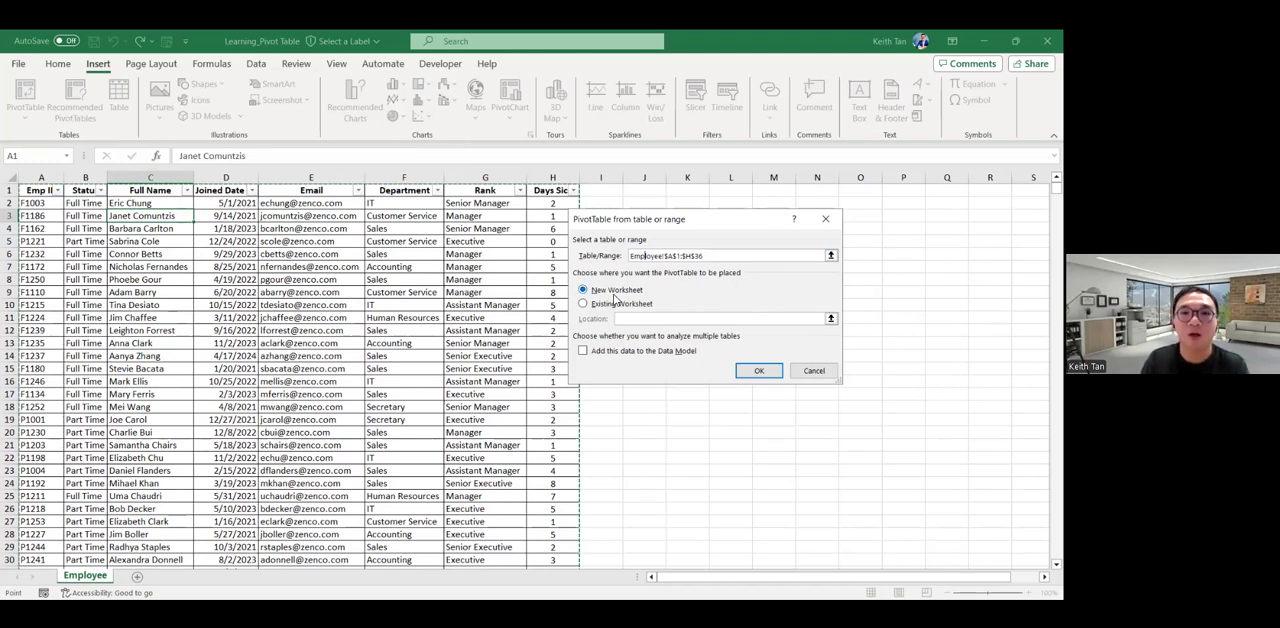
{"action": "left_click", "coordinate": [760, 372]}
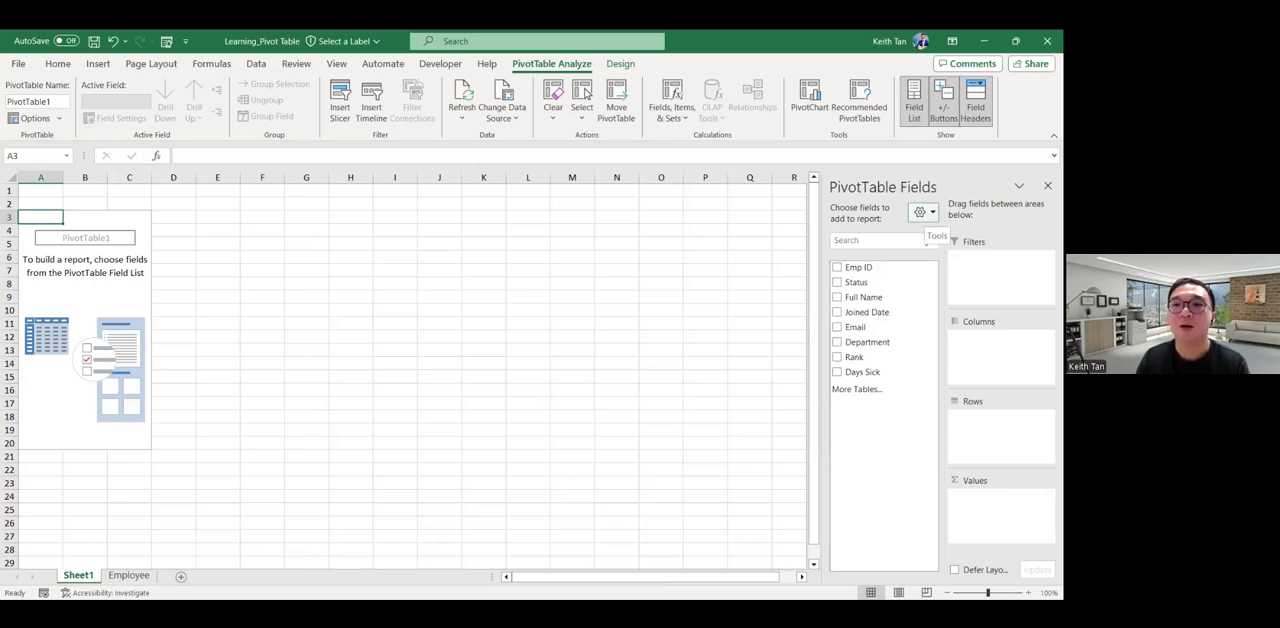
Try the stacked layout of the PivotTable field list and return to the side-by-side fields and areas layout.
{"action": "left_click", "coordinate": [924, 212]}
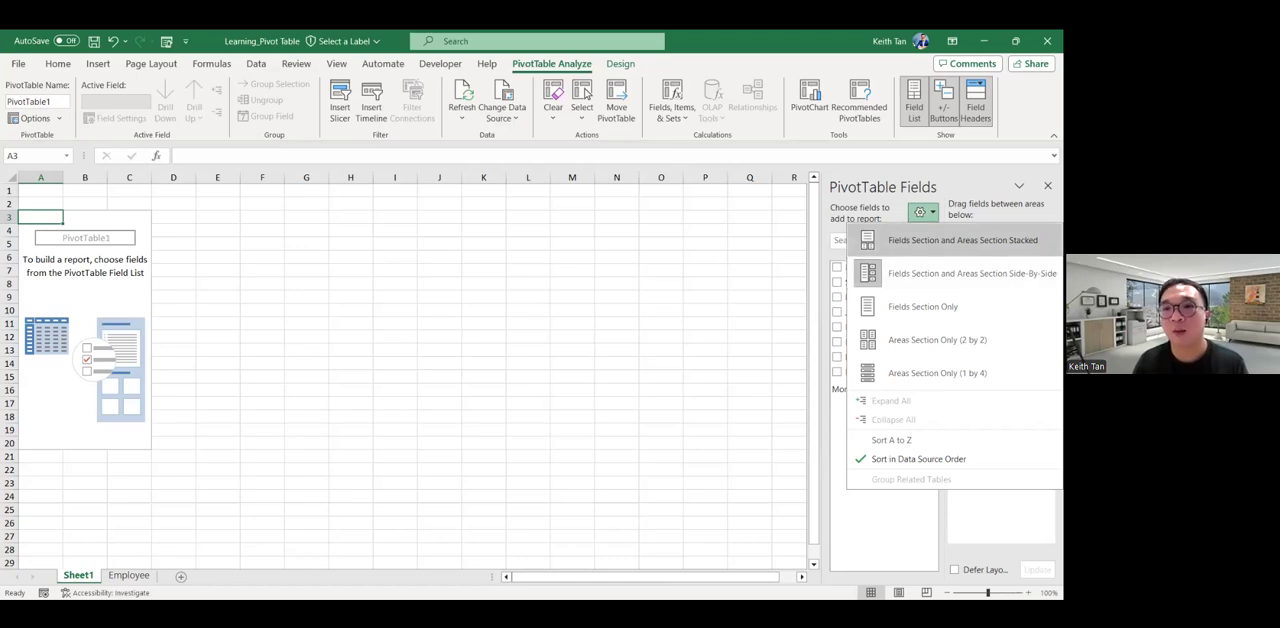
{"action": "left_click", "coordinate": [962, 240]}
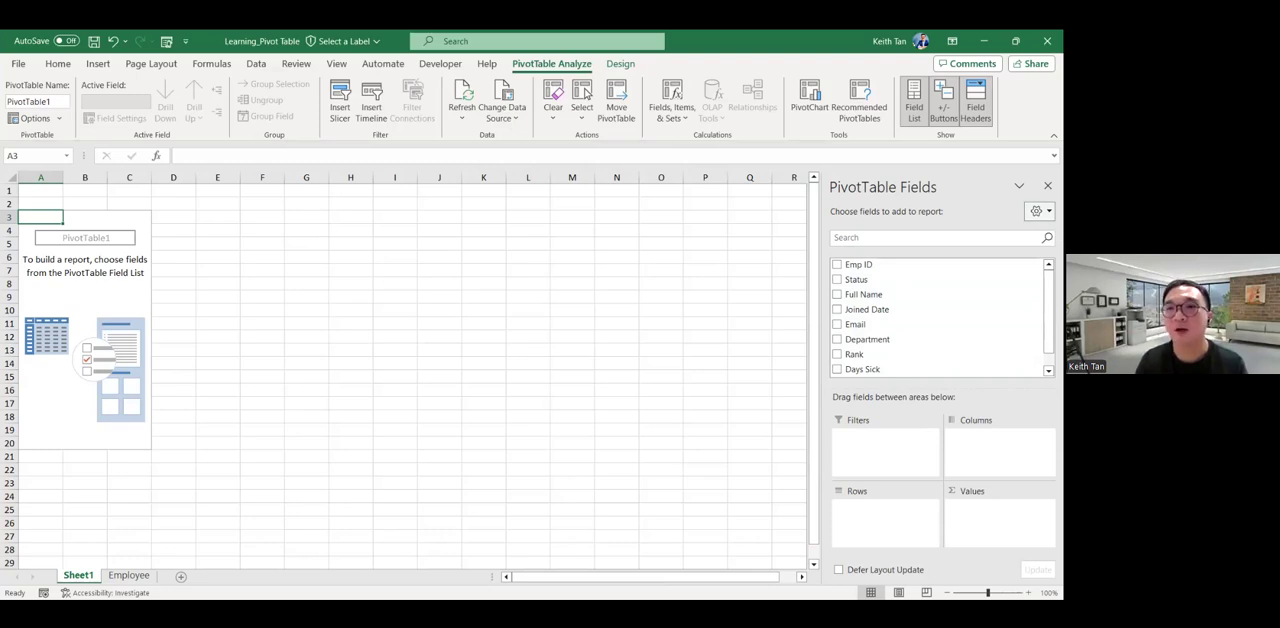
{"action": "left_click", "coordinate": [1040, 211]}
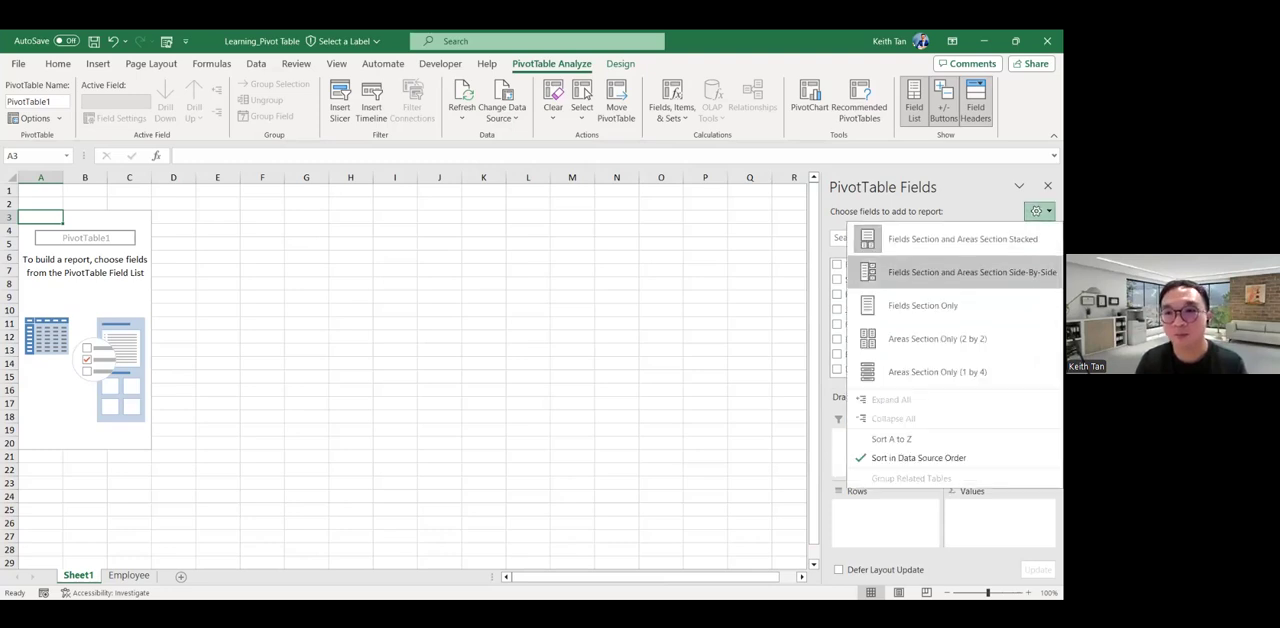
{"action": "left_click", "coordinate": [960, 272]}
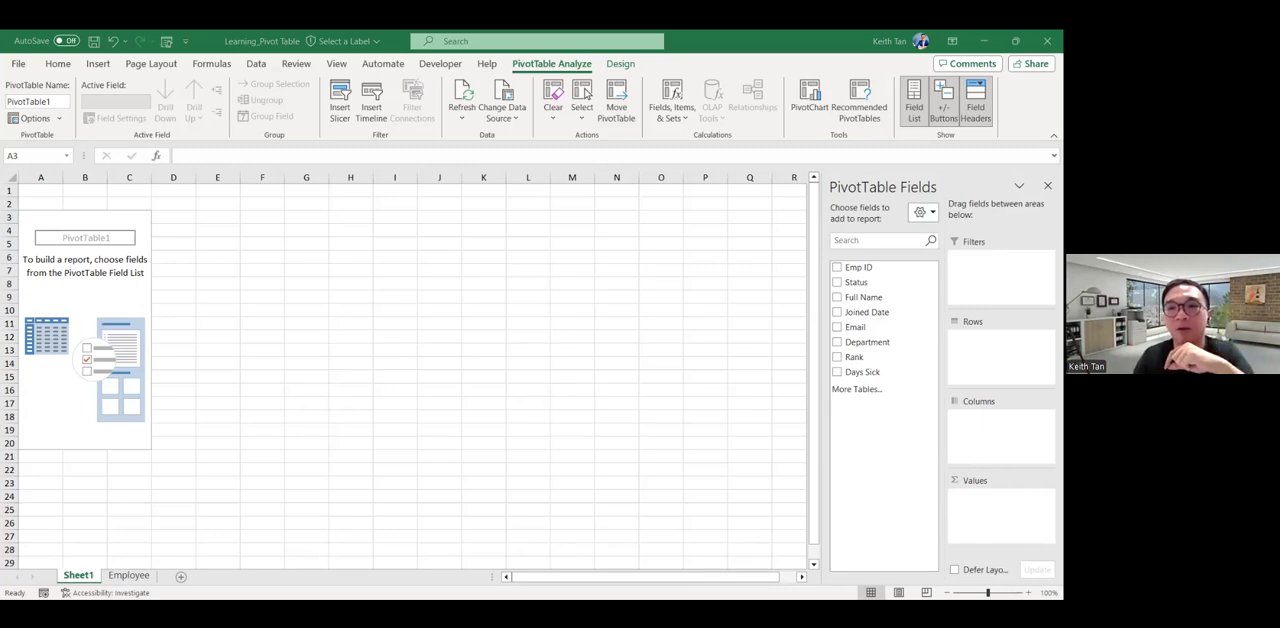
Build the PivotTable with Department as the row field and Days Sick as the summed value field.
{"action": "left_click", "coordinate": [859, 342]}
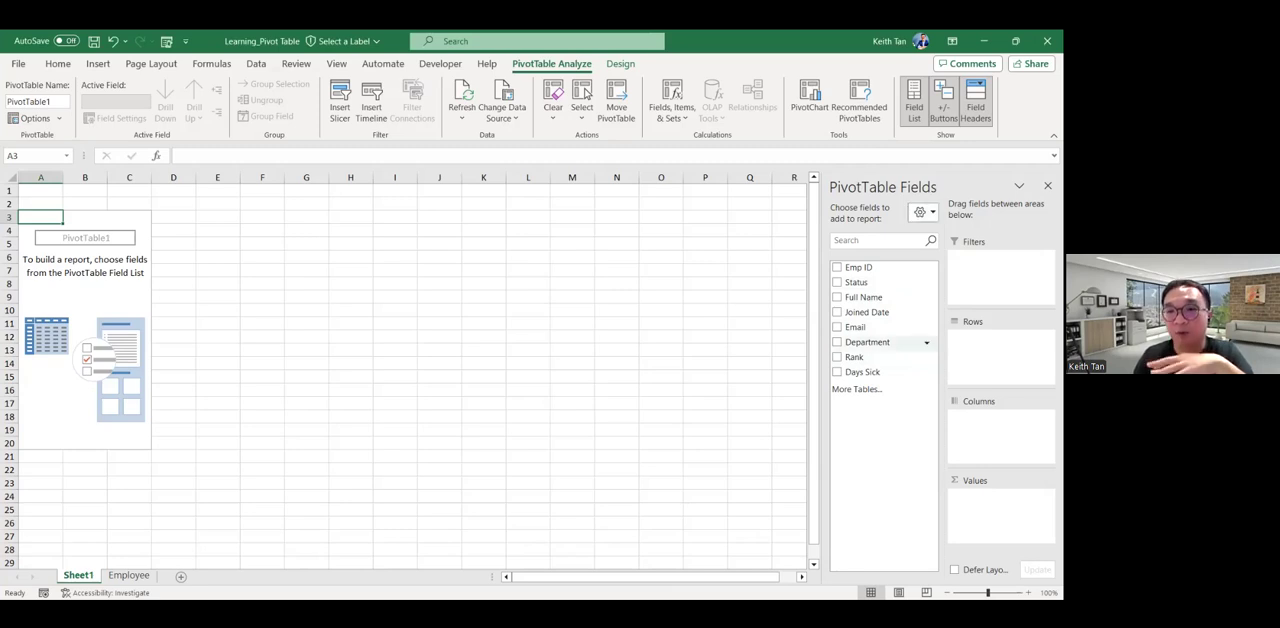
{"action": "left_click_drag", "start_coordinate": [868, 342], "coordinate": [1000, 352]}
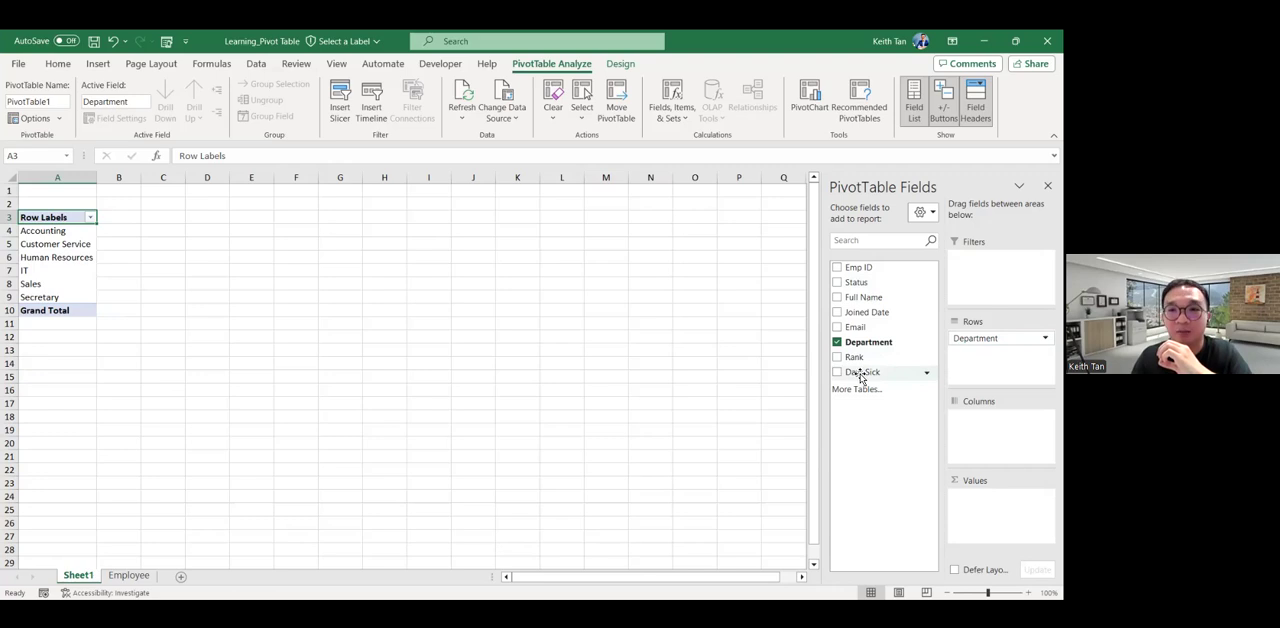
{"action": "left_click_drag", "start_coordinate": [861, 376], "coordinate": [861, 376]}
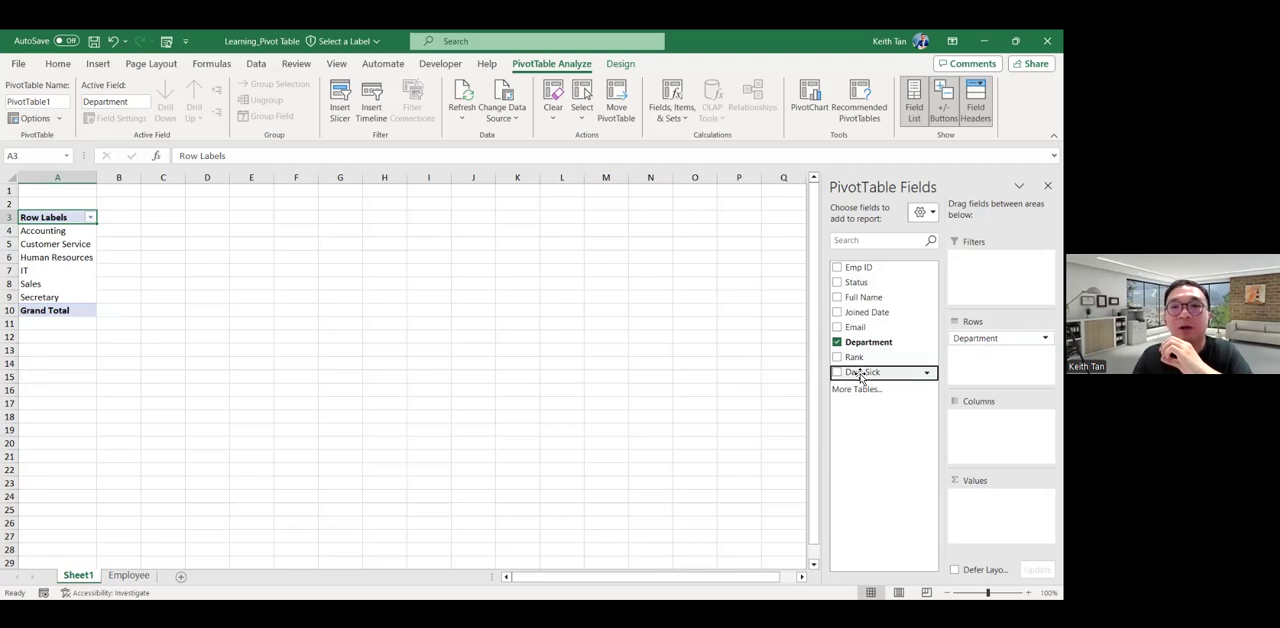
{"action": "left_click_drag", "start_coordinate": [861, 376], "coordinate": [1000, 510]}
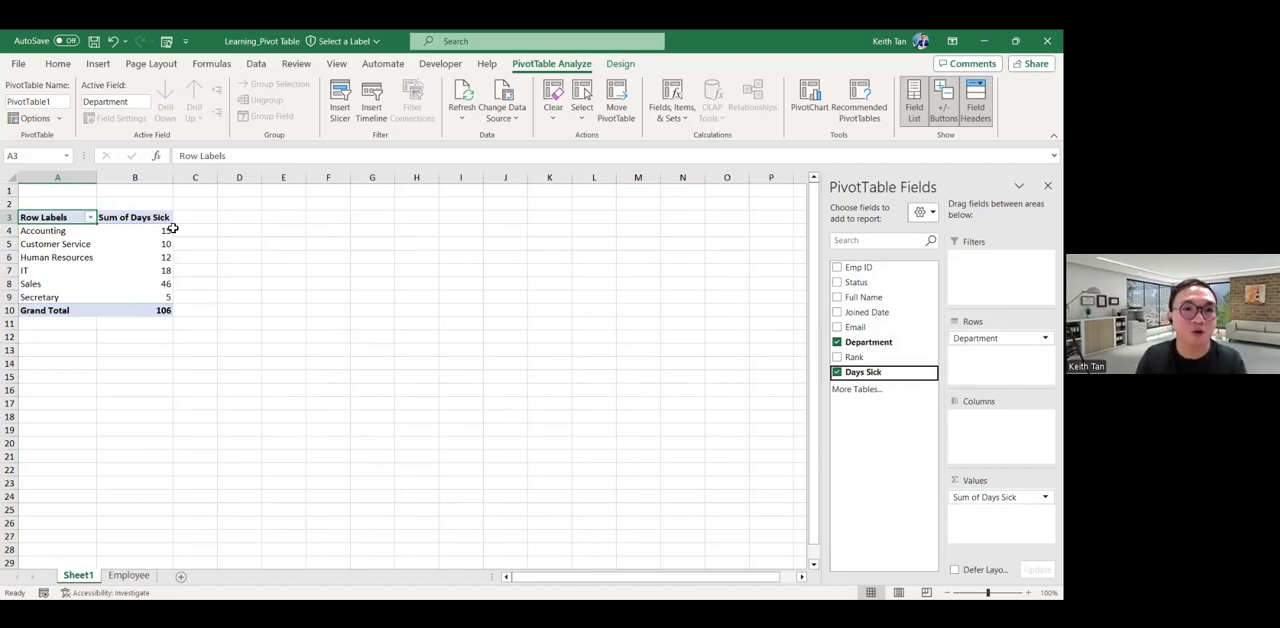
Review the sum of Days Sick for each department in the PivotTable, from Accounting to Secretary.
{"action": "left_click", "coordinate": [56, 223]}
{"action": "left_click", "coordinate": [166, 230]}
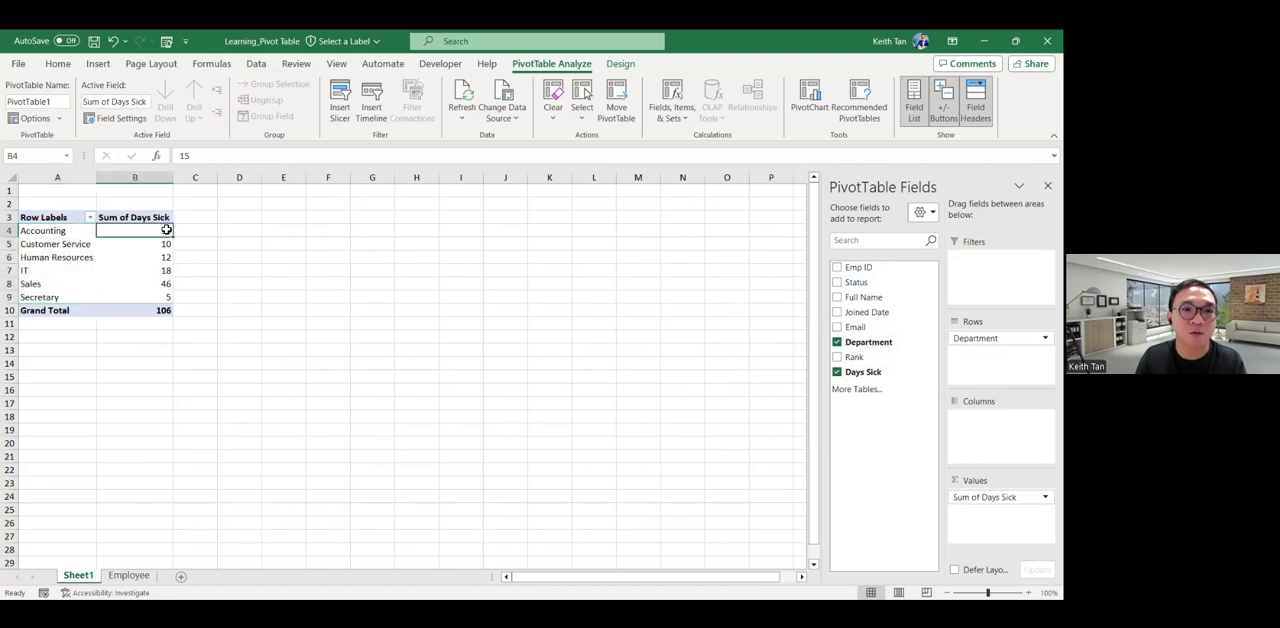
{"action": "left_click", "coordinate": [157, 245]}
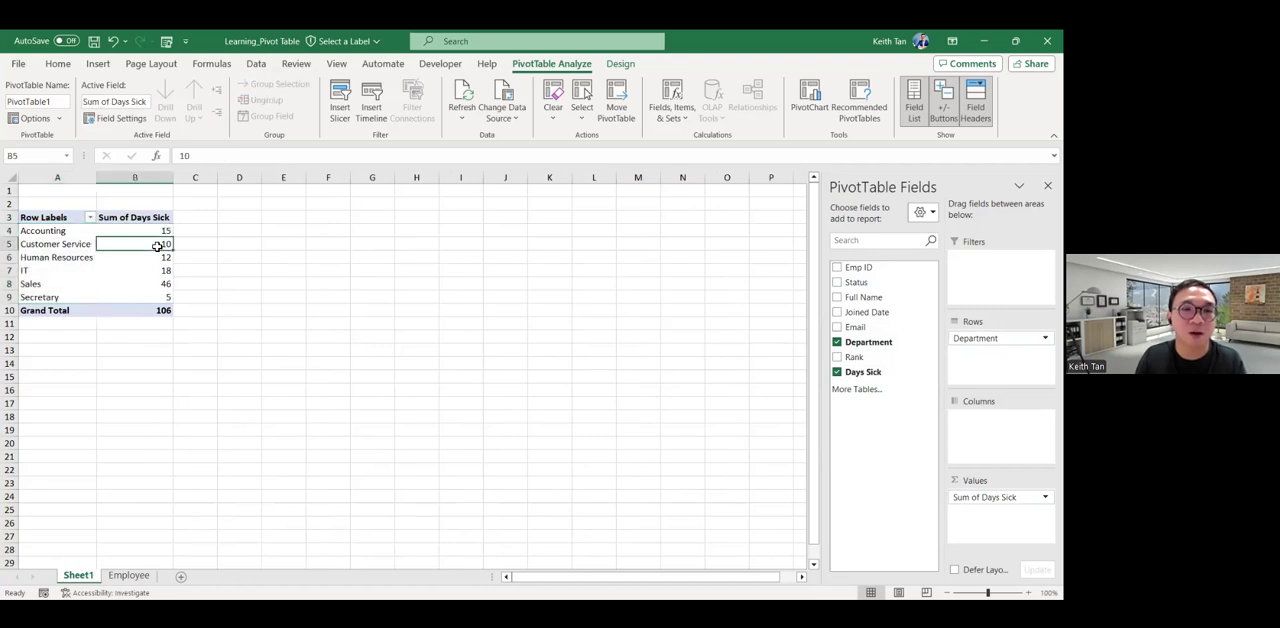
{"action": "left_click", "coordinate": [149, 259]}
{"action": "left_click", "coordinate": [164, 271]}
{"action": "left_click", "coordinate": [155, 286]}
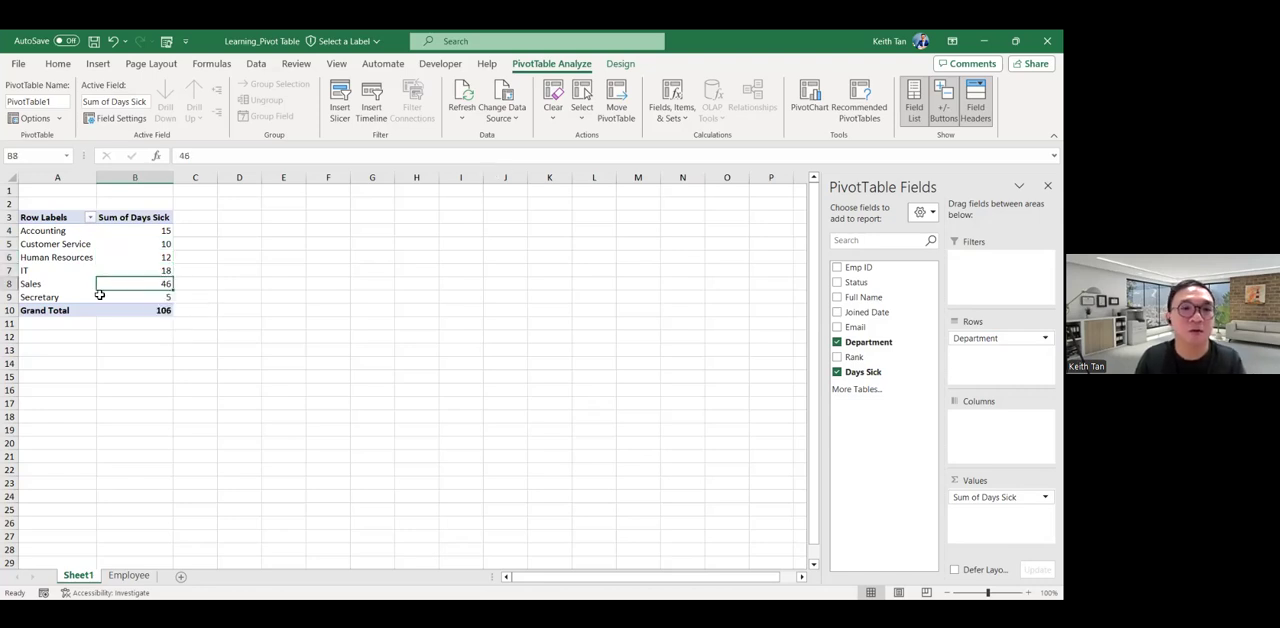
{"action": "left_click", "coordinate": [140, 300]}
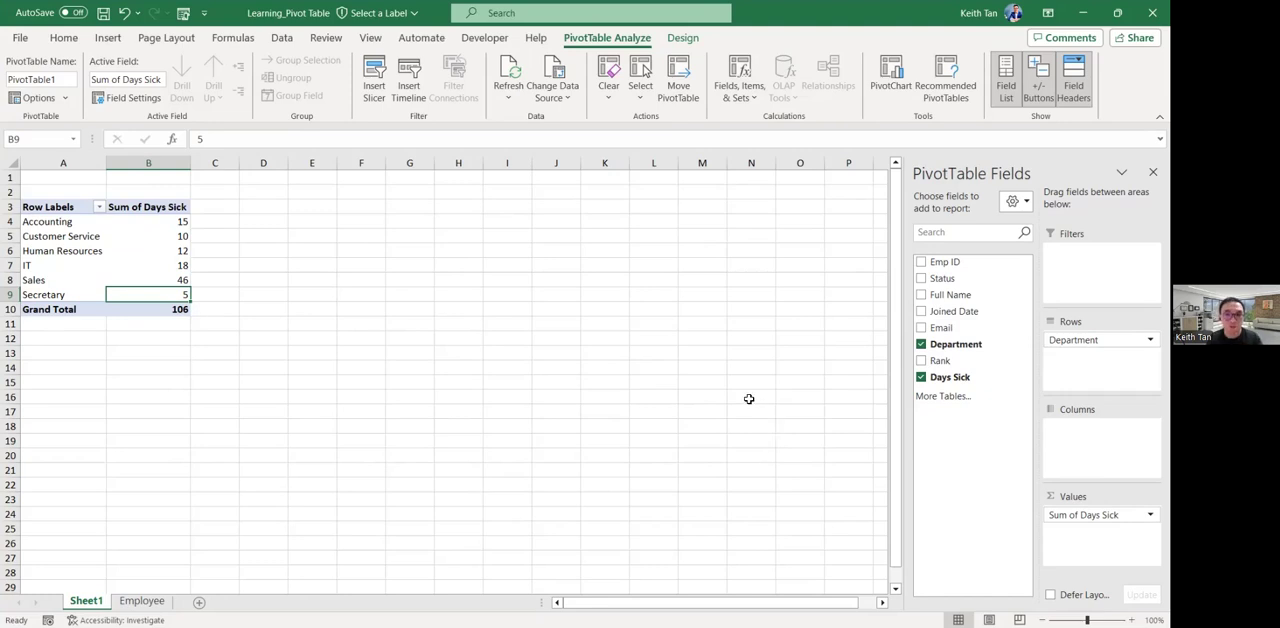
Change the Days Sick value field to summarize by Average instead of Sum.
{"action": "left_click", "coordinate": [922, 377]}
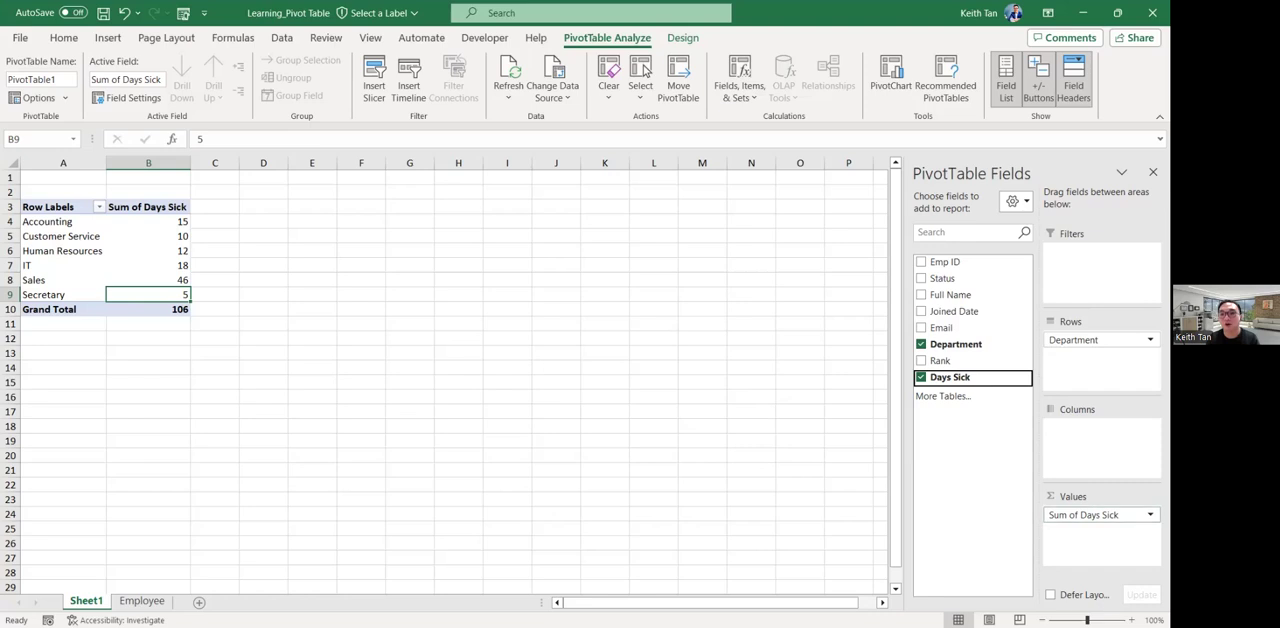
{"action": "left_click", "coordinate": [1095, 514]}
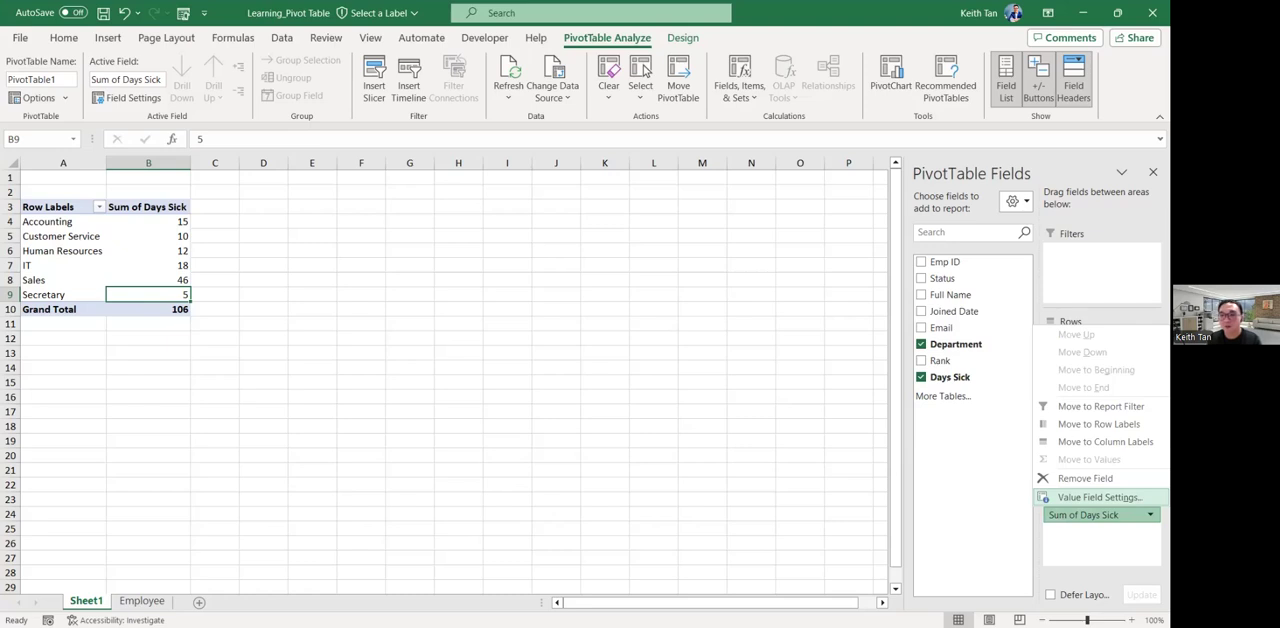
{"action": "left_click", "coordinate": [1100, 497]}
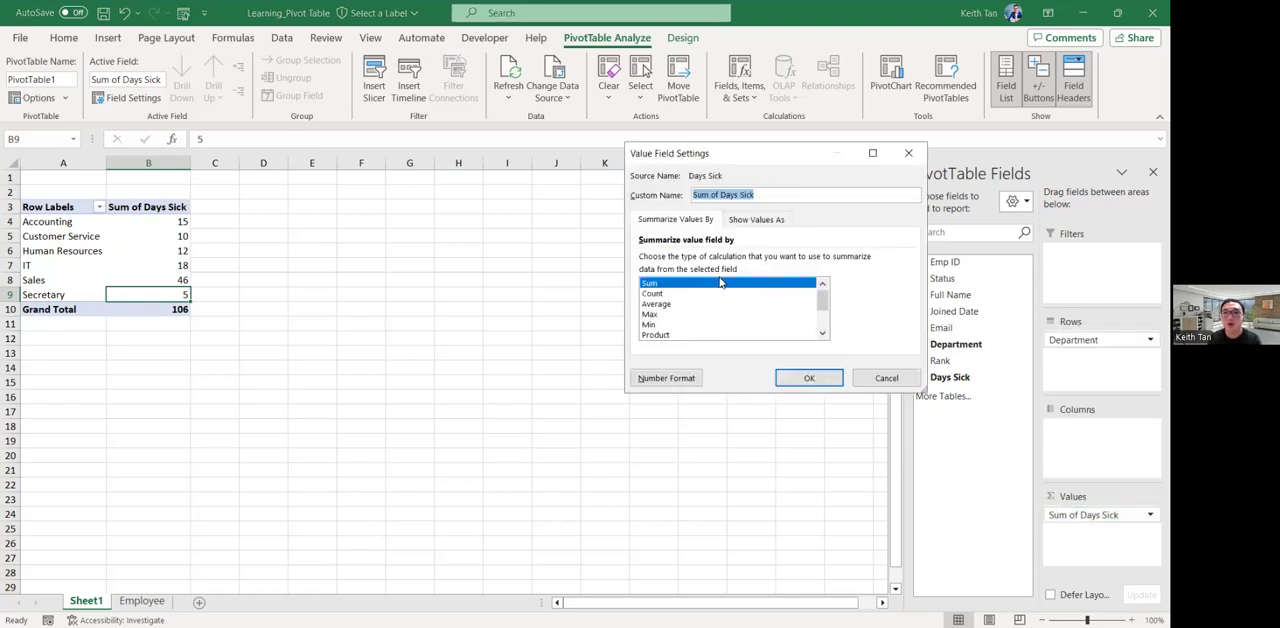
{"action": "left_click", "coordinate": [658, 294]}
{"action": "left_click", "coordinate": [660, 304]}
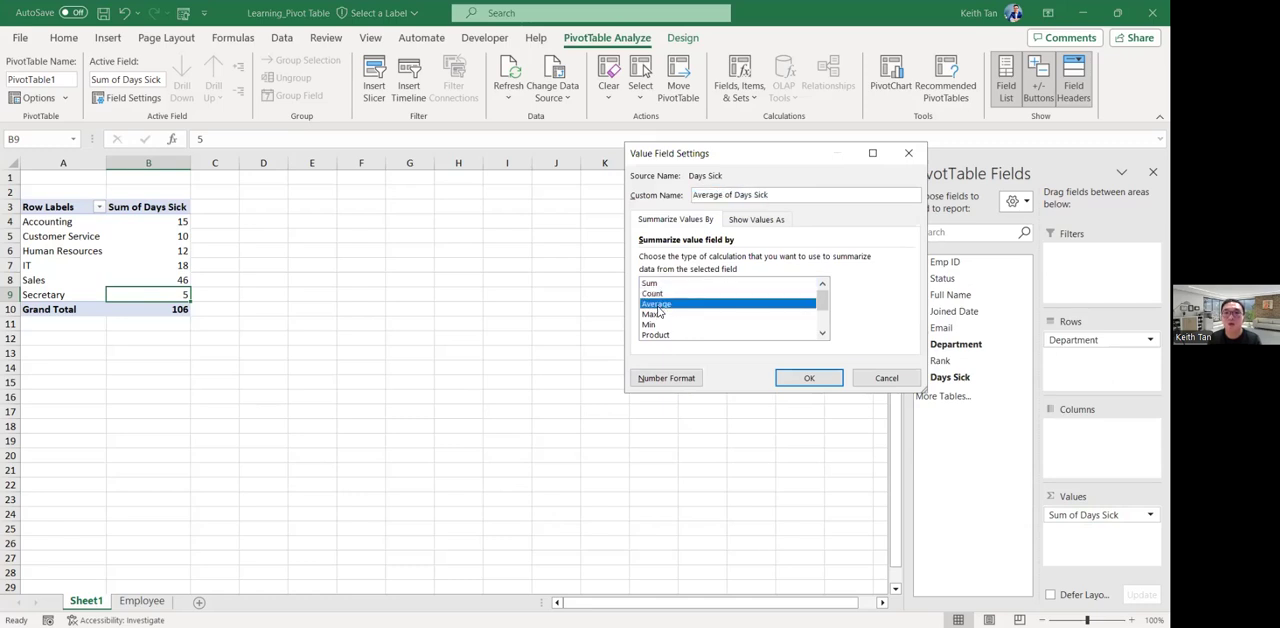
{"action": "left_click", "coordinate": [822, 333]}
{"action": "left_click", "coordinate": [822, 333]}
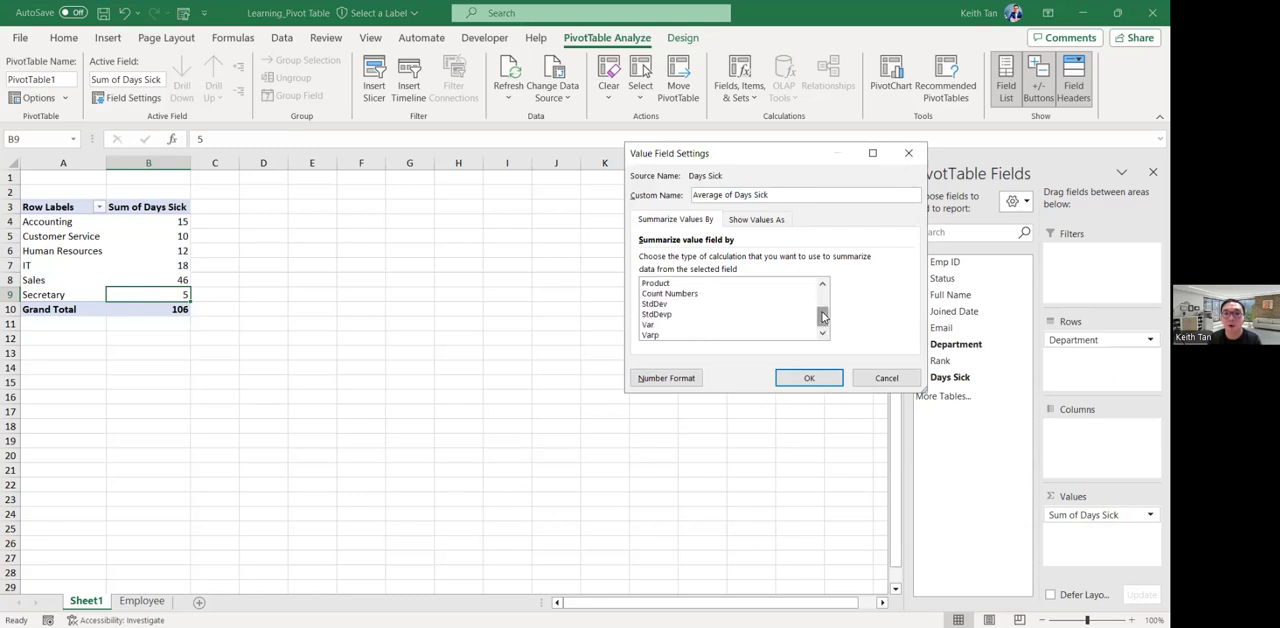
{"action": "left_click", "coordinate": [822, 300]}
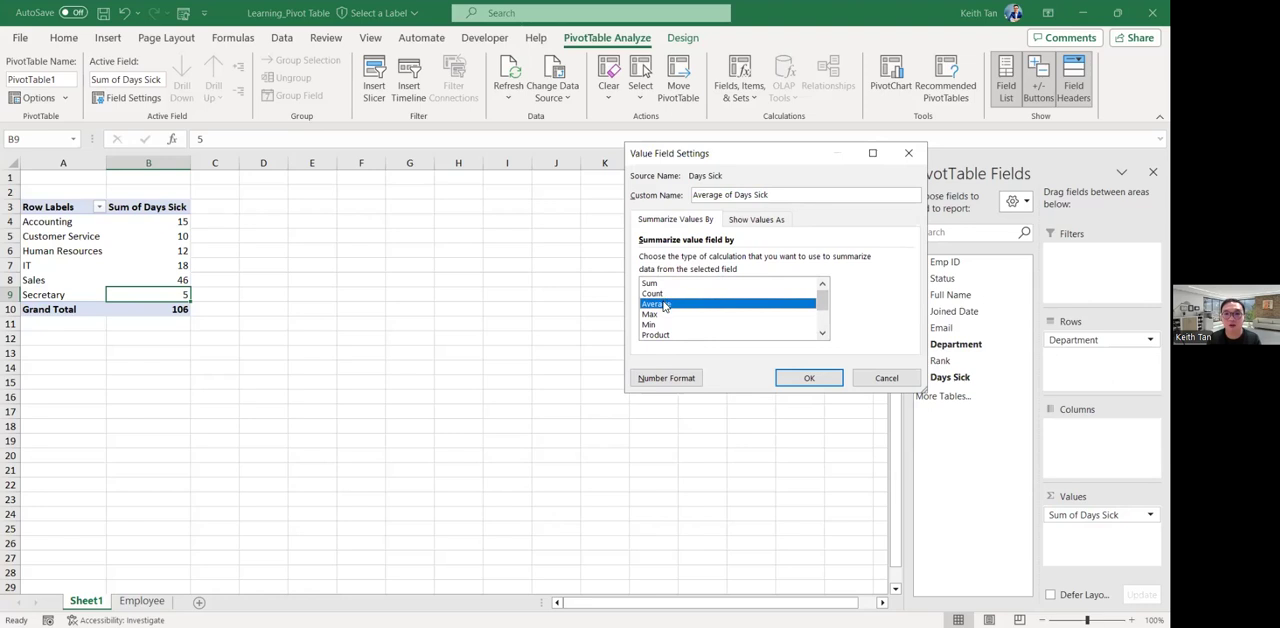
{"action": "left_click", "coordinate": [809, 378]}
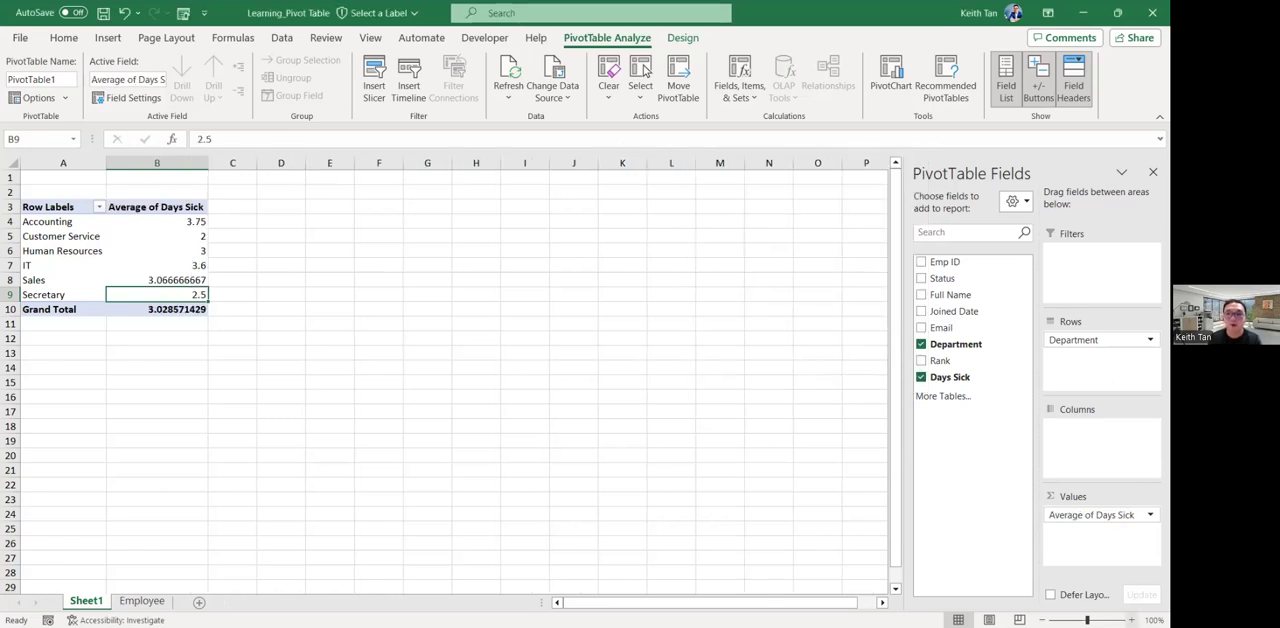
Enlarge the worksheet view to 200% and examine the average Days Sick per department.
{"action": "left_click", "coordinate": [1132, 620]}
{"action": "left_click", "coordinate": [1132, 620]}
{"action": "left_click", "coordinate": [1132, 620]}
{"action": "left_click", "coordinate": [1132, 620]}
{"action": "left_click", "coordinate": [1132, 620]}
{"action": "left_click", "coordinate": [1132, 620]}
{"action": "left_click", "coordinate": [1132, 620]}
{"action": "left_click", "coordinate": [1132, 620]}
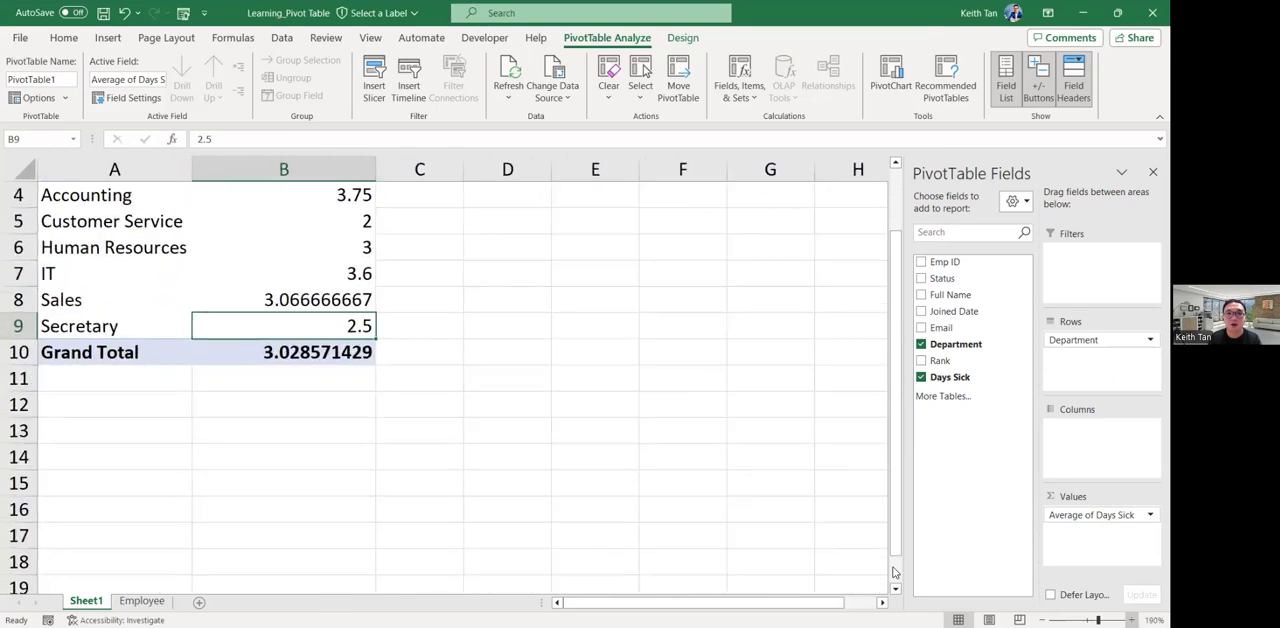
{"action": "scroll", "coordinate": [483, 521], "scroll_direction": "up", "scroll_amount": 2}
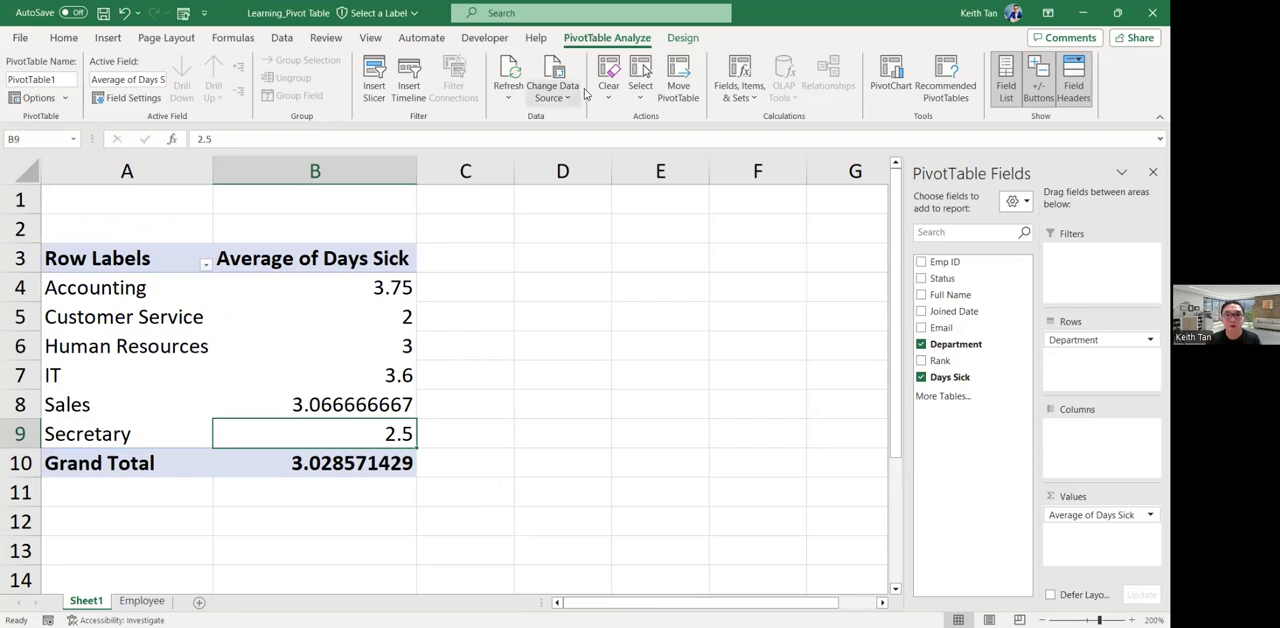
{"action": "left_click", "coordinate": [680, 87]}
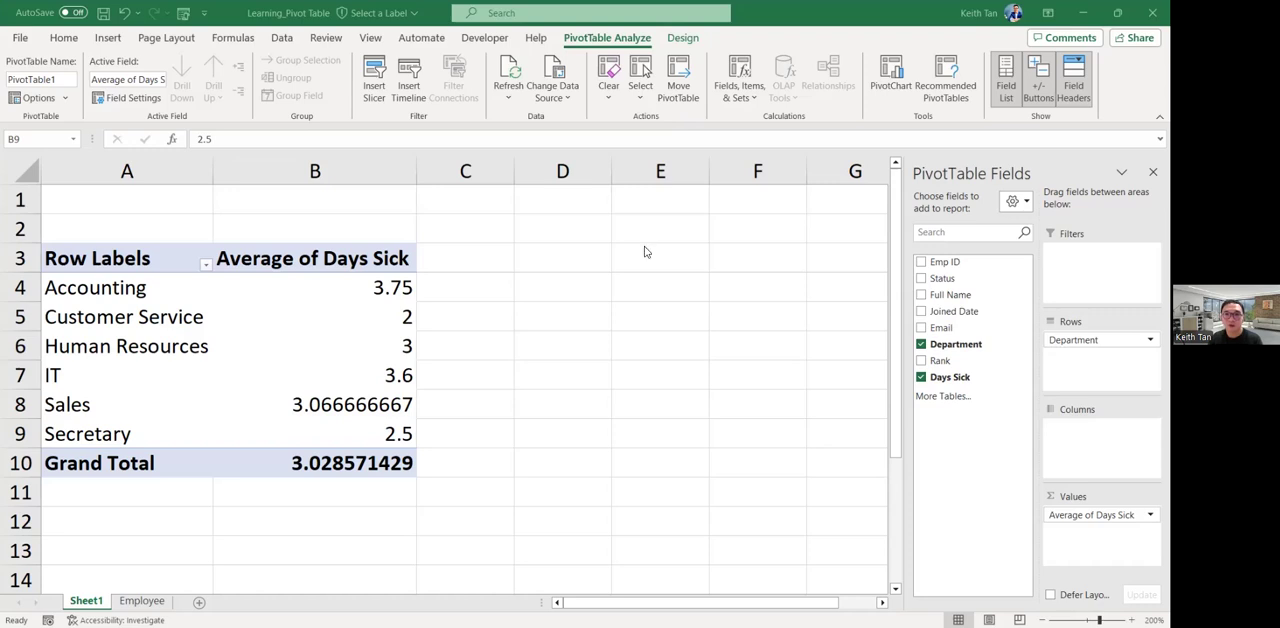
{"action": "left_click", "coordinate": [531, 189]}
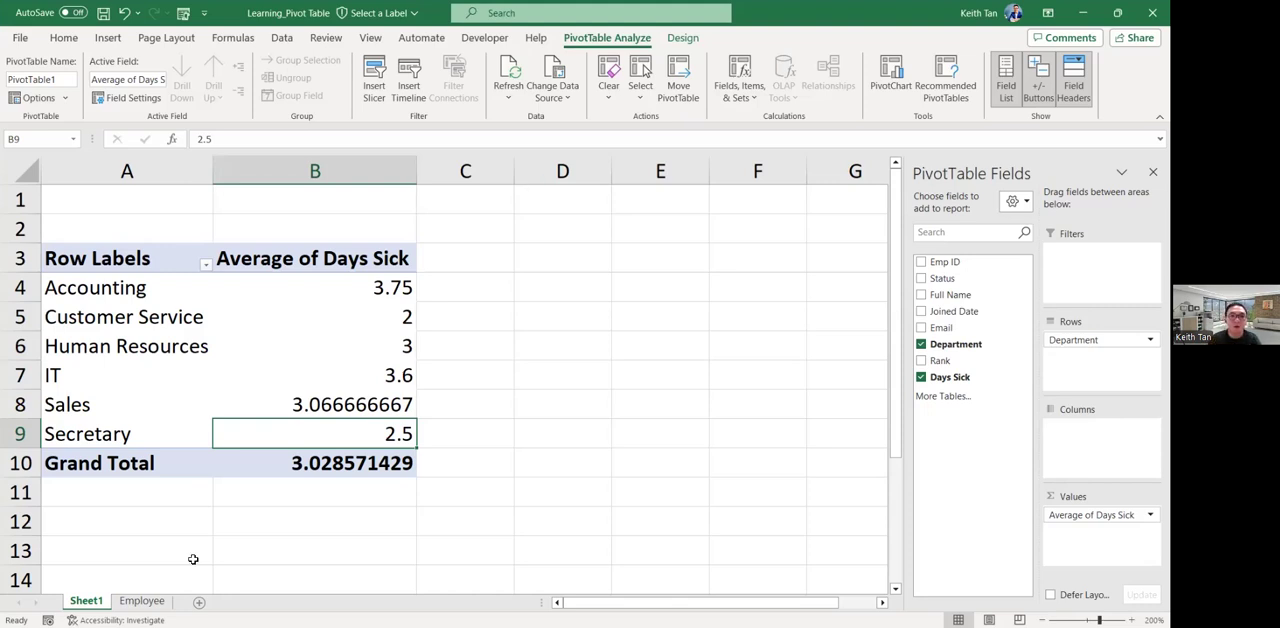
Examine the full-time and part-time entries in the Status column of the Employee sheet.
{"action": "left_click", "coordinate": [142, 600]}
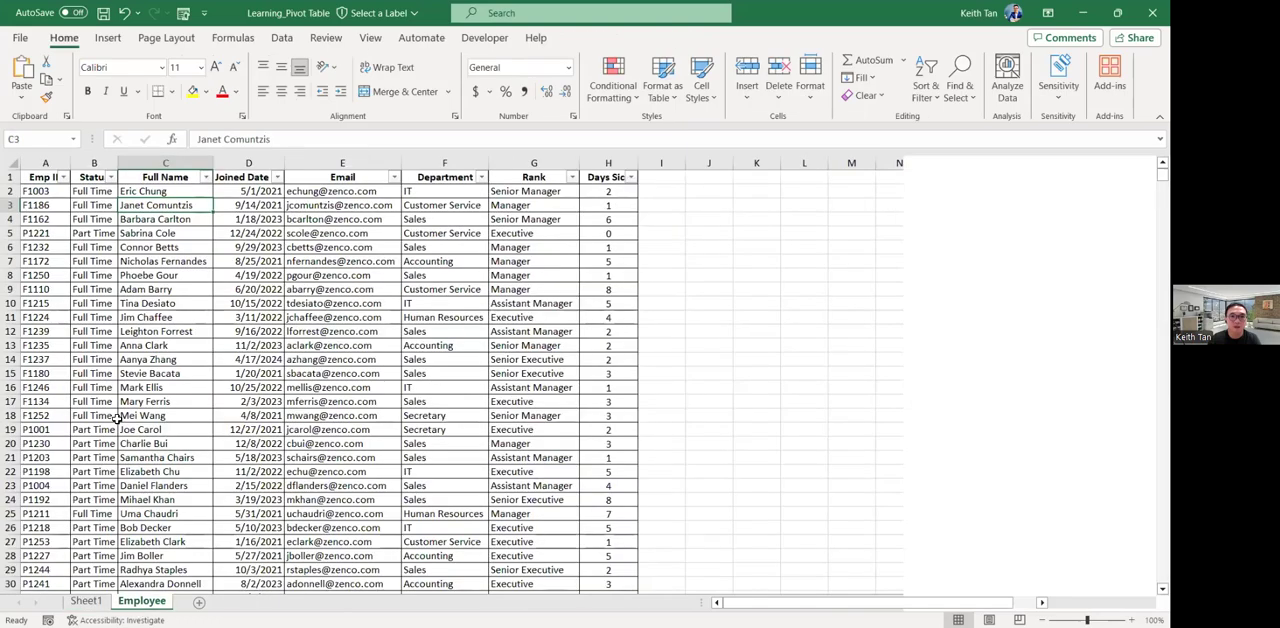
{"action": "scroll", "coordinate": [853, 391], "scroll_direction": "up", "scroll_amount": 2}
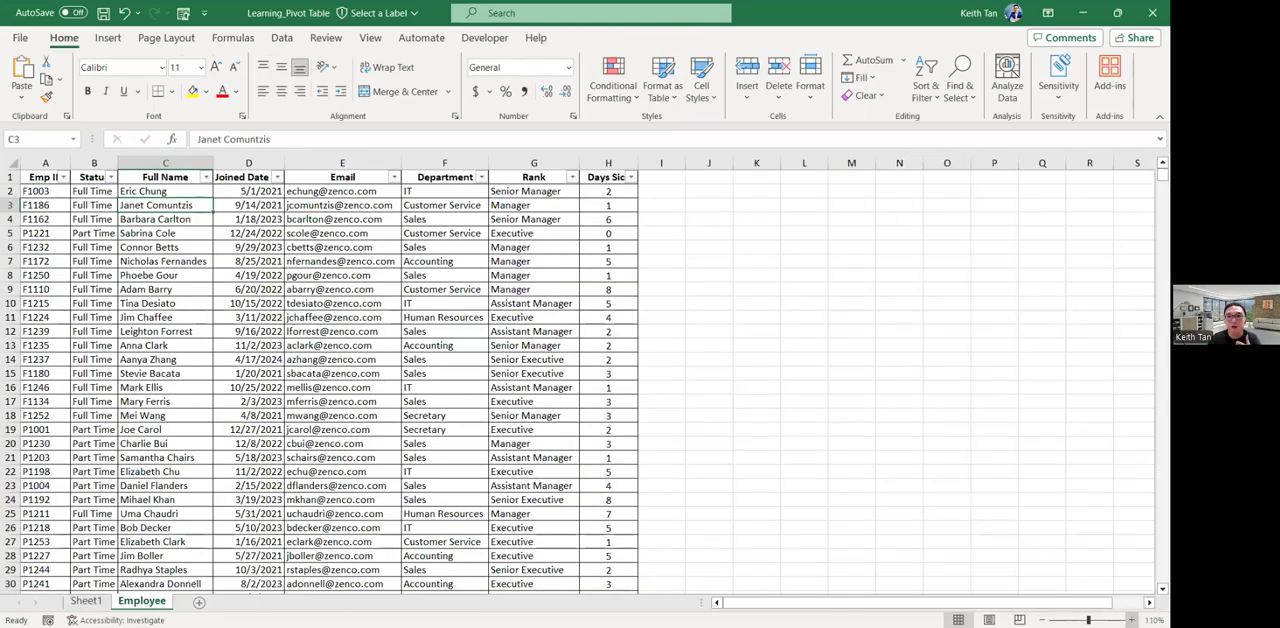
{"action": "scroll", "coordinate": [274, 386], "scroll_direction": "up", "scroll_amount": 1}
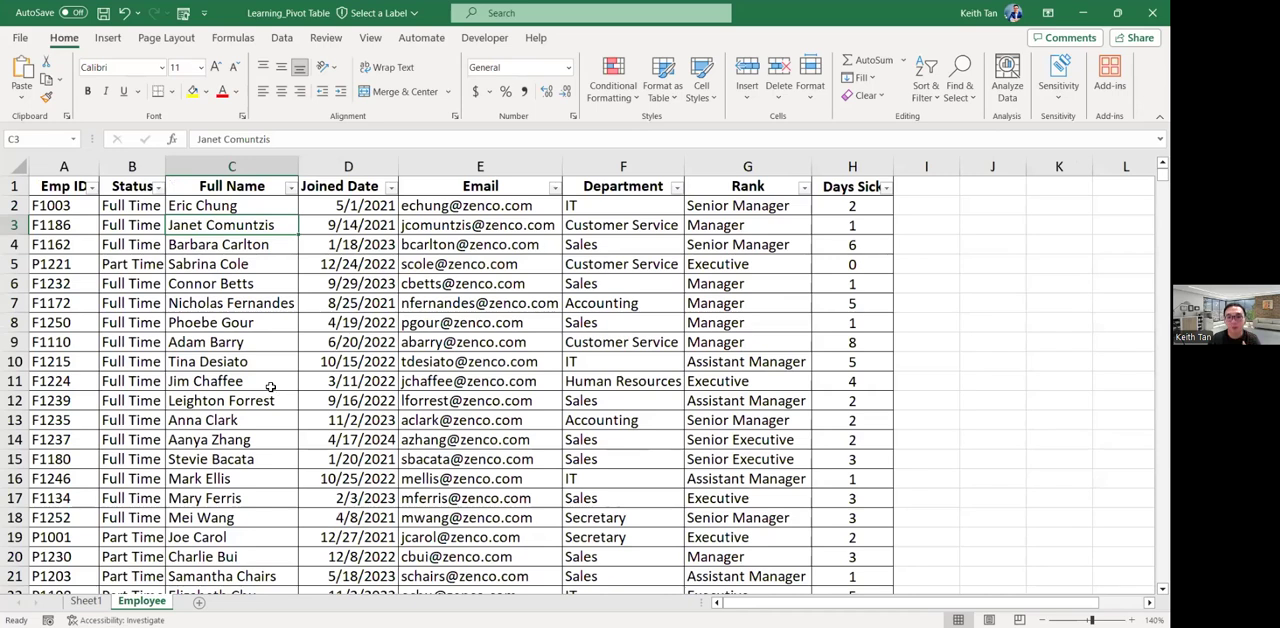
{"action": "left_click", "coordinate": [120, 178]}
{"action": "left_click", "coordinate": [115, 206]}
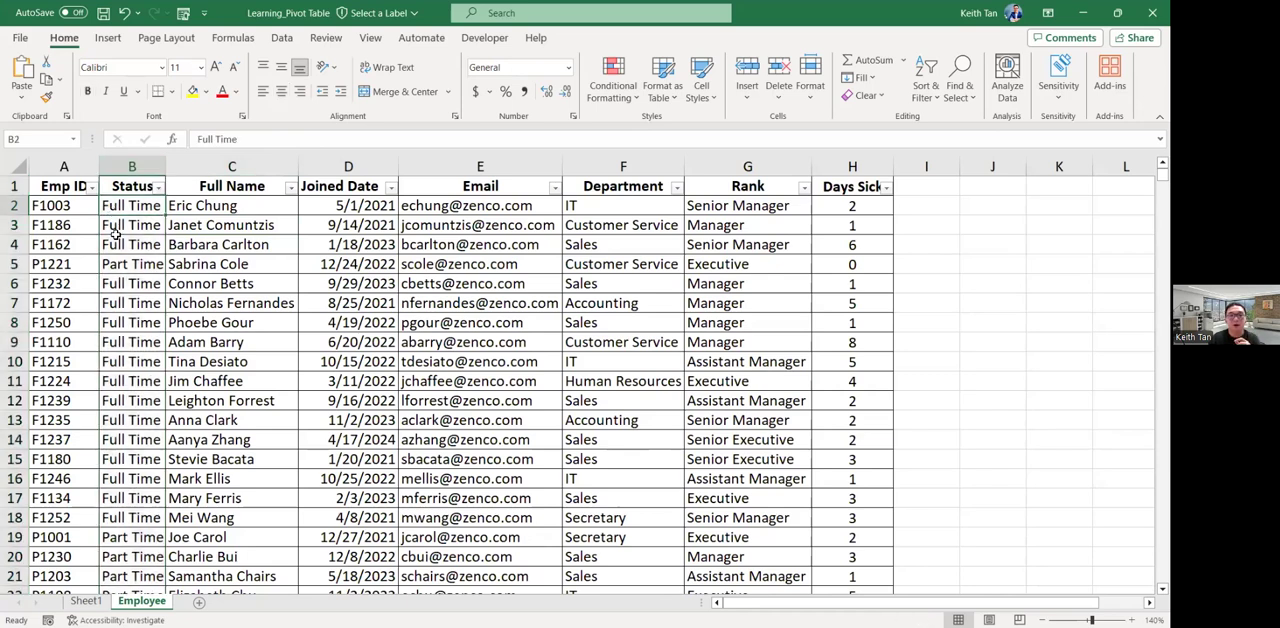
Return to the PivotTable on Sheet1 and select one of its average values so the field list is available.
{"action": "left_click", "coordinate": [87, 601]}
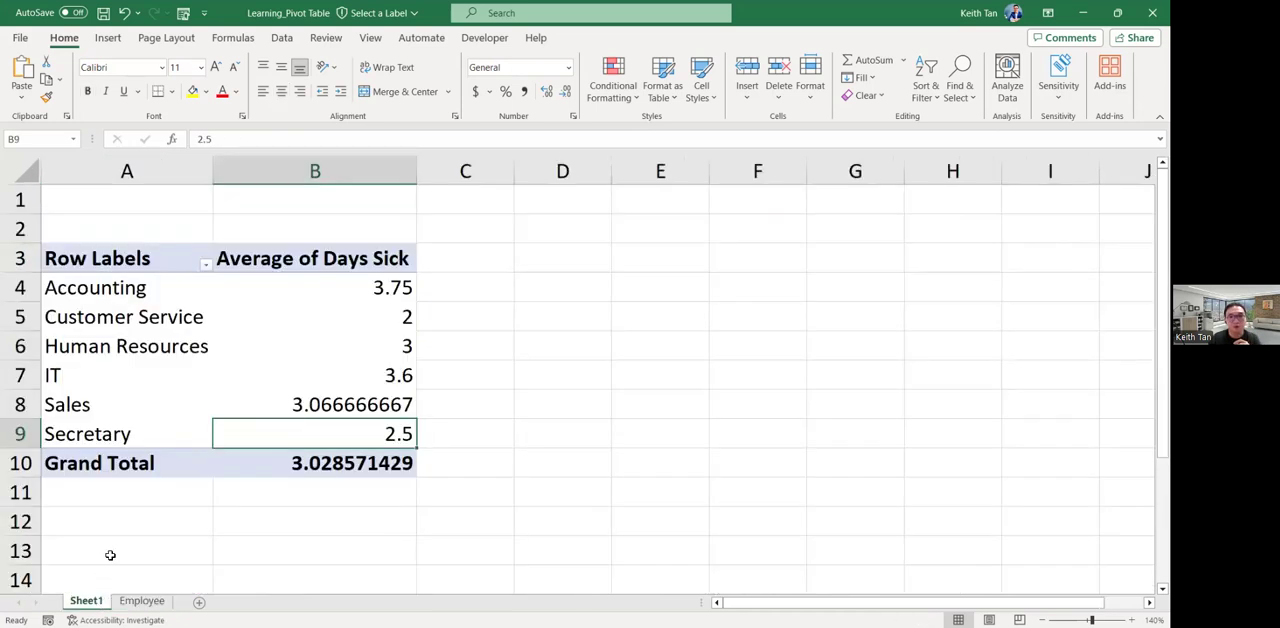
{"action": "left_click", "coordinate": [453, 273]}
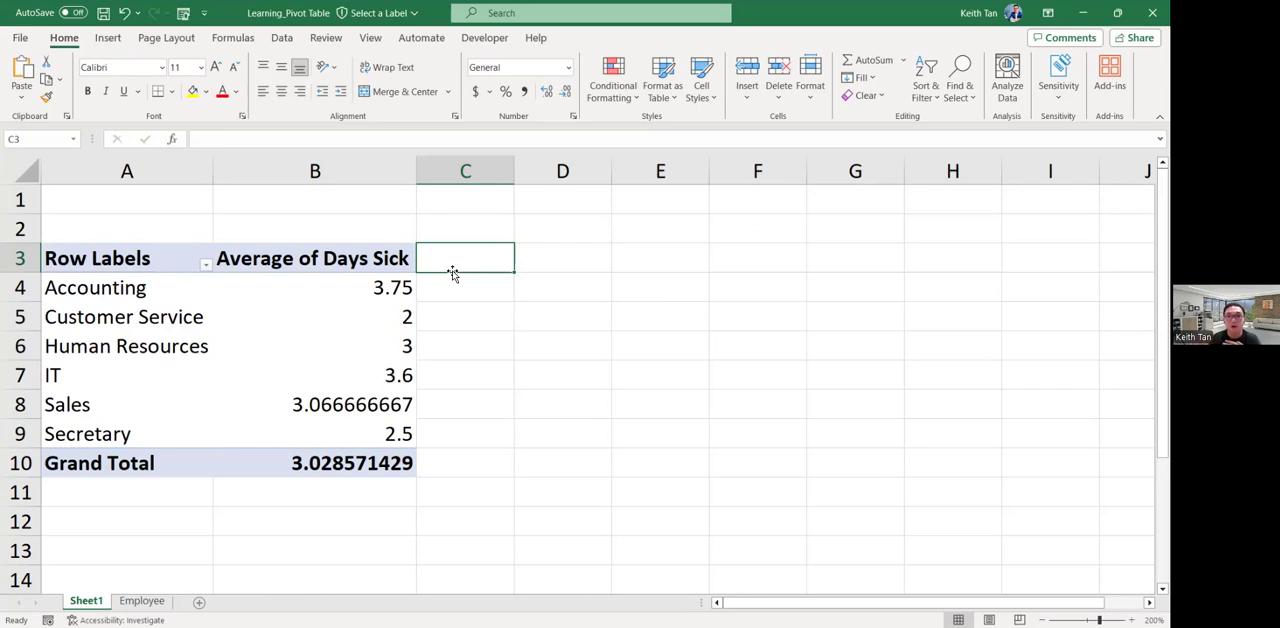
{"action": "left_click", "coordinate": [378, 310]}
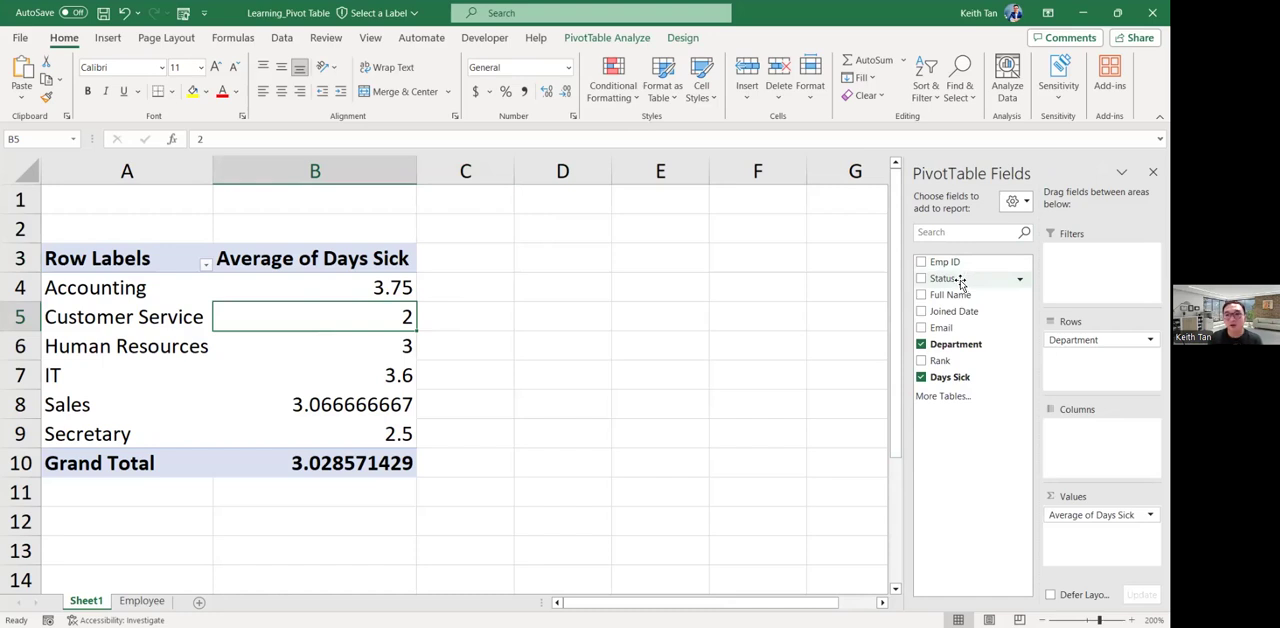
Add Status as a report filter to the PivotTable and show only the Full Time employees.
{"action": "left_click_drag", "start_coordinate": [960, 283], "coordinate": [1062, 252]}
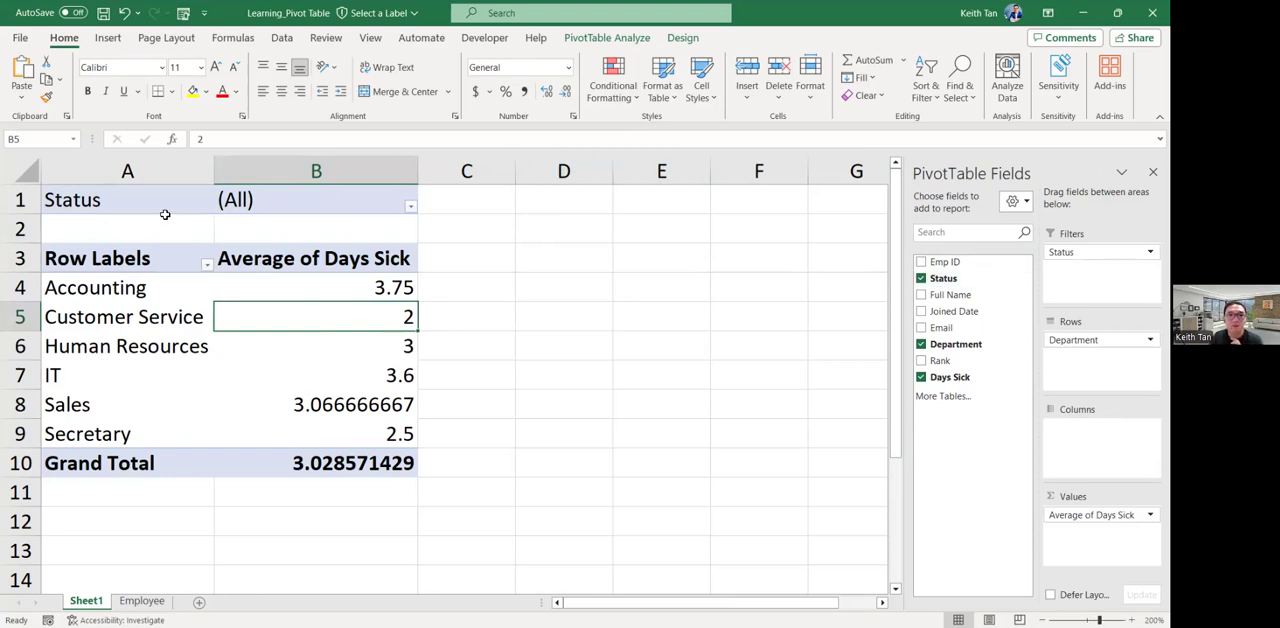
{"action": "left_click", "coordinate": [410, 205]}
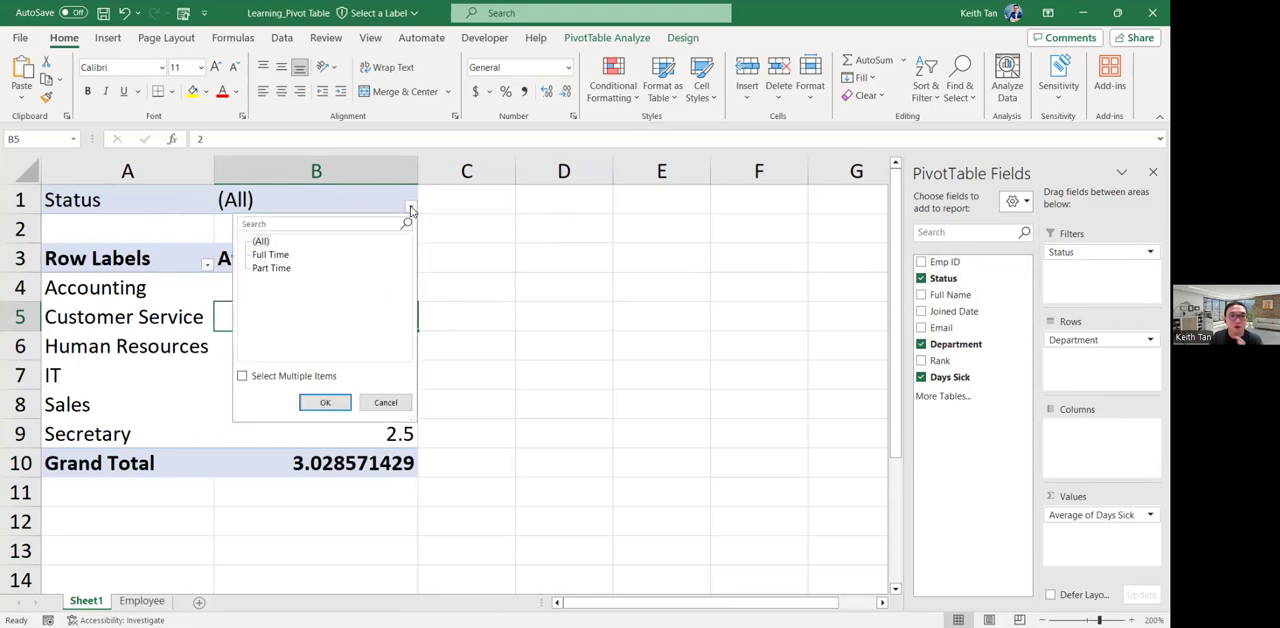
{"action": "left_click", "coordinate": [270, 256]}
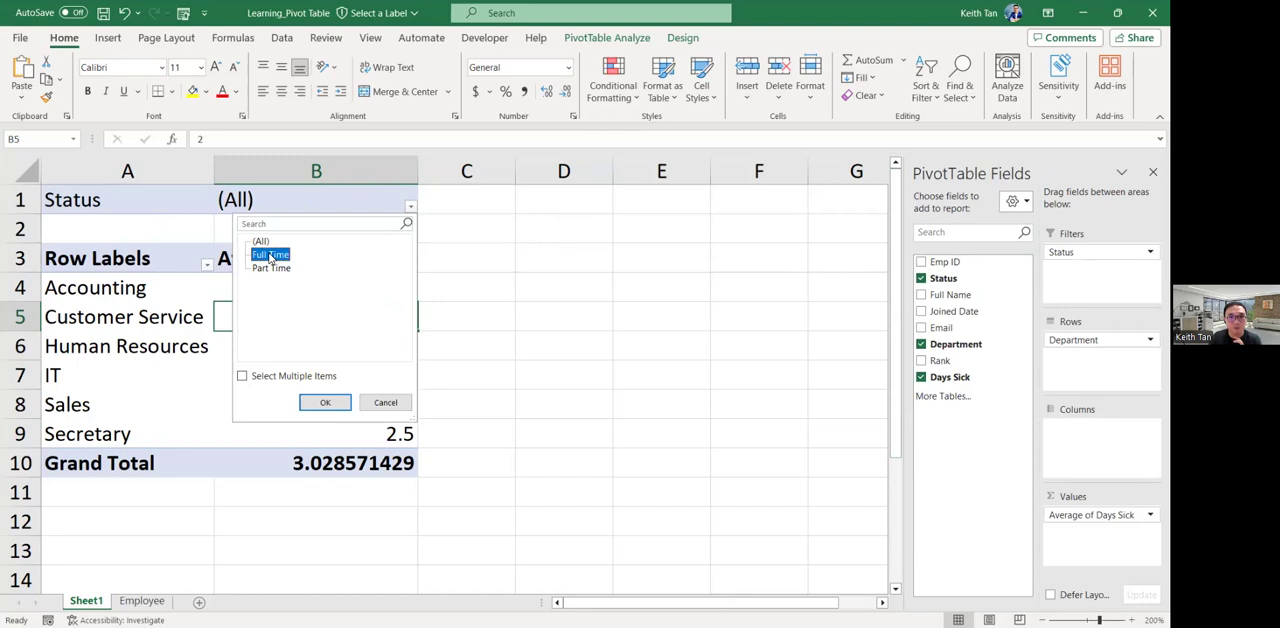
{"action": "left_click", "coordinate": [325, 404]}
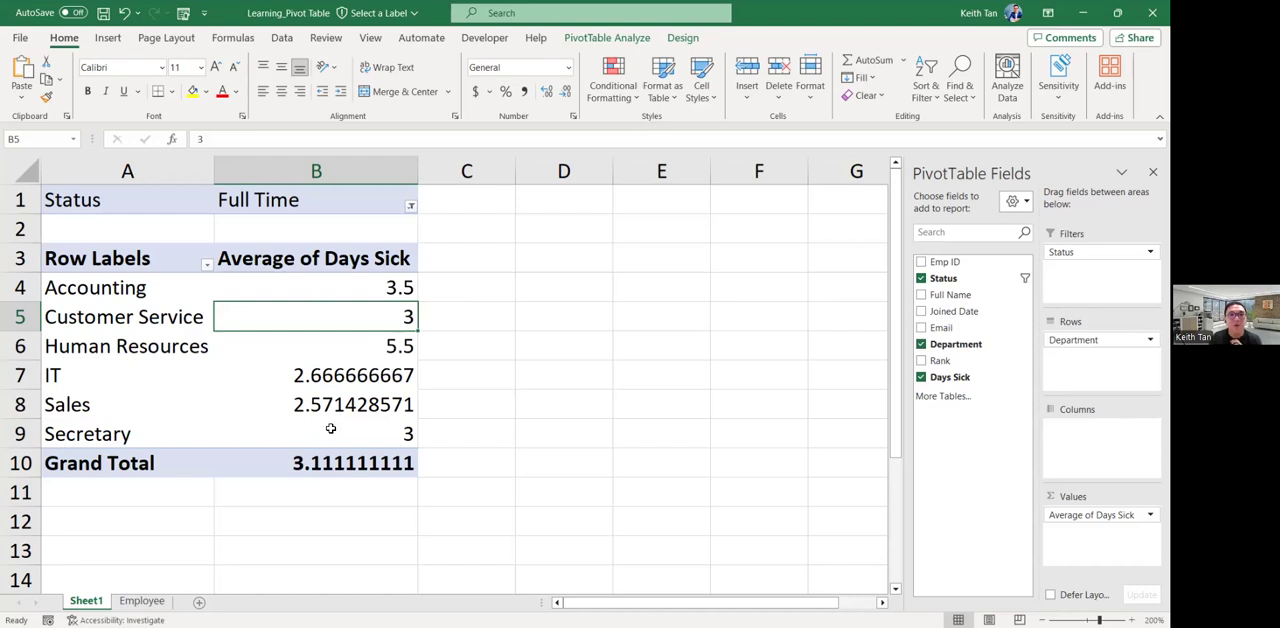
Switch the Status report filter to Part Time, and reset it to (All).
{"action": "left_click", "coordinate": [410, 208]}
{"action": "left_click", "coordinate": [272, 268]}
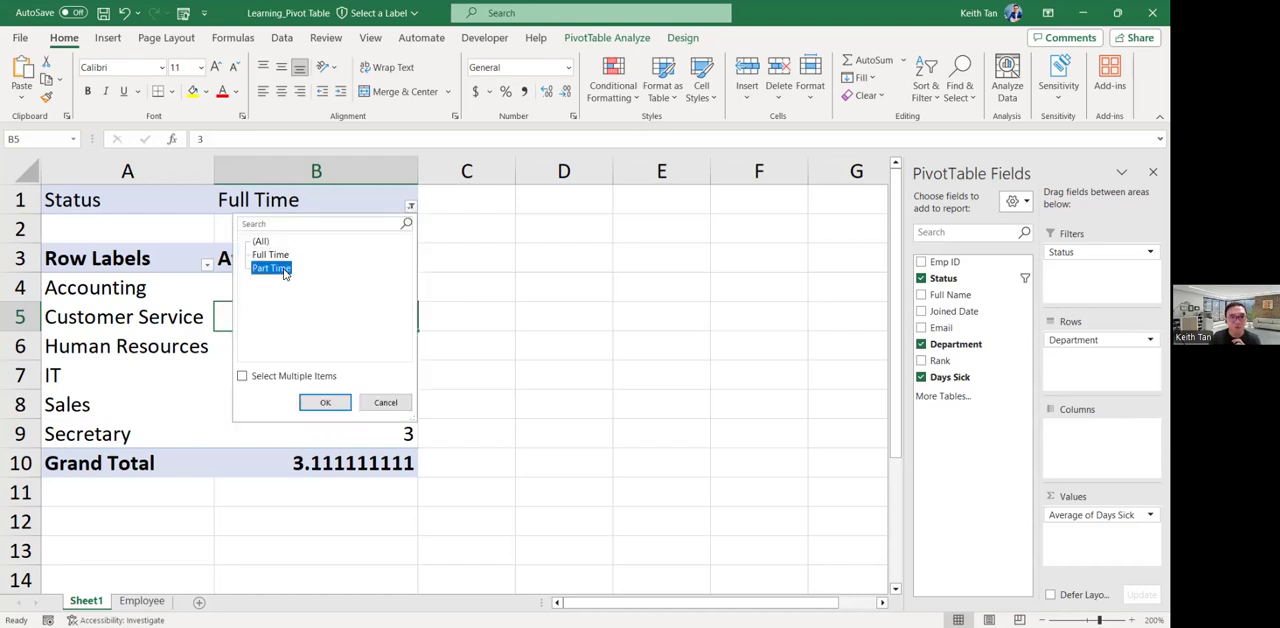
{"action": "left_click", "coordinate": [318, 401]}
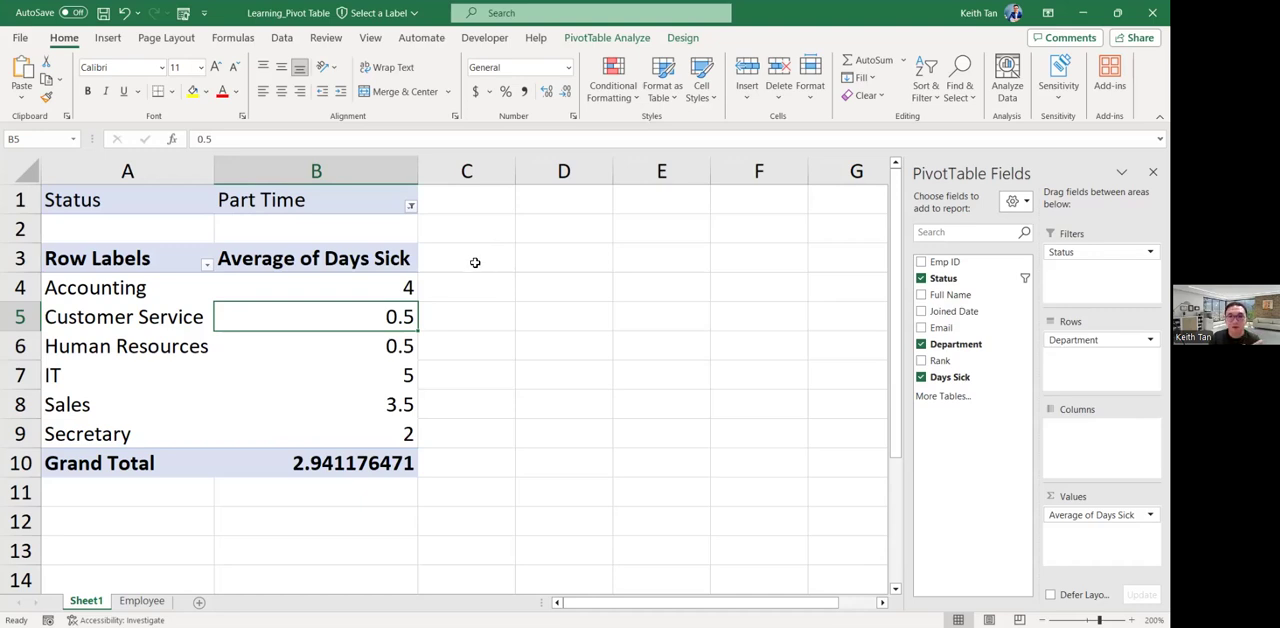
{"action": "left_click", "coordinate": [410, 208]}
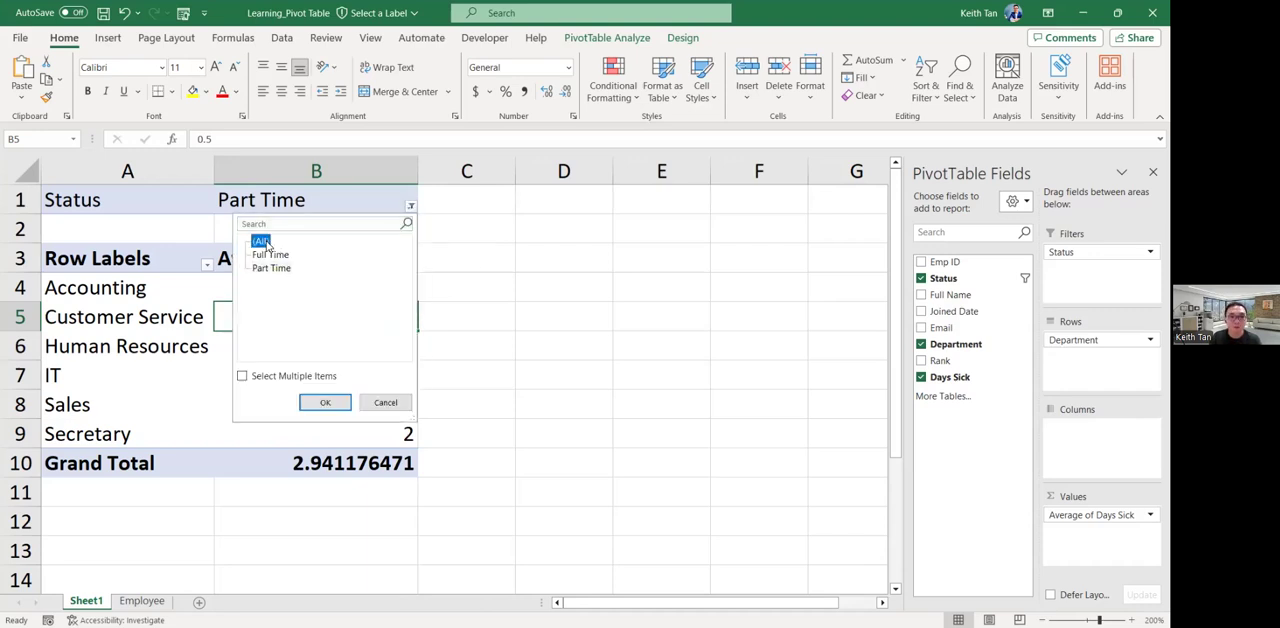
{"action": "left_click", "coordinate": [325, 403]}
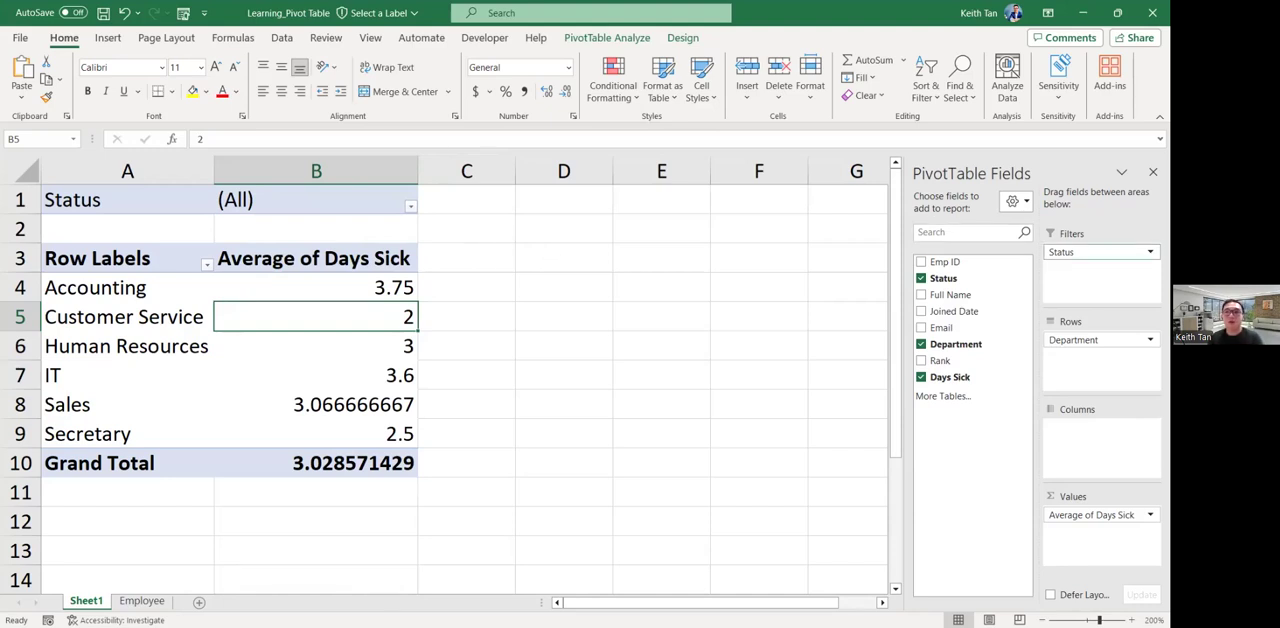
{"action": "left_click", "coordinate": [410, 207]}
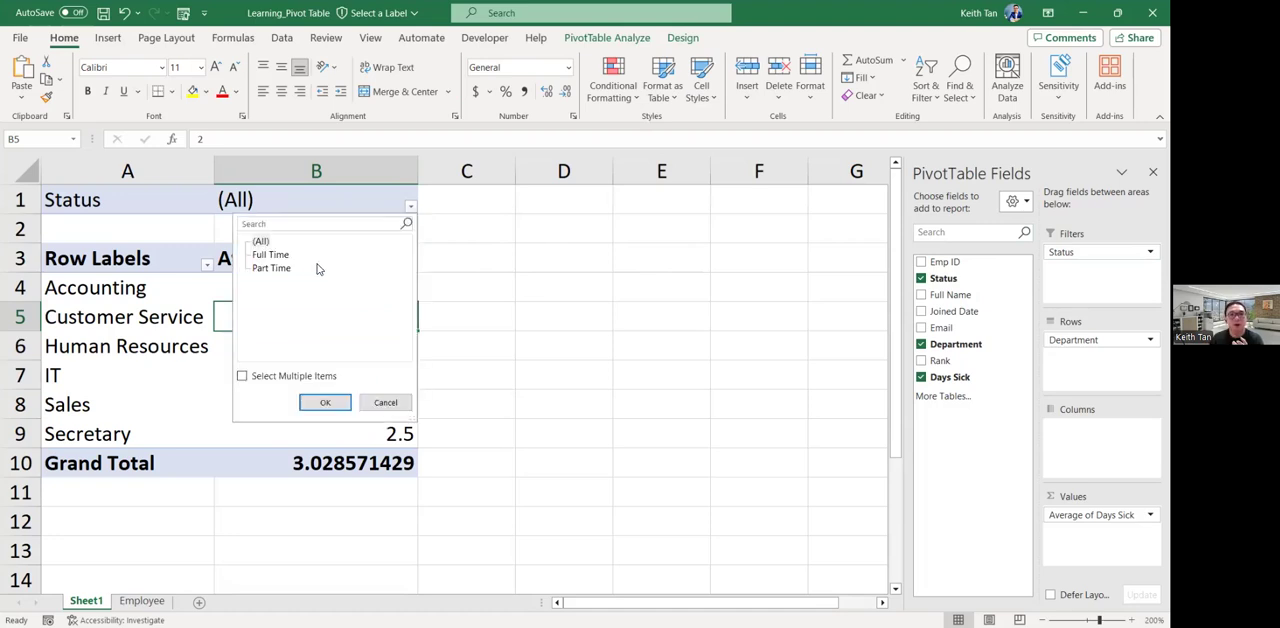
{"action": "left_click", "coordinate": [282, 259]}
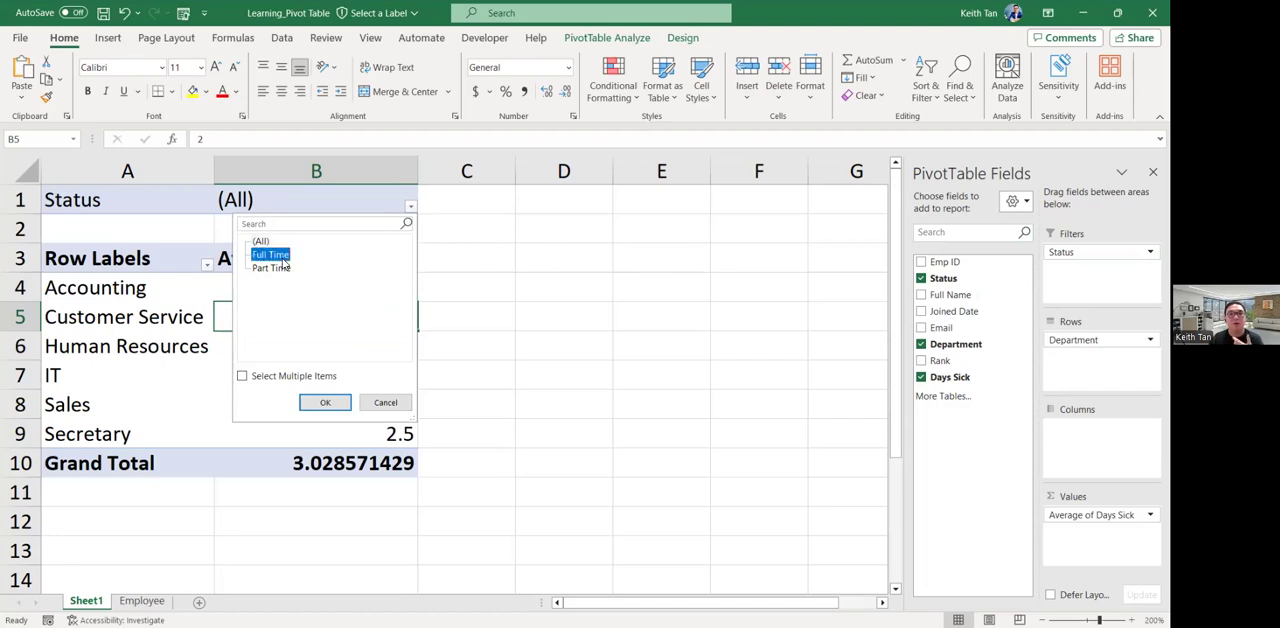
{"action": "left_click", "coordinate": [275, 271]}
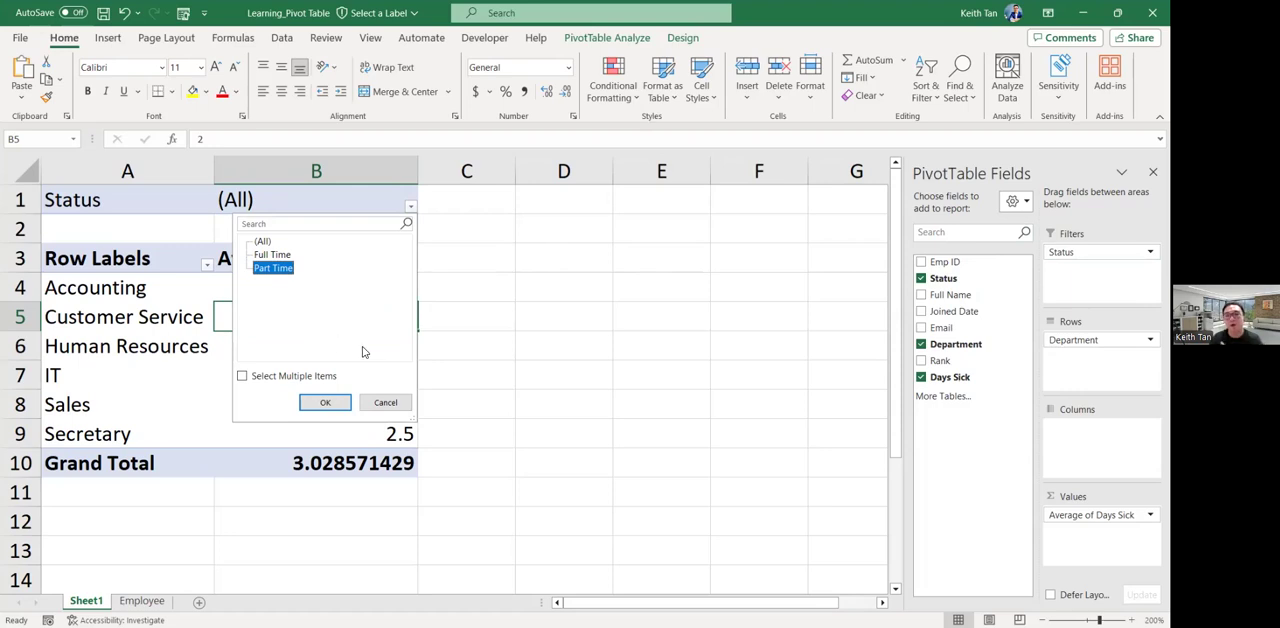
{"action": "left_click", "coordinate": [382, 402]}
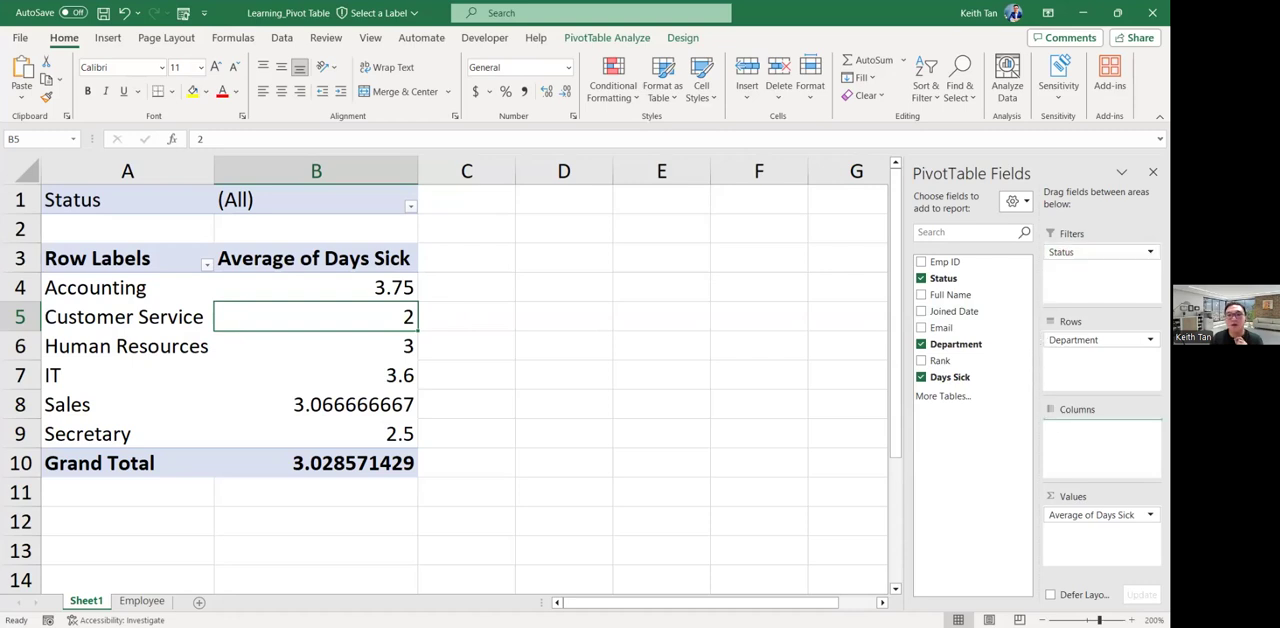
Move the Status field from the report filter to the columns and examine each department row and the Full Time and Part Time columns.
{"action": "left_click_drag", "start_coordinate": [1100, 252], "coordinate": [1100, 440]}
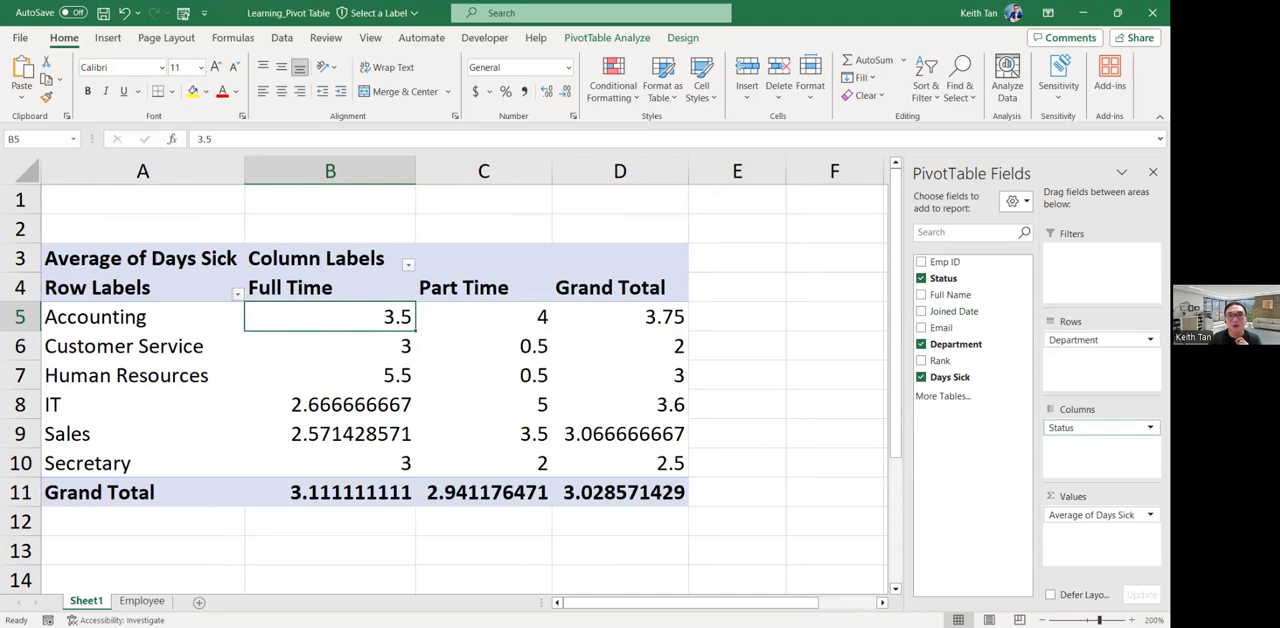
{"action": "left_click", "coordinate": [20, 316]}
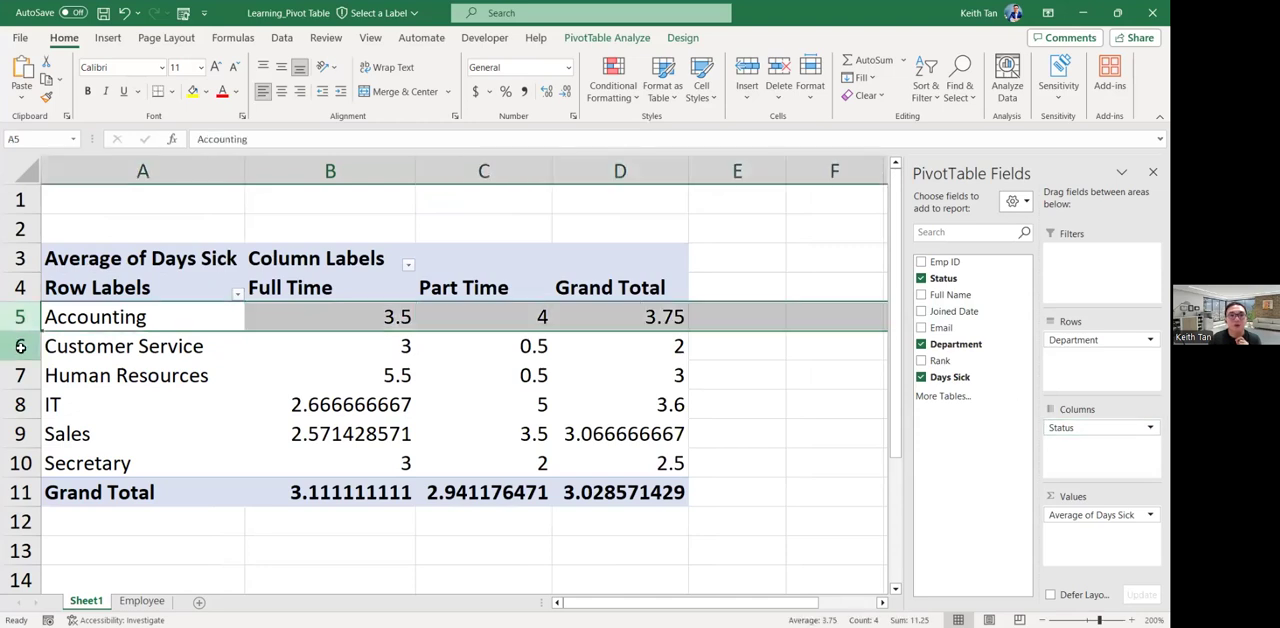
{"action": "left_click", "coordinate": [20, 346]}
{"action": "left_click", "coordinate": [20, 375]}
{"action": "left_click", "coordinate": [20, 404]}
{"action": "left_click", "coordinate": [20, 433]}
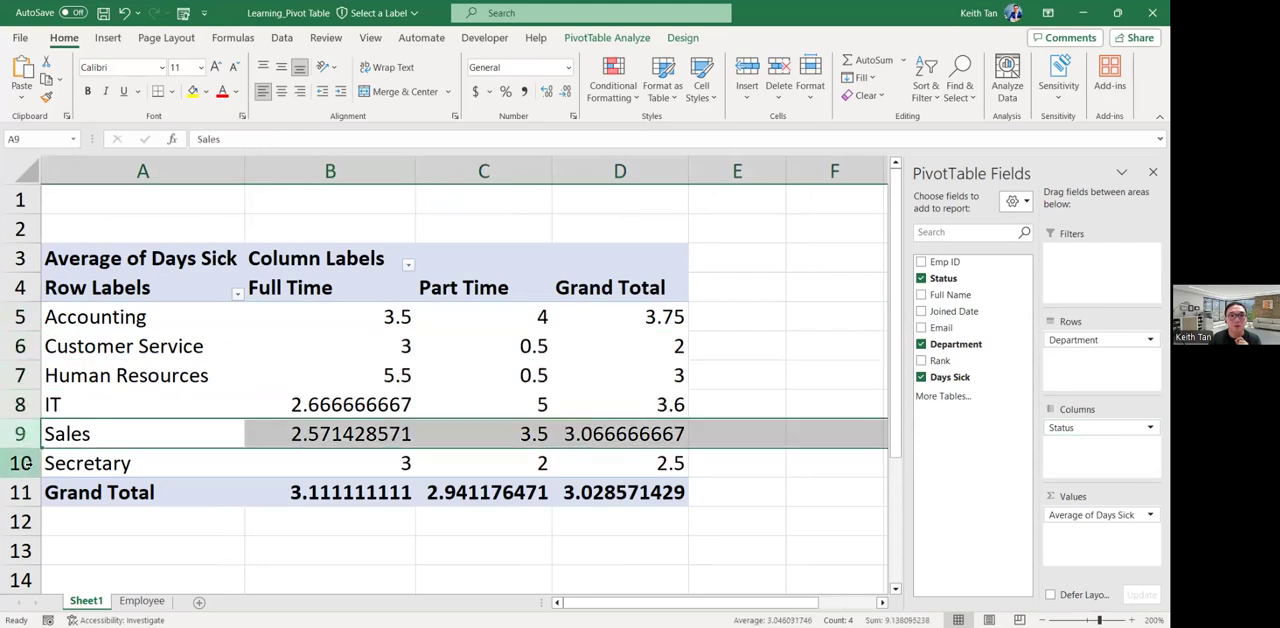
{"action": "left_click", "coordinate": [20, 463]}
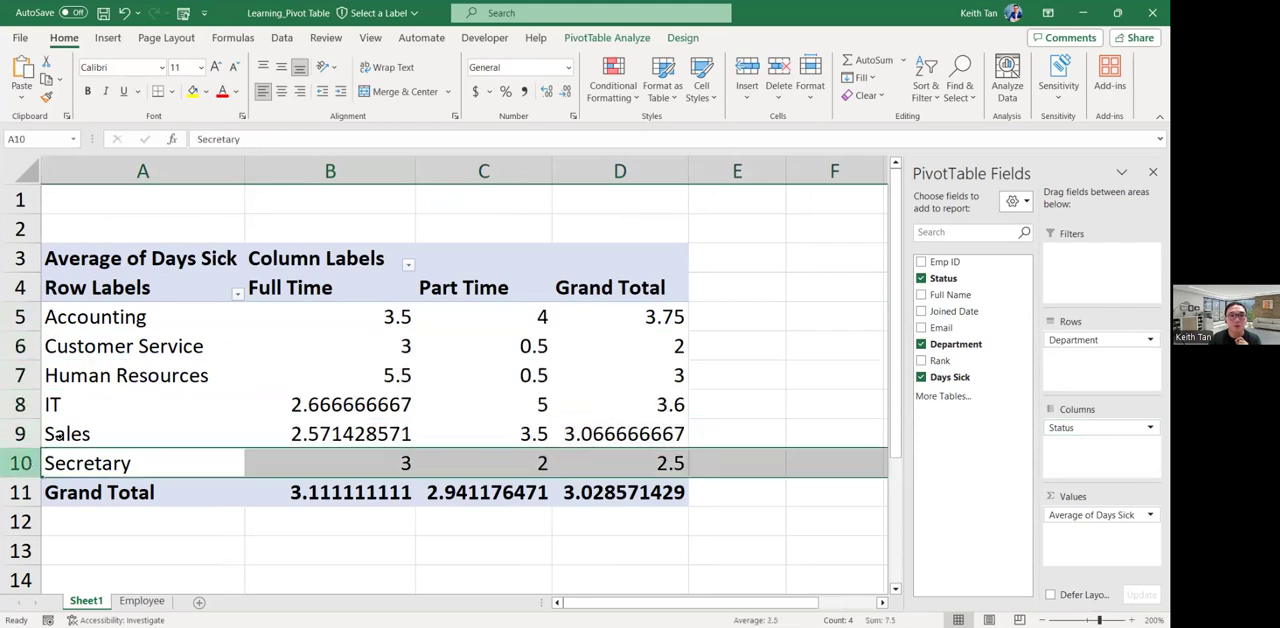
{"action": "left_click", "coordinate": [351, 176]}
{"action": "left_click", "coordinate": [484, 171]}
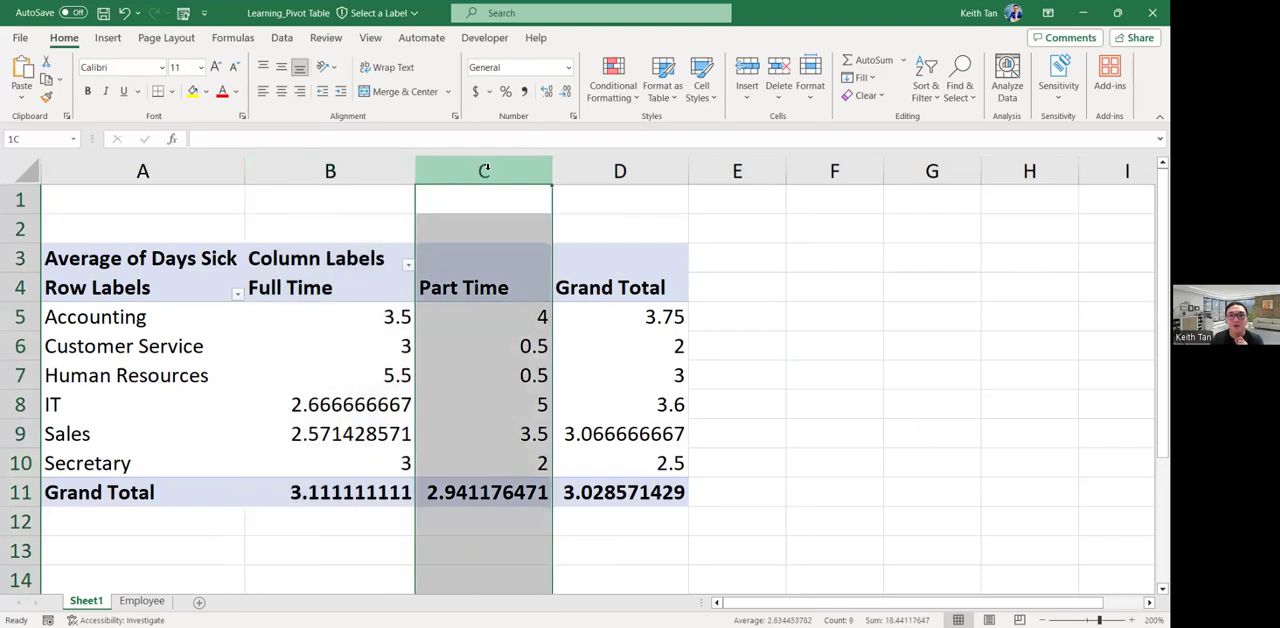
Examine Accounting's average sick days for full-time, part-time and grand total.
{"action": "left_click", "coordinate": [386, 316]}
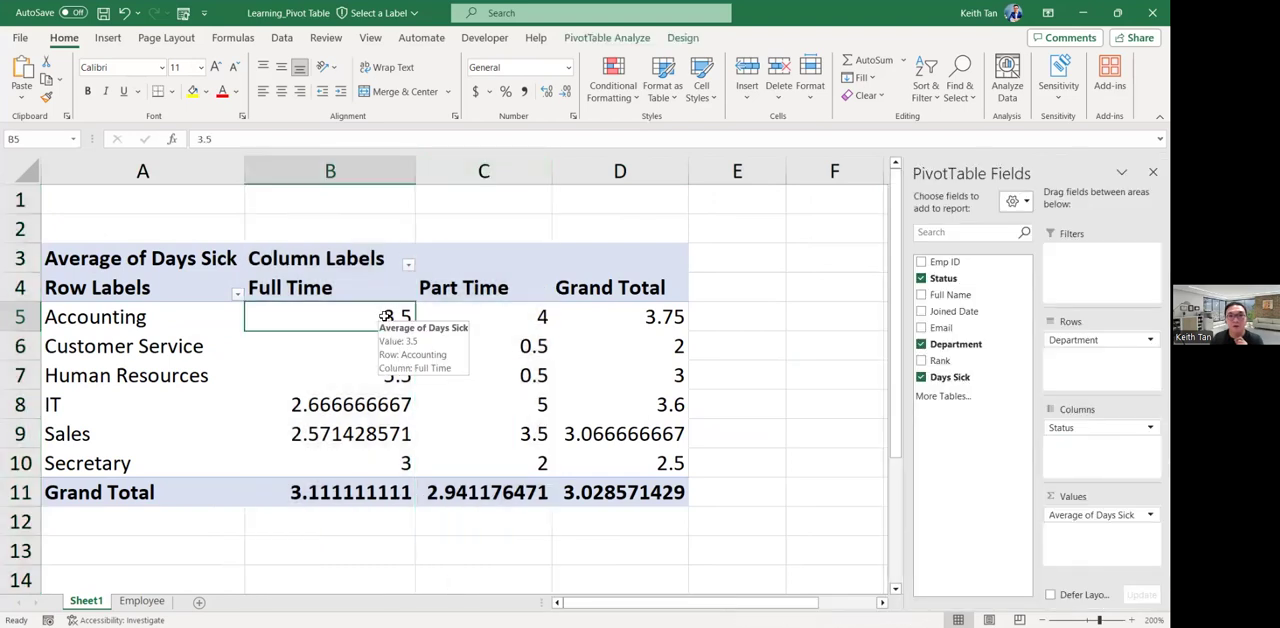
{"action": "left_click", "coordinate": [168, 321]}
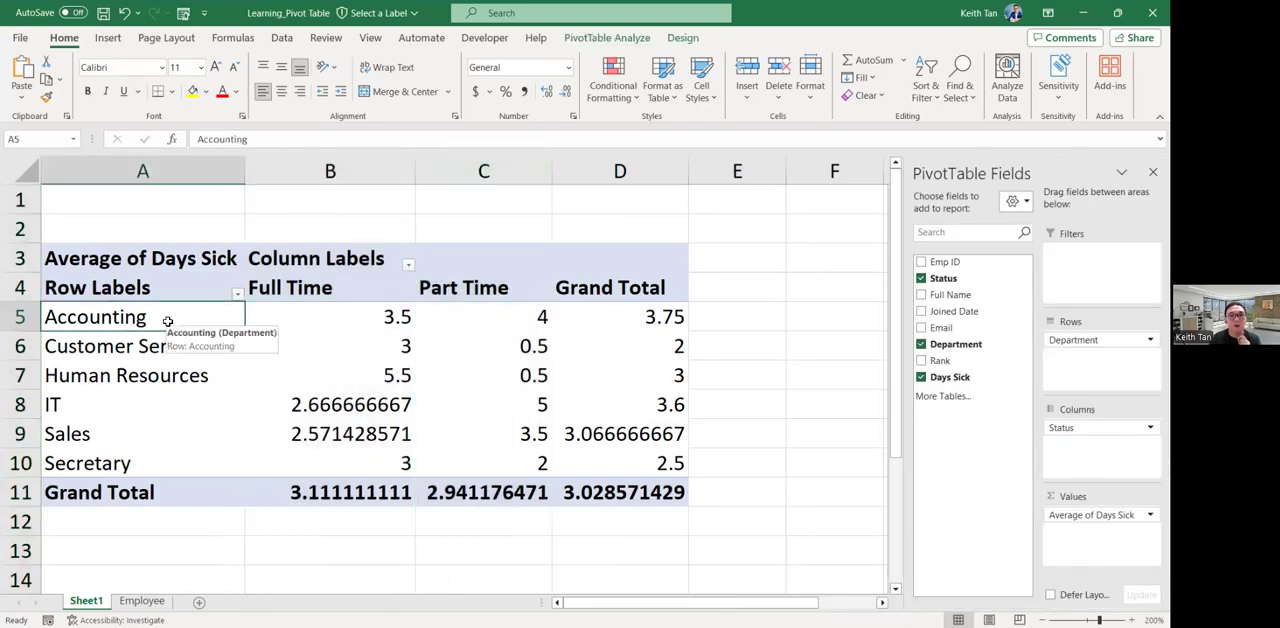
{"action": "left_click", "coordinate": [358, 318]}
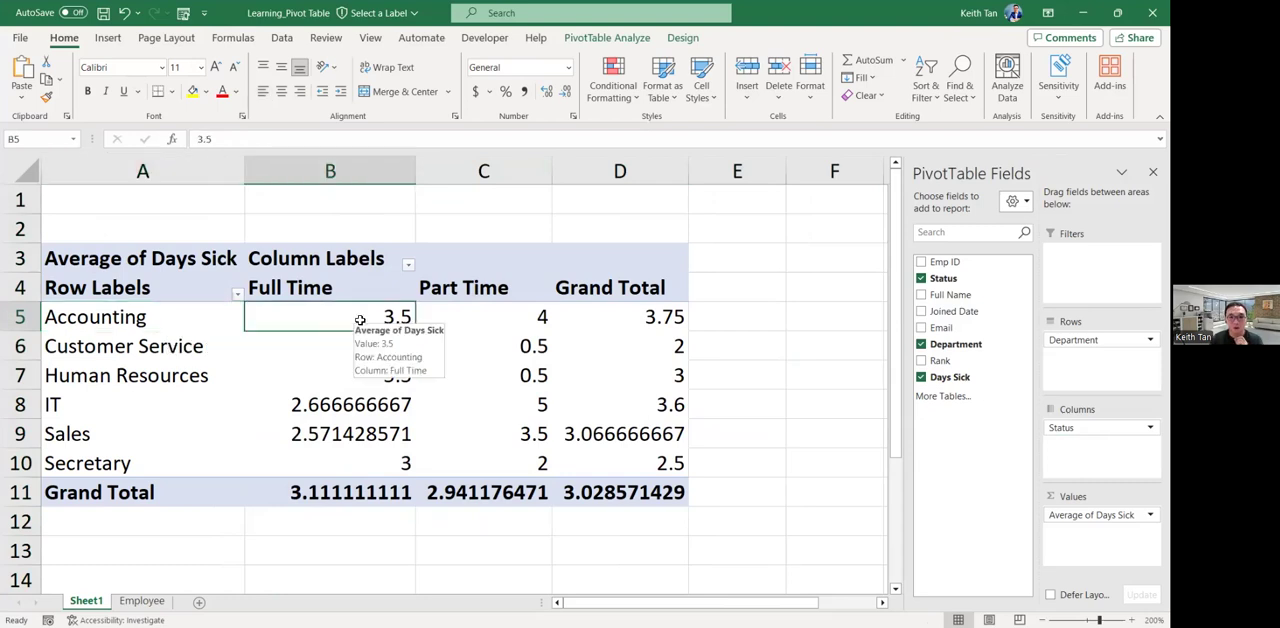
{"action": "left_click", "coordinate": [520, 318]}
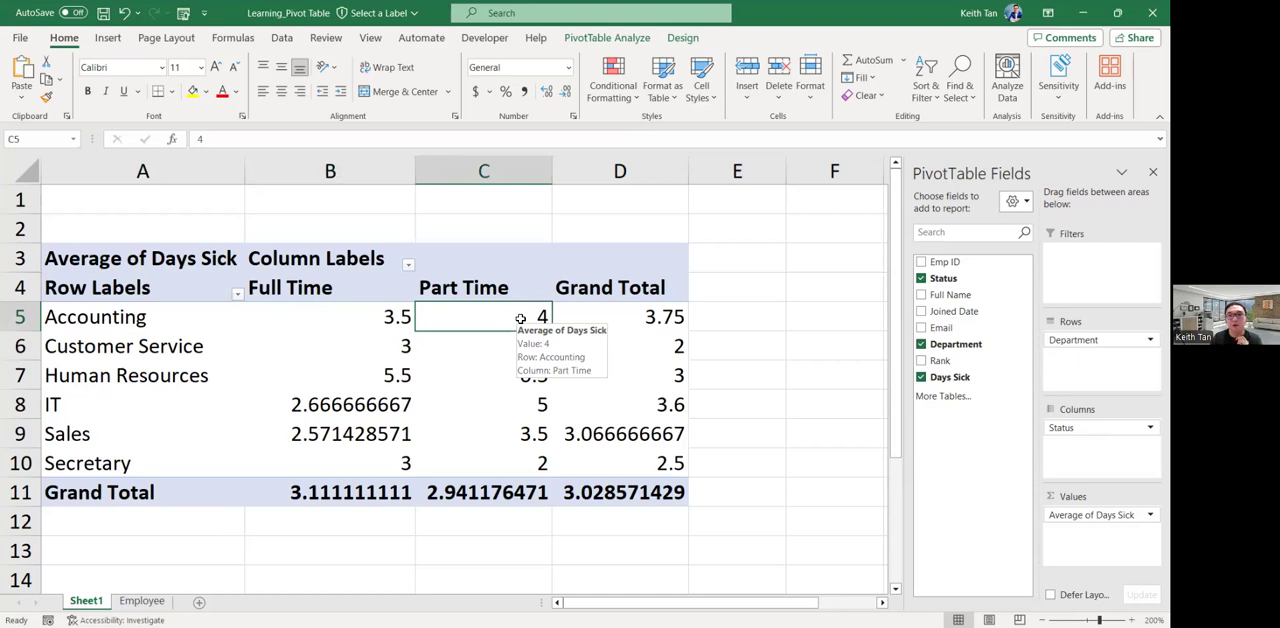
{"action": "left_click", "coordinate": [662, 318]}
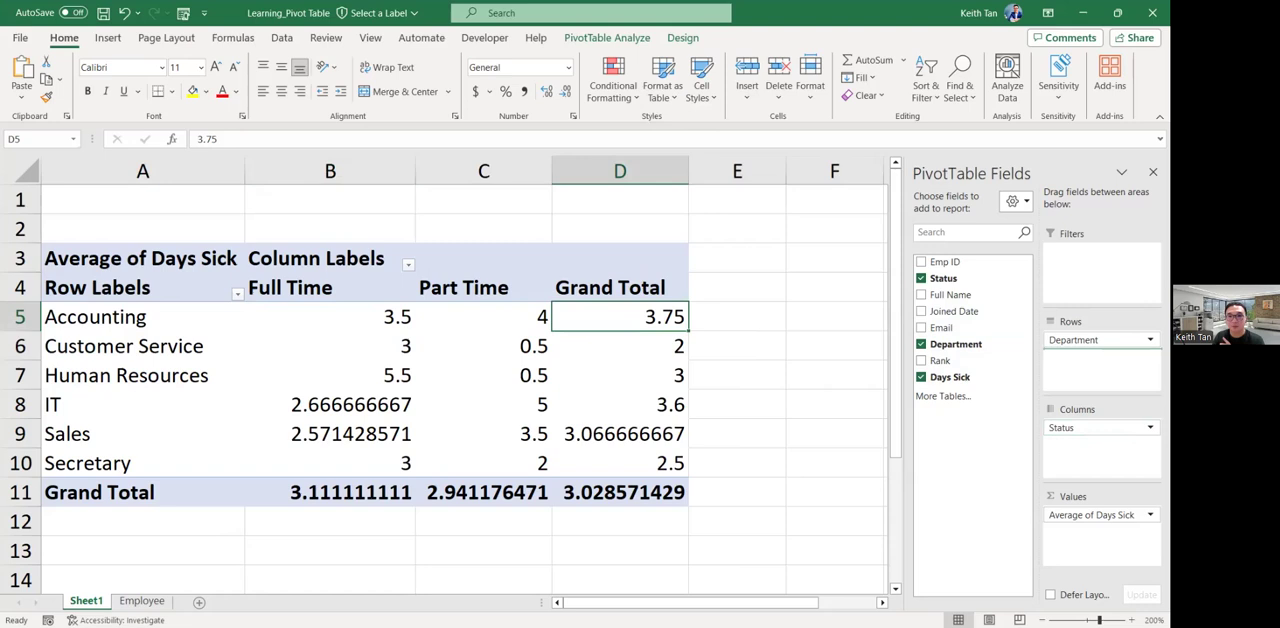
Move the Status field from the columns to the rows beneath Department and examine the nested full-time and part-time averages.
{"action": "left_click_drag", "start_coordinate": [1088, 428], "coordinate": [1088, 352]}
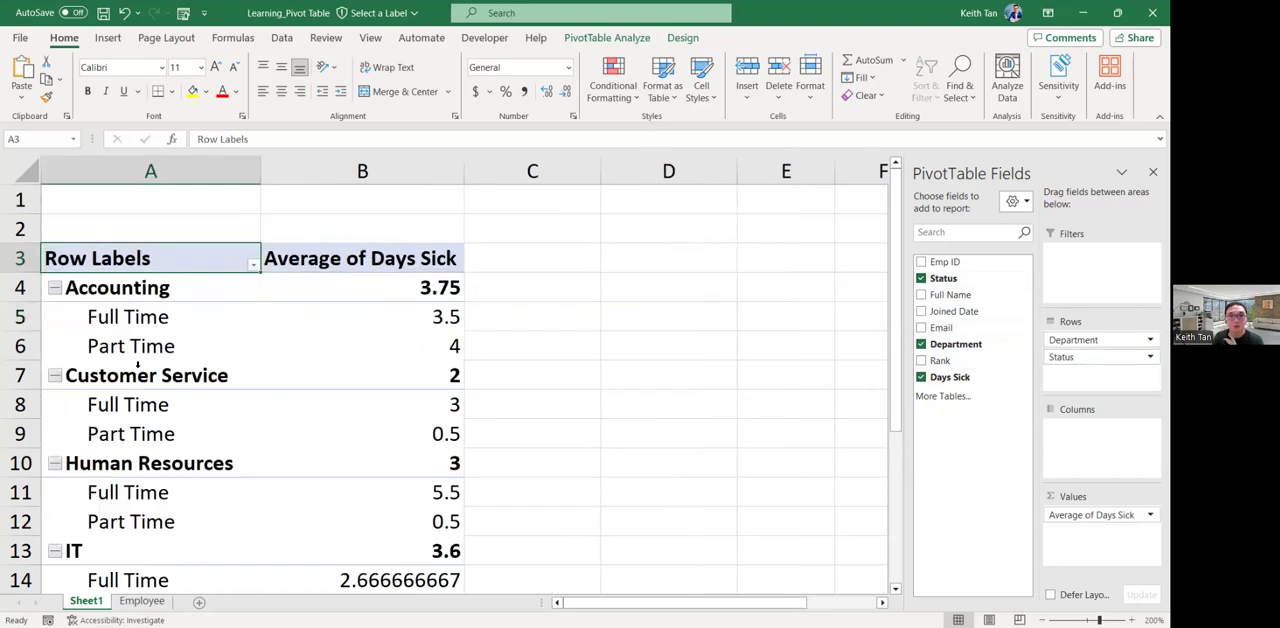
{"action": "left_click", "coordinate": [20, 318]}
{"action": "left_click", "coordinate": [20, 347]}
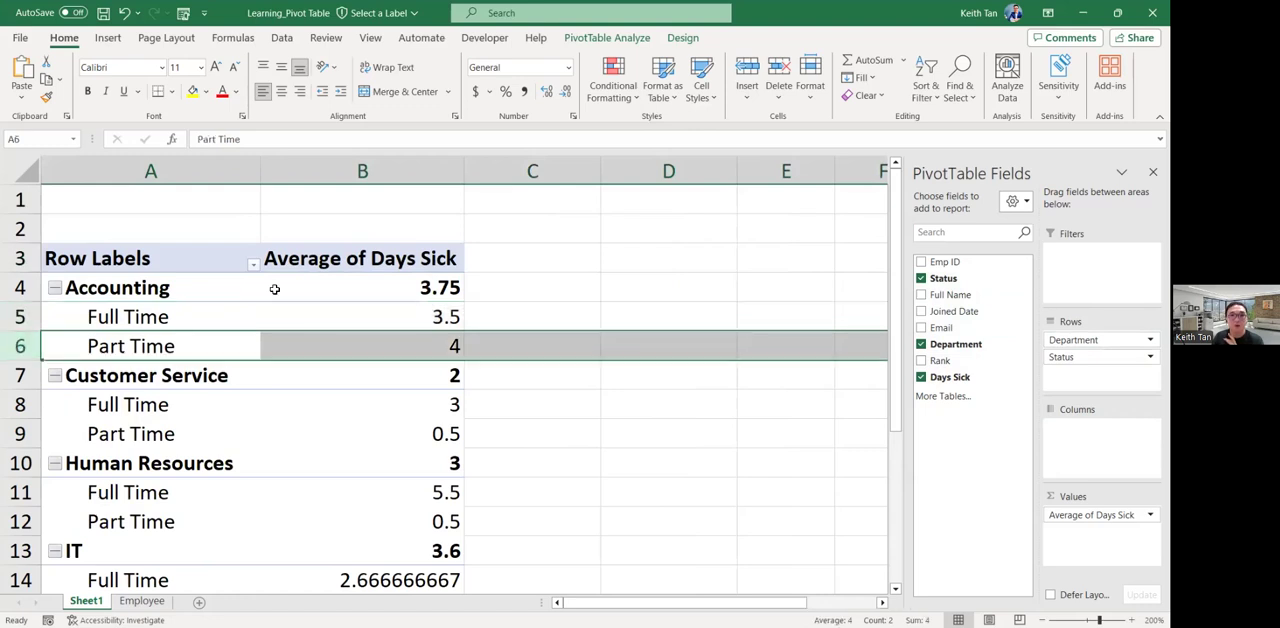
{"action": "left_click", "coordinate": [27, 287]}
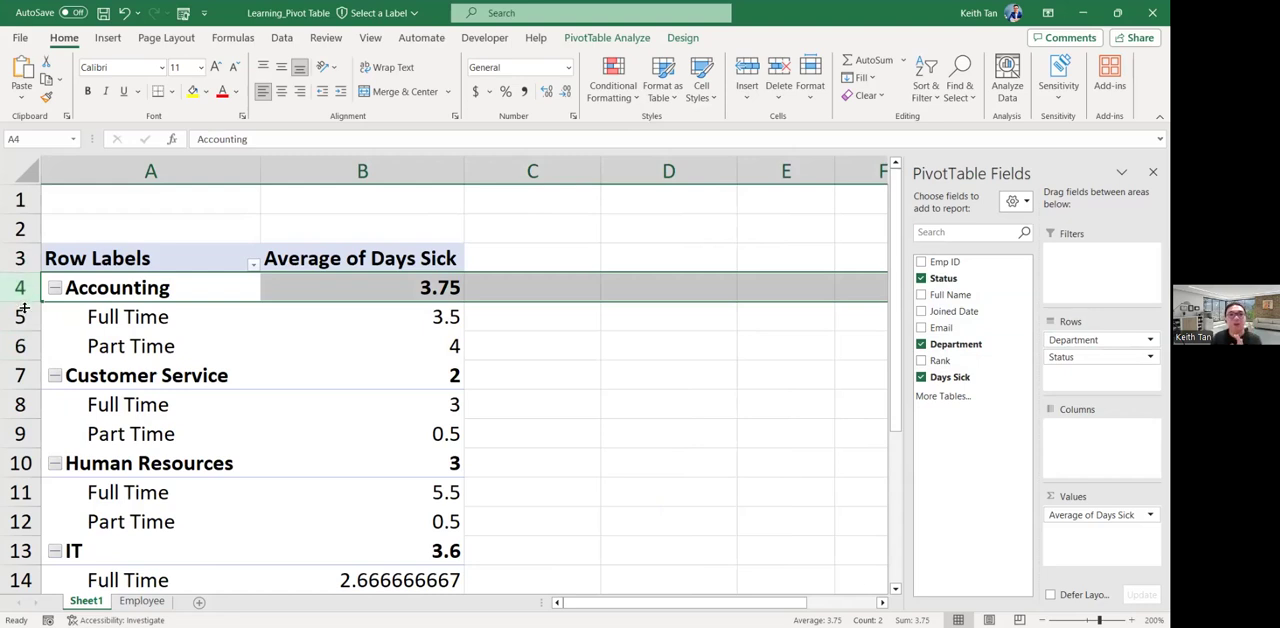
{"action": "left_click", "coordinate": [20, 316]}
{"action": "left_click", "coordinate": [18, 345]}
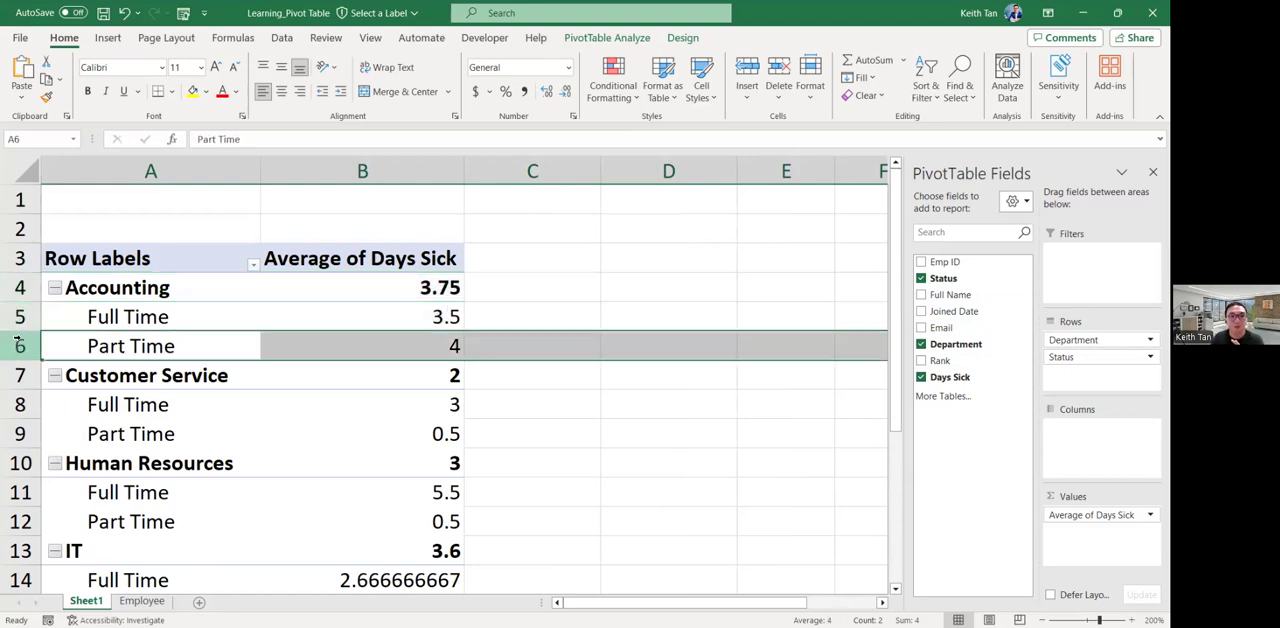
{"action": "left_click", "coordinate": [18, 374]}
{"action": "left_click", "coordinate": [18, 404]}
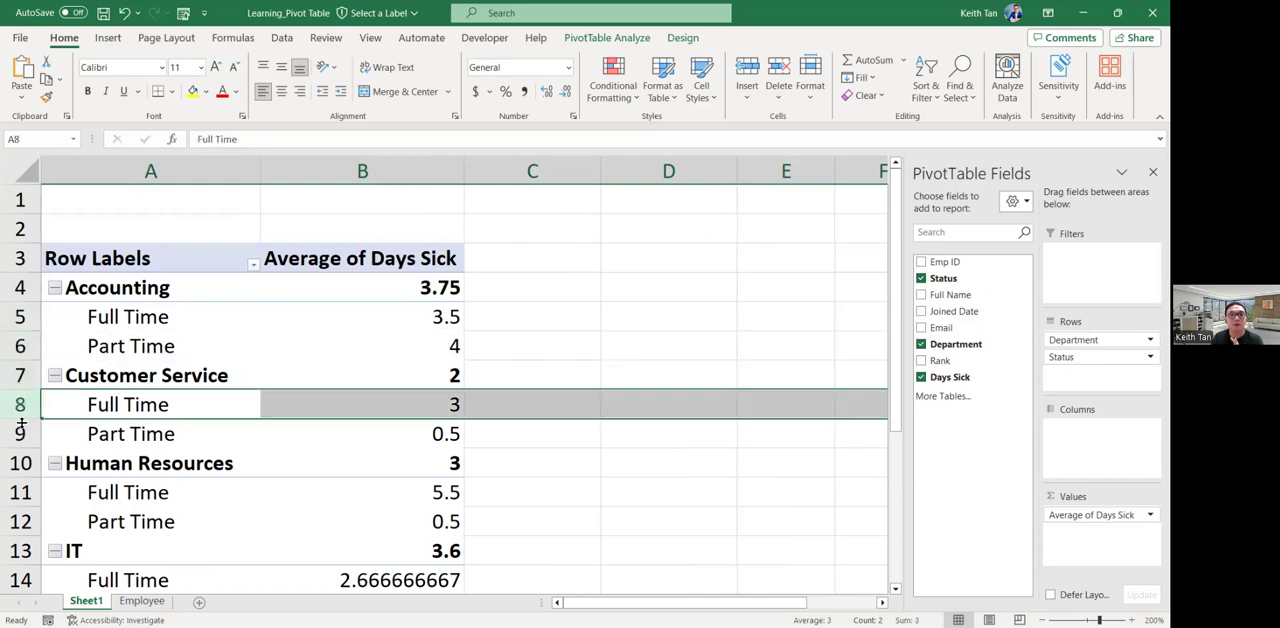
{"action": "left_click", "coordinate": [18, 433]}
{"action": "scroll", "coordinate": [20, 463], "scroll_direction": "down", "scroll_amount": 4}
{"action": "scroll", "coordinate": [40, 463], "scroll_direction": "up", "scroll_amount": 2}
{"action": "scroll", "coordinate": [64, 463], "scroll_direction": "up", "scroll_amount": 2}
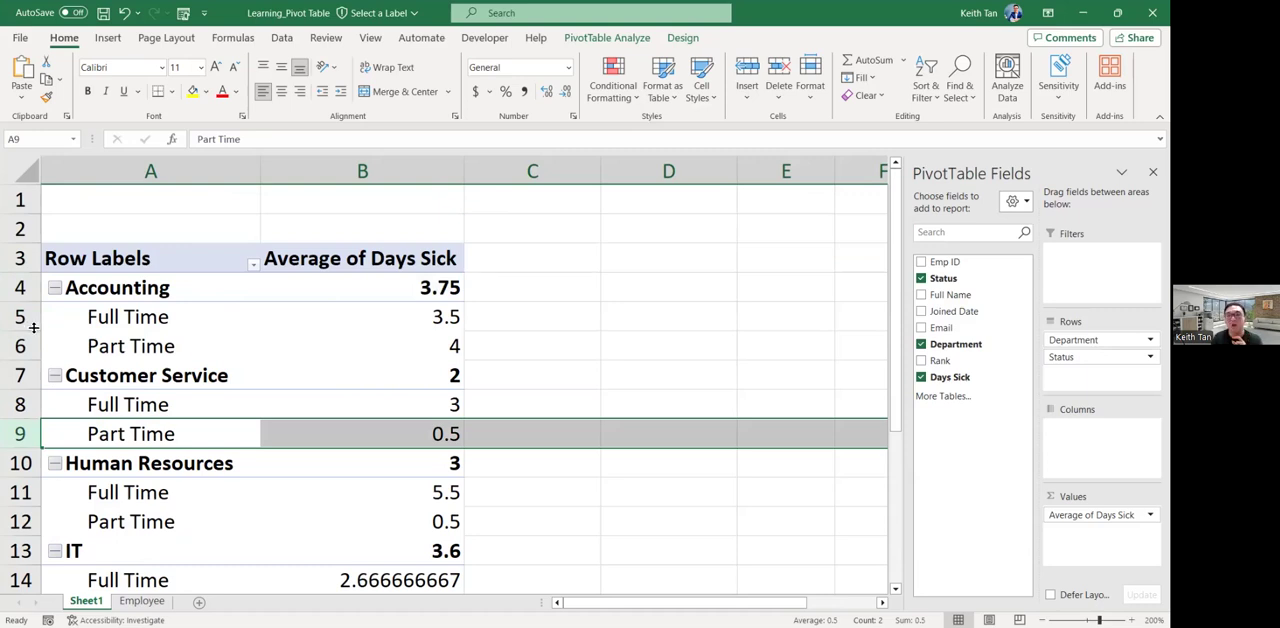
Move the Status field back to the columns and check the Grand Total column and the table headers.
{"action": "left_click_drag", "start_coordinate": [1092, 360], "coordinate": [1096, 436]}
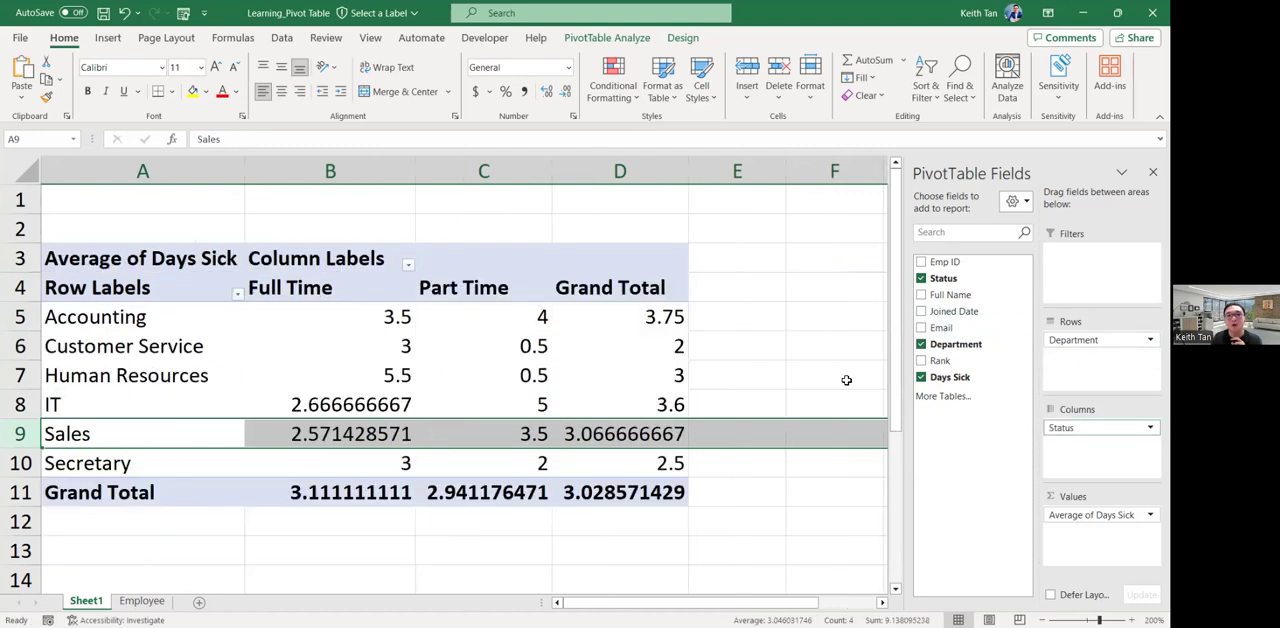
{"action": "left_click", "coordinate": [720, 285]}
{"action": "left_click", "coordinate": [640, 273]}
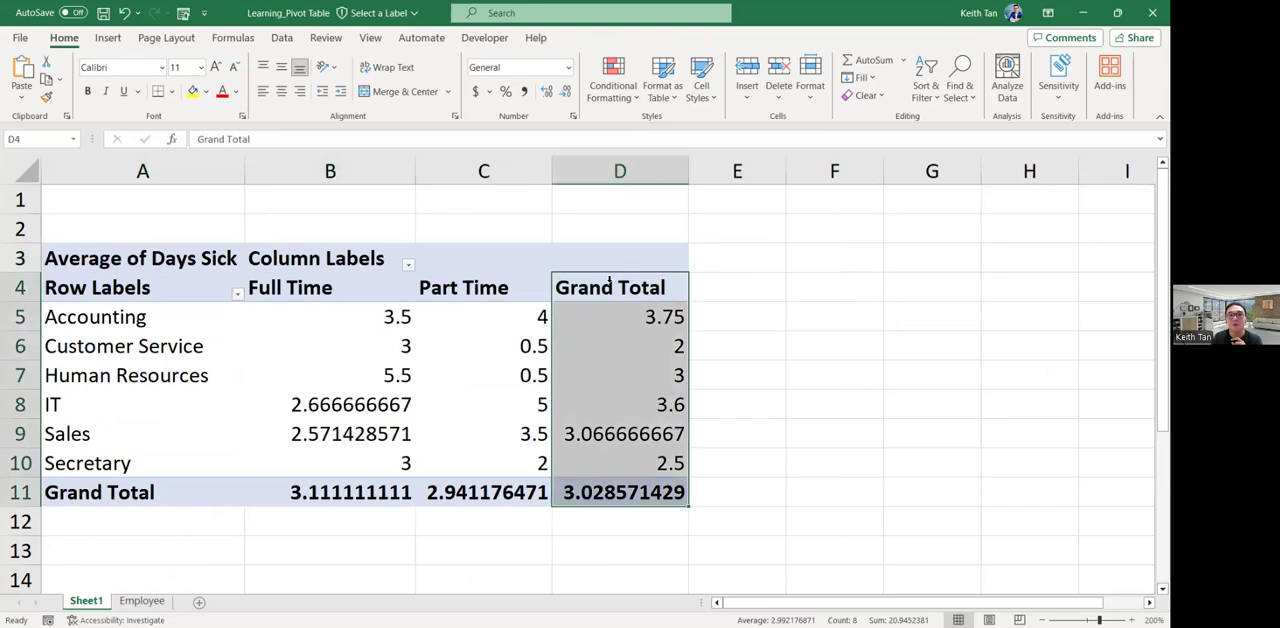
{"action": "left_click", "coordinate": [335, 270]}
{"action": "left_click", "coordinate": [181, 291]}
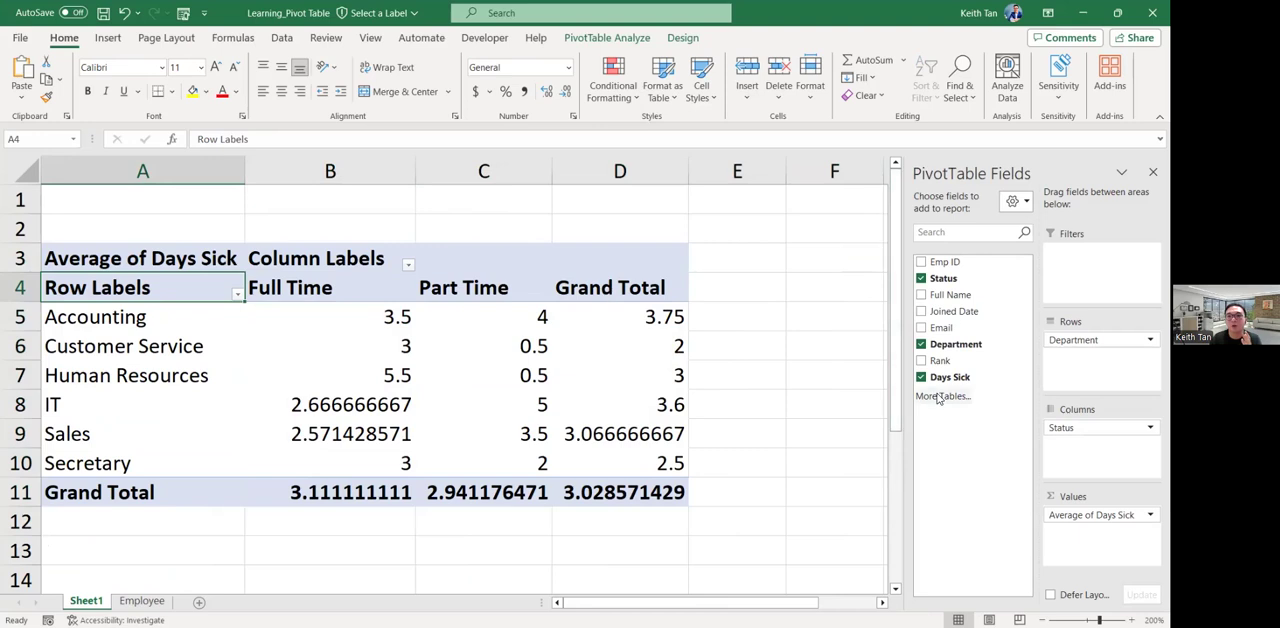
Replace the Status field with Rank in the PivotTable columns and examine the average sick days for each rank.
{"action": "left_click", "coordinate": [922, 280]}
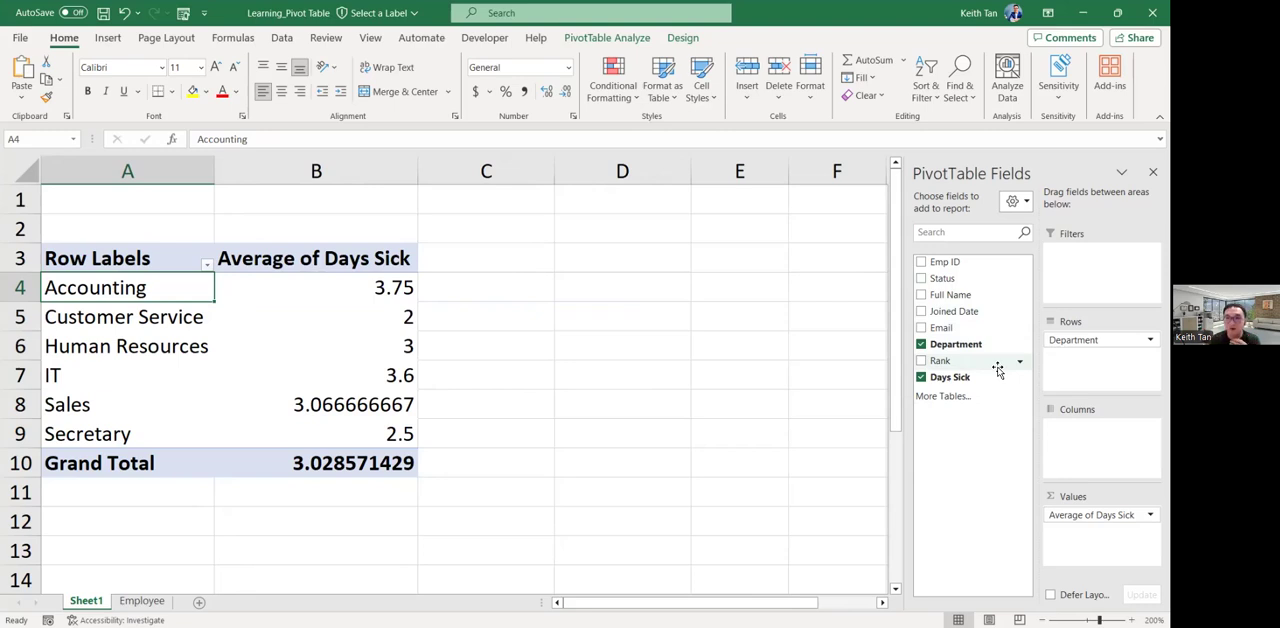
{"action": "left_click_drag", "start_coordinate": [997, 370], "coordinate": [1060, 425]}
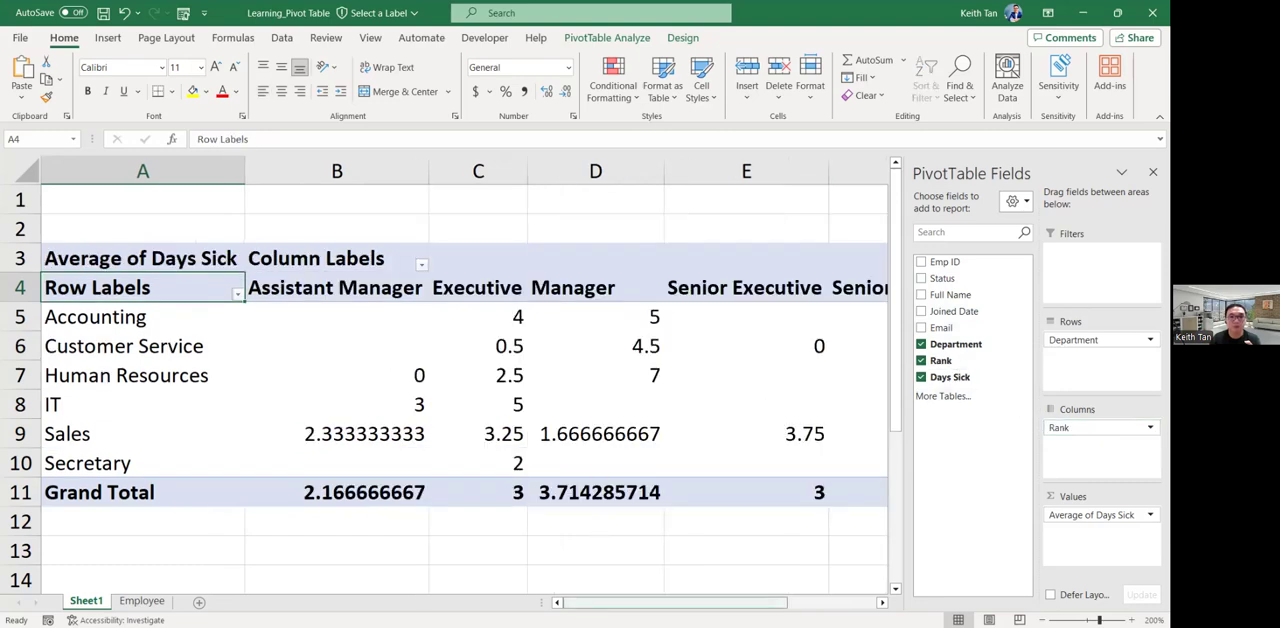
{"action": "left_click_drag", "start_coordinate": [675, 603], "coordinate": [692, 603]}
{"action": "left_click_drag", "start_coordinate": [609, 603], "coordinate": [586, 574]}
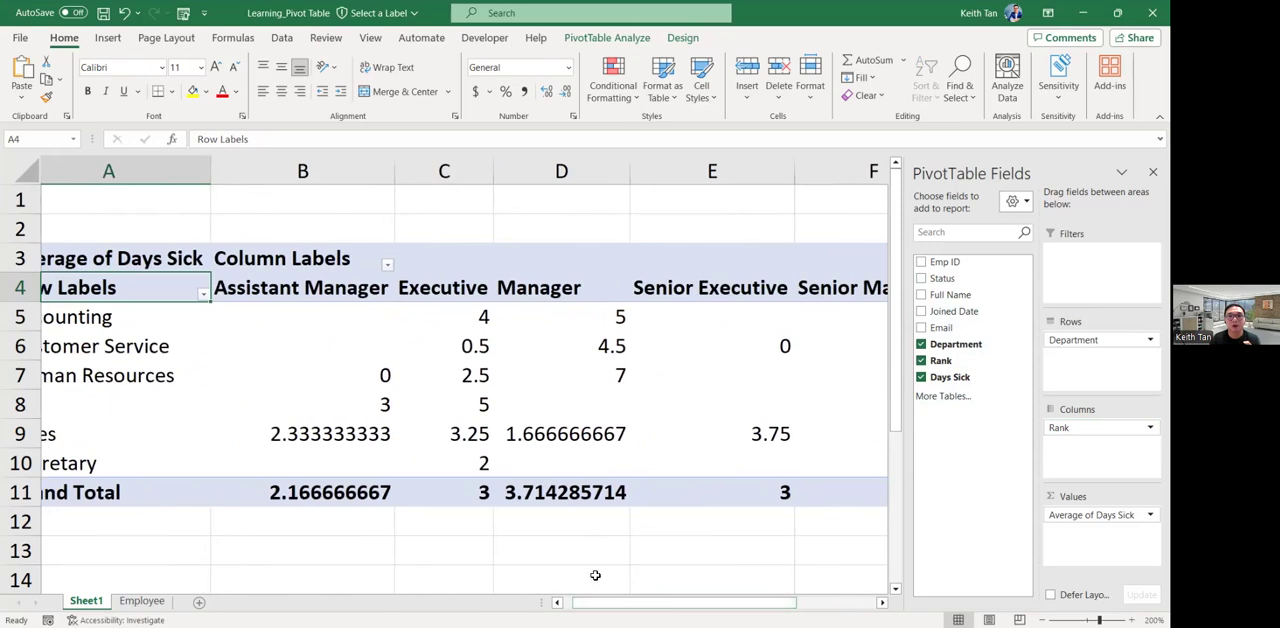
{"action": "left_click", "coordinate": [380, 171]}
{"action": "left_click", "coordinate": [444, 171]}
{"action": "left_click", "coordinate": [545, 171]}
{"action": "left_click", "coordinate": [705, 171]}
{"action": "left_click", "coordinate": [845, 170]}
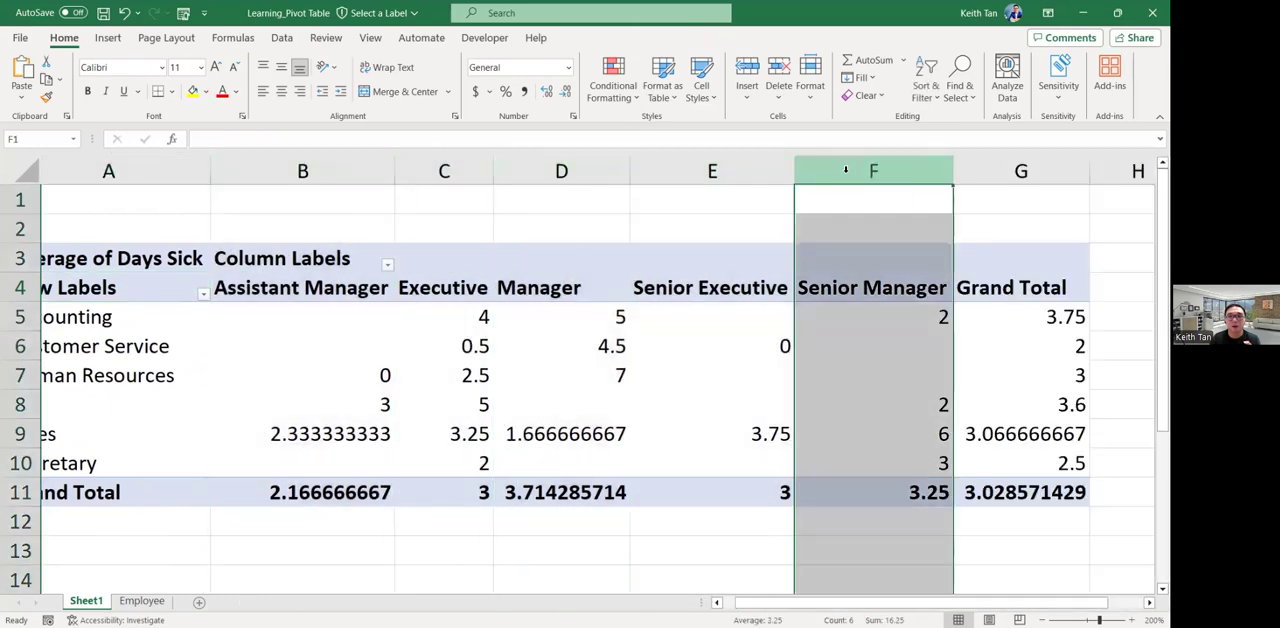
Replace the Rank field with Status in the PivotTable columns.
{"action": "left_click", "coordinate": [331, 171]}
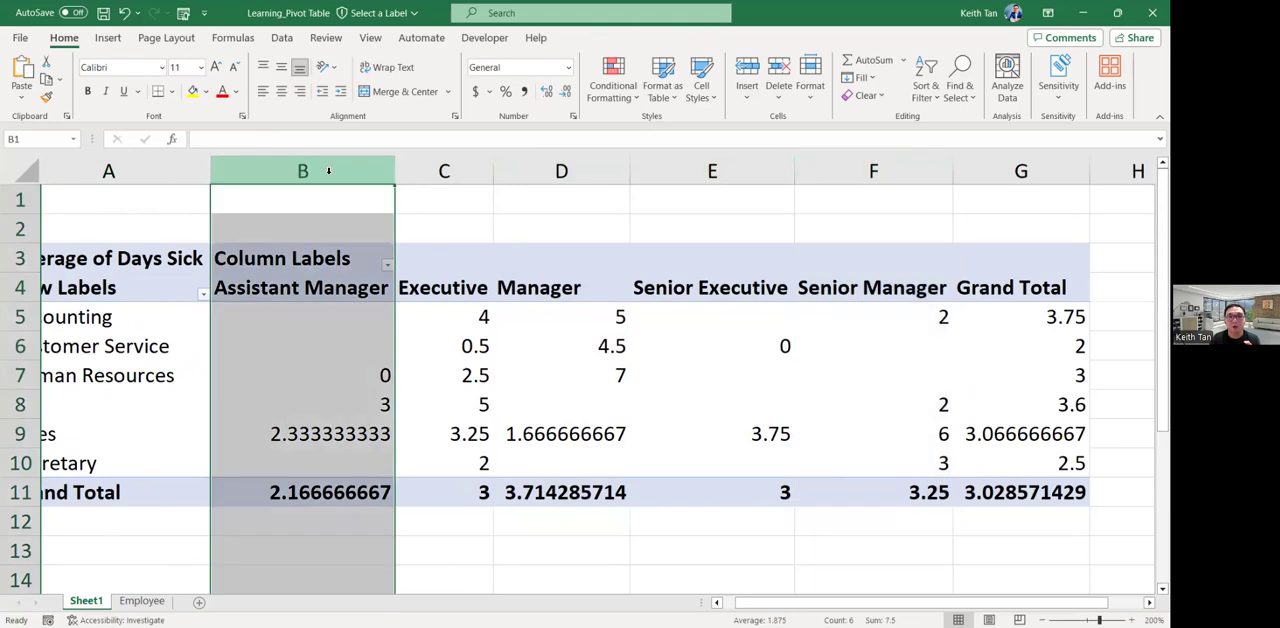
{"action": "left_click", "coordinate": [531, 264]}
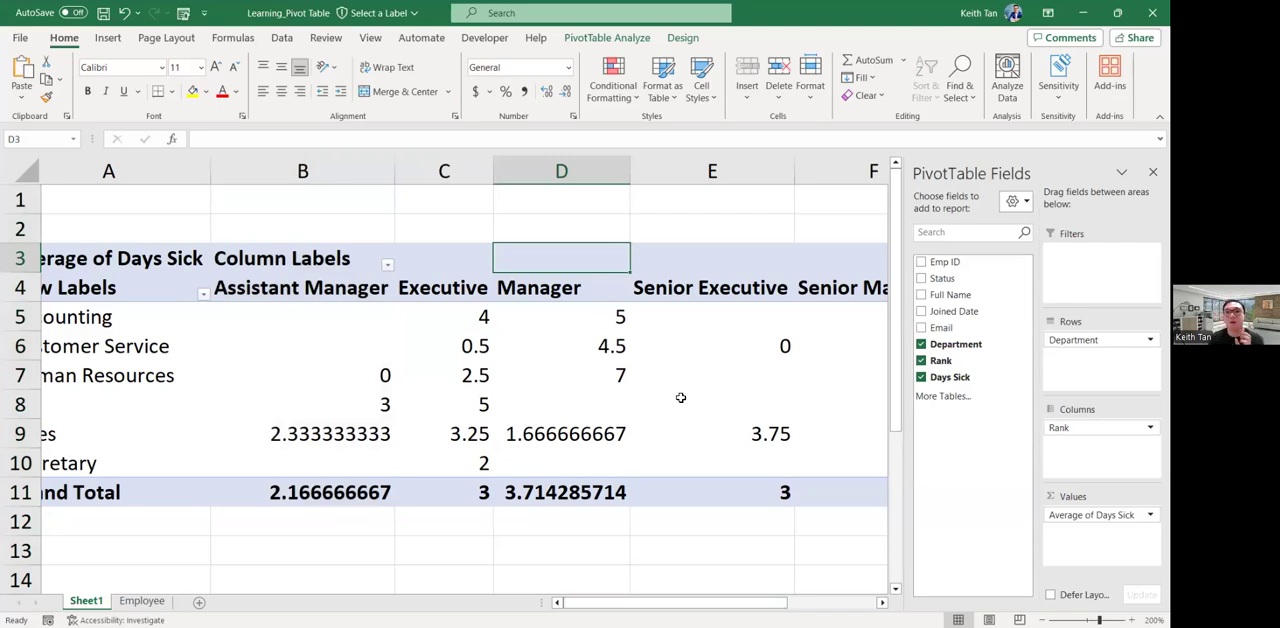
{"action": "left_click", "coordinate": [922, 361]}
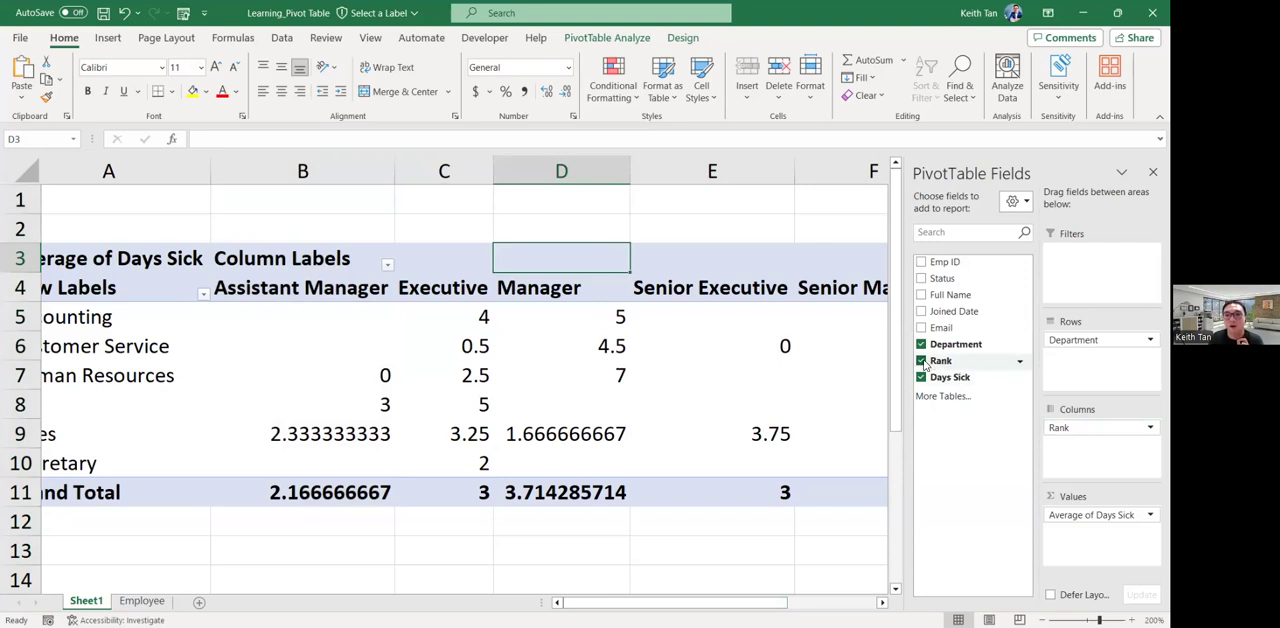
{"action": "left_click_drag", "start_coordinate": [941, 279], "coordinate": [1090, 426]}
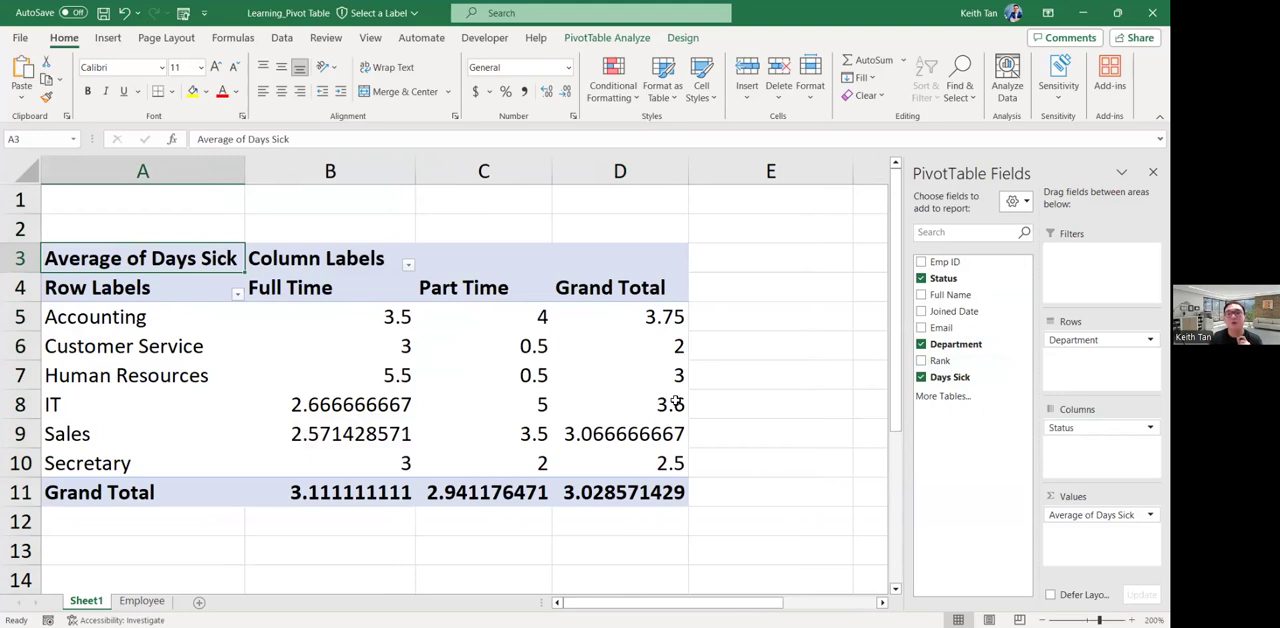
{"action": "mouse_move", "coordinate": [676, 399]}
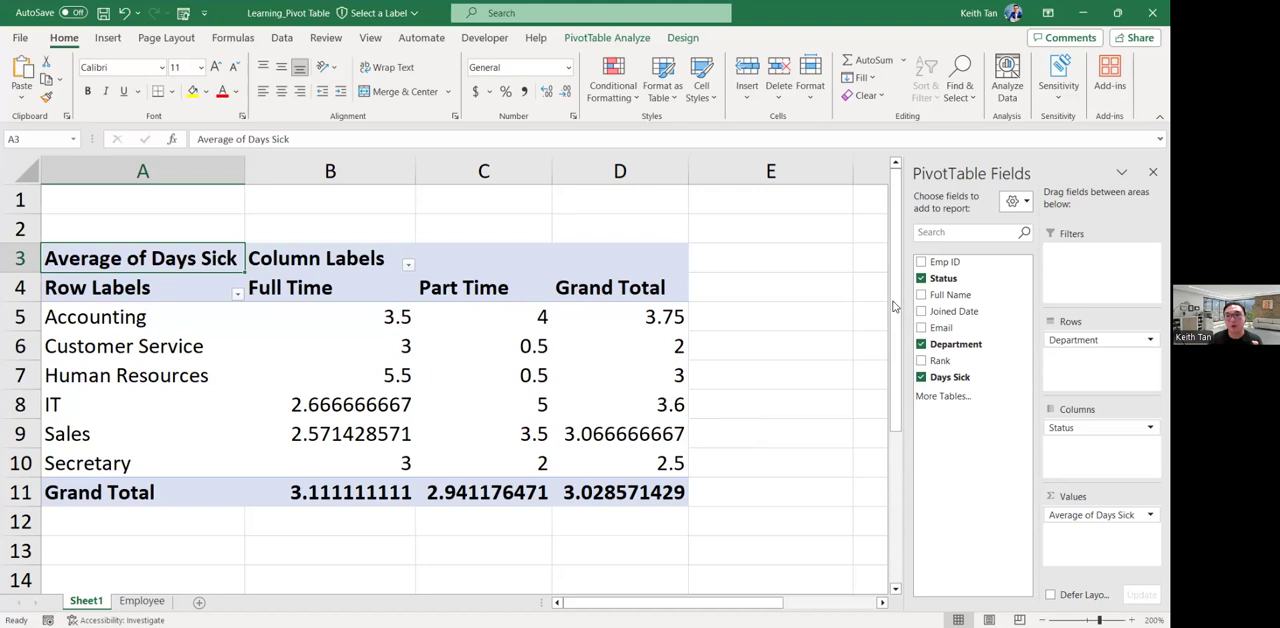
Add the Rank field to the PivotTable rows beneath Department and look through the ranks nested under each department.
{"action": "left_click_drag", "start_coordinate": [942, 366], "coordinate": [1100, 357]}
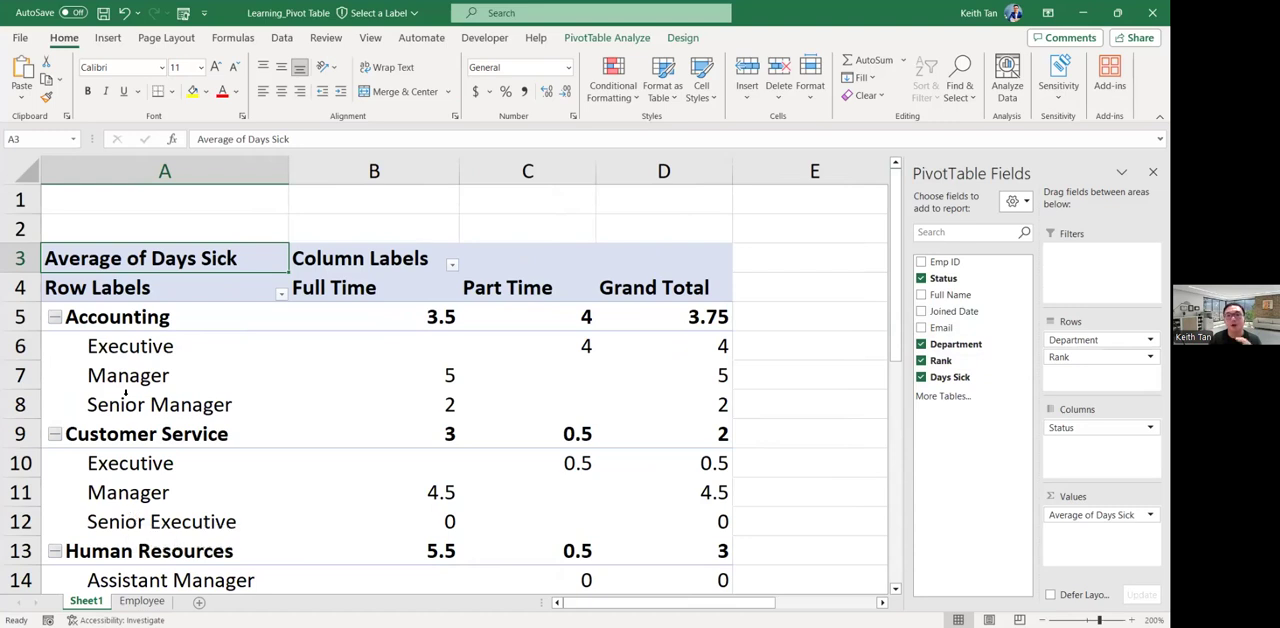
{"action": "left_click", "coordinate": [28, 320]}
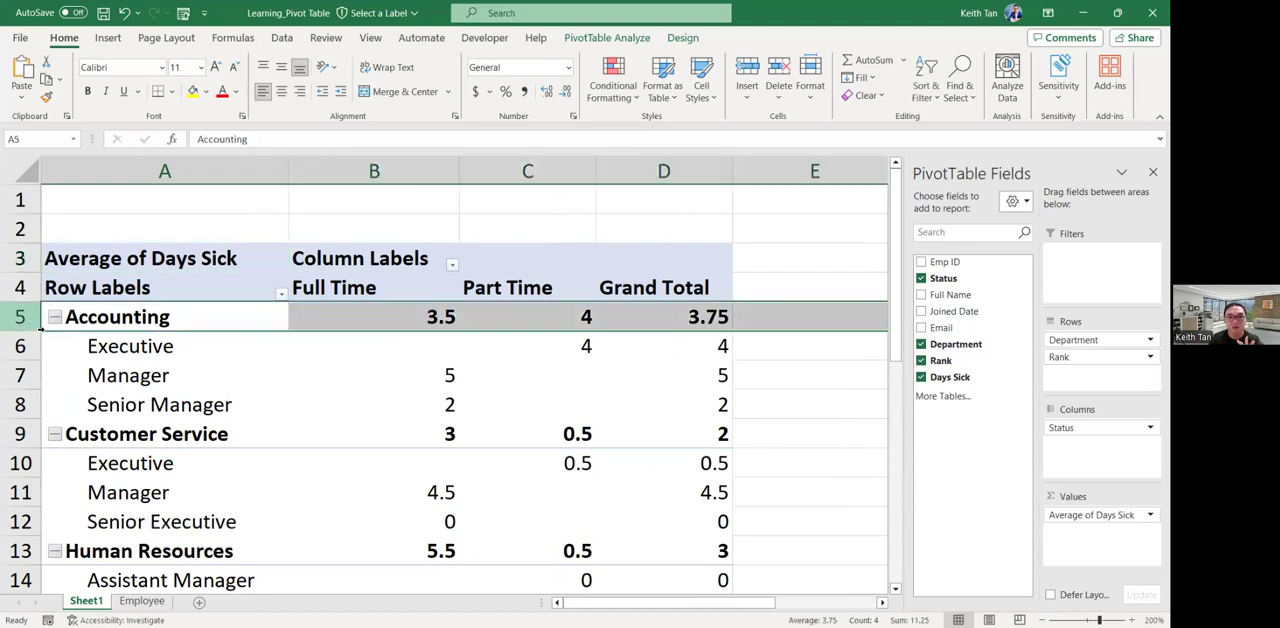
{"action": "scroll", "coordinate": [90, 349], "scroll_direction": "down", "scroll_amount": 1}
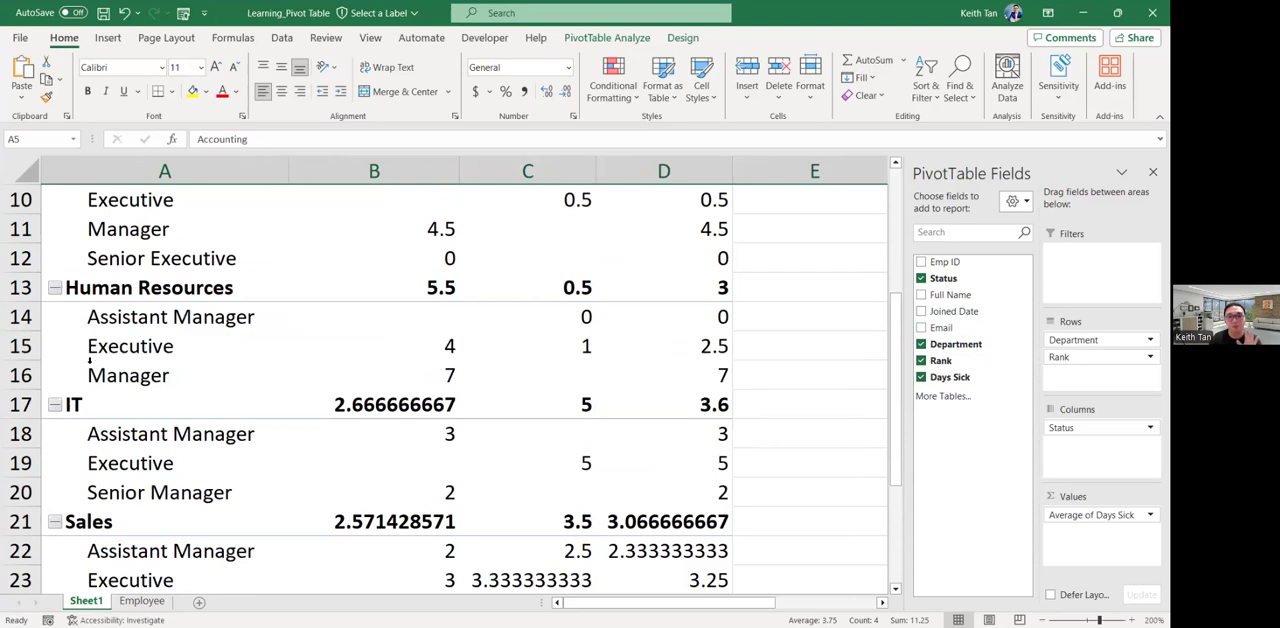
{"action": "scroll", "coordinate": [92, 362], "scroll_direction": "down", "scroll_amount": 3}
{"action": "scroll", "coordinate": [122, 388], "scroll_direction": "up", "scroll_amount": 6}
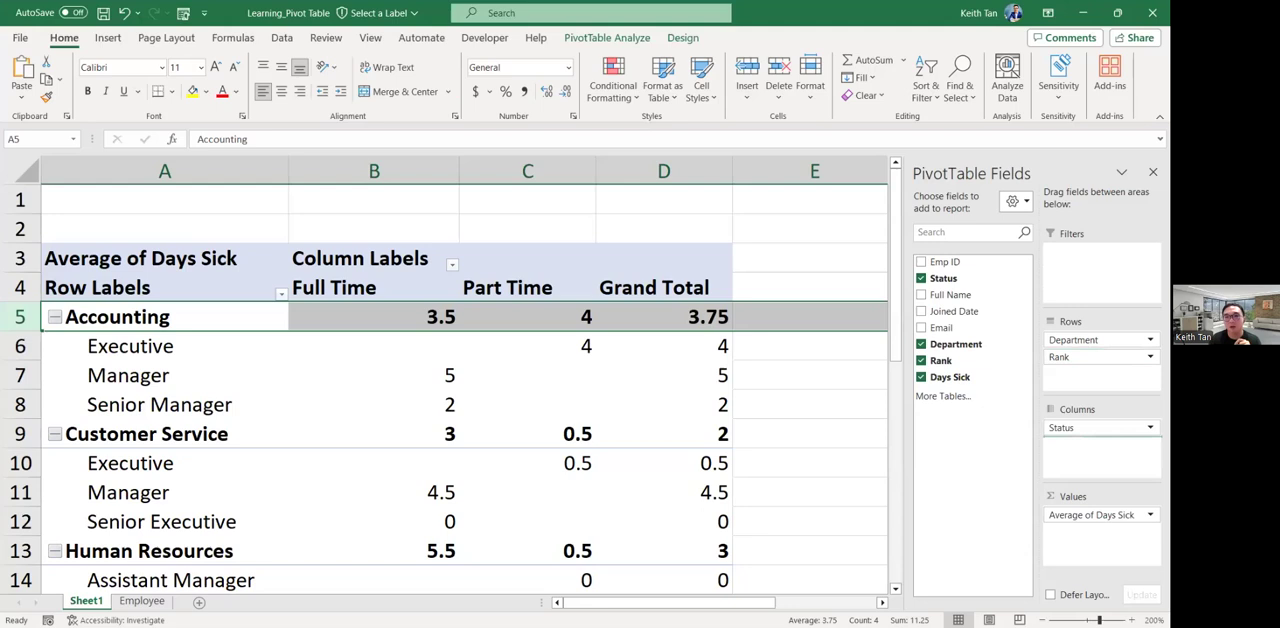
Try the Rank field in the columns beneath Status, and return it to the rows beneath Department.
{"action": "left_click_drag", "start_coordinate": [1100, 357], "coordinate": [1100, 444]}
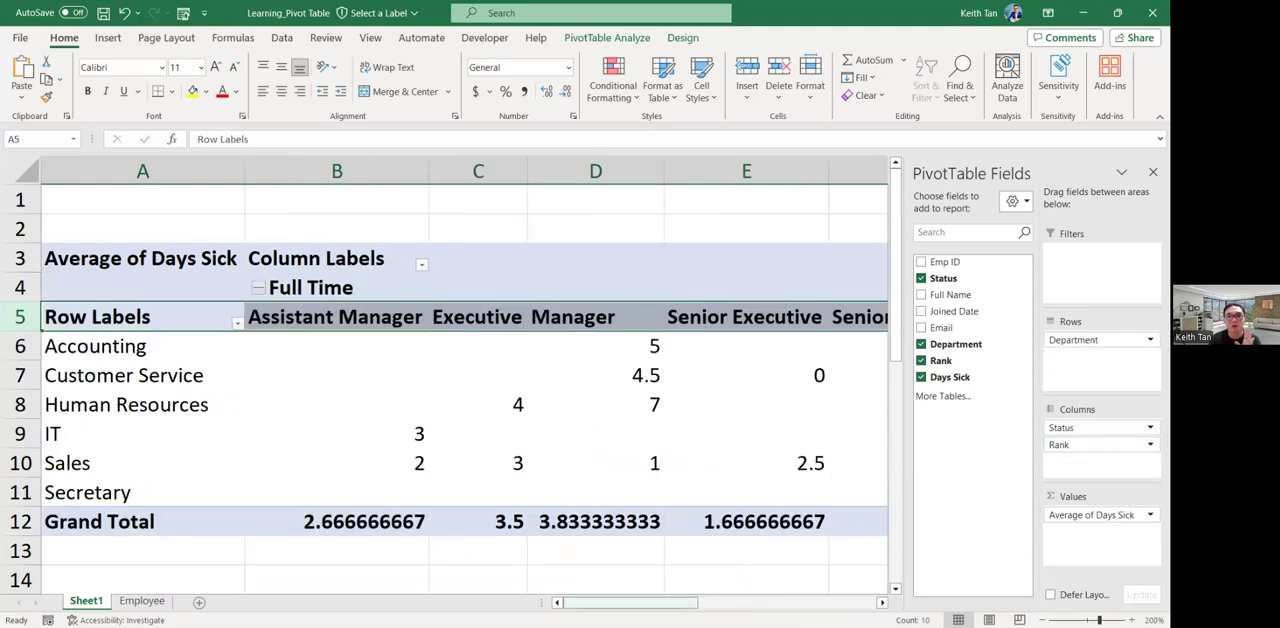
{"action": "left_click_drag", "start_coordinate": [614, 601], "coordinate": [550, 558]}
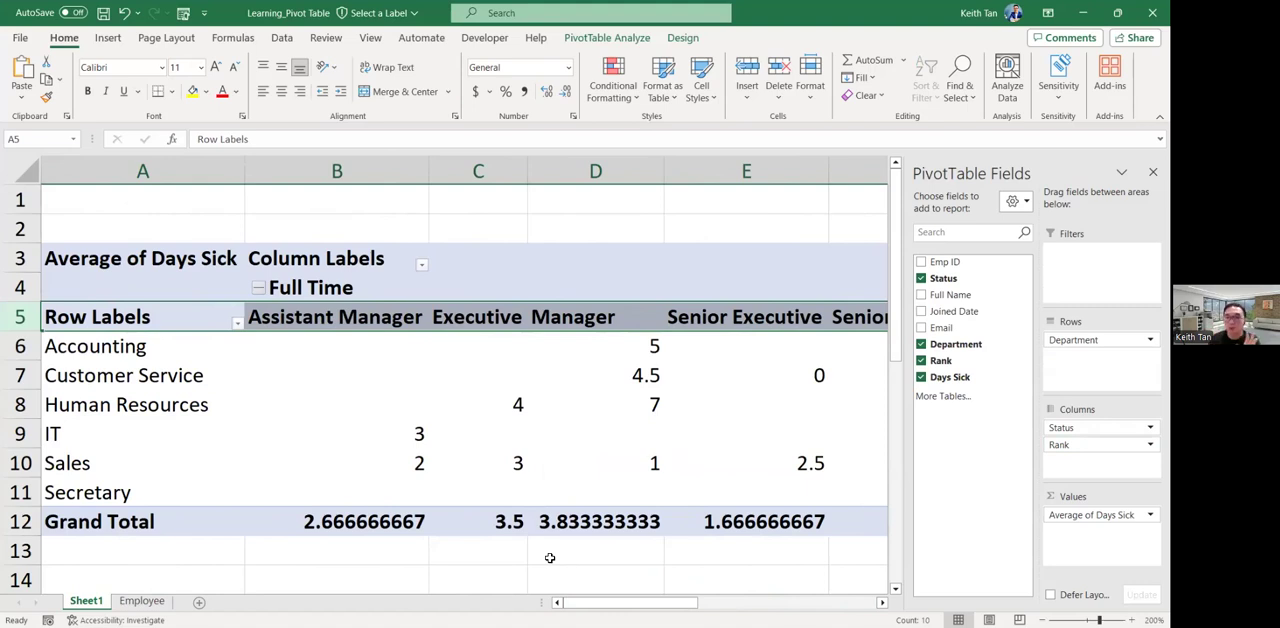
{"action": "left_click", "coordinate": [1098, 445]}
{"action": "left_click_drag", "start_coordinate": [1098, 445], "coordinate": [1098, 358]}
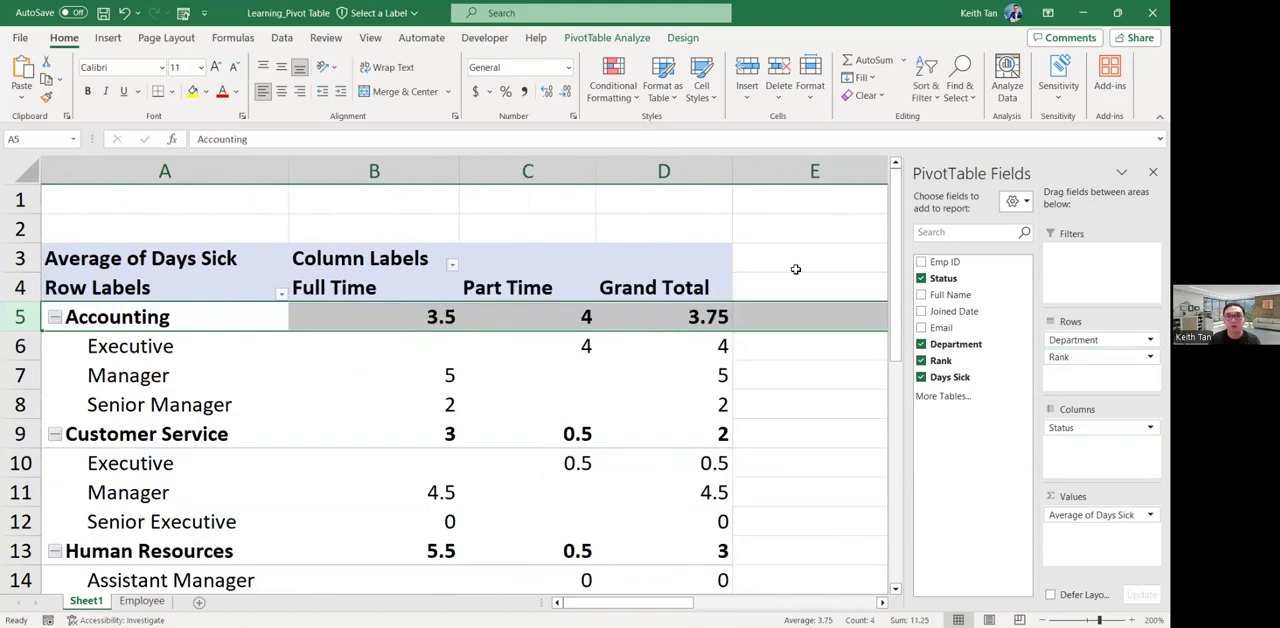
{"action": "left_click", "coordinate": [795, 266]}
{"action": "left_click", "coordinate": [708, 268]}
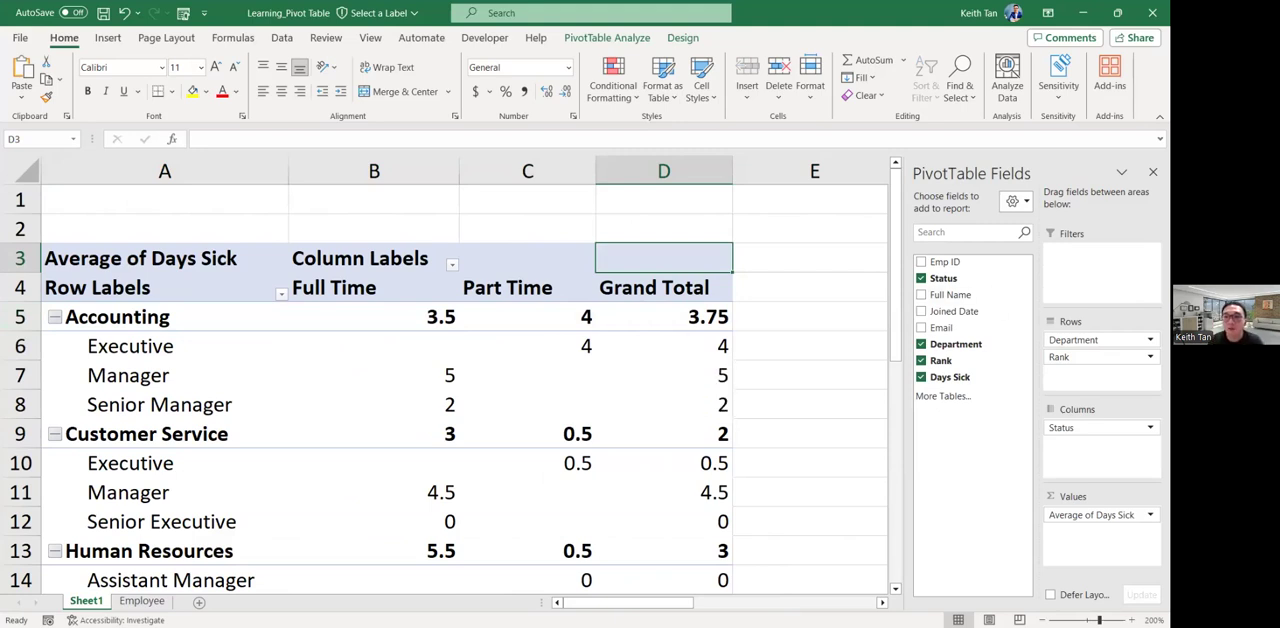
{"action": "left_click", "coordinate": [1100, 340]}
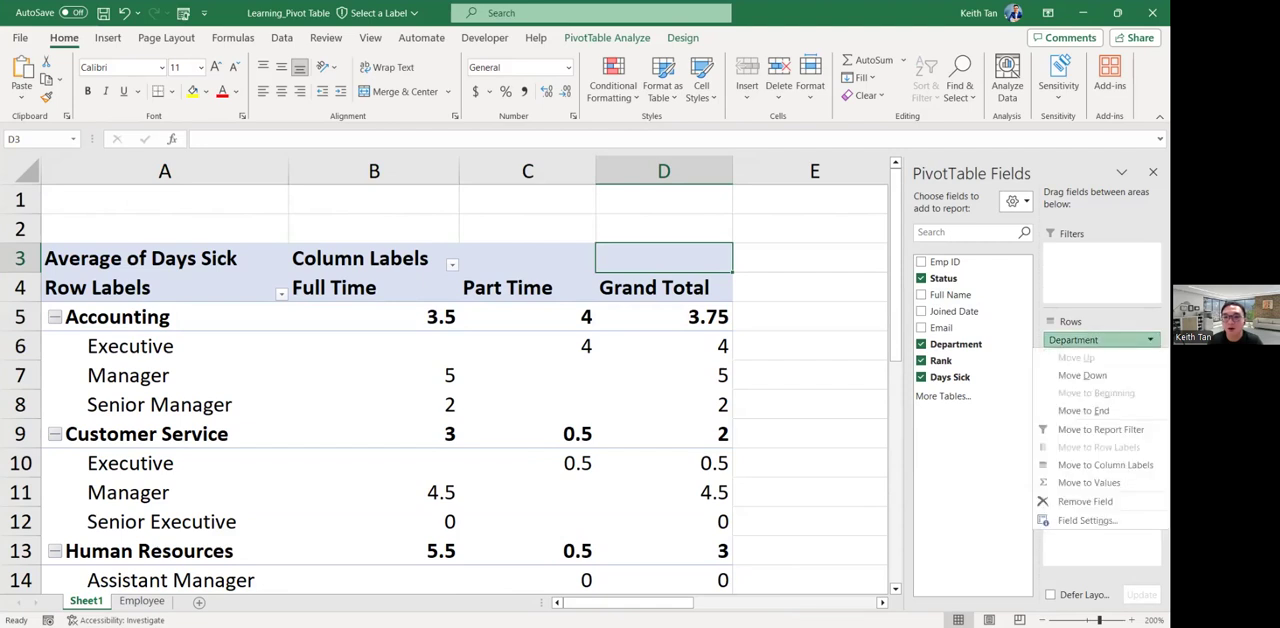
{"action": "left_click", "coordinate": [1100, 340]}
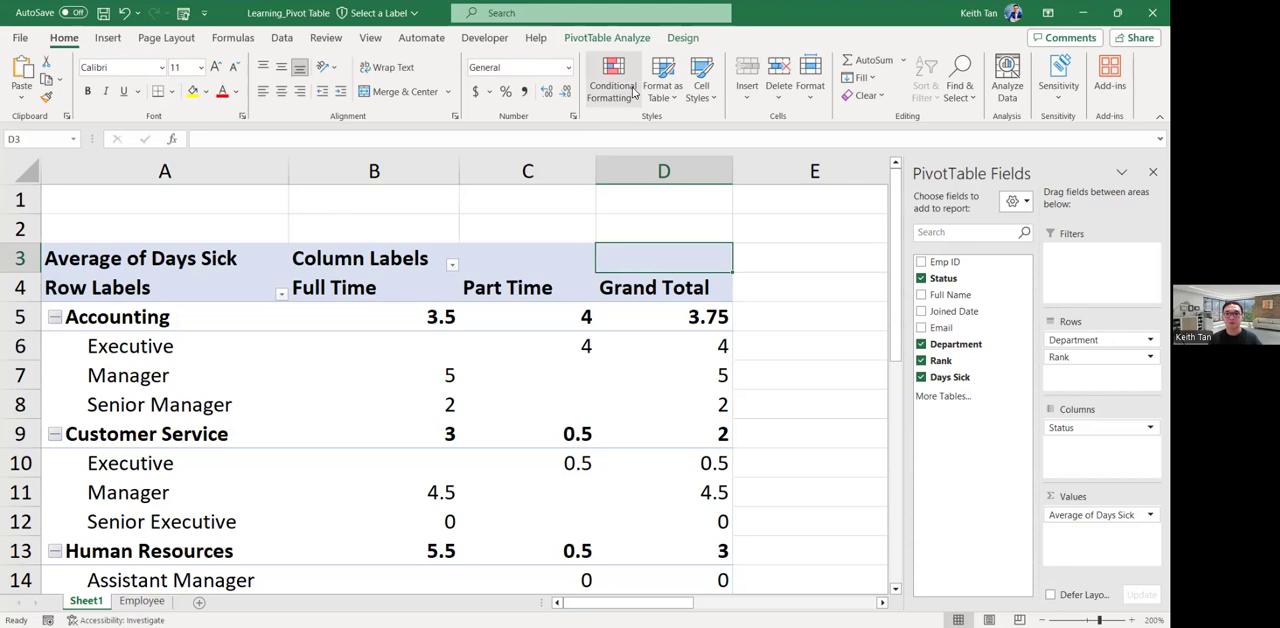
{"action": "key", "text": "alt+Tab"}
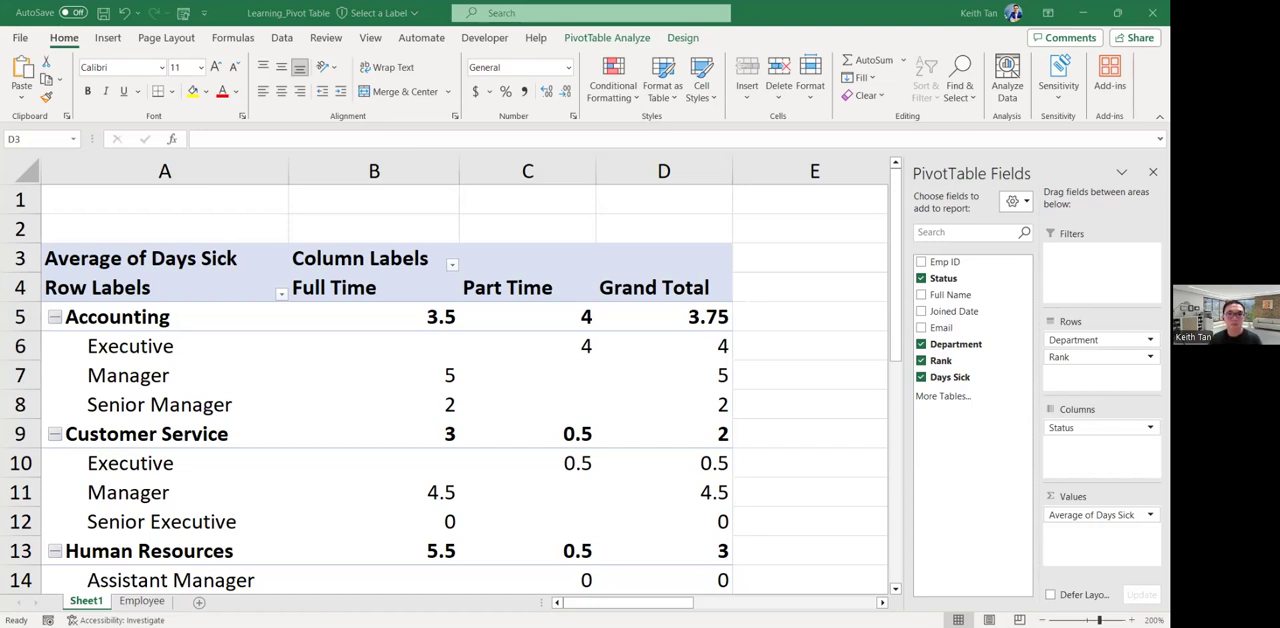
{"action": "left_click", "coordinate": [495, 317]}
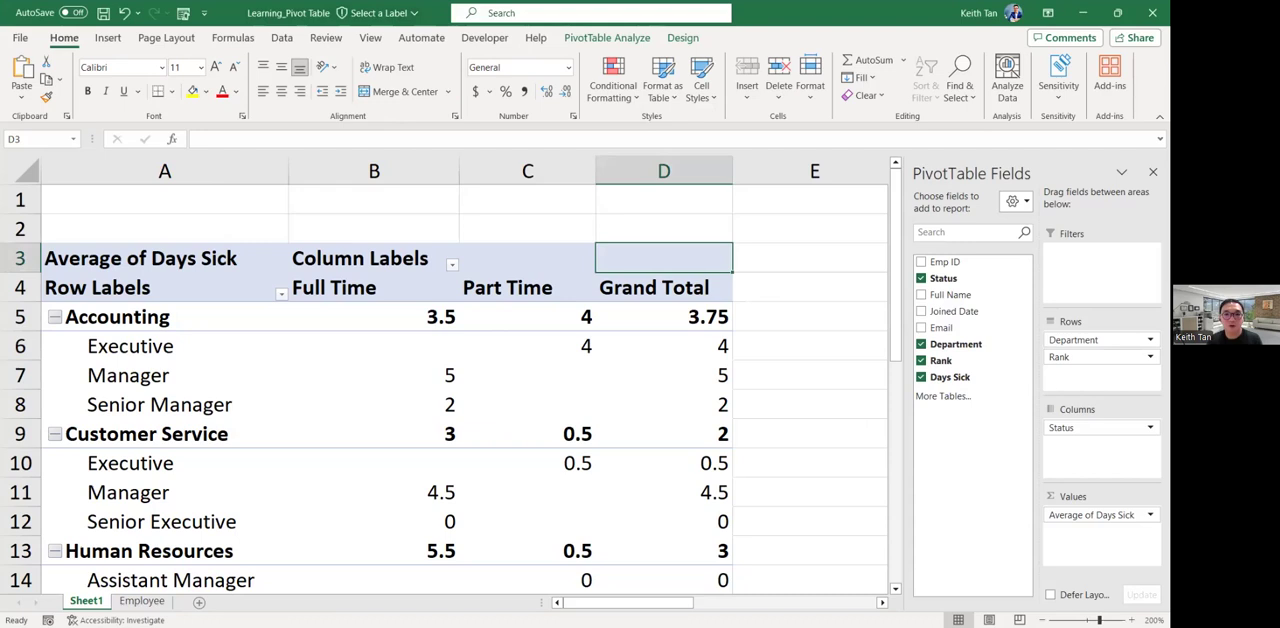
{"action": "left_click", "coordinate": [559, 608]}
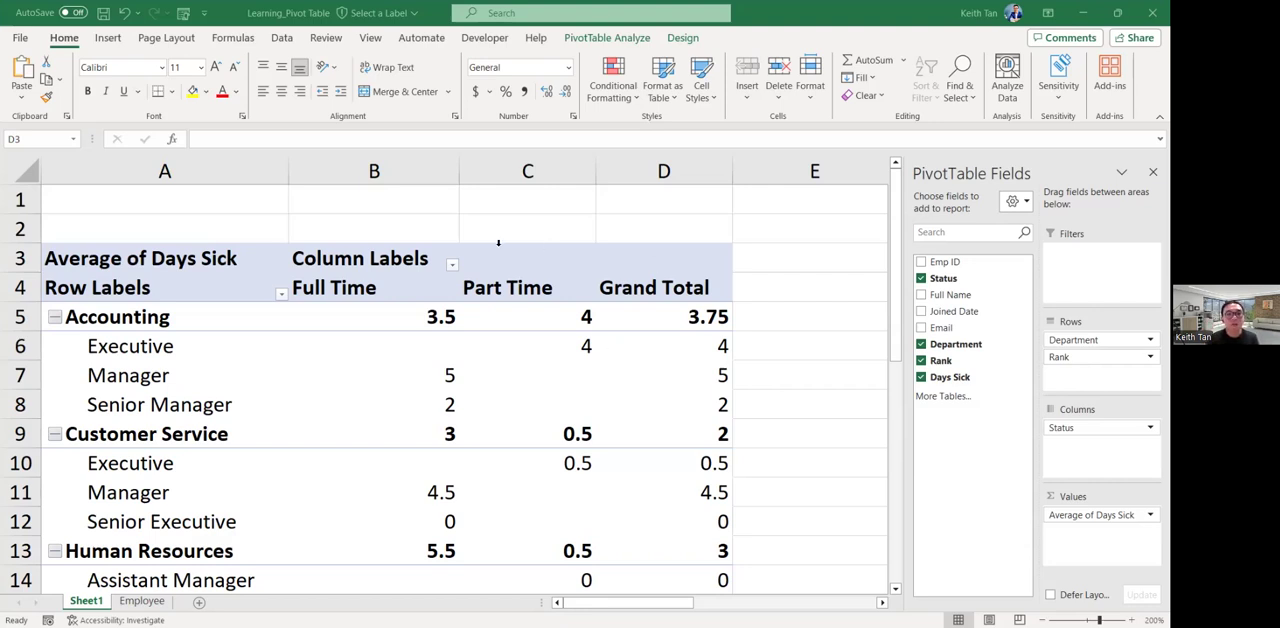
{"action": "left_click", "coordinate": [492, 243]}
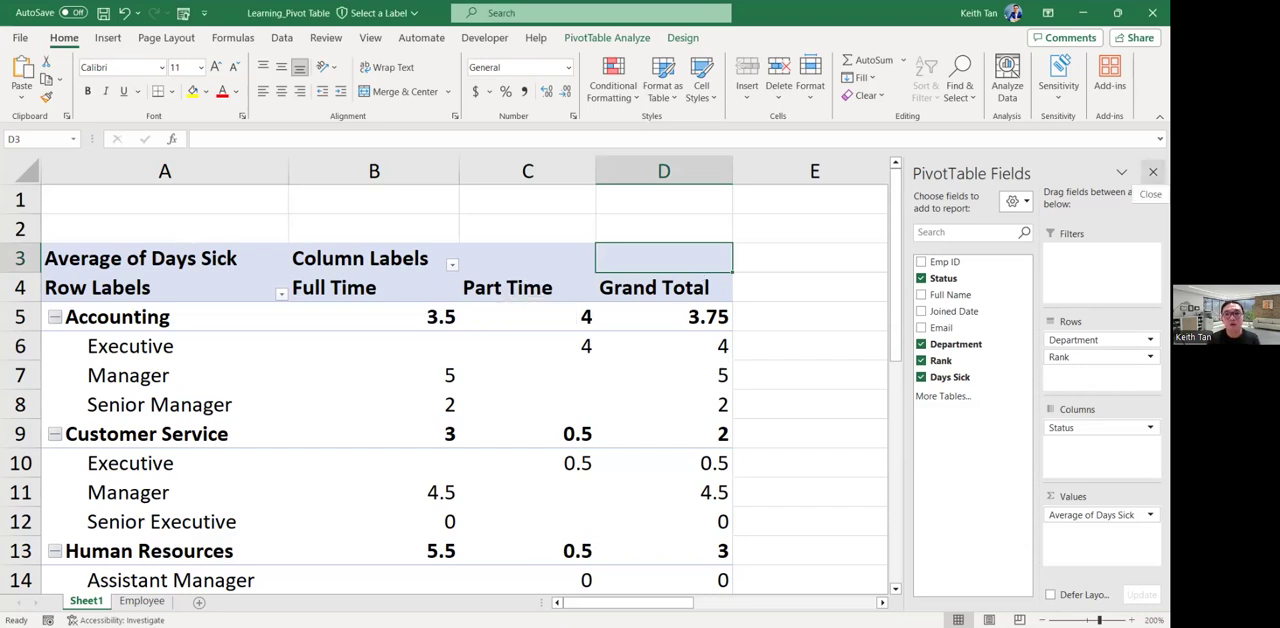
Examine each department's row and its Grand Total average of sick days, from Accounting down to Secretary.
{"action": "scroll", "coordinate": [544, 306], "scroll_direction": "down", "scroll_amount": 2, "text": "ctrl"}
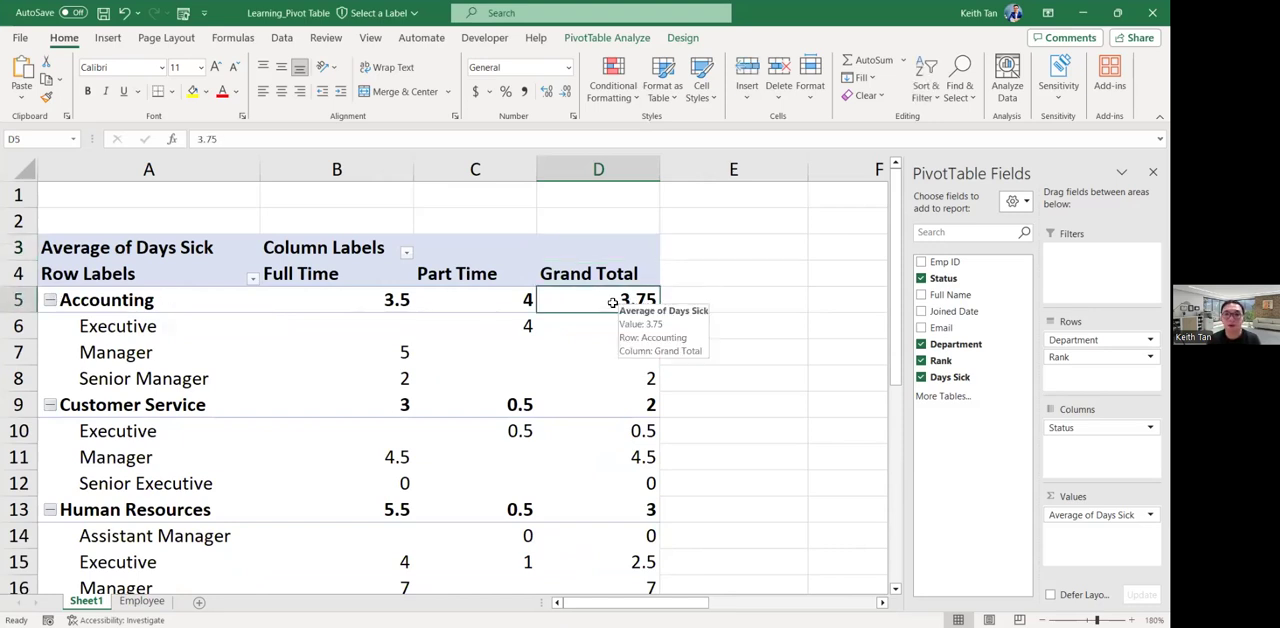
{"action": "left_click", "coordinate": [179, 407]}
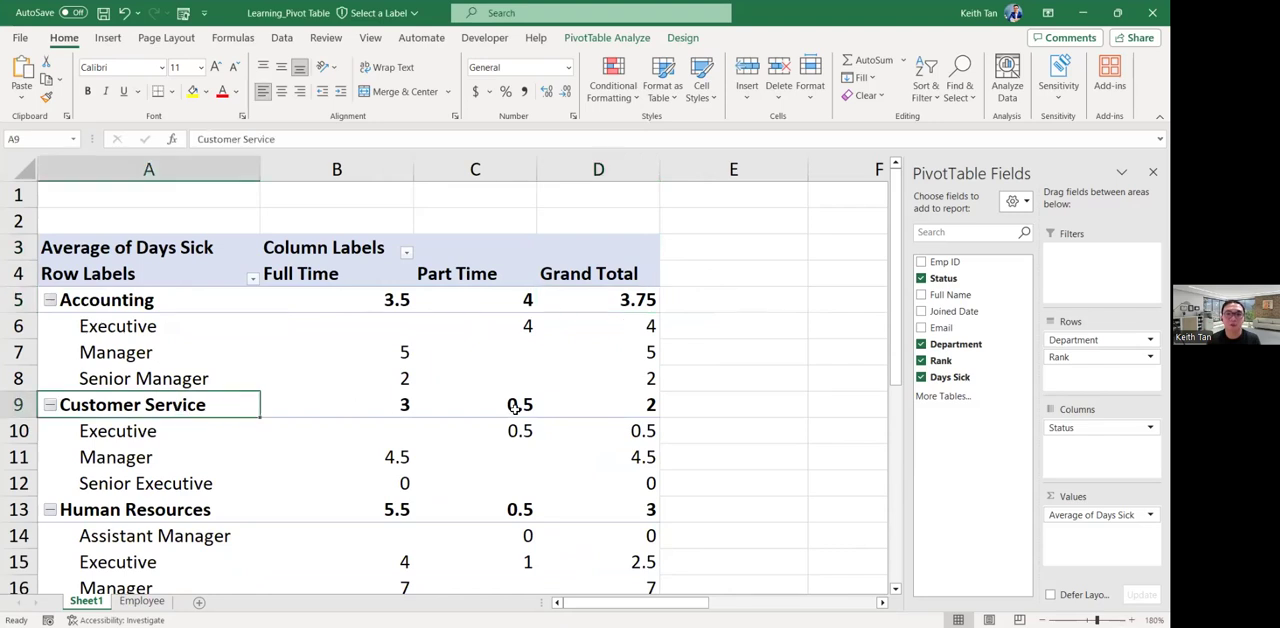
{"action": "left_click", "coordinate": [633, 405]}
{"action": "scroll", "coordinate": [633, 405], "scroll_direction": "down", "scroll_amount": 1}
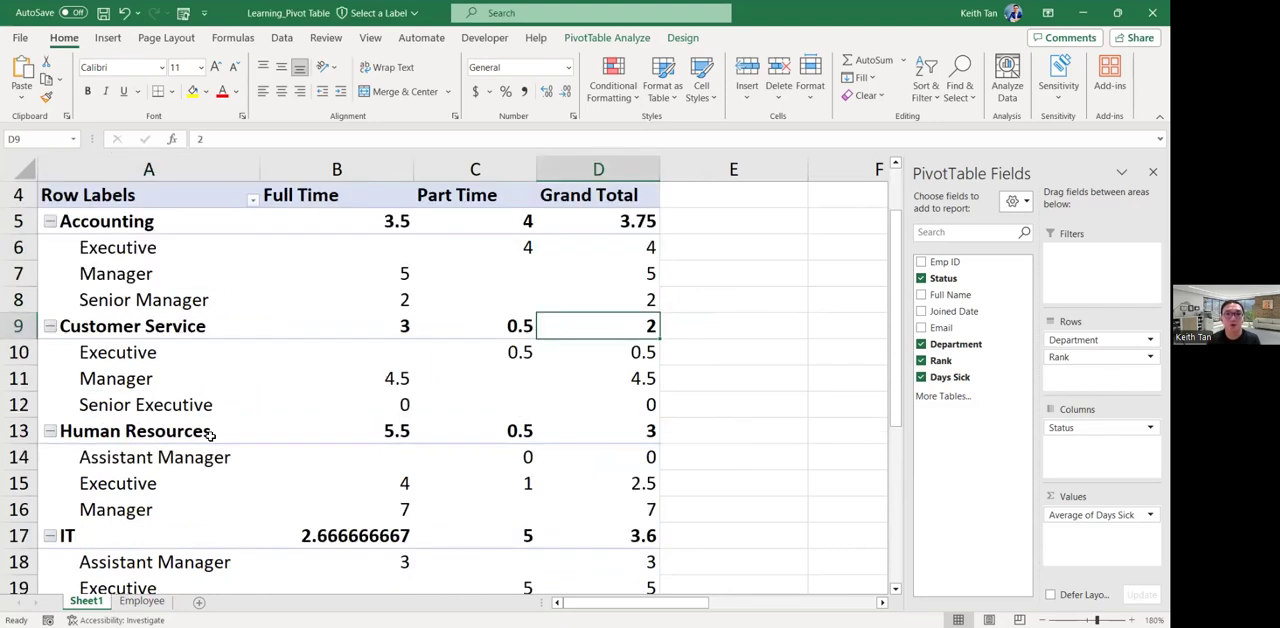
{"action": "left_click", "coordinate": [170, 434]}
{"action": "left_click", "coordinate": [635, 432]}
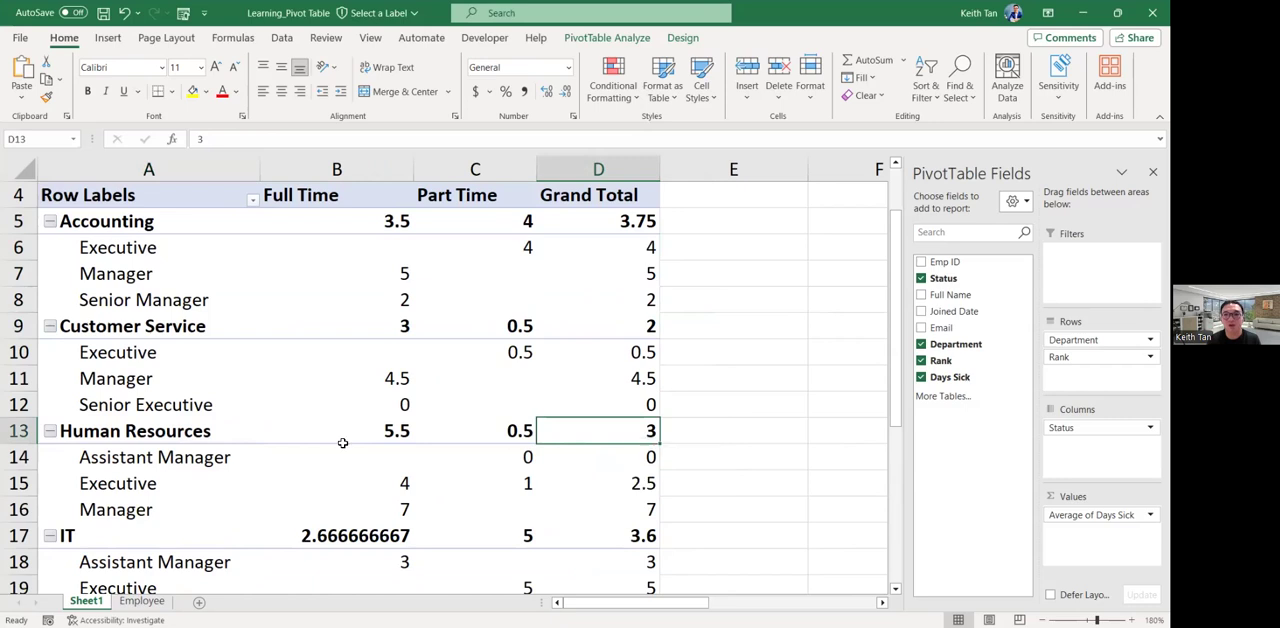
{"action": "left_click", "coordinate": [118, 537]}
{"action": "left_click", "coordinate": [622, 532]}
{"action": "scroll", "coordinate": [622, 532], "scroll_direction": "down", "scroll_amount": 4}
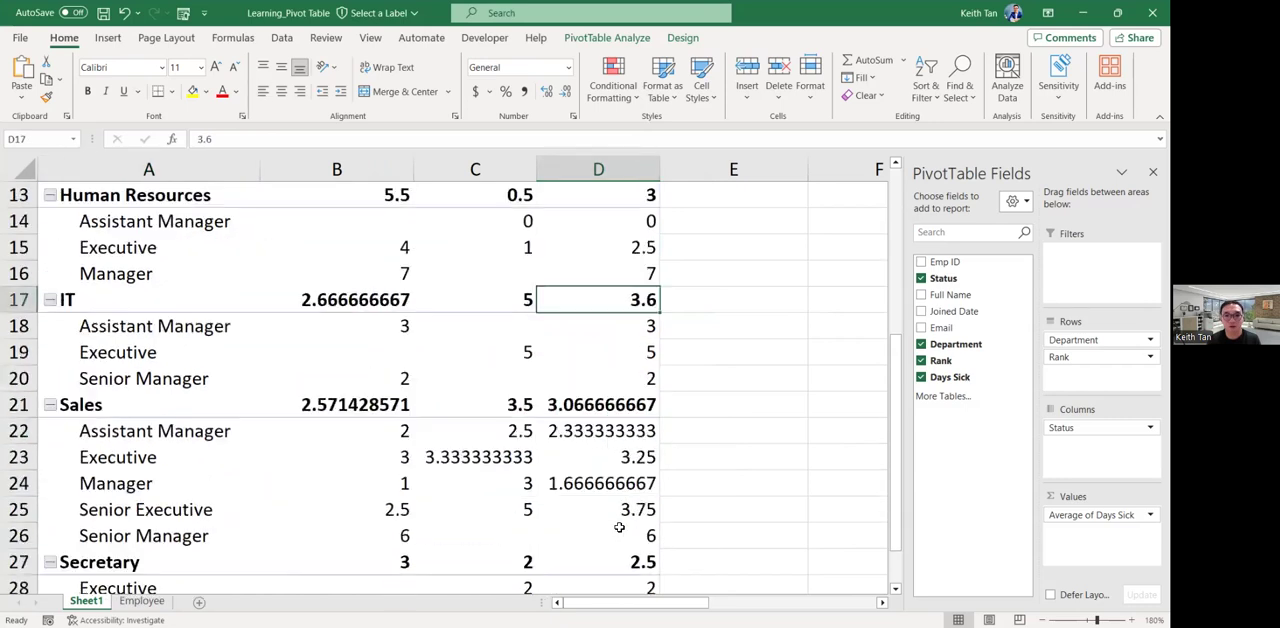
{"action": "left_click", "coordinate": [157, 330]}
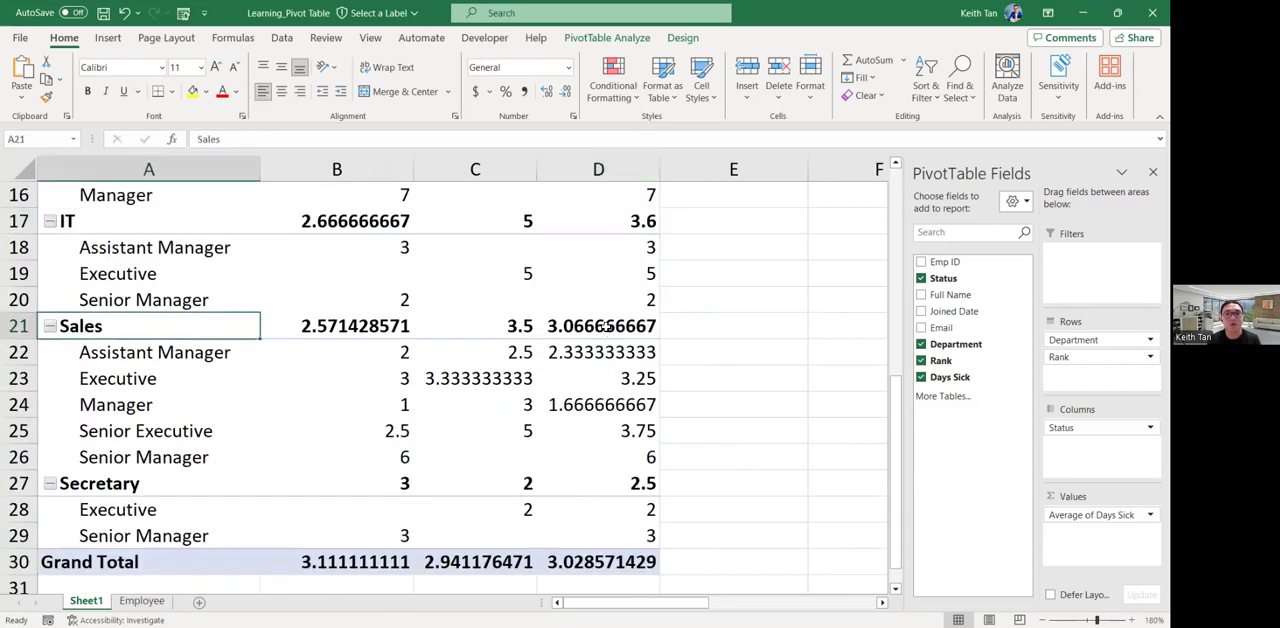
{"action": "left_click", "coordinate": [597, 335]}
{"action": "left_click", "coordinate": [162, 491]}
{"action": "left_click", "coordinate": [595, 488]}
Look through the whole PivotTable to compare the nested rank averages within the departments.
{"action": "scroll", "coordinate": [597, 487], "scroll_direction": "up", "scroll_amount": 2}
{"action": "scroll", "coordinate": [597, 487], "scroll_direction": "up", "scroll_amount": 3}
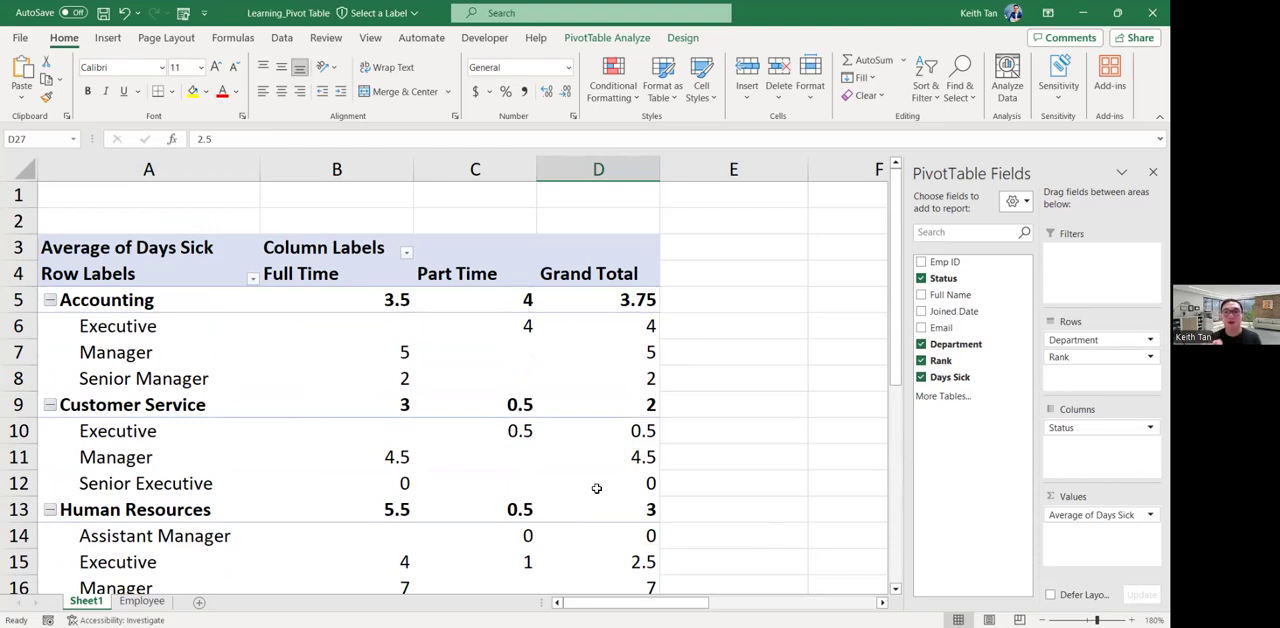
{"action": "scroll", "coordinate": [634, 358], "scroll_direction": "down", "scroll_amount": 4}
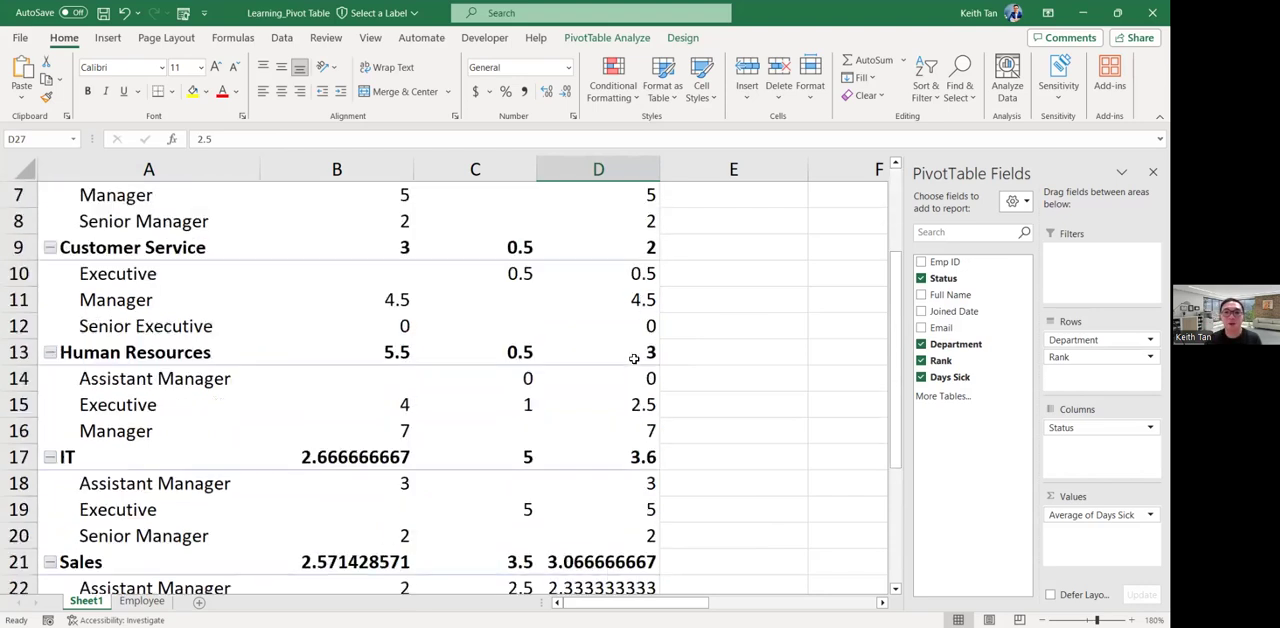
{"action": "scroll", "coordinate": [634, 358], "scroll_direction": "down", "scroll_amount": 1}
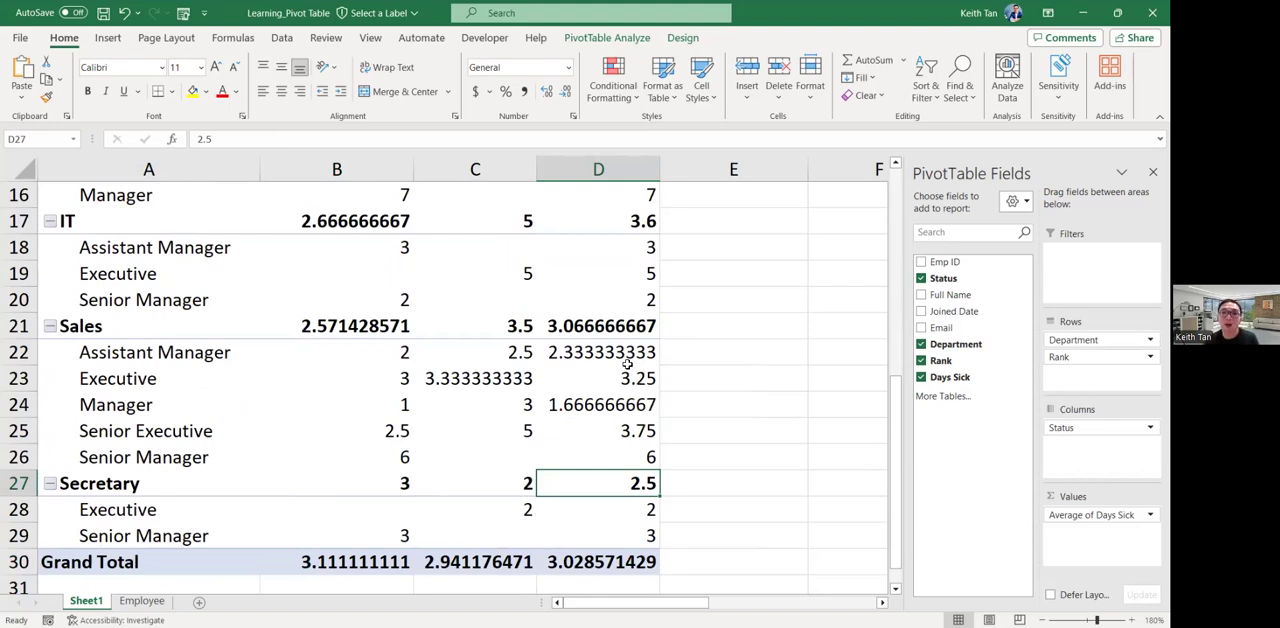
{"action": "scroll", "coordinate": [622, 356], "scroll_direction": "up", "scroll_amount": 2}
{"action": "scroll", "coordinate": [622, 356], "scroll_direction": "up", "scroll_amount": 3}
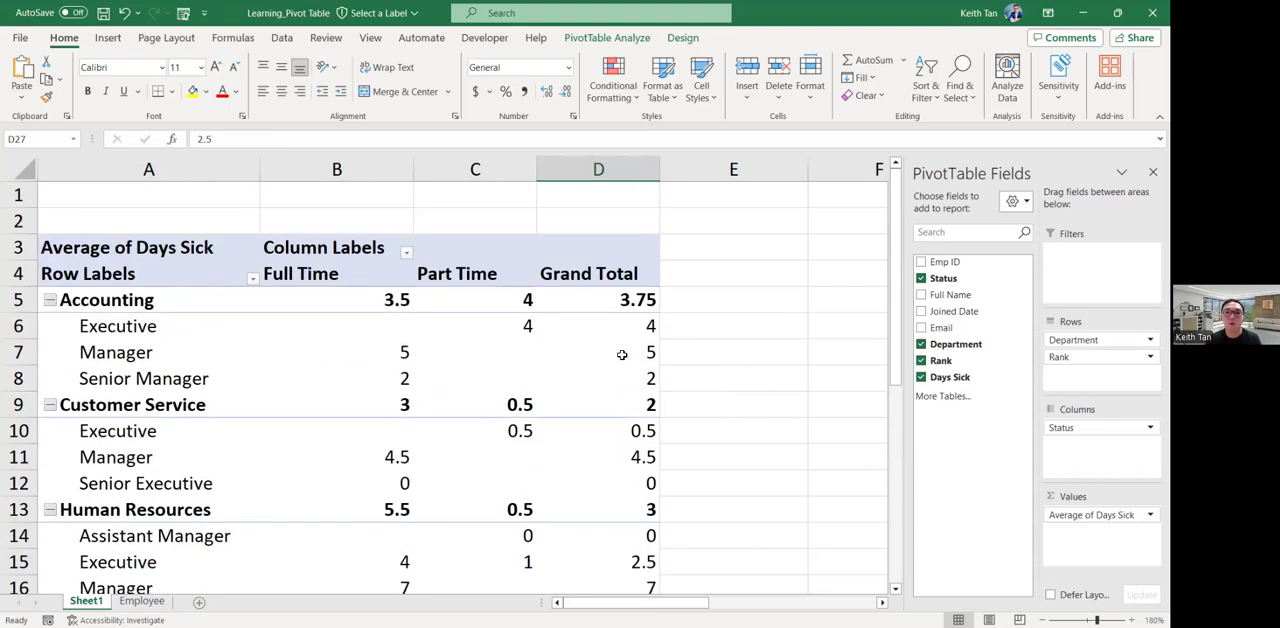
{"action": "mouse_move", "coordinate": [622, 355]}
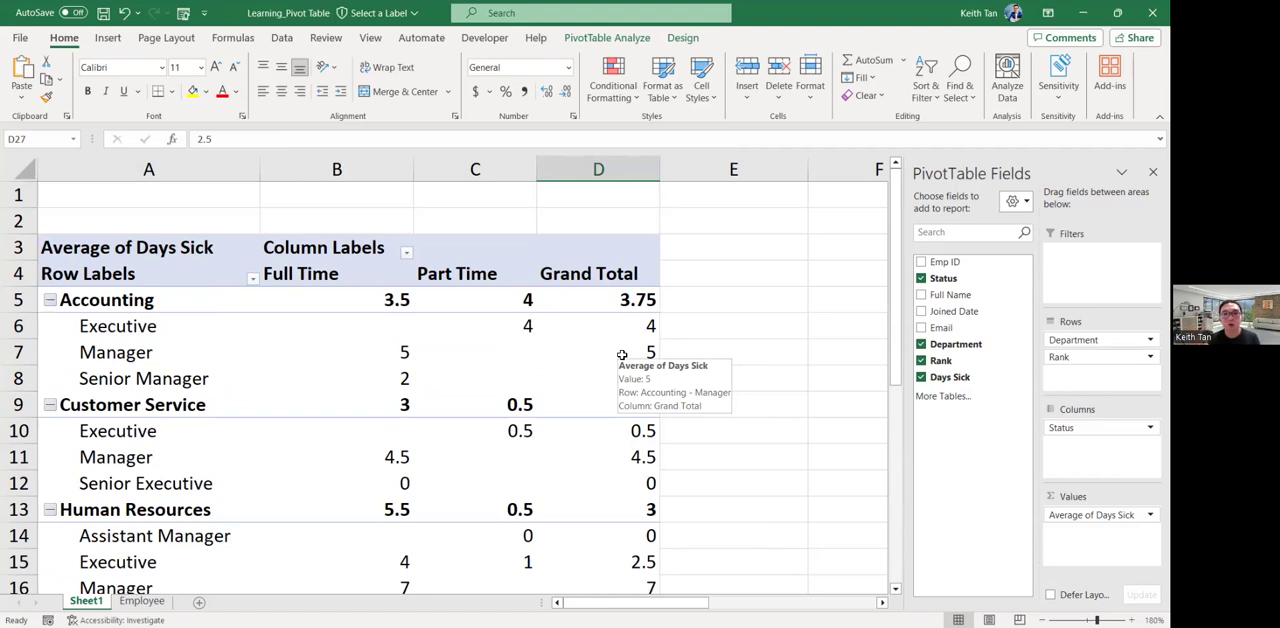
Check the Grand Total cells of the department subtotal rows one after another, from Accounting to Secretary.
{"action": "left_click", "coordinate": [637, 300]}
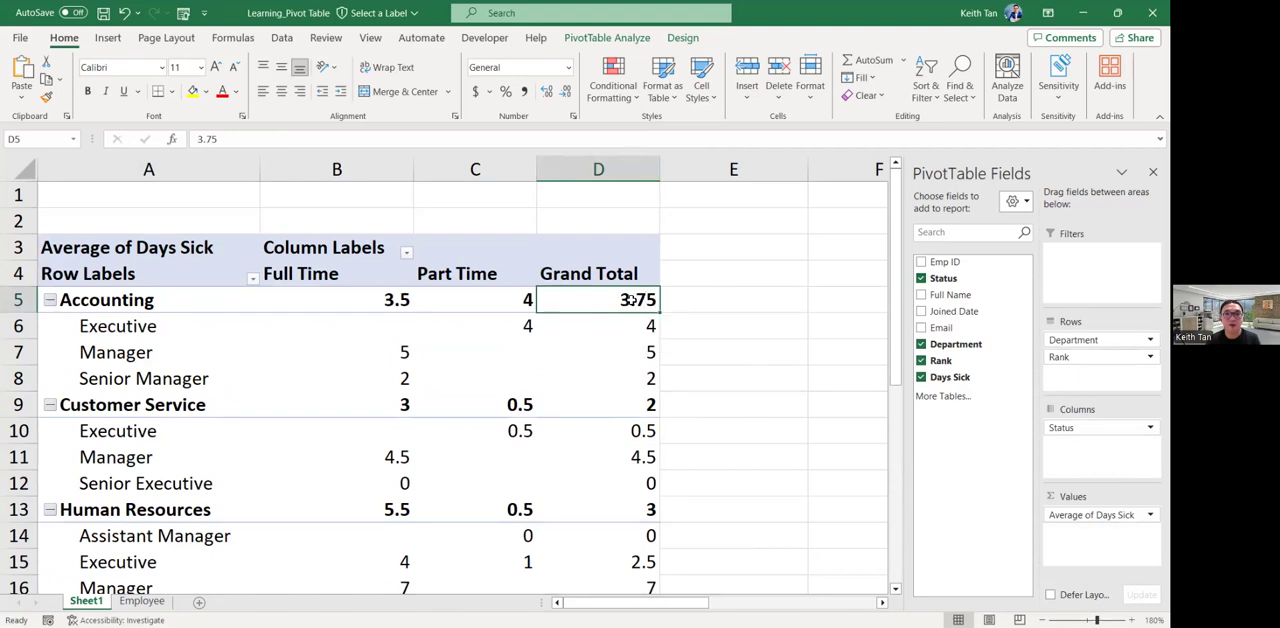
{"action": "left_click", "coordinate": [645, 402]}
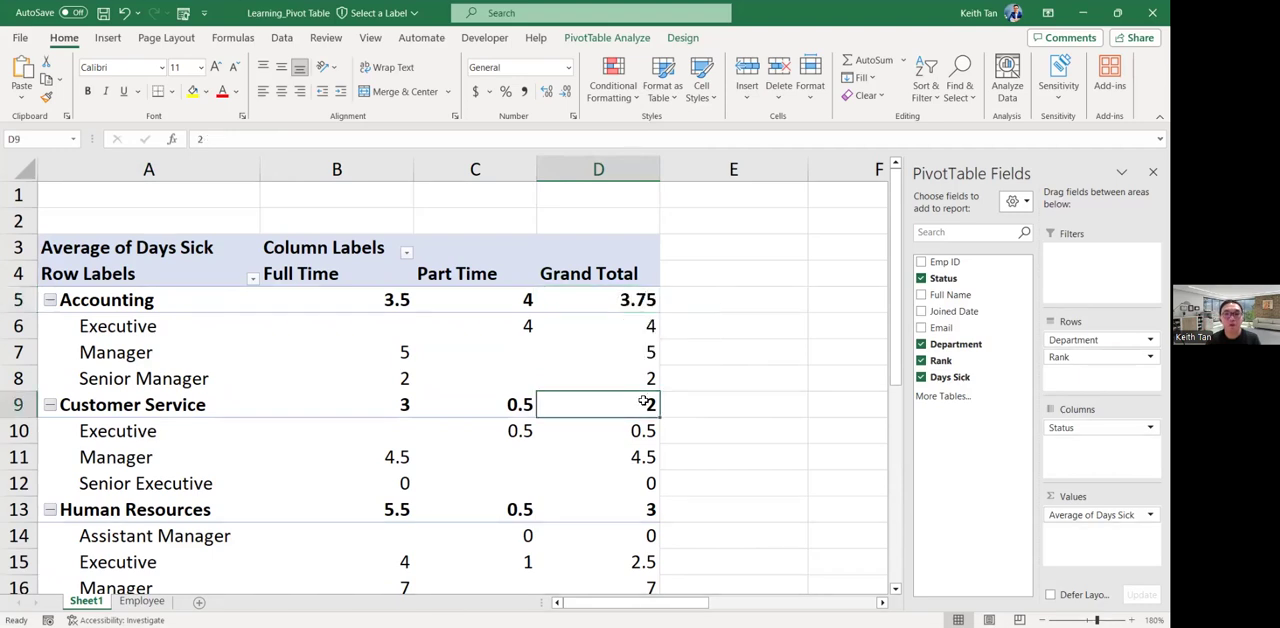
{"action": "left_click", "coordinate": [648, 507]}
{"action": "scroll", "coordinate": [648, 484], "scroll_direction": "down", "scroll_amount": 2}
{"action": "scroll", "coordinate": [648, 470], "scroll_direction": "down", "scroll_amount": 1}
{"action": "left_click", "coordinate": [648, 455]}
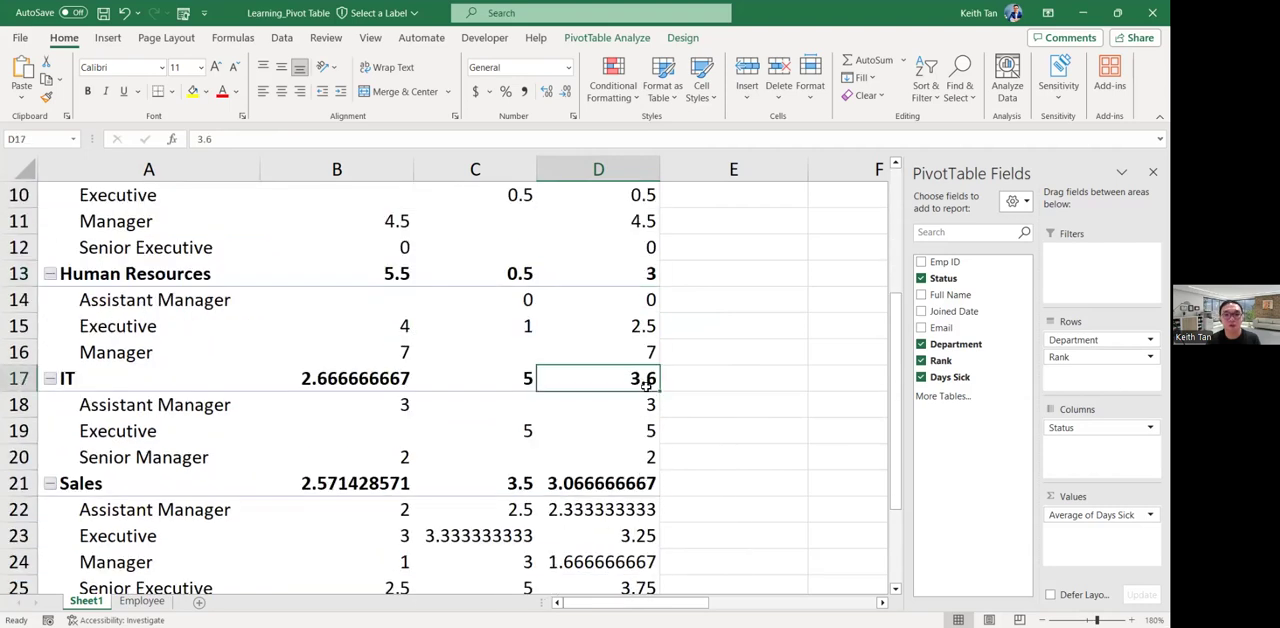
{"action": "scroll", "coordinate": [645, 450], "scroll_direction": "down", "scroll_amount": 1}
{"action": "left_click", "coordinate": [621, 406]}
{"action": "scroll", "coordinate": [632, 395], "scroll_direction": "down", "scroll_amount": 1}
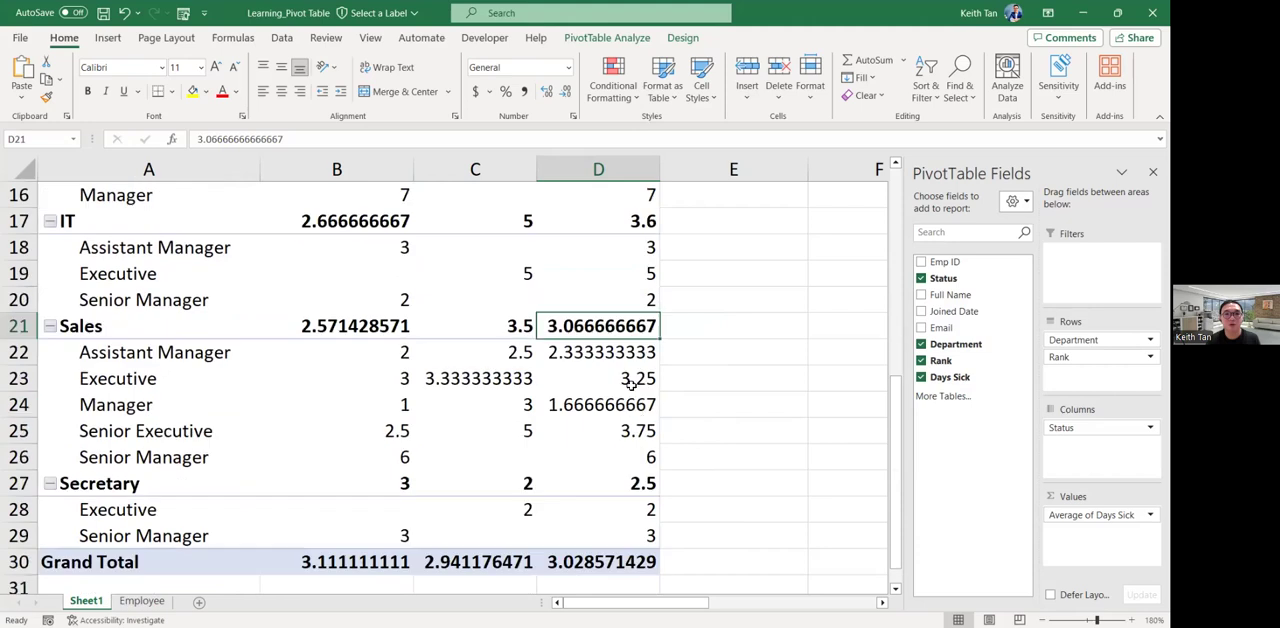
{"action": "left_click", "coordinate": [632, 483]}
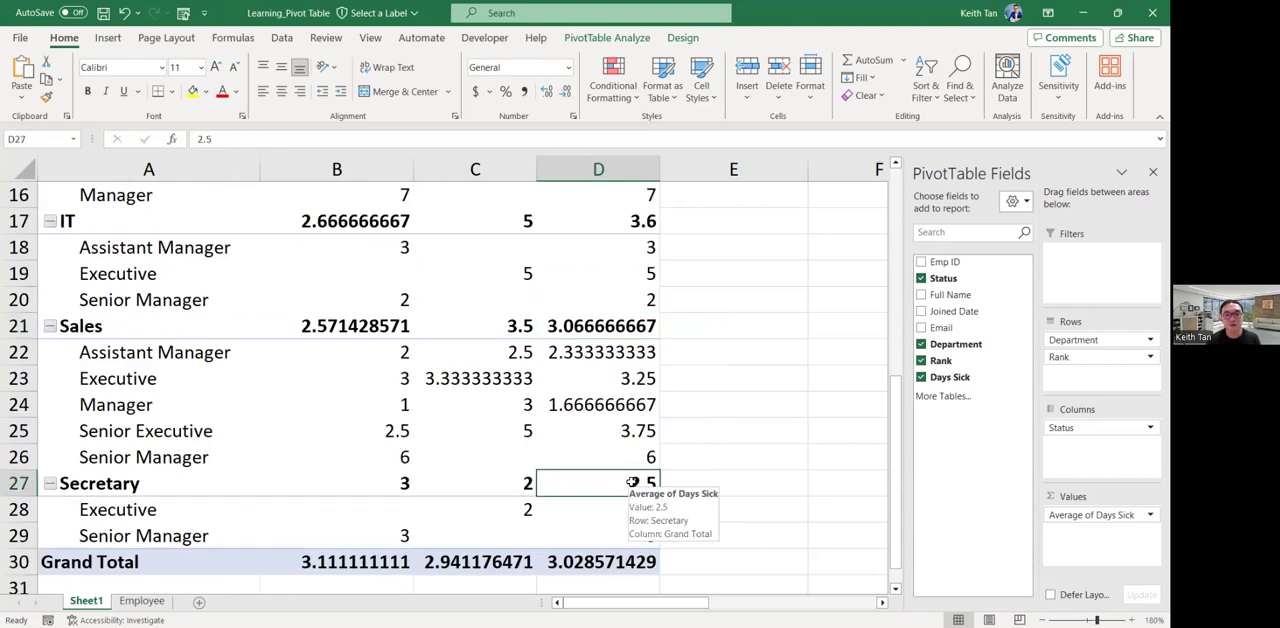
Sort the departments by their Grand Total average of sick days from largest to smallest.
{"action": "scroll", "coordinate": [625, 483], "scroll_direction": "up", "scroll_amount": 5}
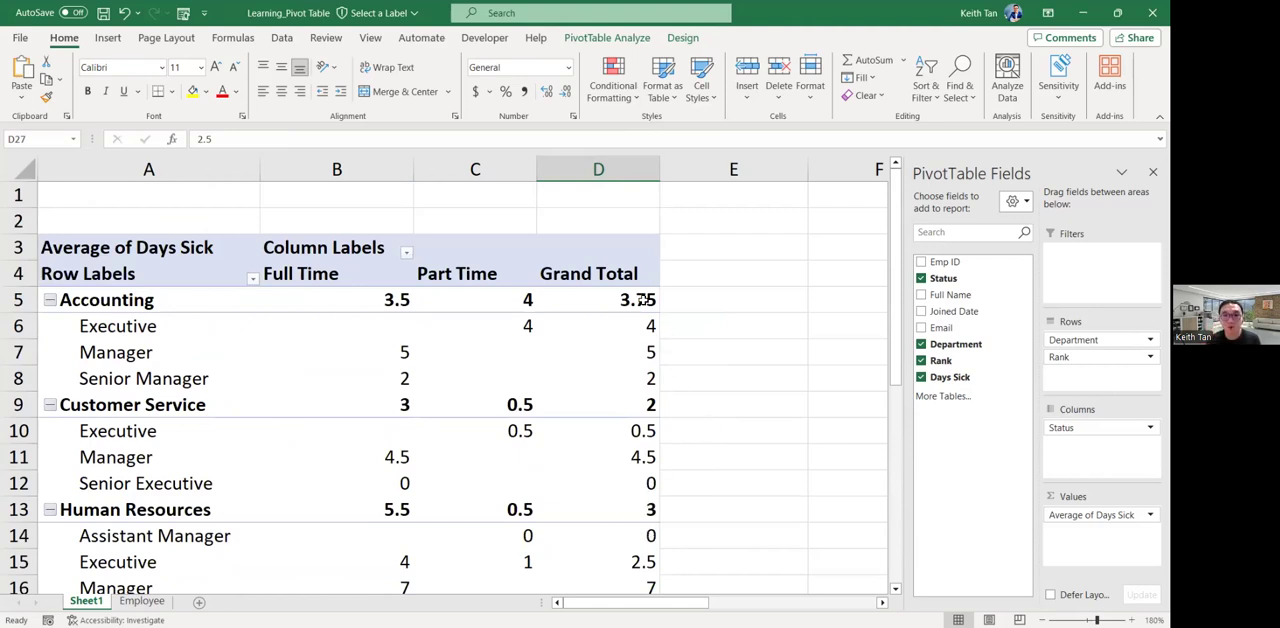
{"action": "left_click", "coordinate": [618, 300]}
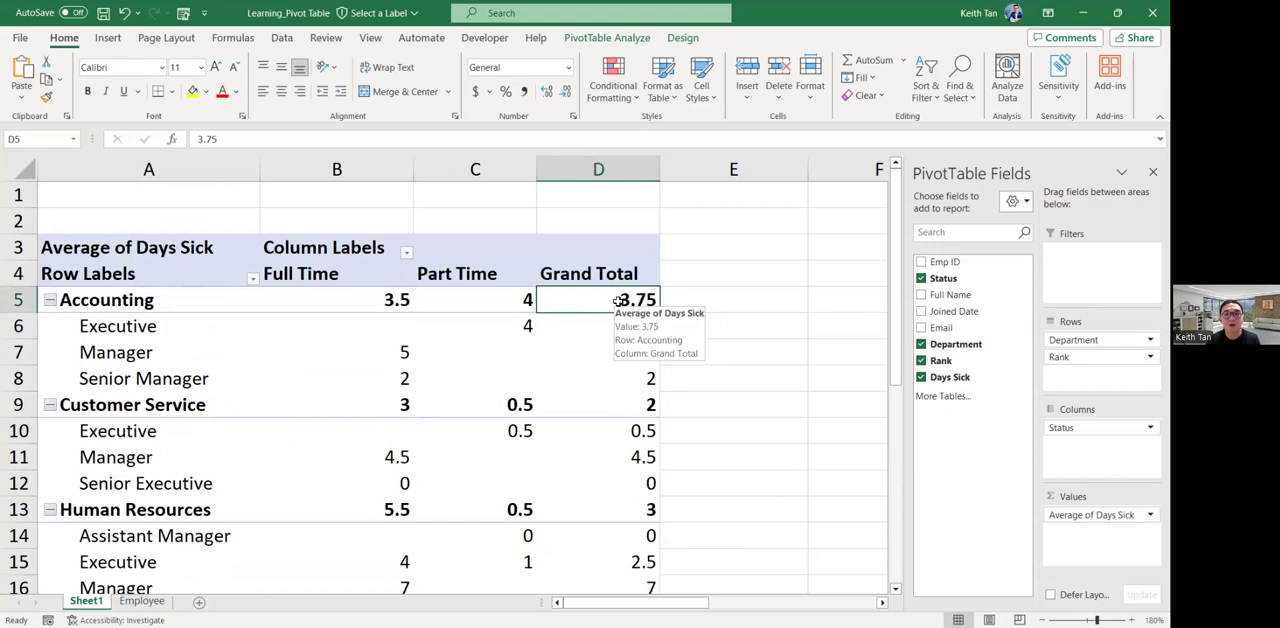
{"action": "right_click", "coordinate": [619, 304]}
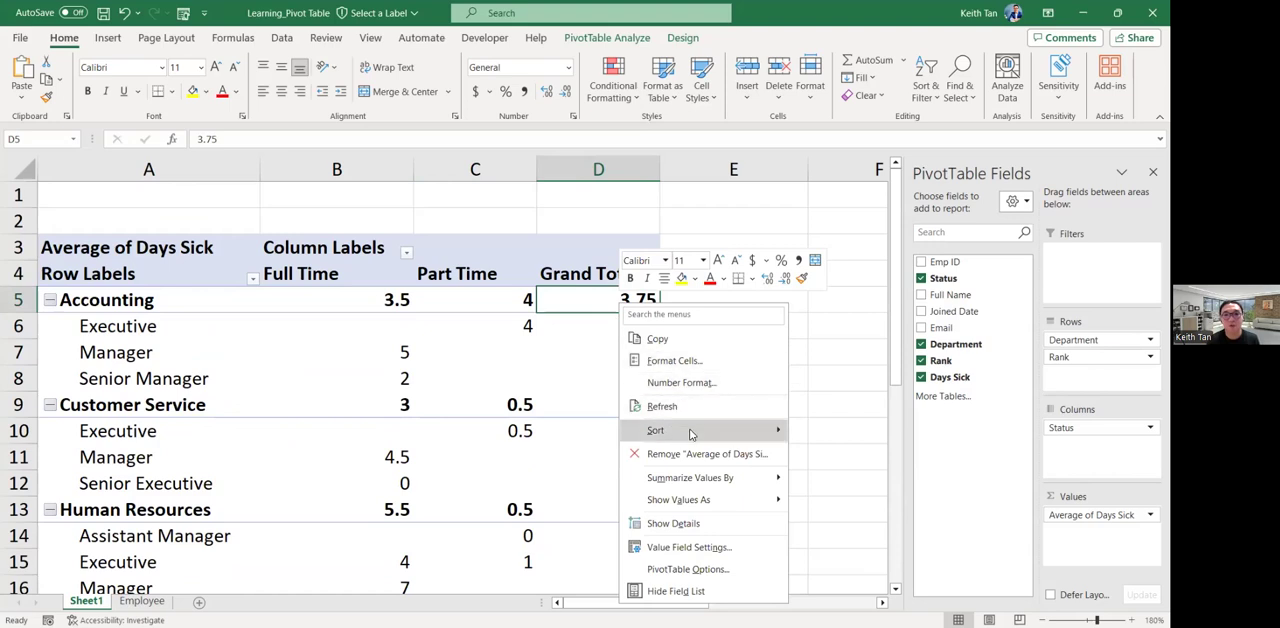
{"action": "mouse_move", "coordinate": [694, 433]}
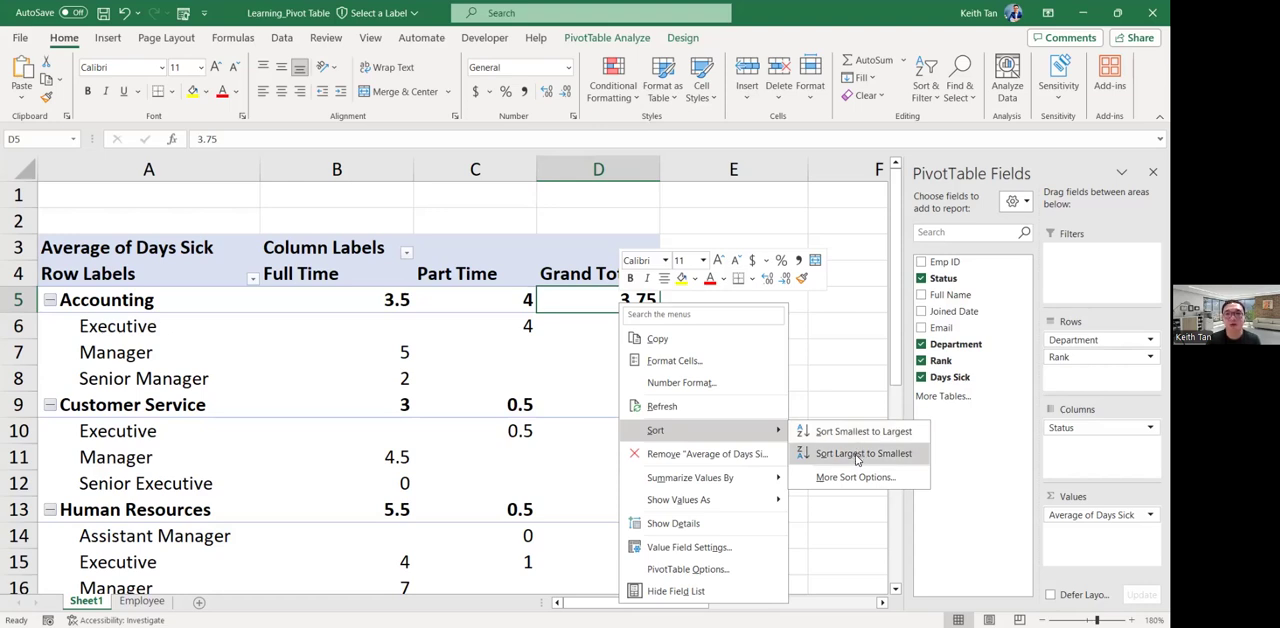
{"action": "left_click", "coordinate": [857, 455]}
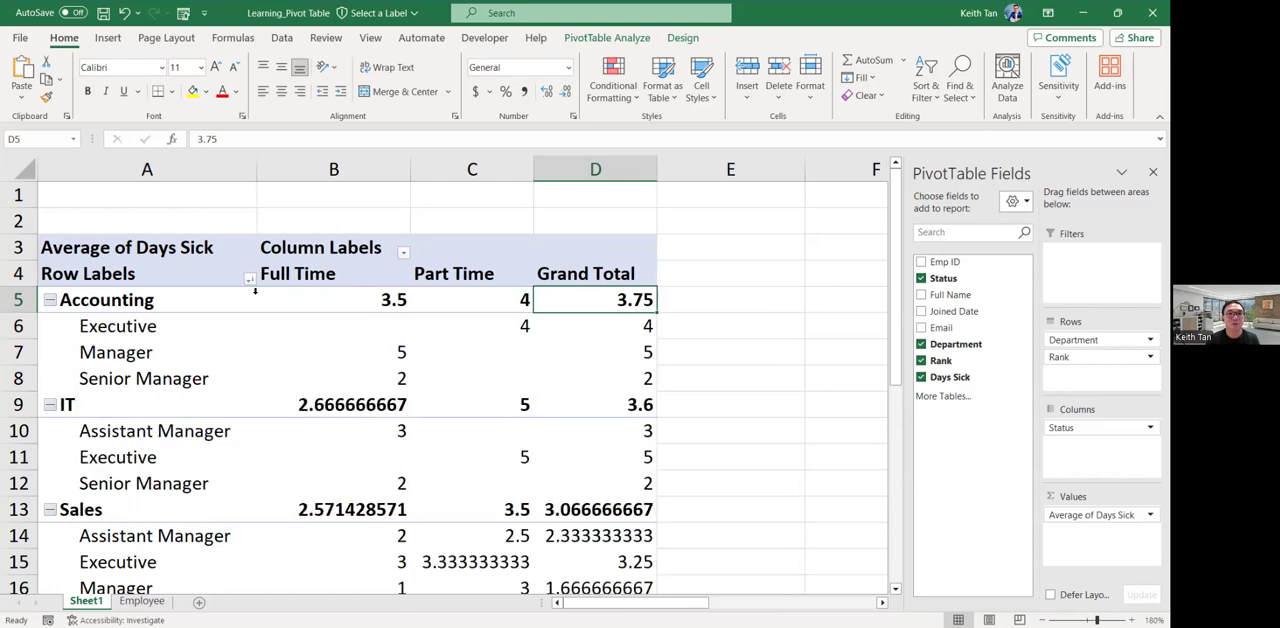
Check each department and its Grand Total average in the sorted order, from Accounting down to Customer Service.
{"action": "left_click", "coordinate": [118, 305]}
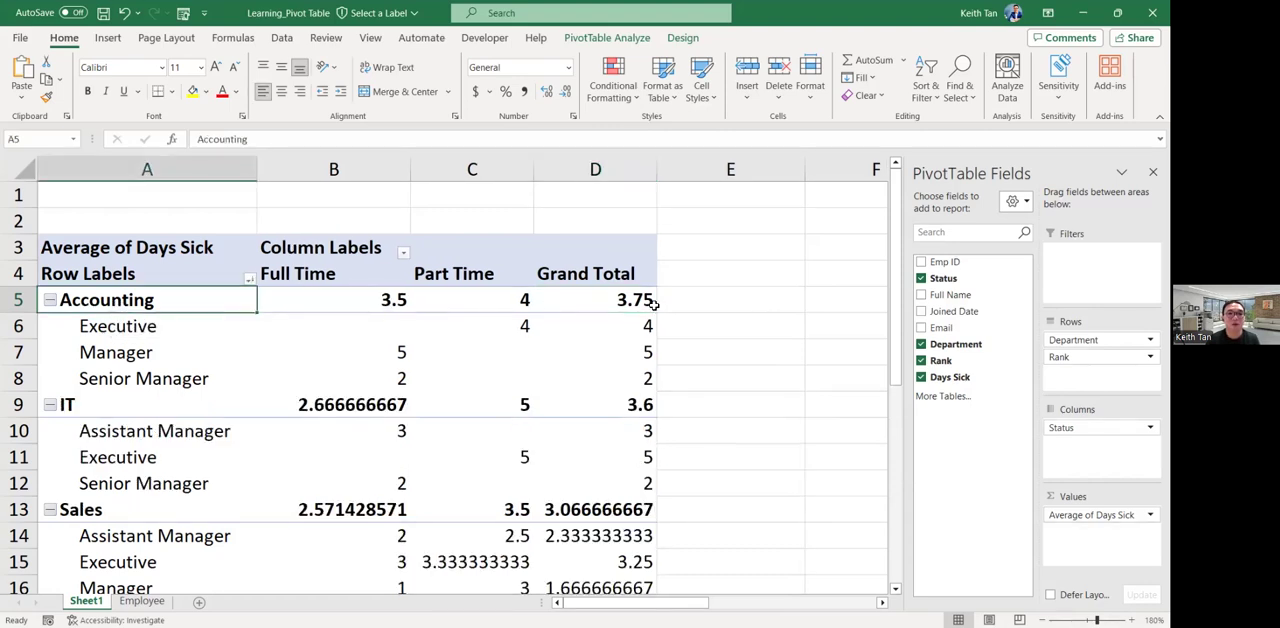
{"action": "left_click", "coordinate": [645, 301]}
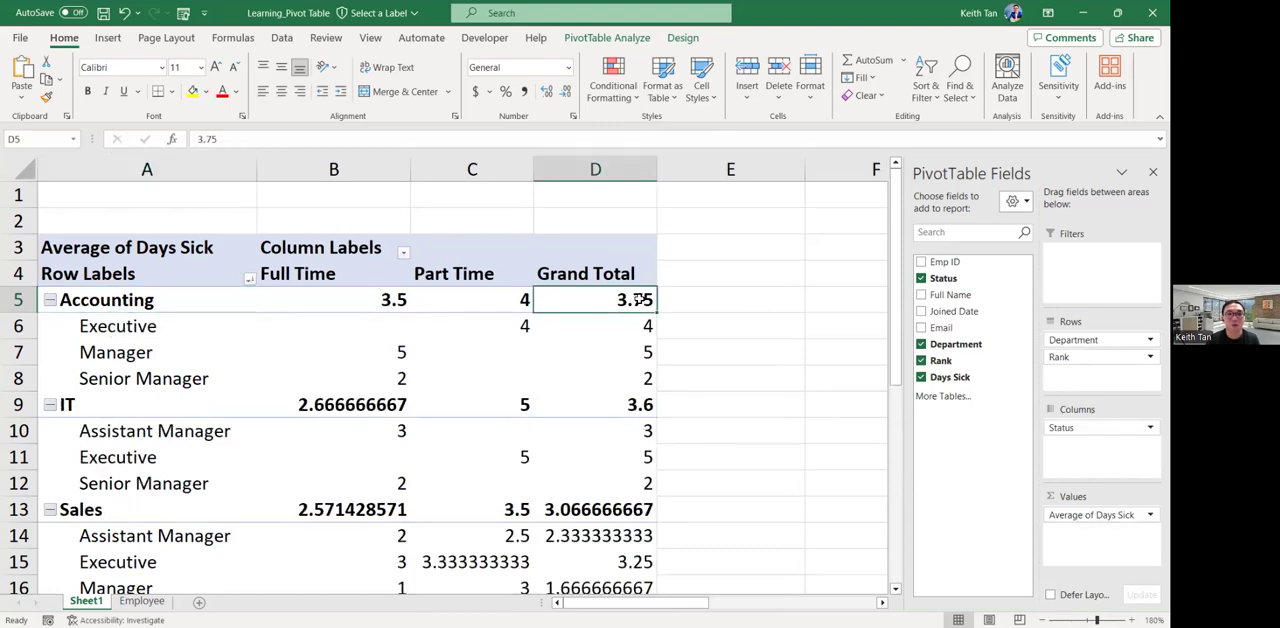
{"action": "left_click", "coordinate": [194, 408]}
{"action": "left_click", "coordinate": [640, 402]}
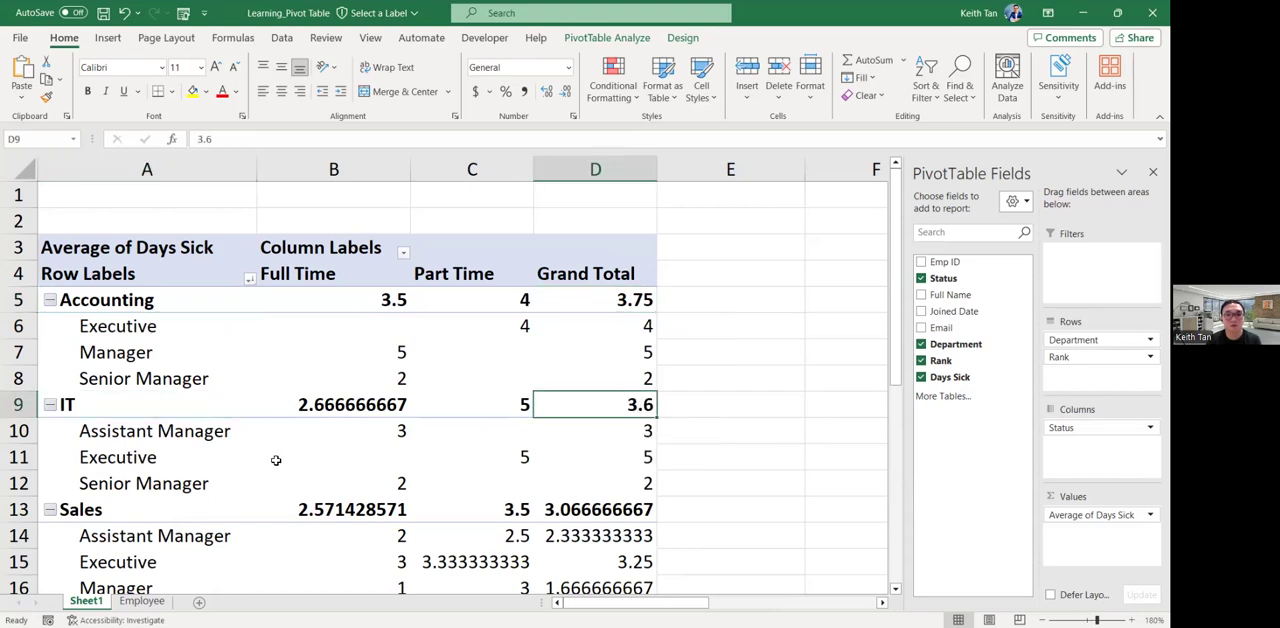
{"action": "left_click", "coordinate": [114, 517]}
{"action": "left_click", "coordinate": [632, 511]}
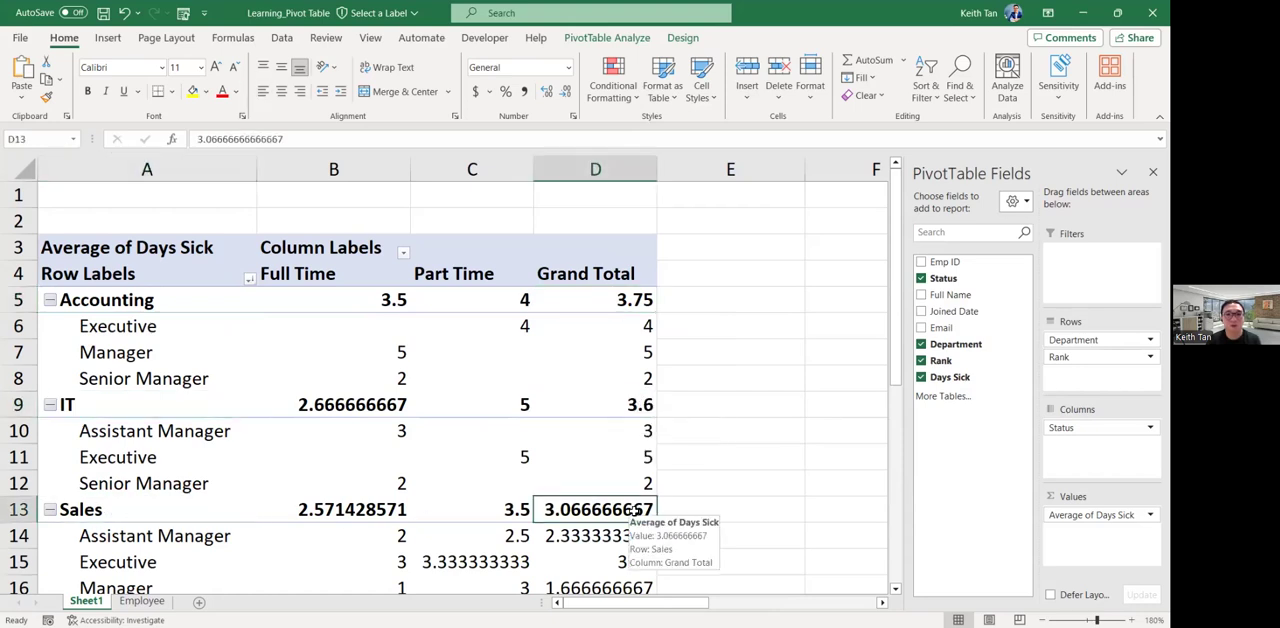
{"action": "scroll", "coordinate": [632, 508], "scroll_direction": "down", "scroll_amount": 3}
{"action": "left_click", "coordinate": [217, 438]}
{"action": "left_click", "coordinate": [640, 440]}
{"action": "left_click", "coordinate": [139, 542]}
{"action": "left_click", "coordinate": [645, 538]}
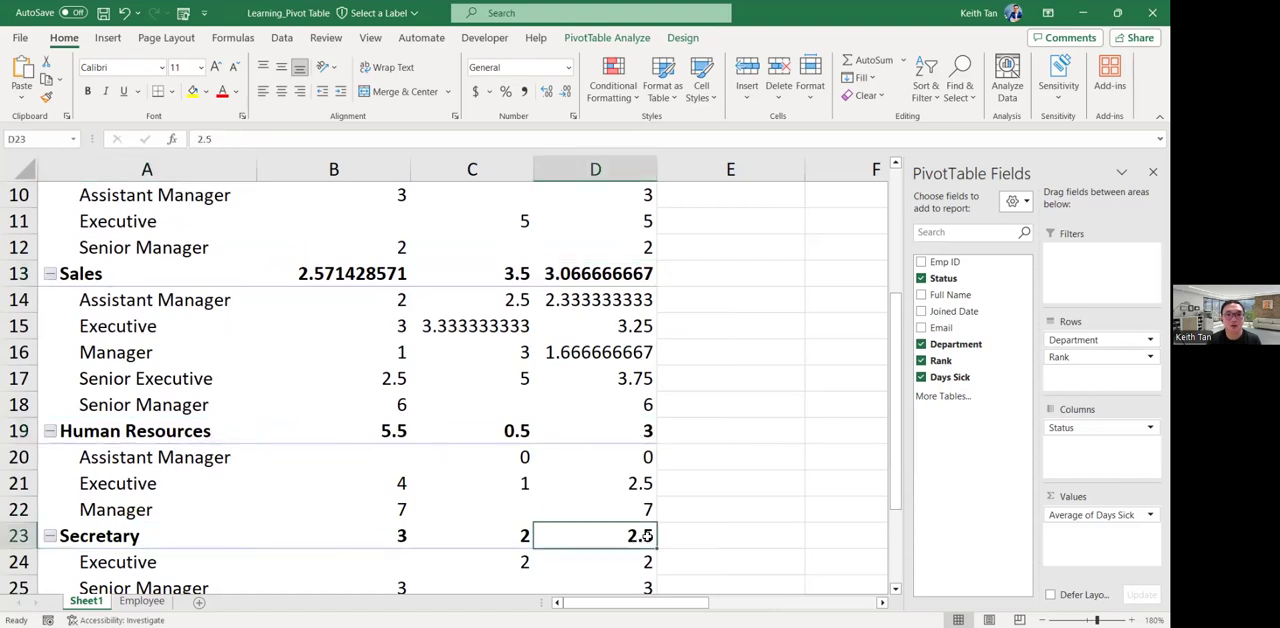
{"action": "scroll", "coordinate": [647, 530], "scroll_direction": "down", "scroll_amount": 3}
{"action": "left_click", "coordinate": [198, 385]}
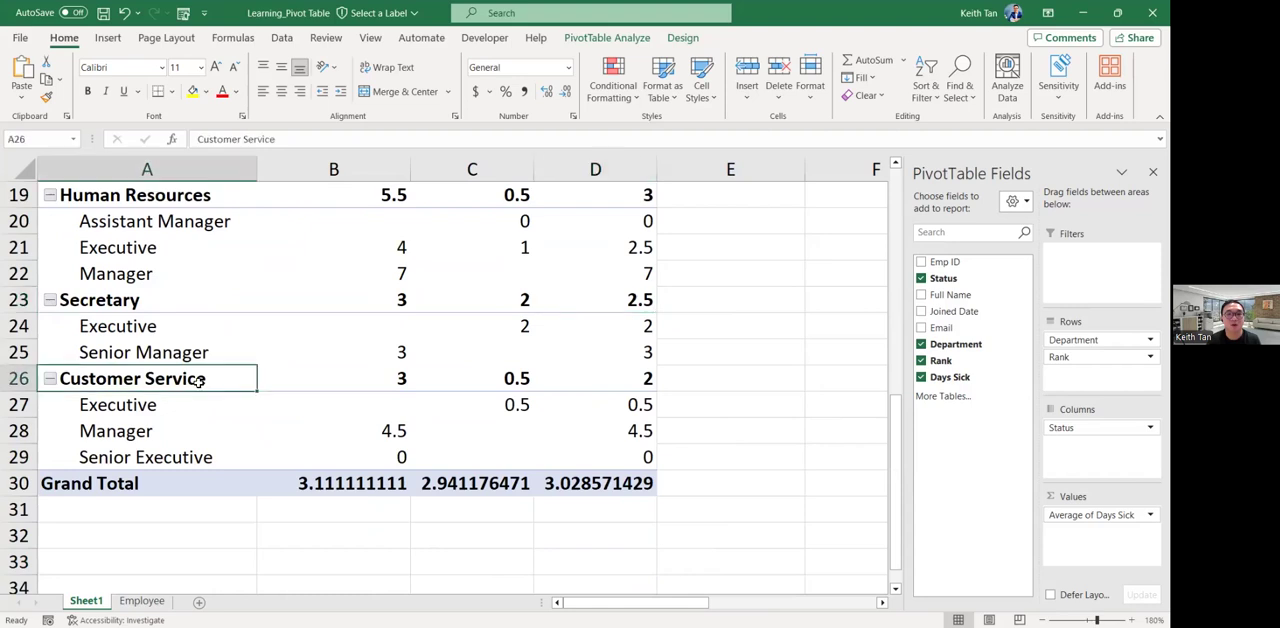
{"action": "left_click", "coordinate": [627, 381]}
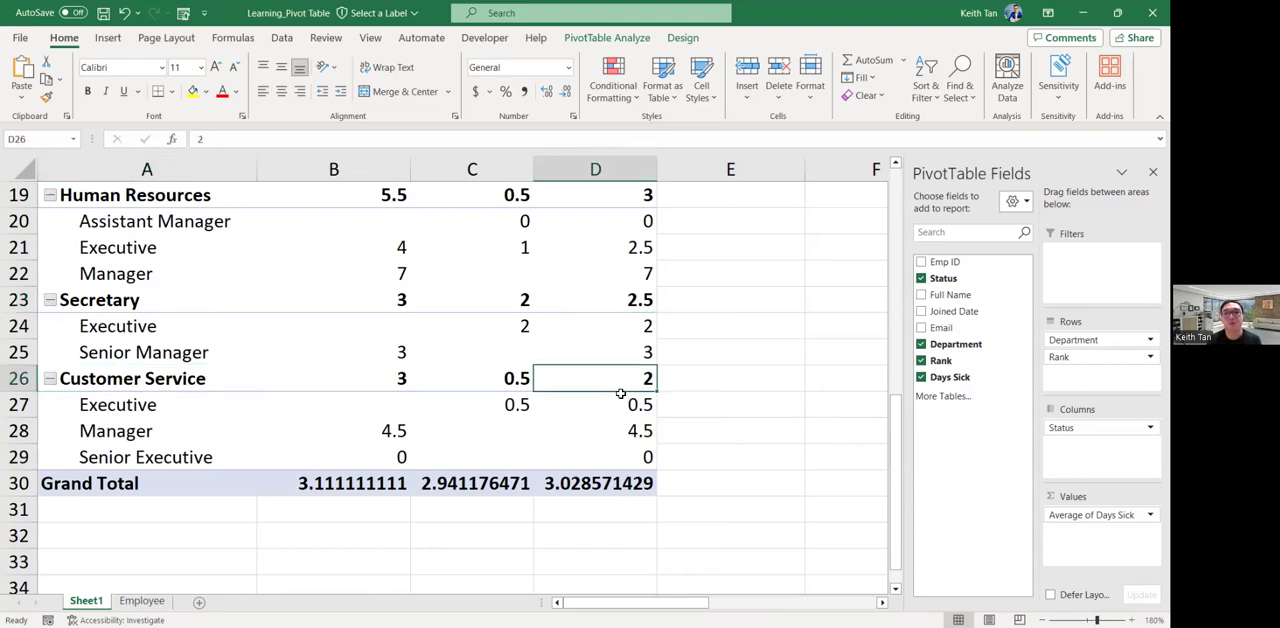
{"action": "scroll", "coordinate": [625, 400], "scroll_direction": "up", "scroll_amount": 2}
{"action": "scroll", "coordinate": [625, 406], "scroll_direction": "up", "scroll_amount": 4}
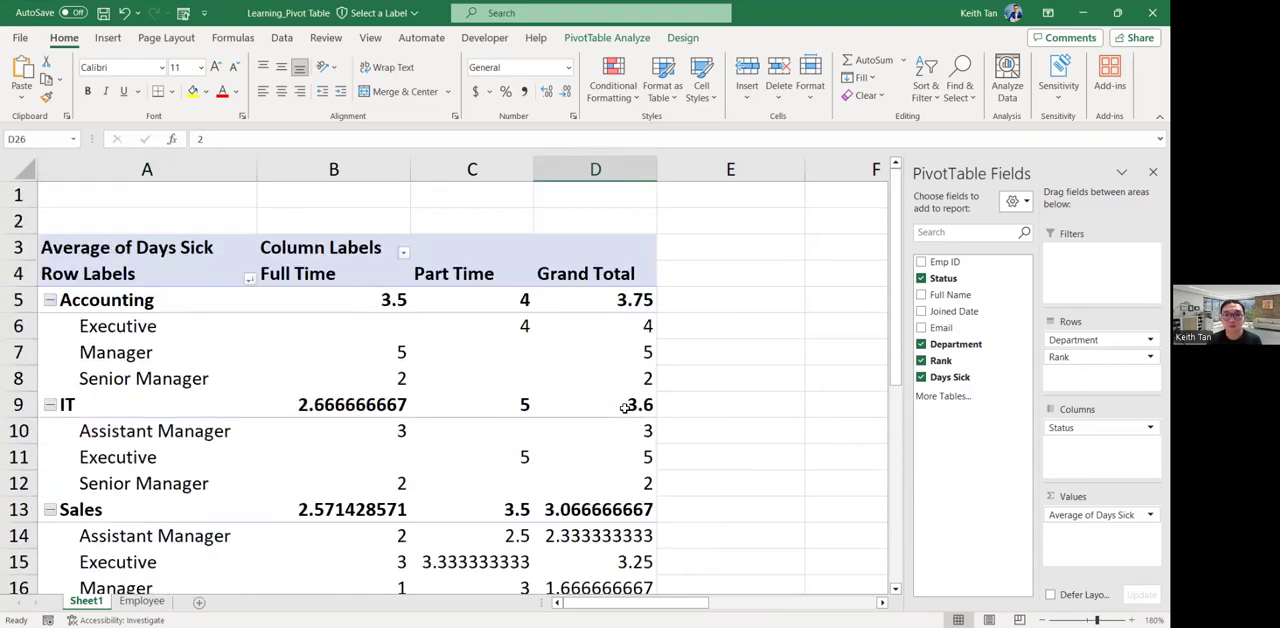
{"action": "mouse_move", "coordinate": [624, 407]}
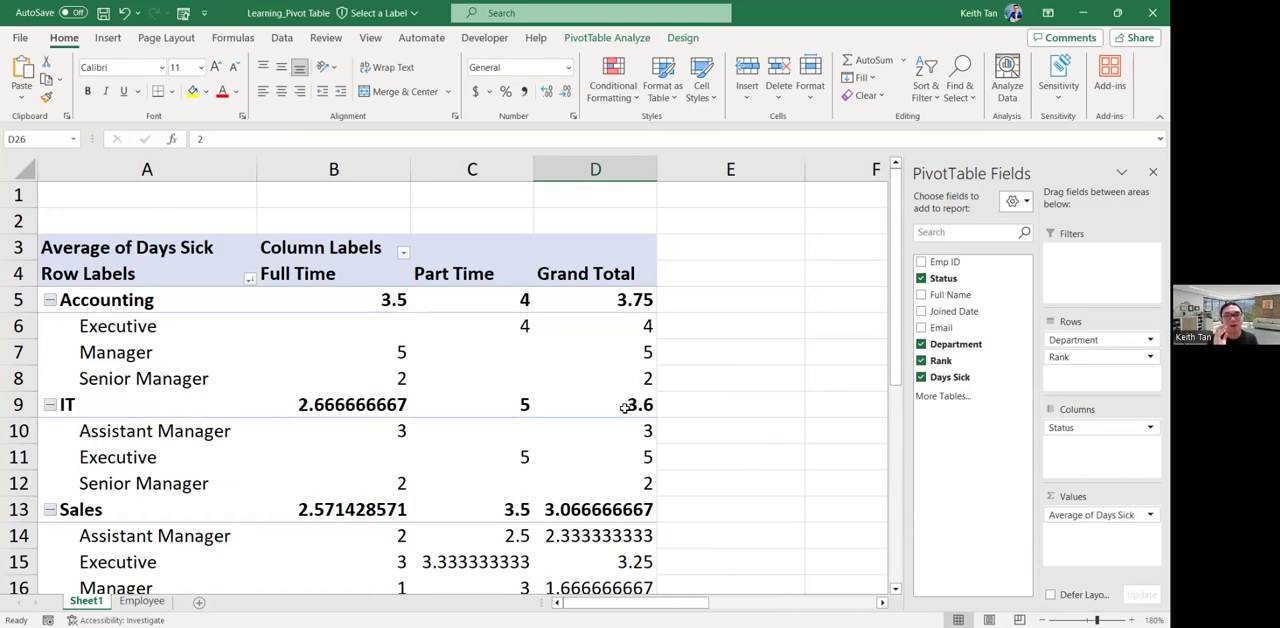
Check the order of the Grand Total averages of the ranks nested within Accounting and IT.
{"action": "left_click", "coordinate": [638, 327]}
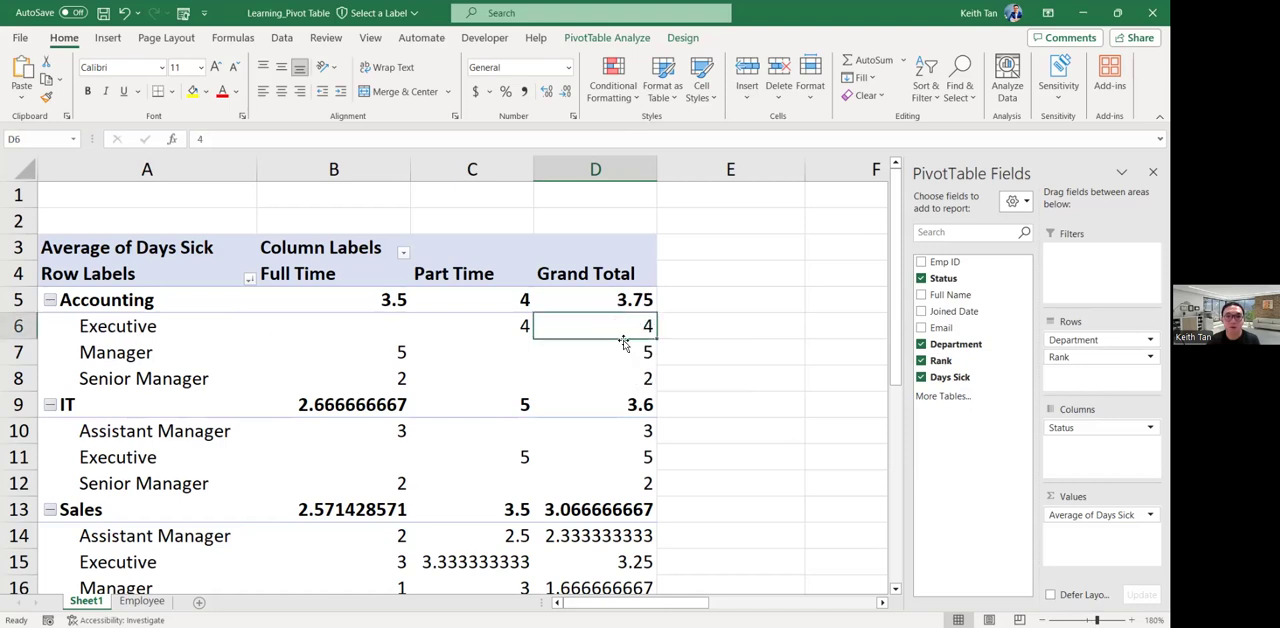
{"action": "left_click", "coordinate": [625, 352]}
{"action": "left_click", "coordinate": [632, 372]}
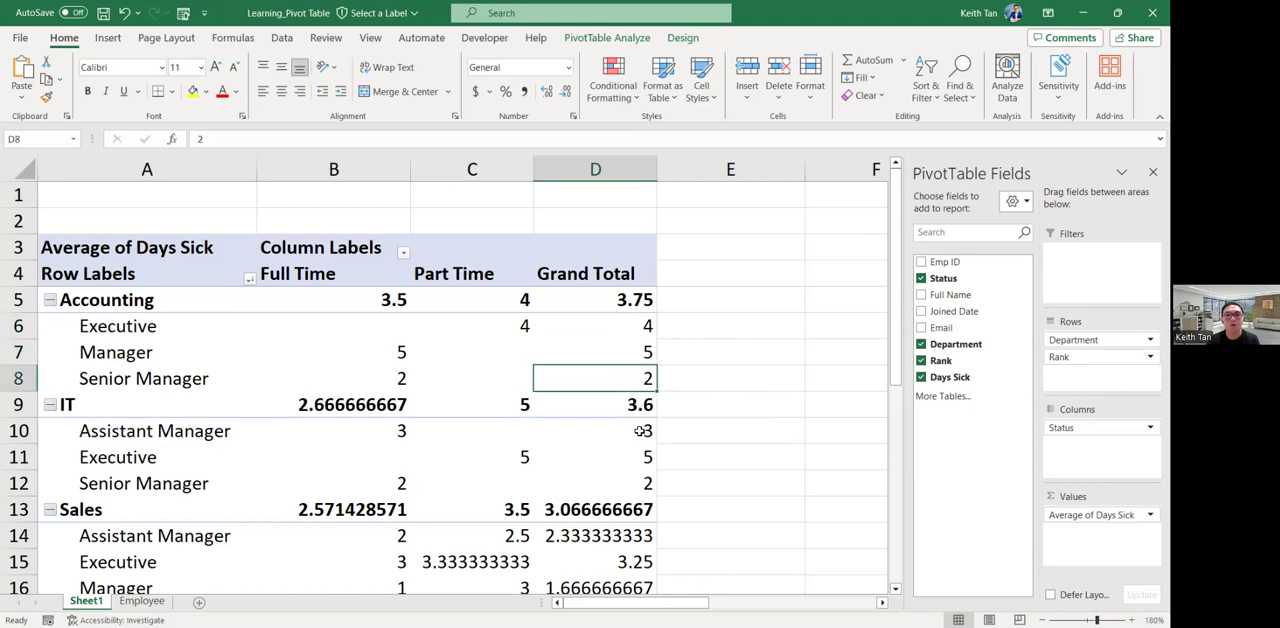
{"action": "left_click", "coordinate": [640, 430]}
{"action": "left_click", "coordinate": [638, 452]}
{"action": "left_click", "coordinate": [637, 486]}
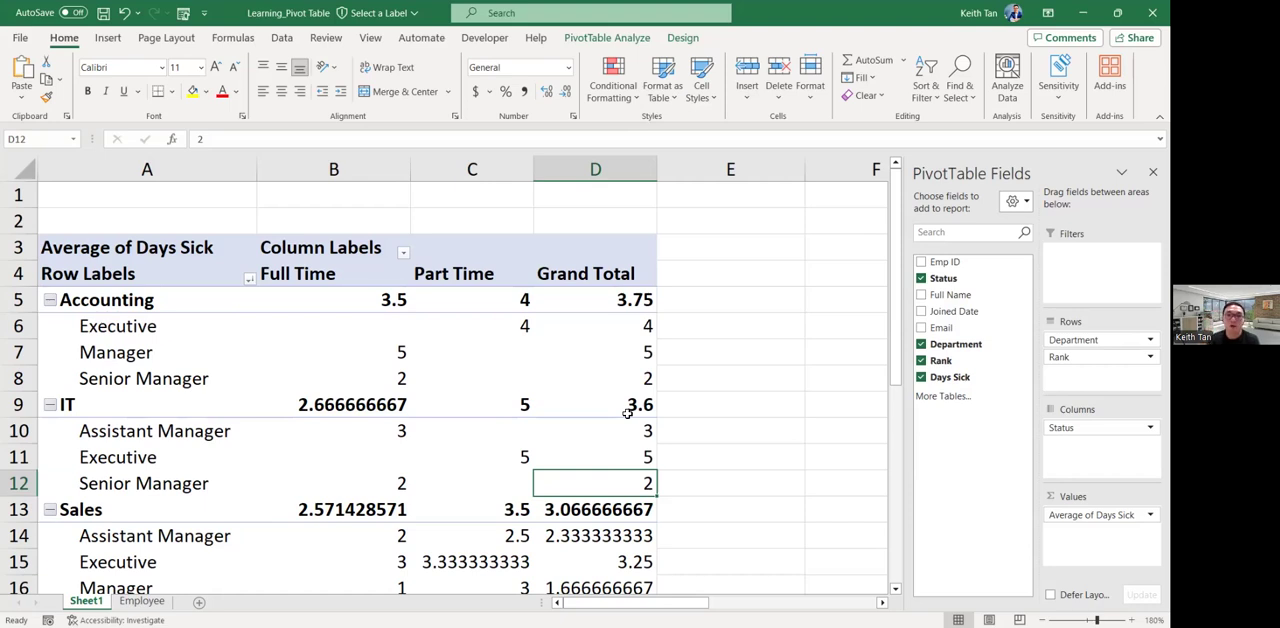
Sort the ranks within each department by their Grand Total average of sick days from largest to smallest.
{"action": "left_click", "coordinate": [632, 327]}
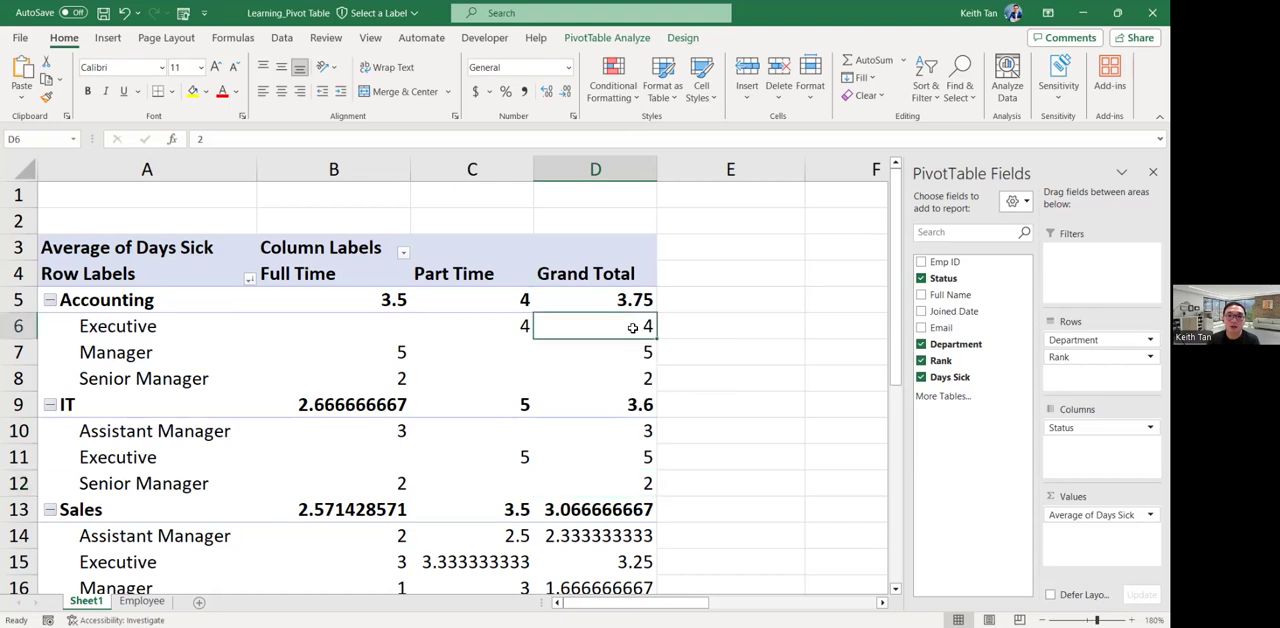
{"action": "right_click", "coordinate": [632, 327]}
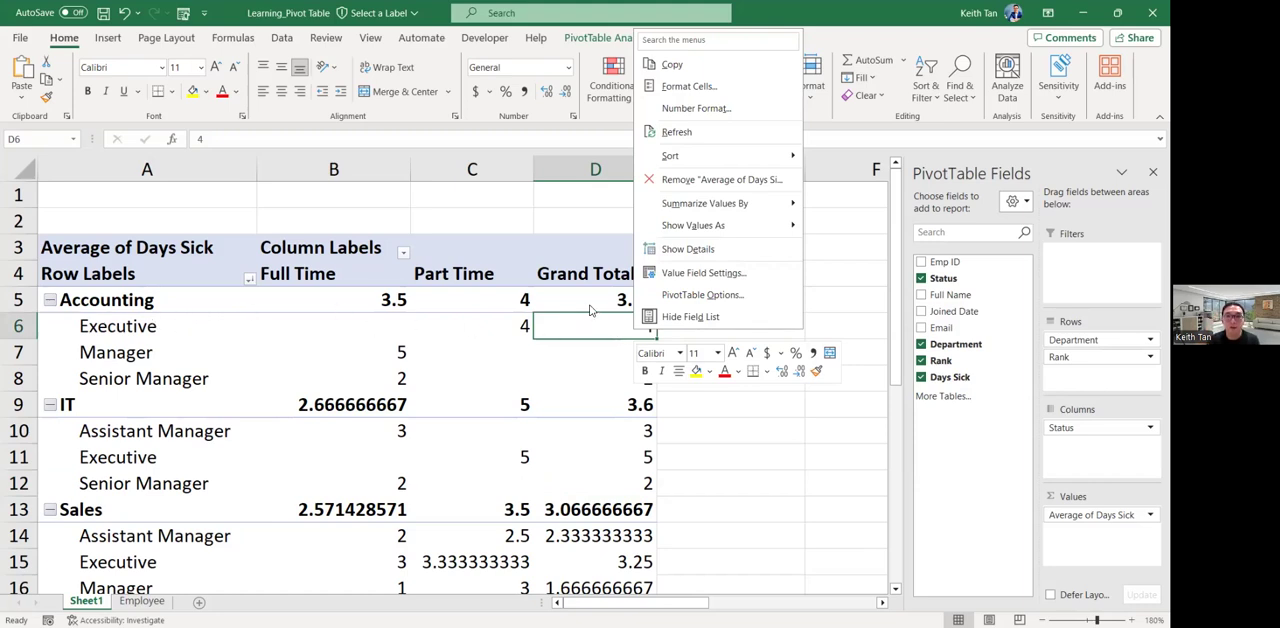
{"action": "left_click", "coordinate": [606, 299]}
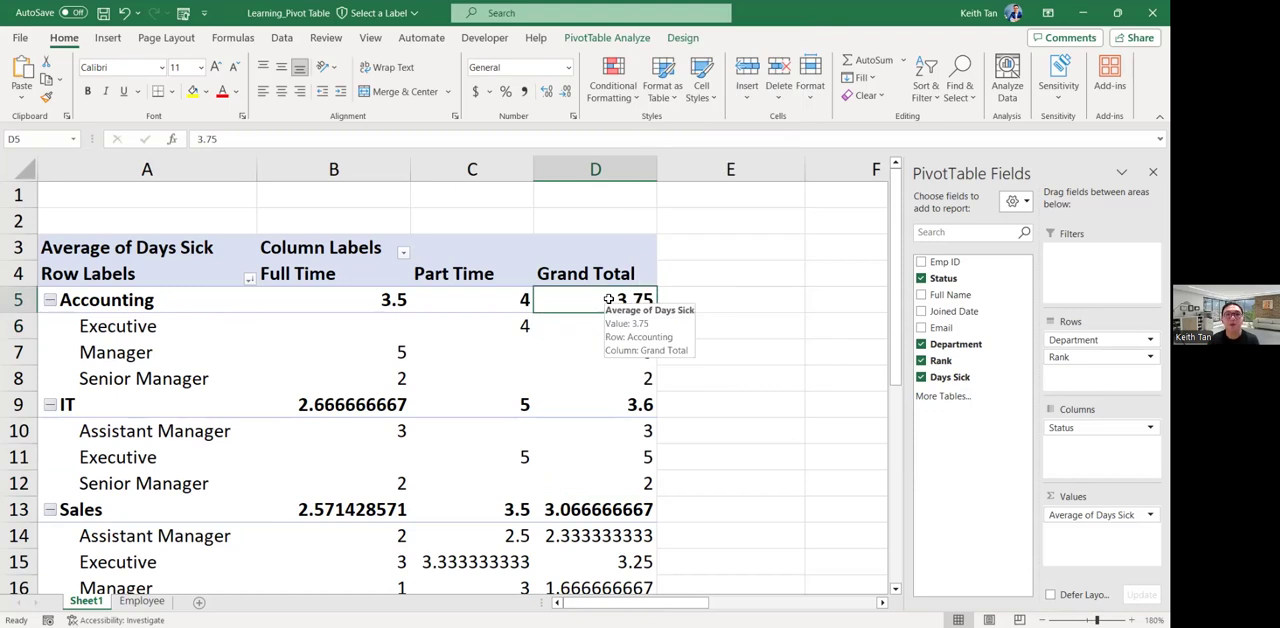
{"action": "left_click", "coordinate": [582, 324]}
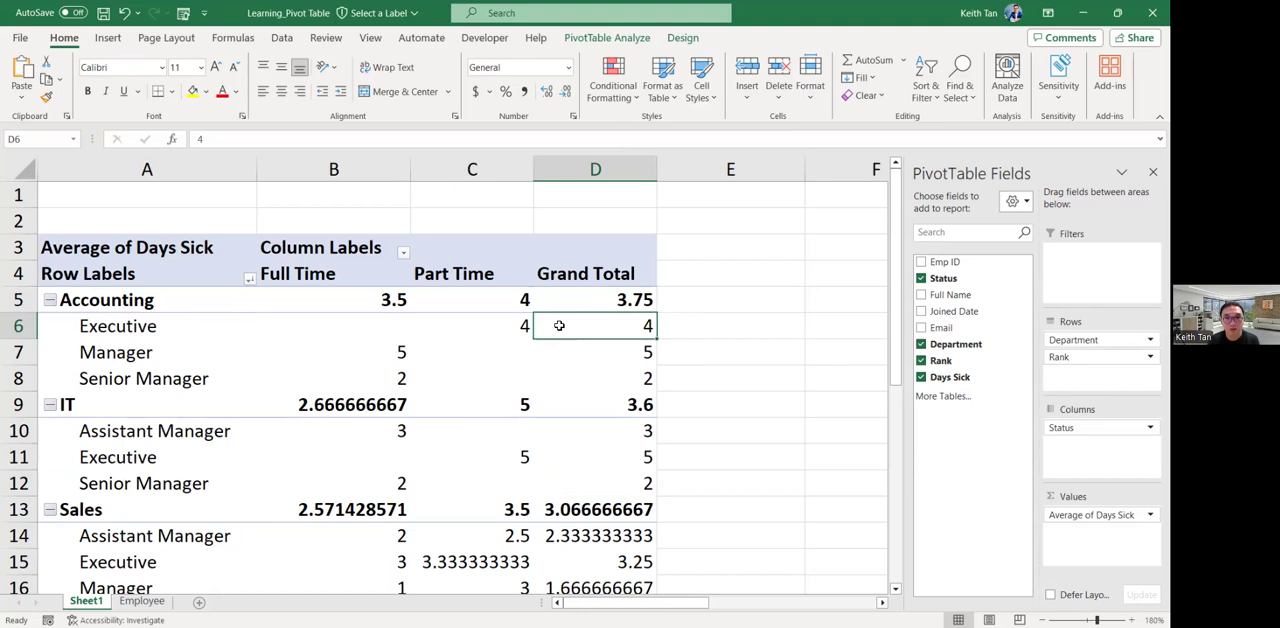
{"action": "right_click", "coordinate": [559, 325]}
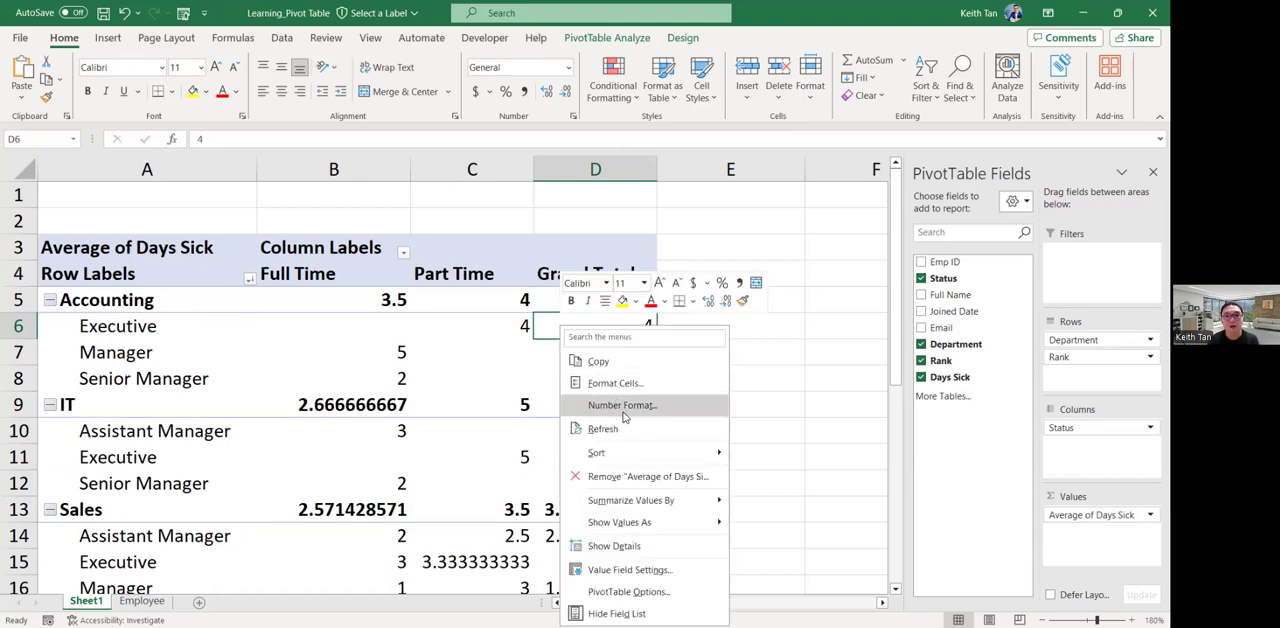
{"action": "mouse_move", "coordinate": [655, 462]}
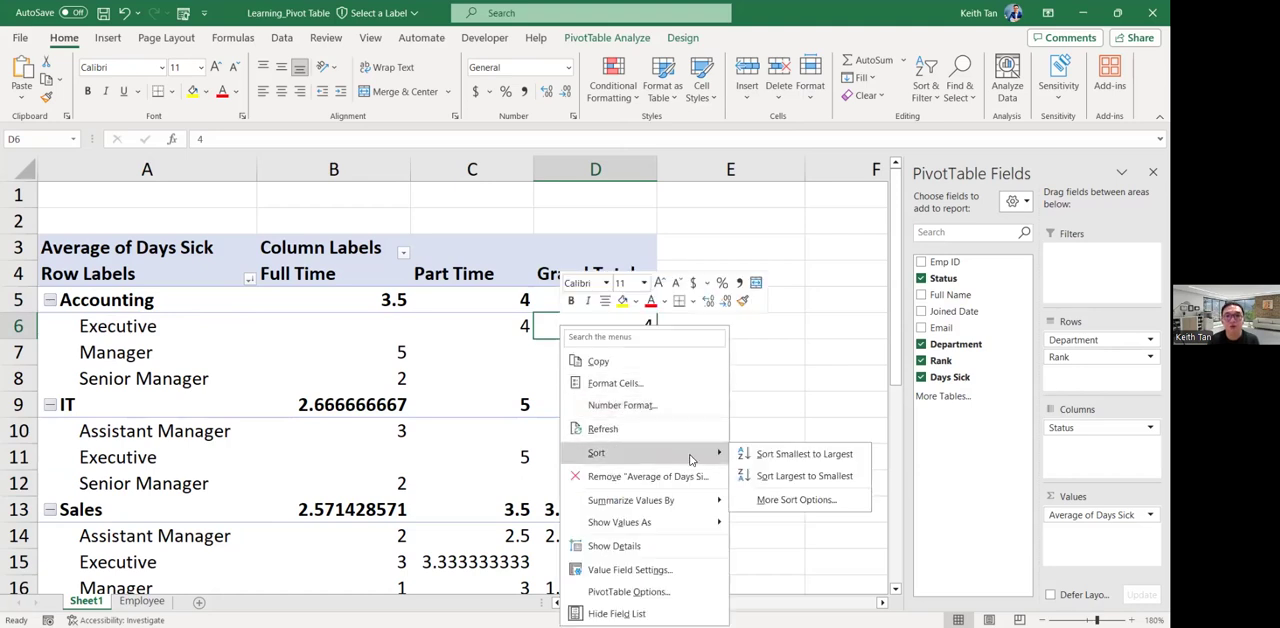
{"action": "left_click", "coordinate": [782, 477]}
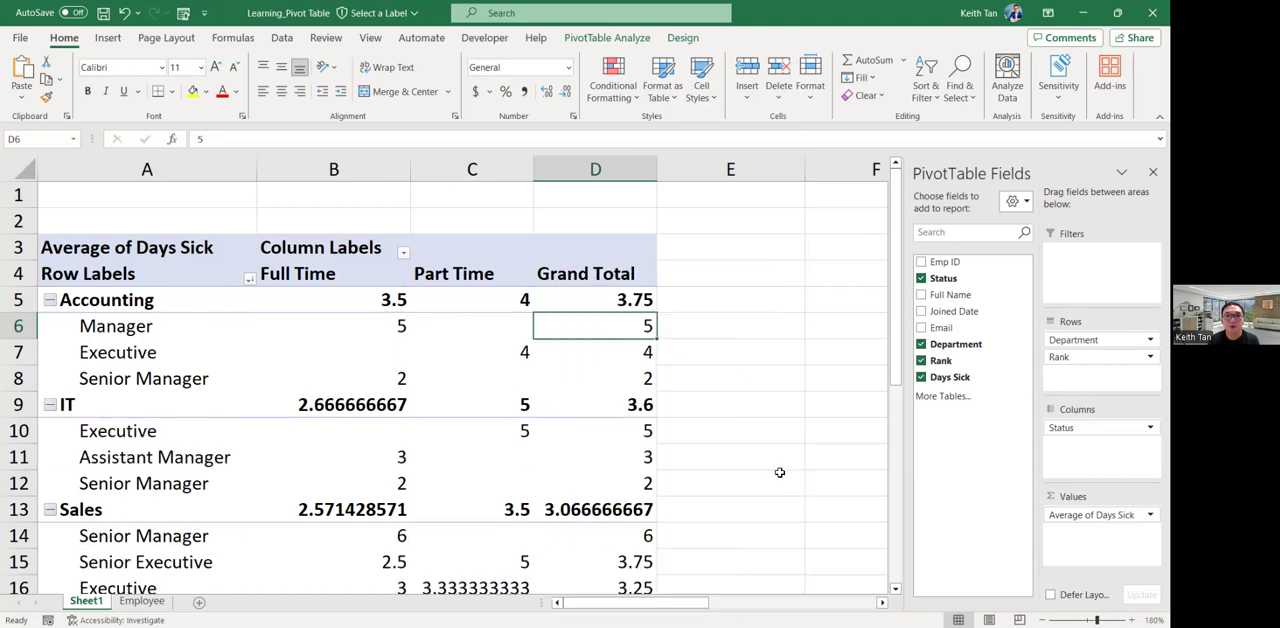
Review the sorted rank averages in the Grand Total column for every department, from Accounting to Customer Service.
{"action": "left_click", "coordinate": [641, 350]}
{"action": "left_click", "coordinate": [638, 374]}
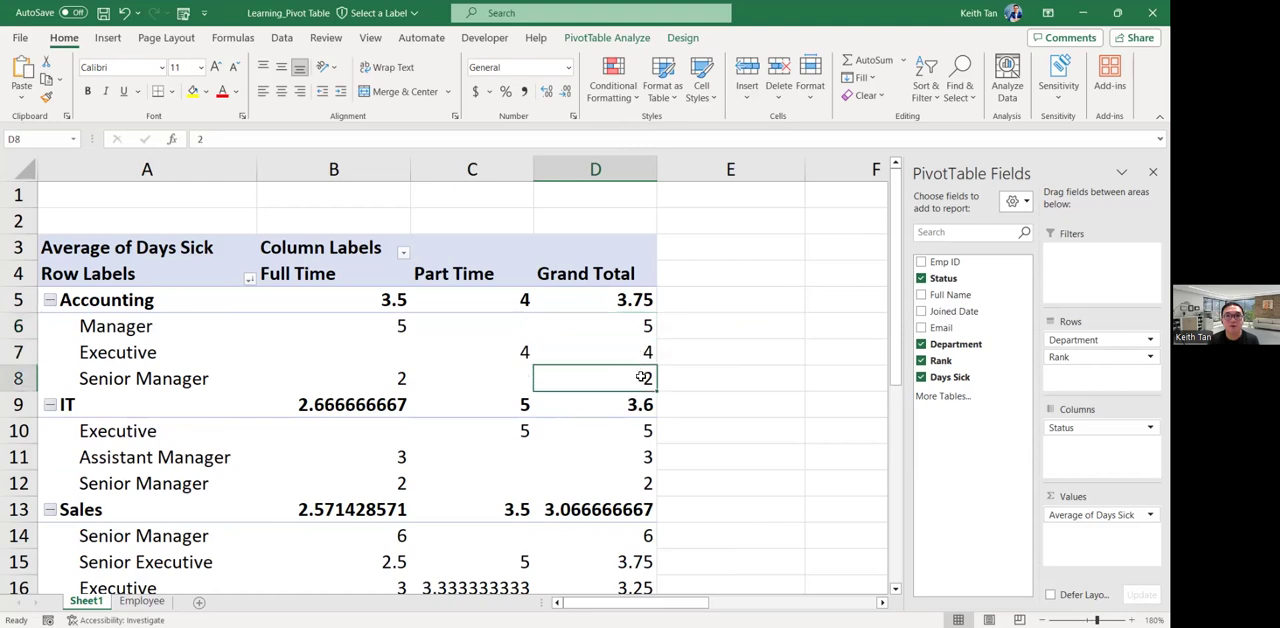
{"action": "left_click", "coordinate": [624, 433]}
{"action": "left_click", "coordinate": [625, 459]}
{"action": "left_click", "coordinate": [628, 483]}
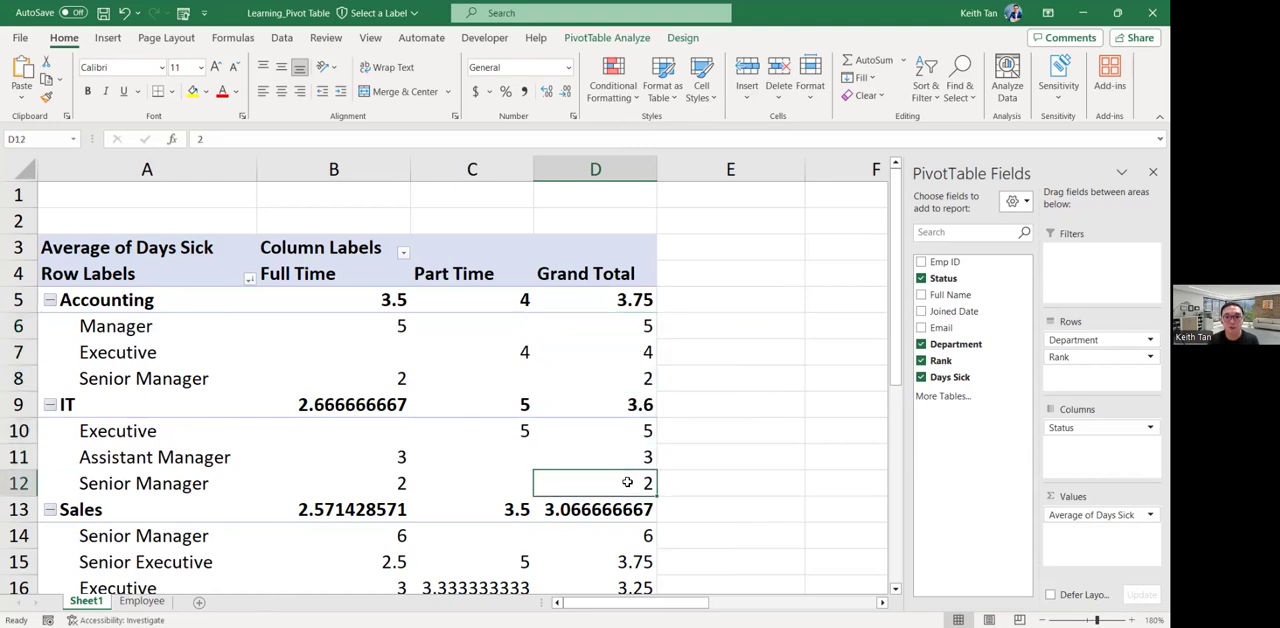
{"action": "scroll", "coordinate": [630, 410], "scroll_direction": "down", "scroll_amount": 1}
{"action": "scroll", "coordinate": [640, 400], "scroll_direction": "down", "scroll_amount": 1}
{"action": "left_click", "coordinate": [642, 383]}
{"action": "left_click", "coordinate": [601, 484]}
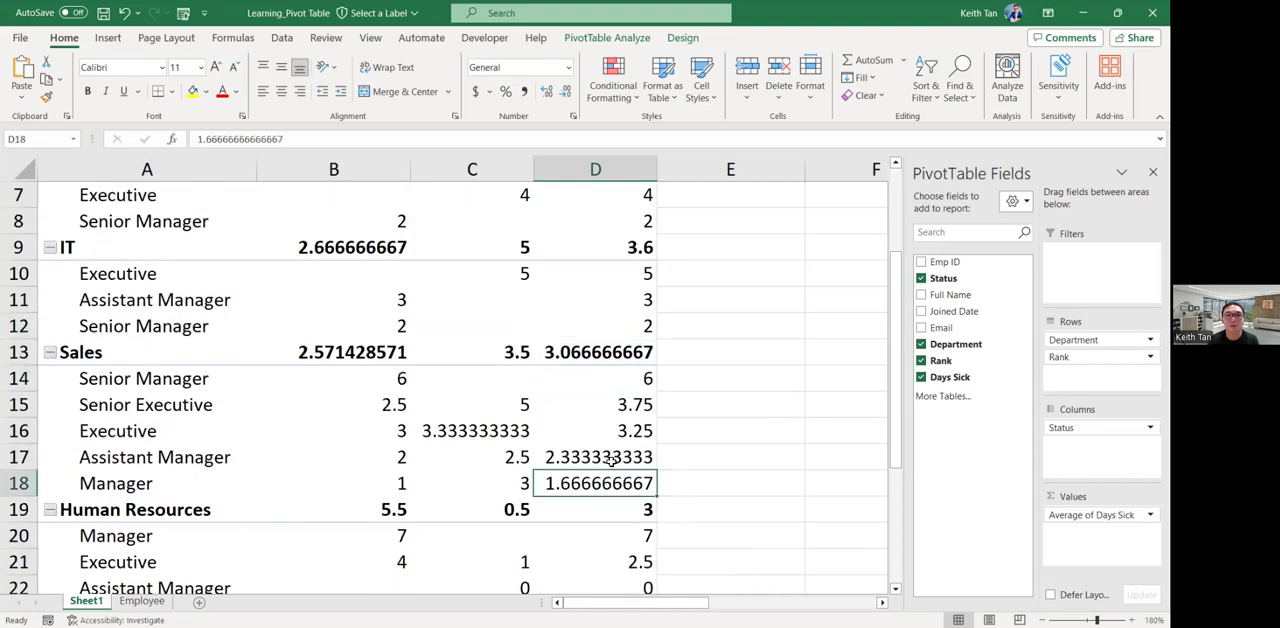
{"action": "scroll", "coordinate": [610, 463], "scroll_direction": "down", "scroll_amount": 1}
{"action": "left_click", "coordinate": [636, 456]}
{"action": "left_click", "coordinate": [624, 505]}
{"action": "scroll", "coordinate": [620, 495], "scroll_direction": "down", "scroll_amount": 3}
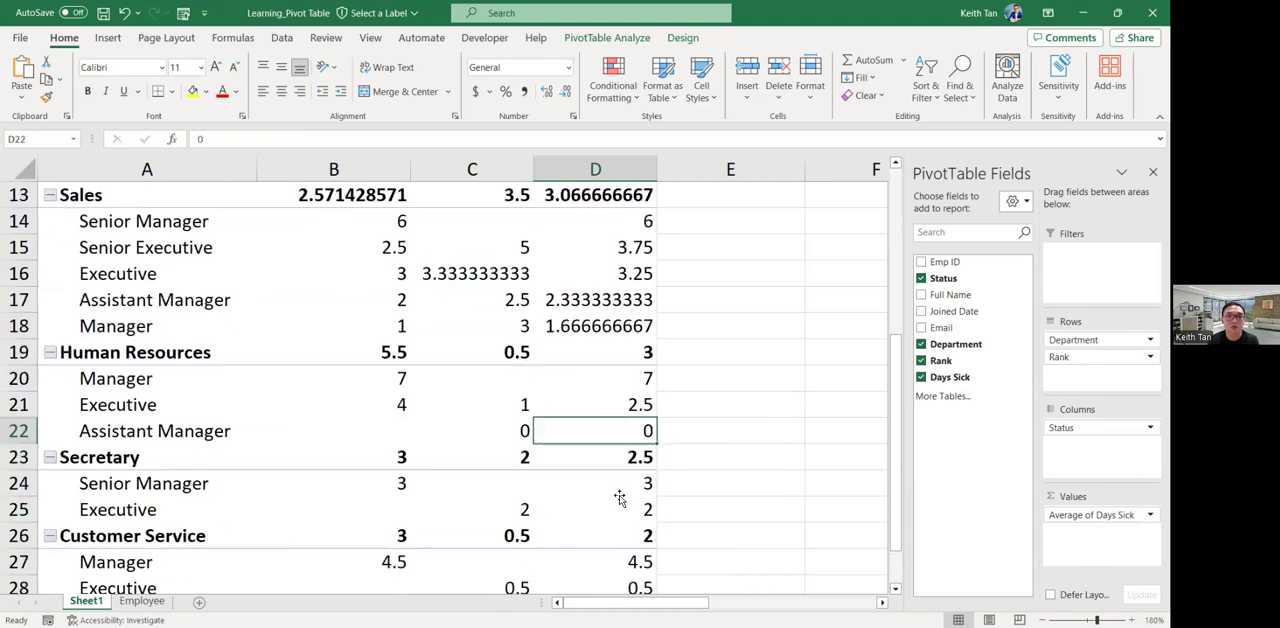
{"action": "left_click", "coordinate": [636, 410]}
{"action": "left_click", "coordinate": [633, 452]}
{"action": "scroll", "coordinate": [628, 443], "scroll_direction": "up", "scroll_amount": 2}
{"action": "scroll", "coordinate": [628, 443], "scroll_direction": "up", "scroll_amount": 3}
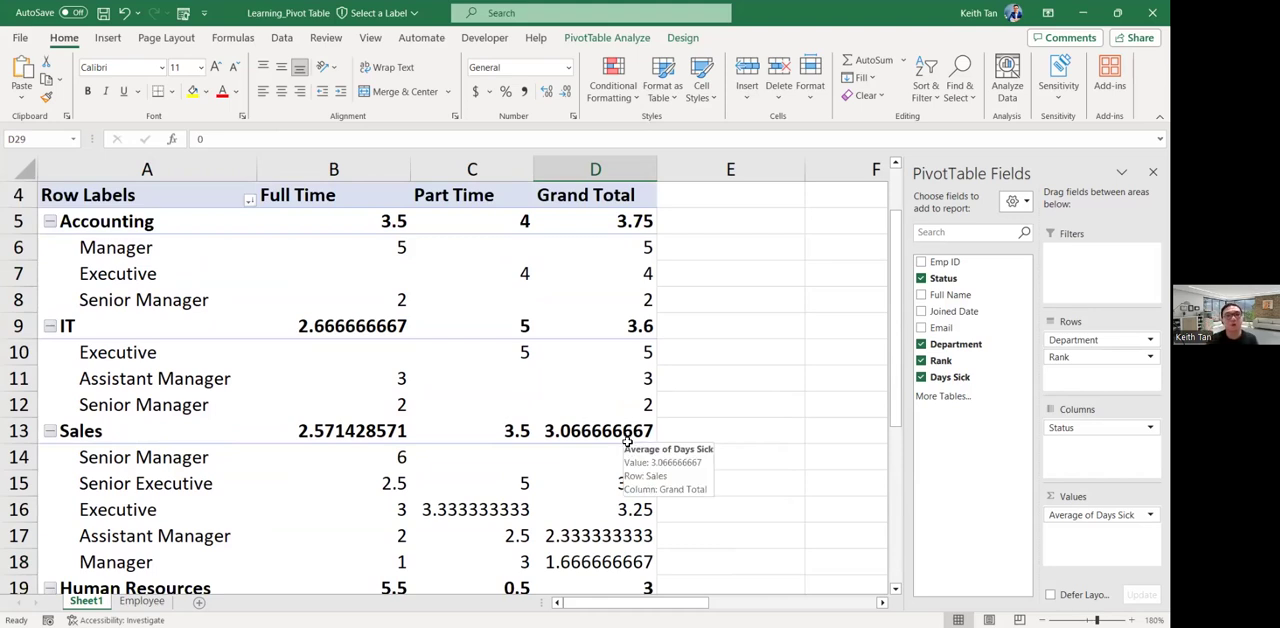
{"action": "left_click", "coordinate": [648, 220]}
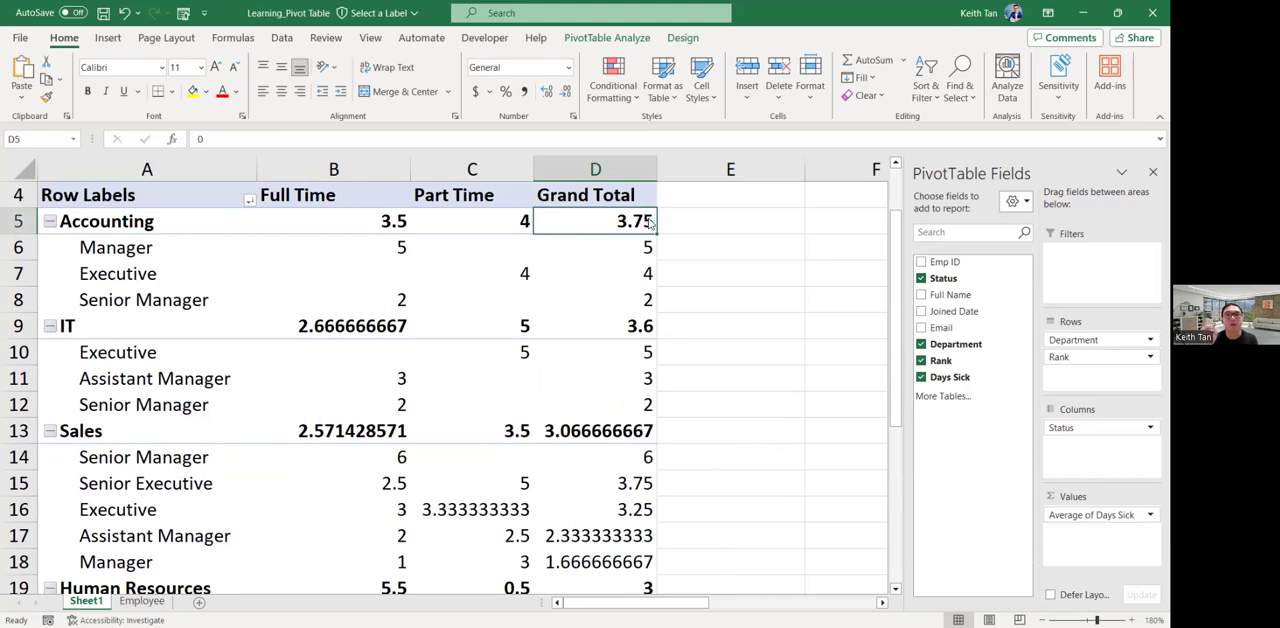
{"action": "right_click", "coordinate": [648, 220]}
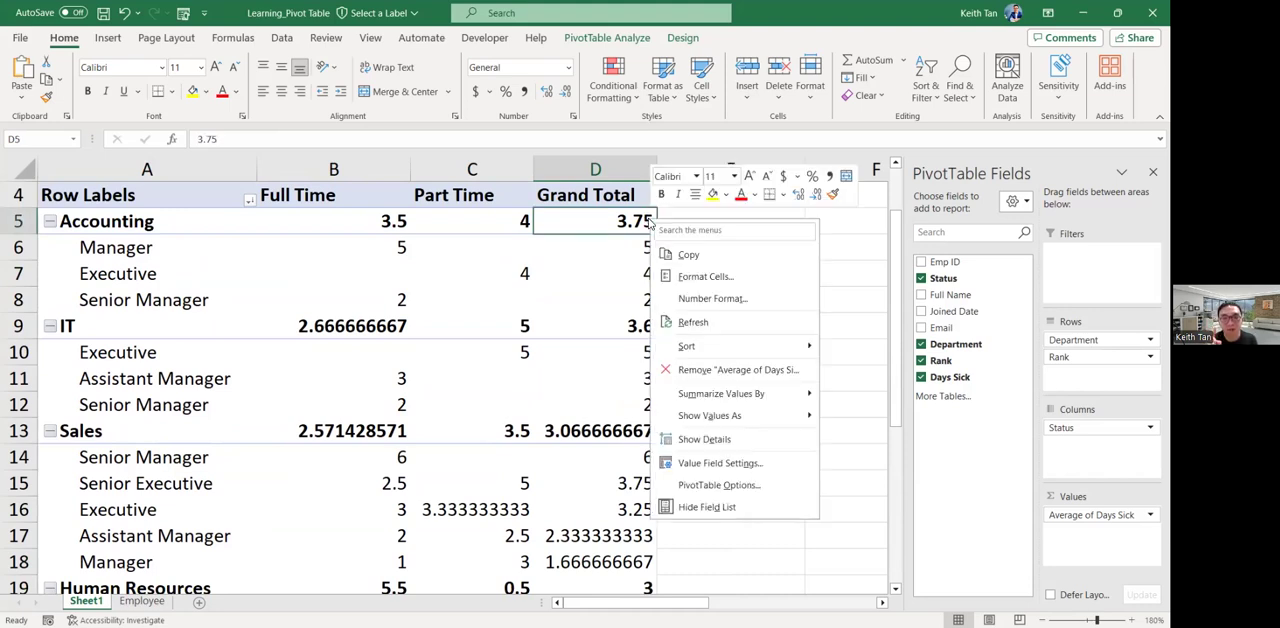
{"action": "left_click", "coordinate": [590, 249]}
{"action": "right_click", "coordinate": [592, 249]}
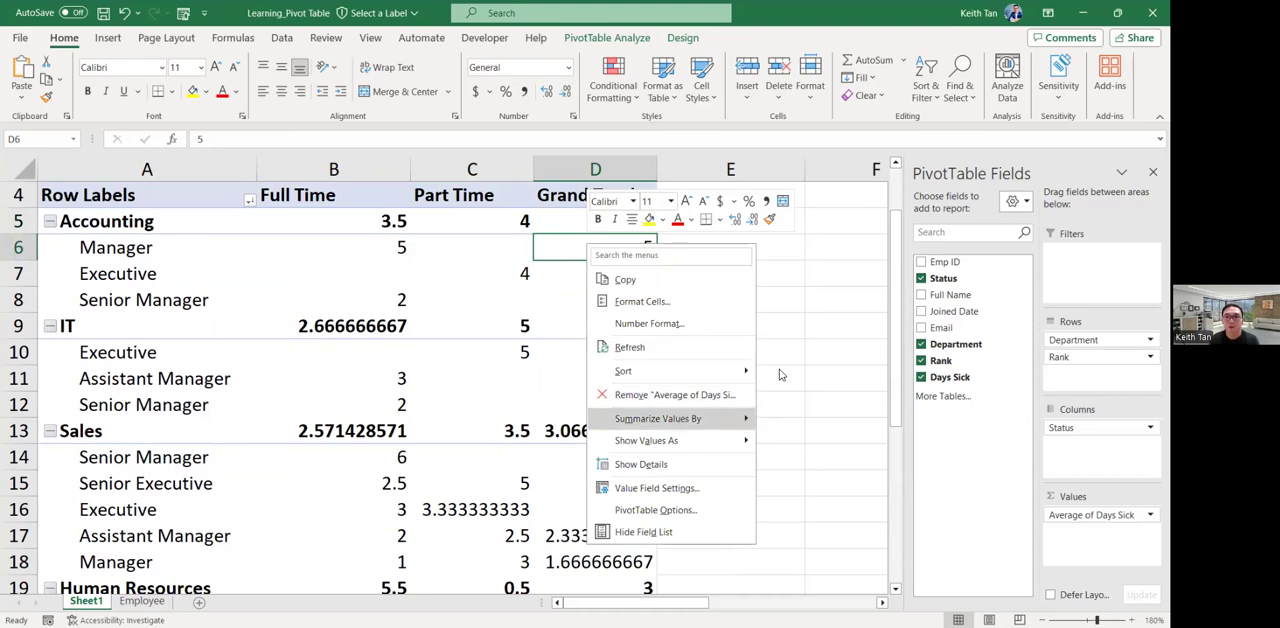
{"action": "left_click", "coordinate": [786, 262]}
{"action": "mouse_move", "coordinate": [613, 224]}
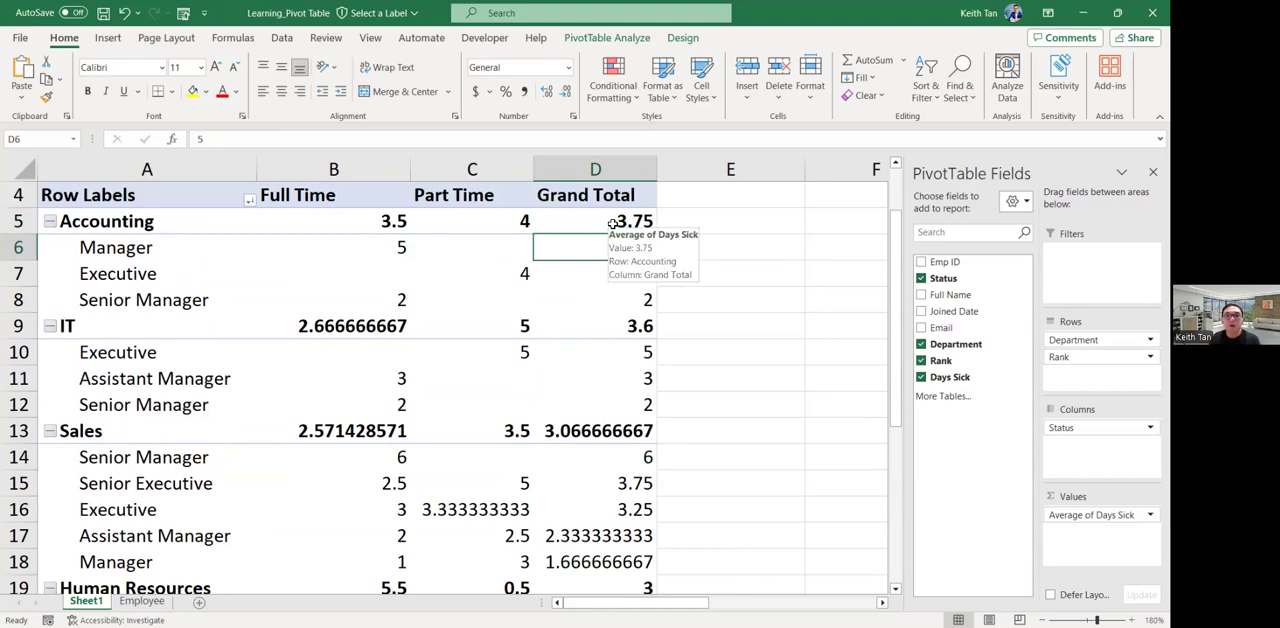
{"action": "left_click", "coordinate": [613, 224]}
{"action": "mouse_move", "coordinate": [492, 248]}
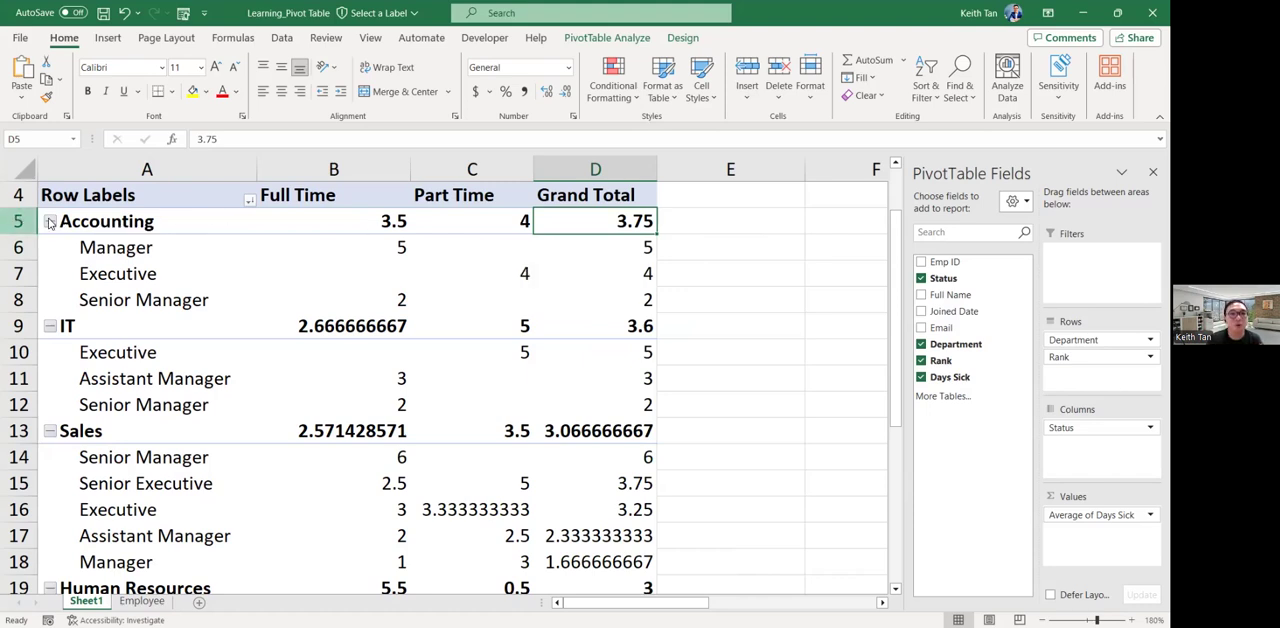
{"action": "left_click", "coordinate": [155, 225]}
{"action": "left_click", "coordinate": [125, 326]}
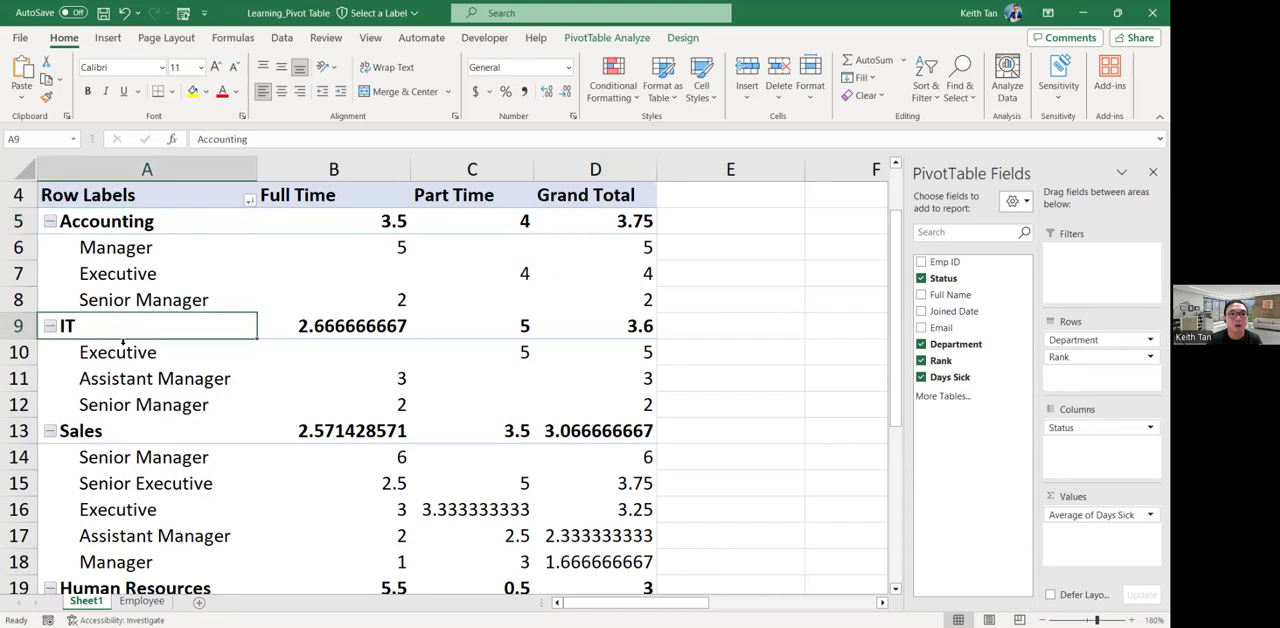
{"action": "left_click", "coordinate": [120, 430]}
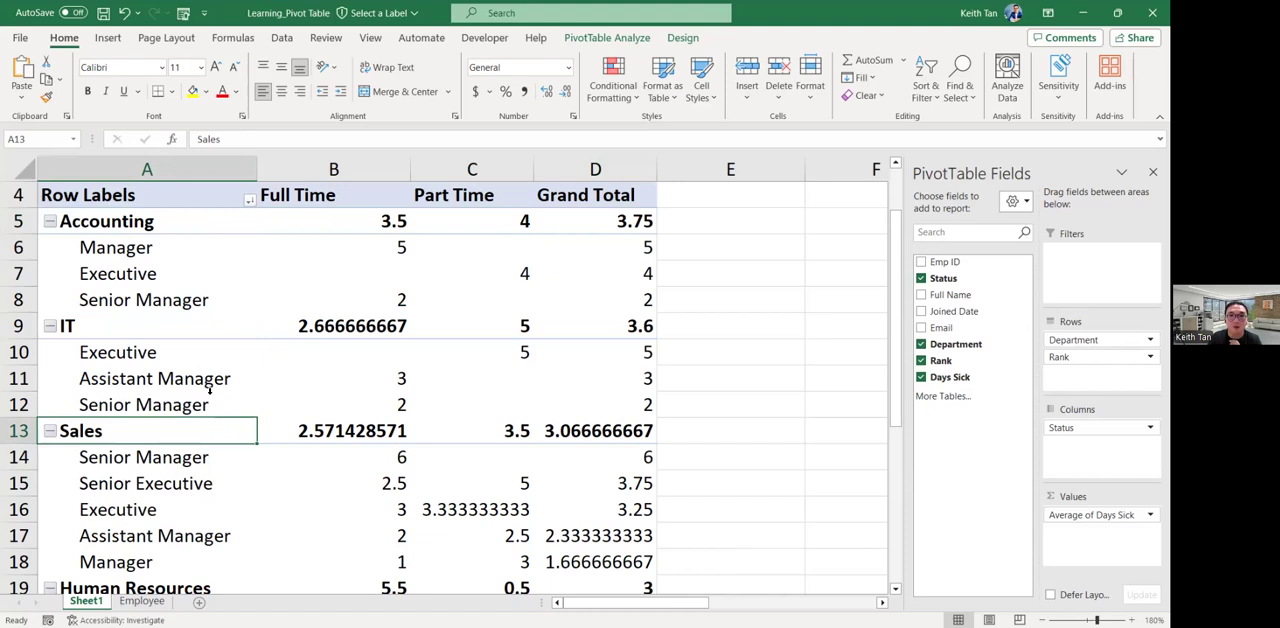
Collapse the departments one at a time, from Accounting down to Customer Service, hiding their nested ranks.
{"action": "left_click", "coordinate": [178, 224]}
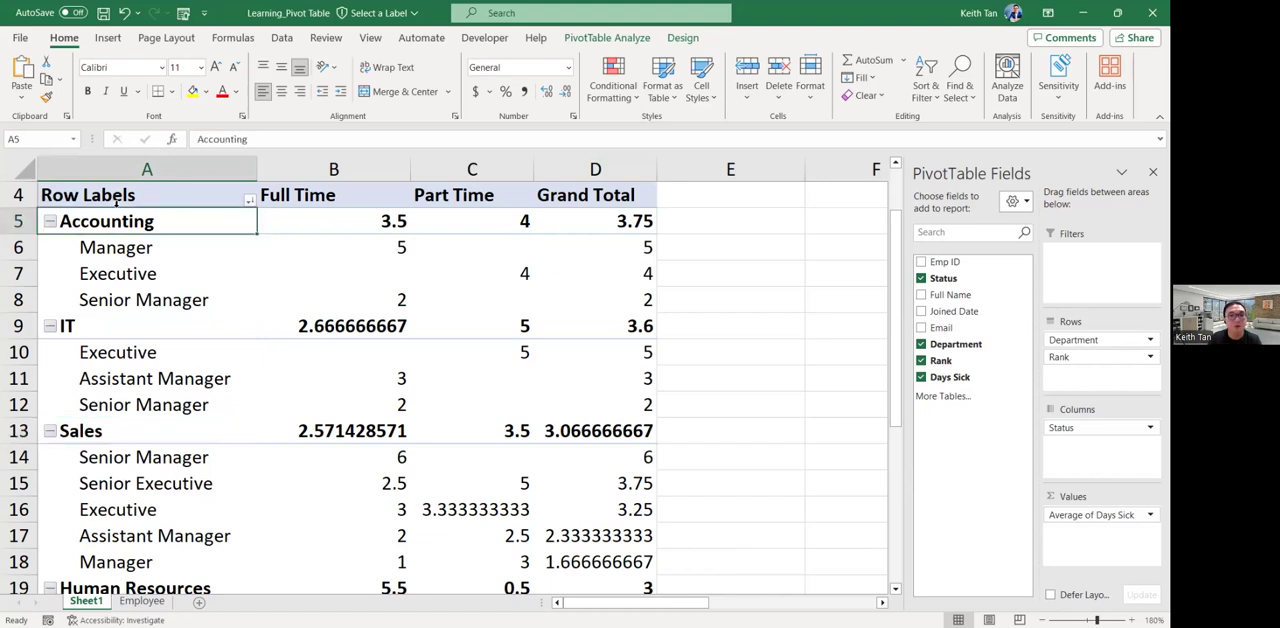
{"action": "left_click", "coordinate": [48, 224]}
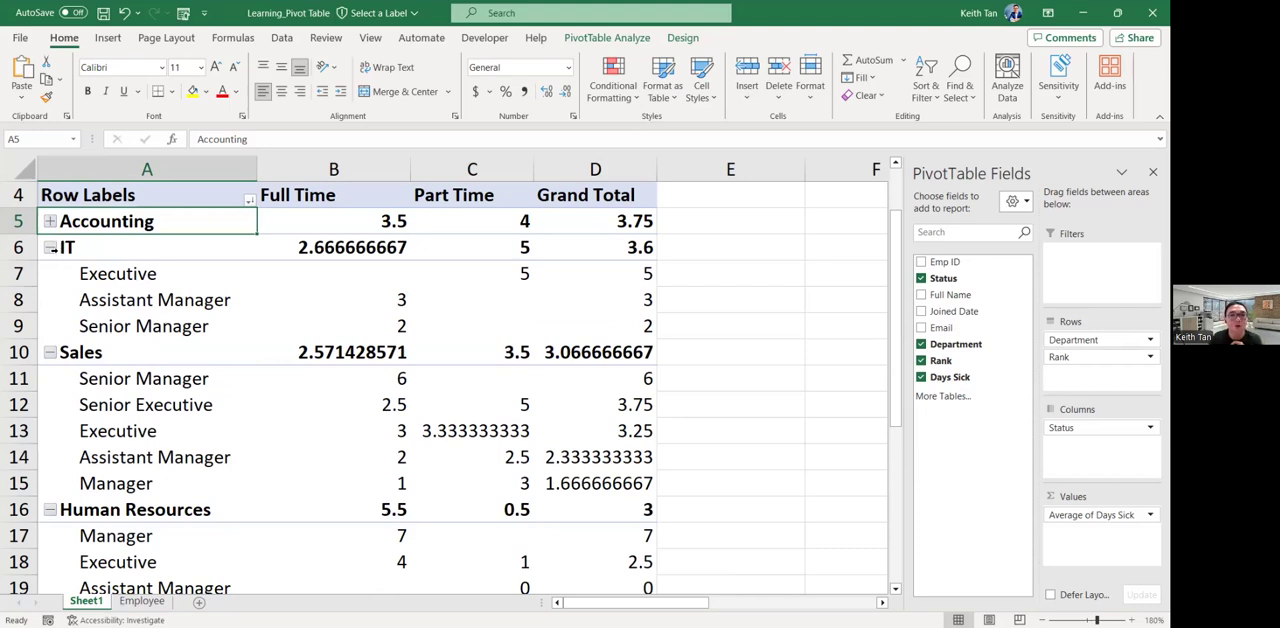
{"action": "left_click", "coordinate": [50, 247]}
{"action": "left_click", "coordinate": [50, 273]}
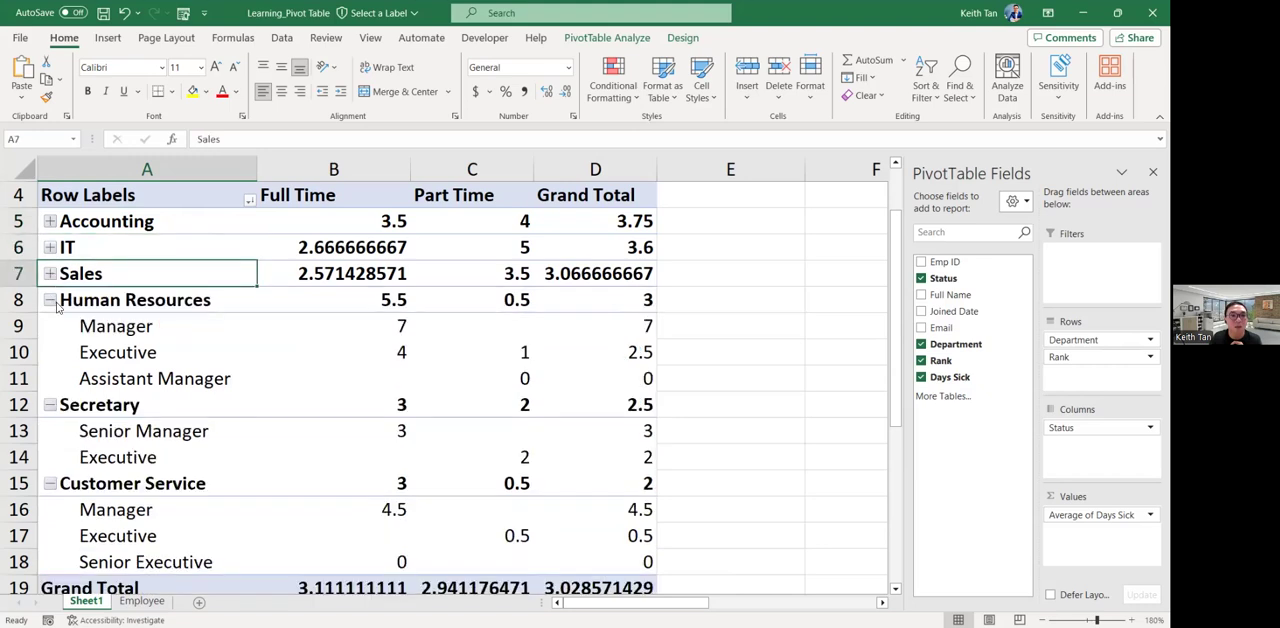
{"action": "left_click", "coordinate": [50, 300]}
{"action": "left_click", "coordinate": [50, 326]}
{"action": "left_click", "coordinate": [51, 352]}
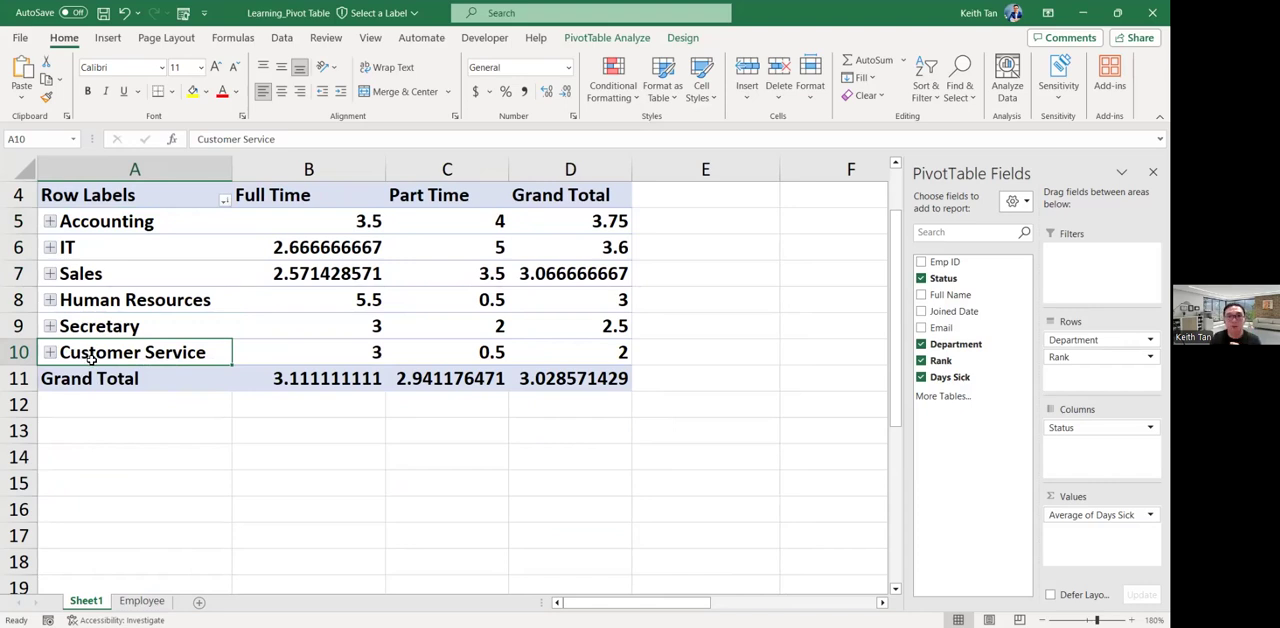
Expand the departments one at a time, from Accounting down to Customer Service, to show their nested ranks.
{"action": "left_click", "coordinate": [49, 222]}
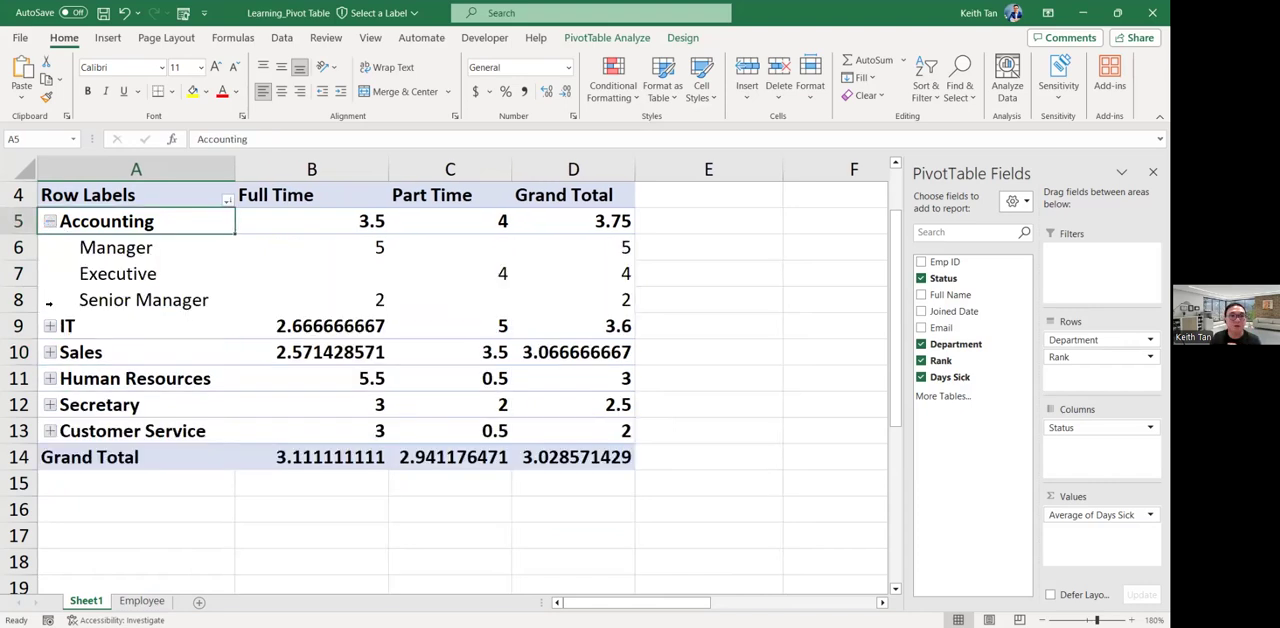
{"action": "left_click", "coordinate": [49, 326]}
{"action": "left_click", "coordinate": [49, 431]}
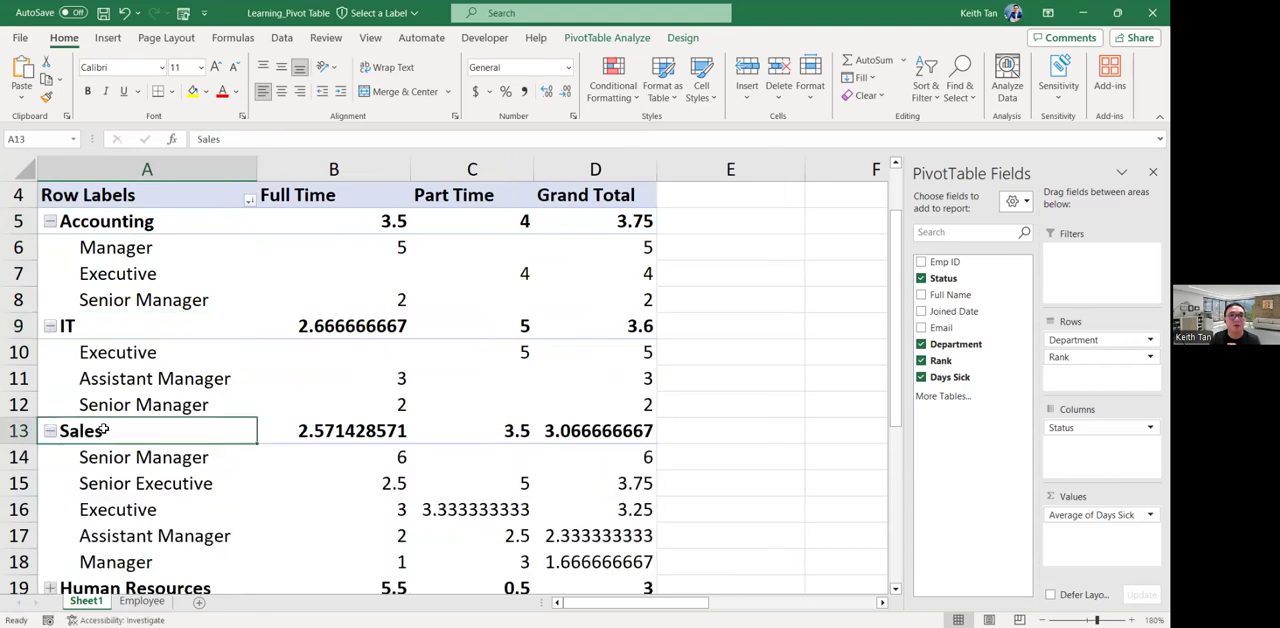
{"action": "scroll", "coordinate": [103, 430], "scroll_direction": "down", "scroll_amount": 2}
{"action": "left_click", "coordinate": [49, 431]}
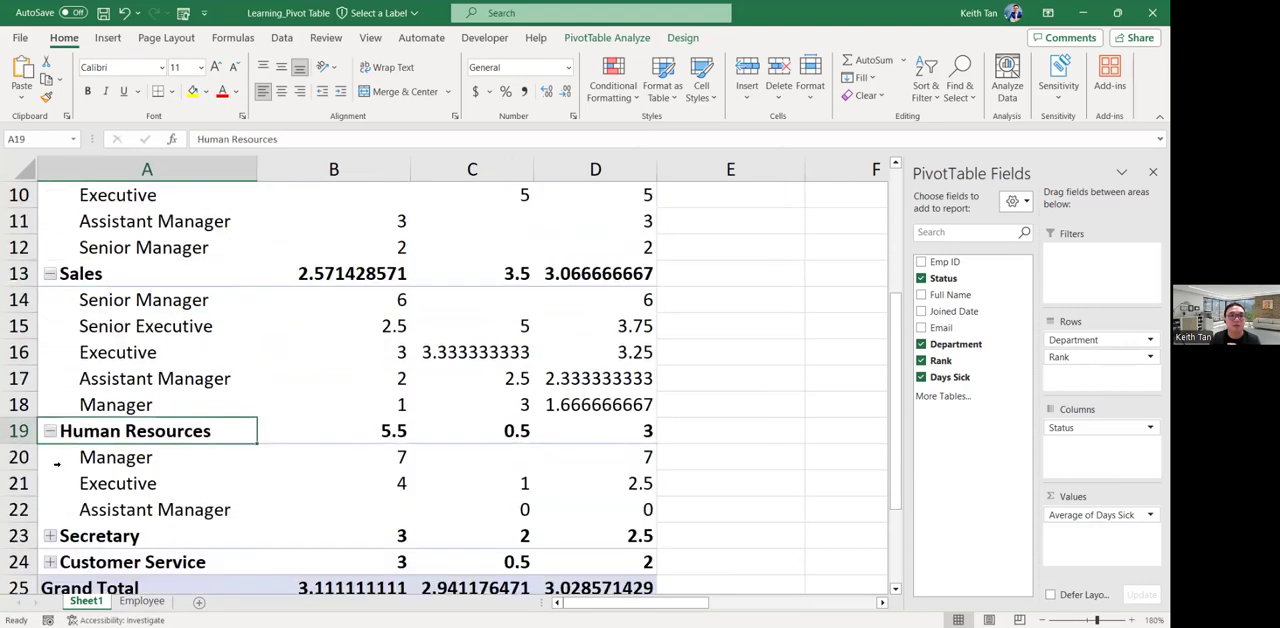
{"action": "left_click", "coordinate": [49, 536]}
{"action": "scroll", "coordinate": [74, 517], "scroll_direction": "down", "scroll_amount": 2}
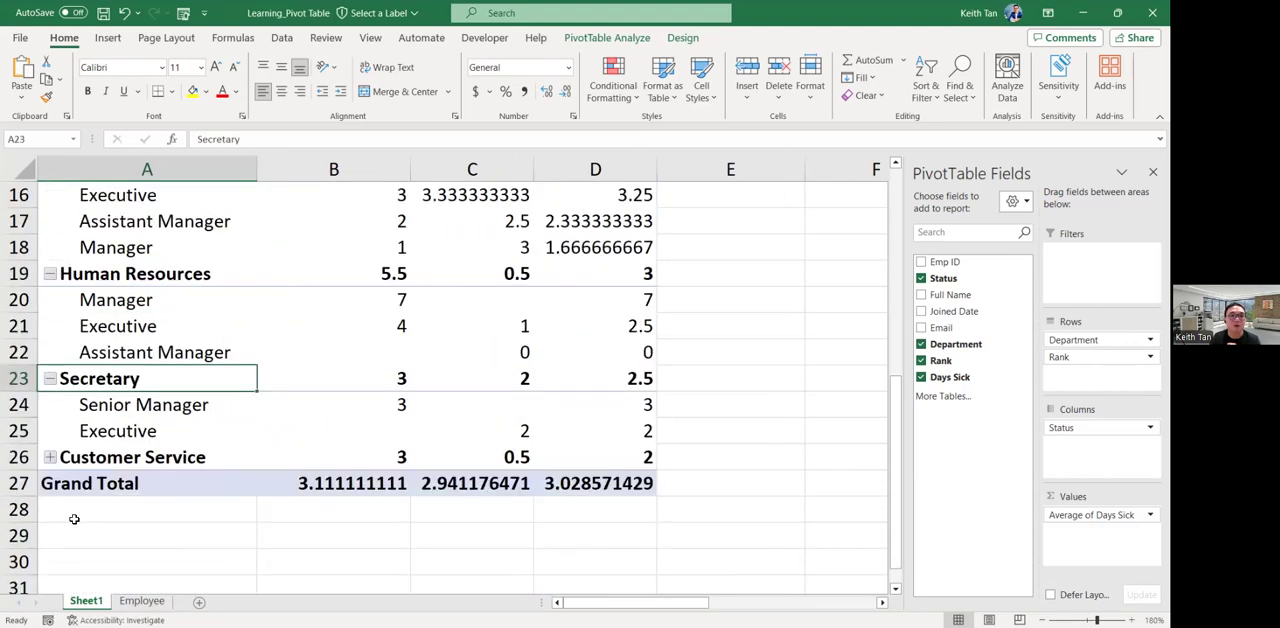
{"action": "left_click", "coordinate": [50, 457]}
{"action": "scroll", "coordinate": [156, 443], "scroll_direction": "up", "scroll_amount": 3}
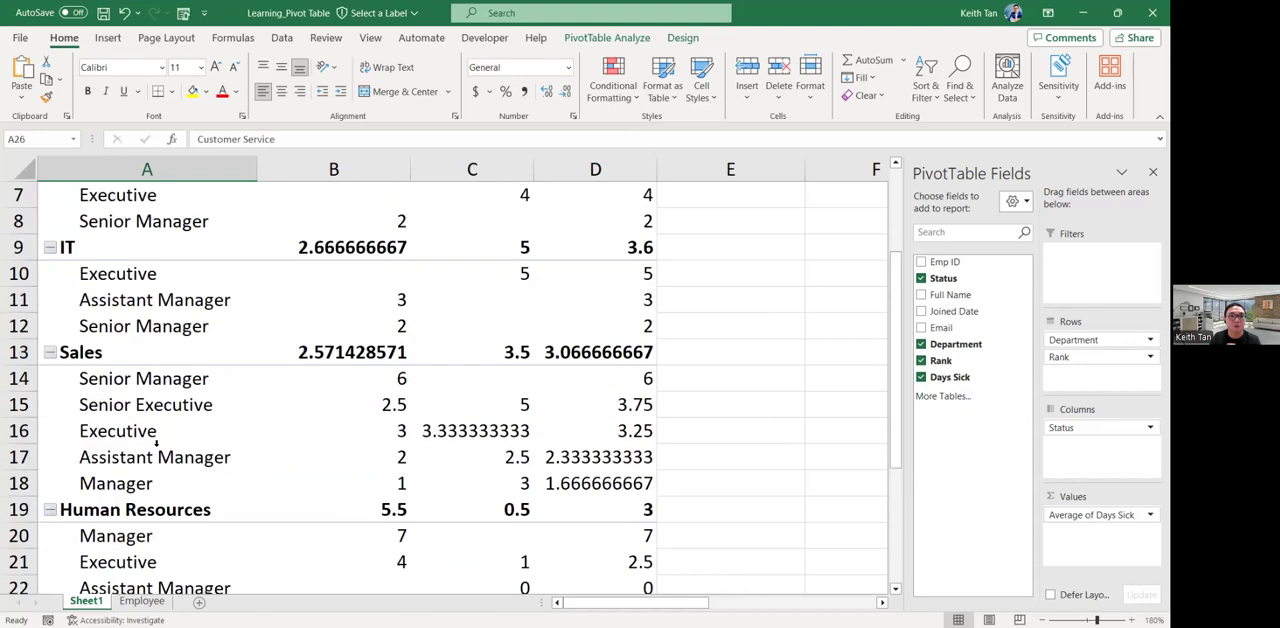
{"action": "scroll", "coordinate": [156, 443], "scroll_direction": "up", "scroll_amount": 2}
{"action": "scroll", "coordinate": [155, 445], "scroll_direction": "down", "scroll_amount": 1}
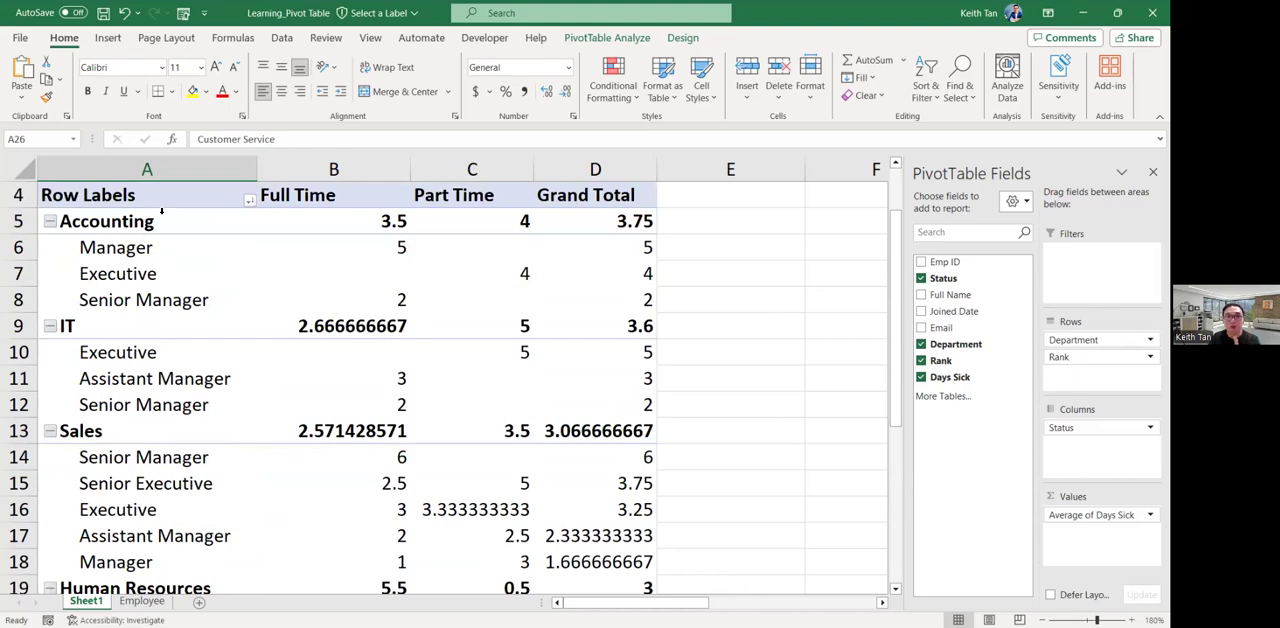
Collapse the entire Department field in one operation, starting from the Accounting row label.
{"action": "right_click", "coordinate": [130, 224]}
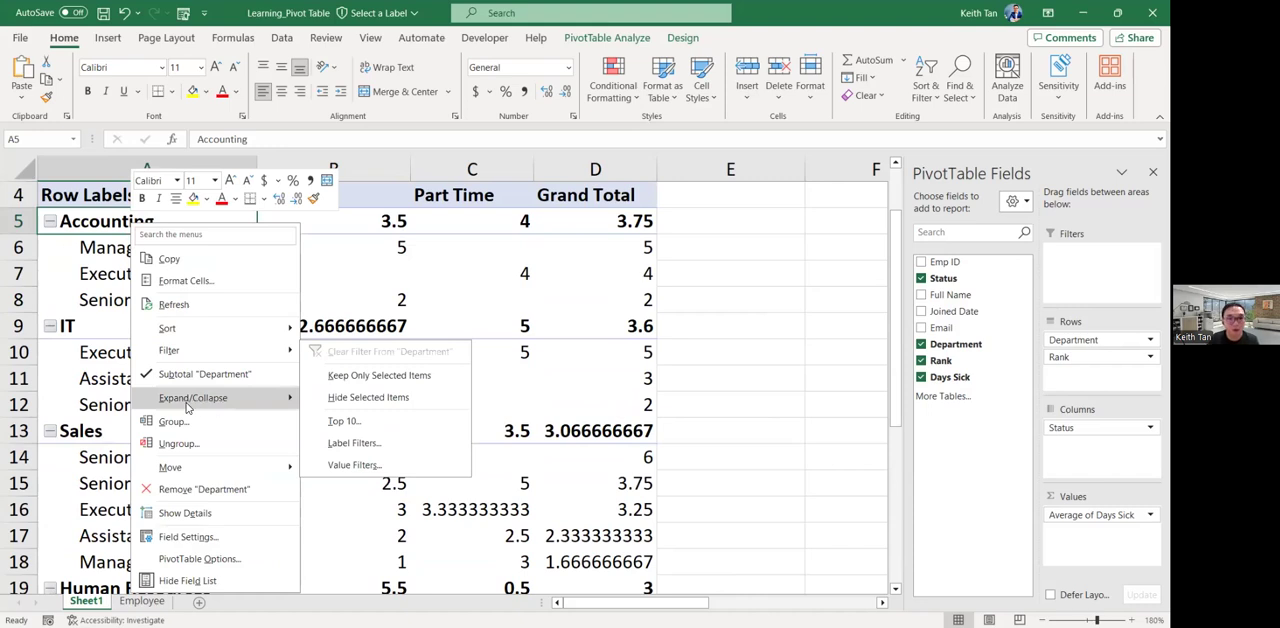
{"action": "mouse_move", "coordinate": [197, 408]}
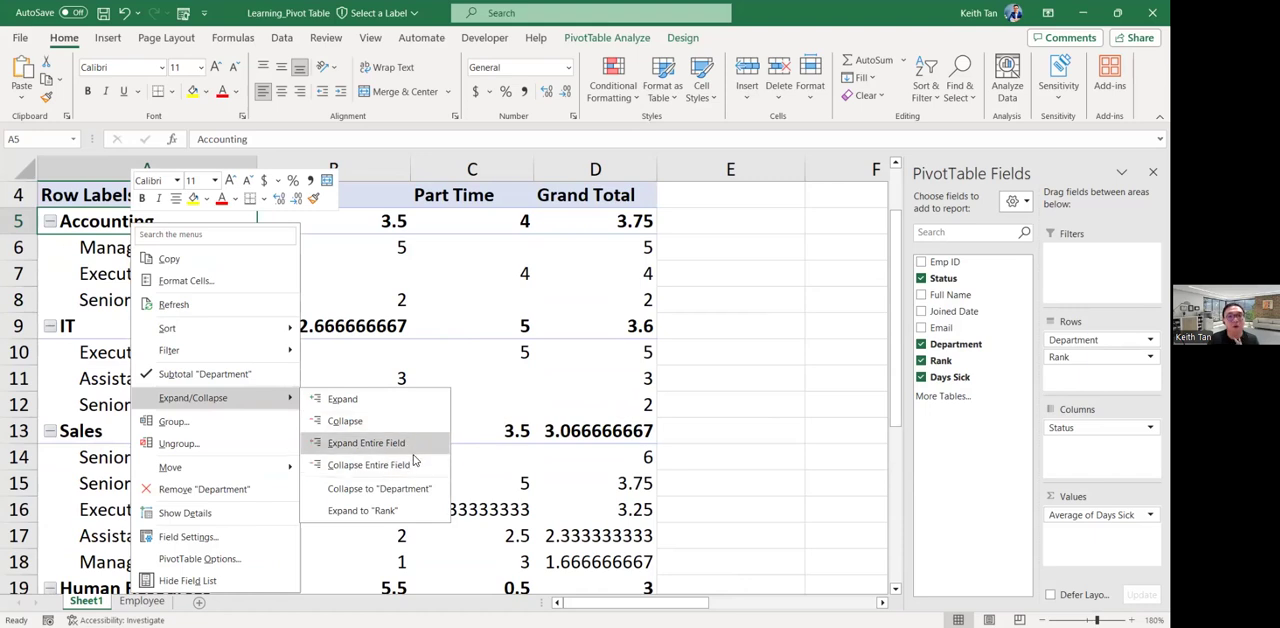
{"action": "left_click", "coordinate": [350, 466]}
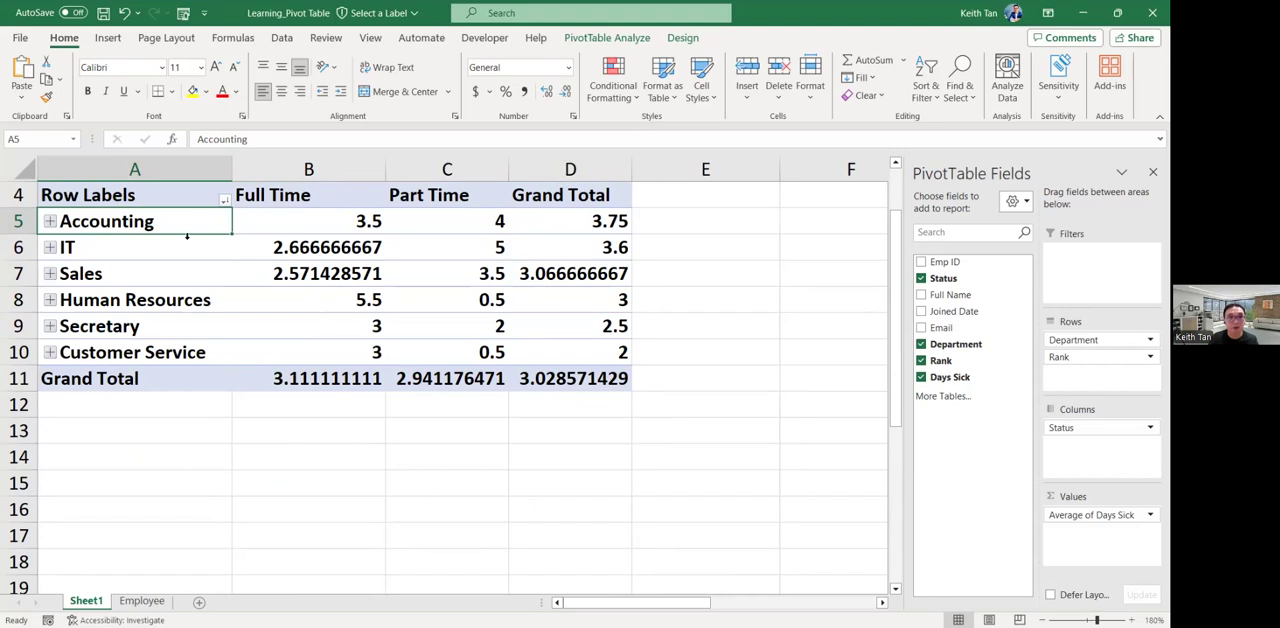
Expand the entire Department field in one operation from the Sales row label, showing all nested ranks.
{"action": "left_click", "coordinate": [118, 274]}
{"action": "right_click", "coordinate": [118, 274]}
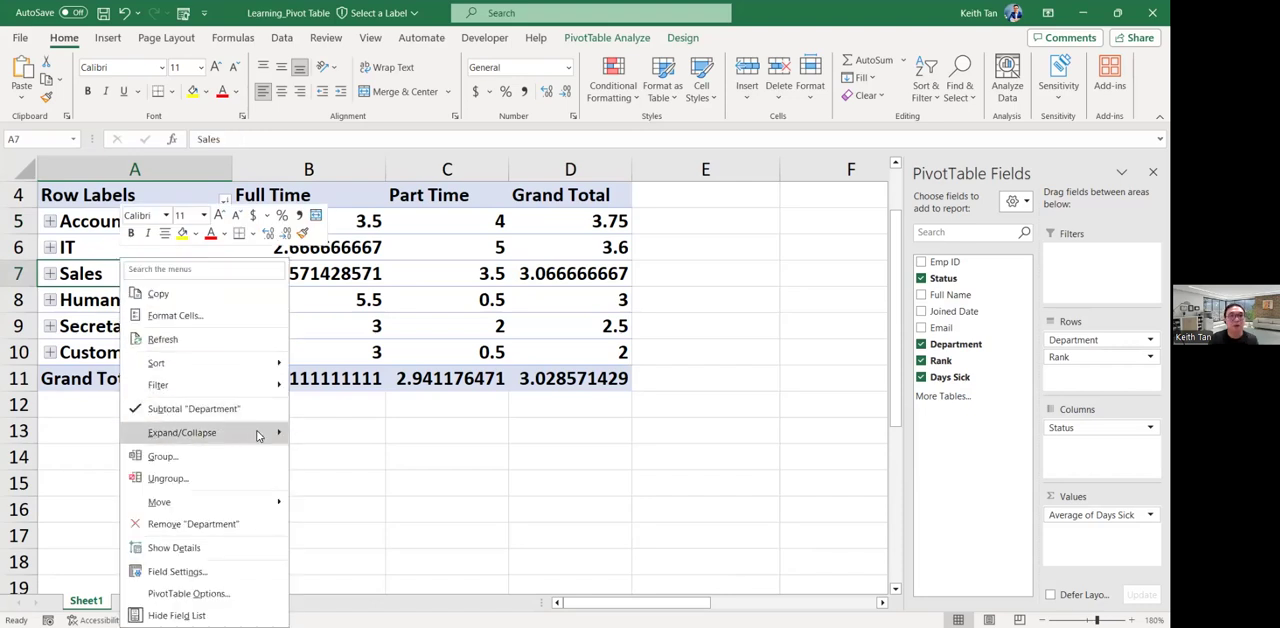
{"action": "mouse_move", "coordinate": [258, 435]}
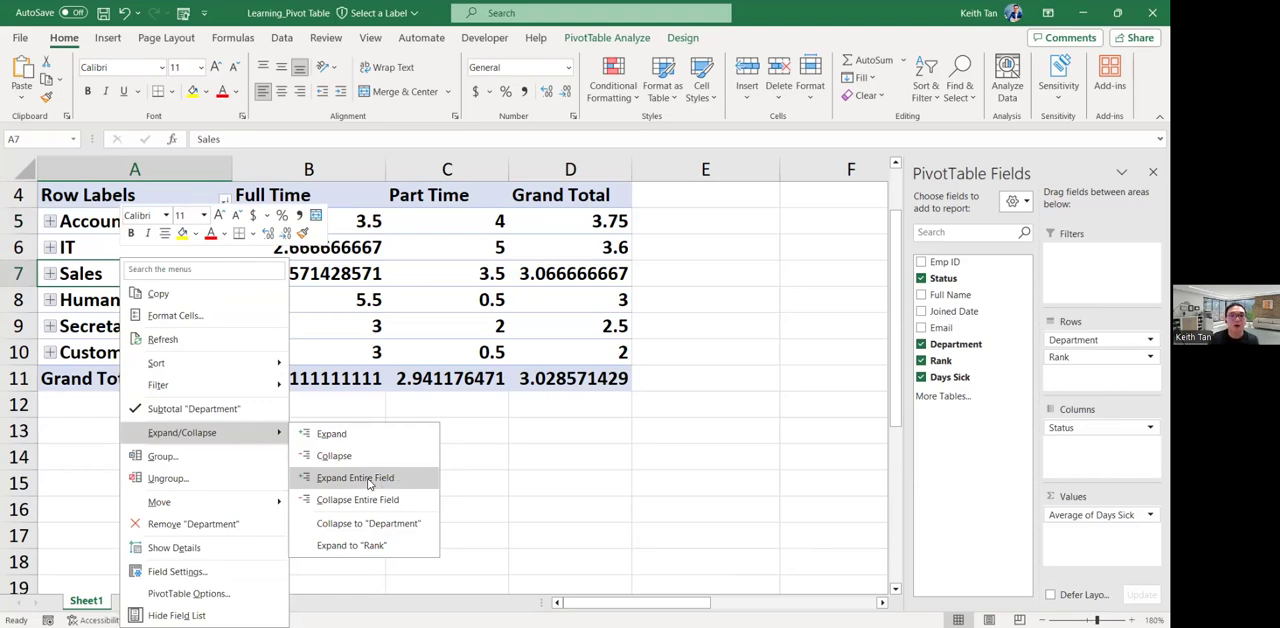
{"action": "left_click", "coordinate": [370, 483]}
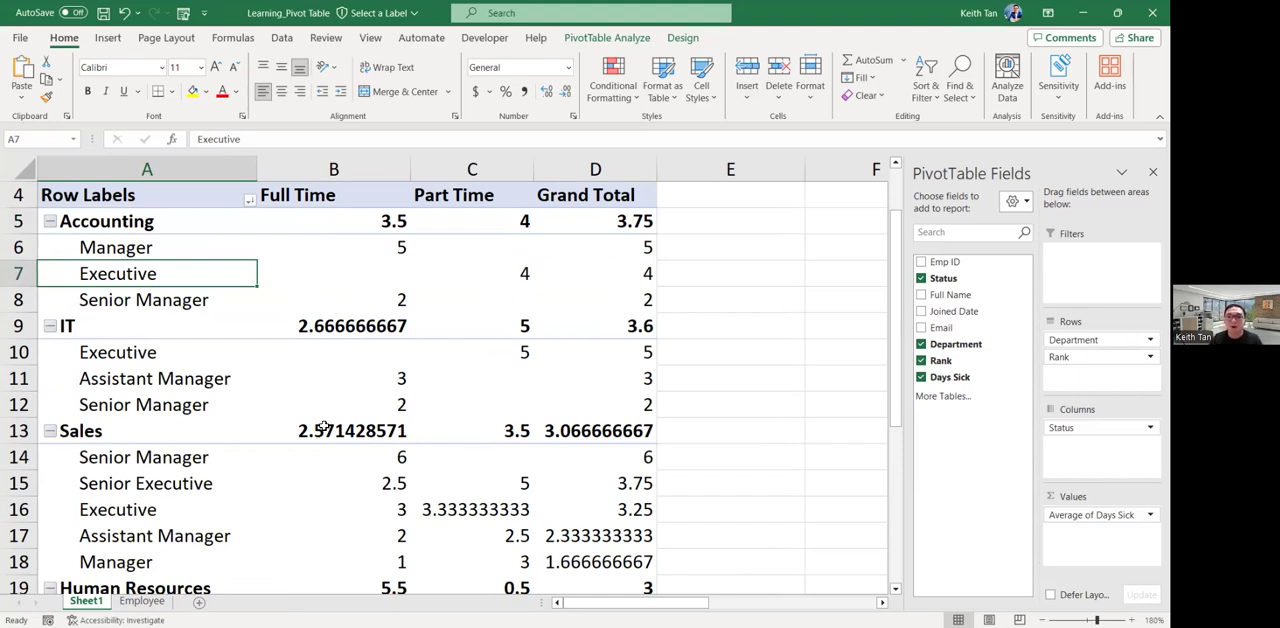
Select all cells of the worksheet containing the PivotTable.
{"action": "mouse_move", "coordinate": [500, 229]}
{"action": "key", "text": "alt+Tab"}
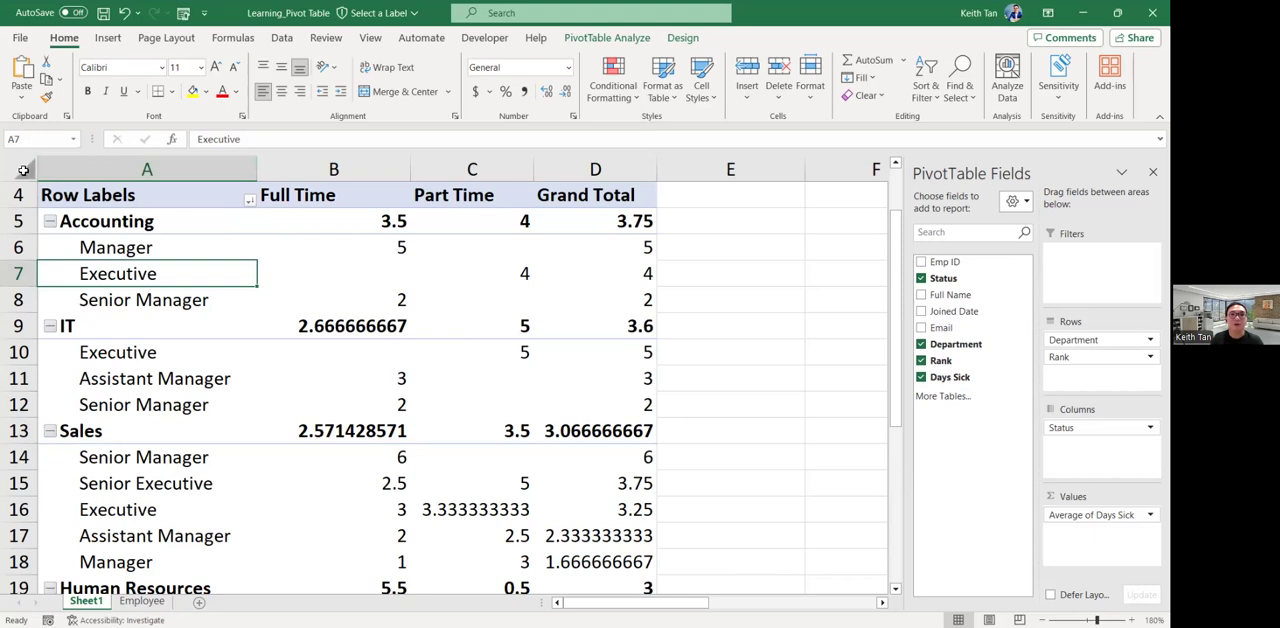
{"action": "left_click", "coordinate": [24, 171]}
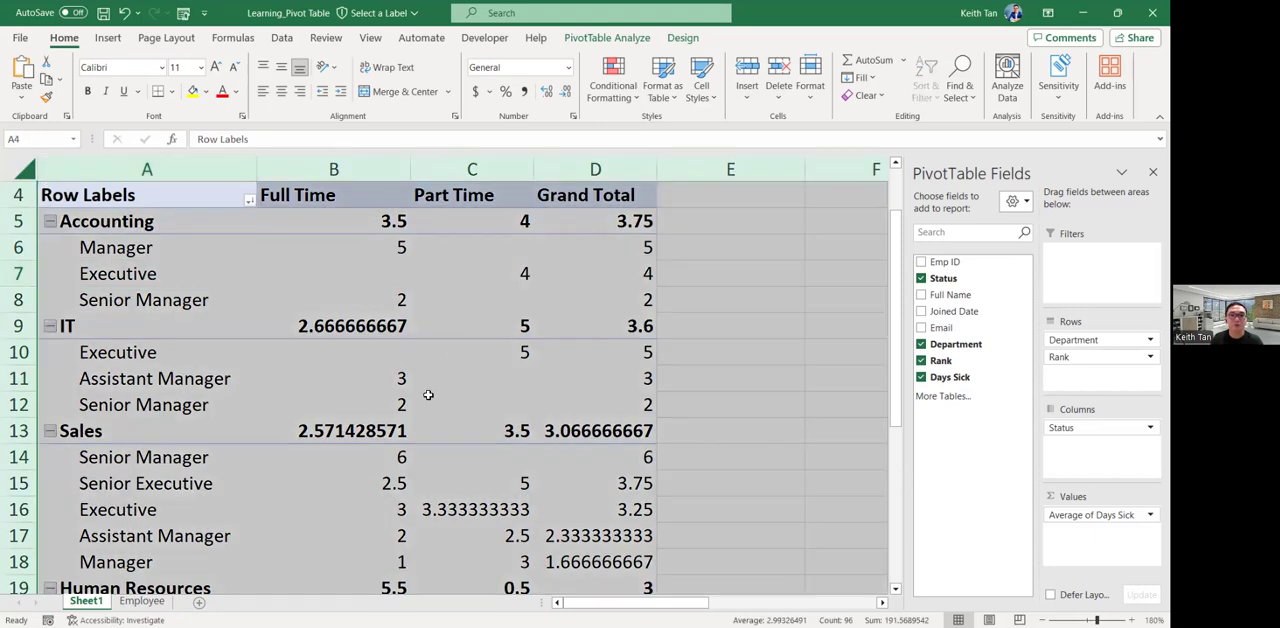
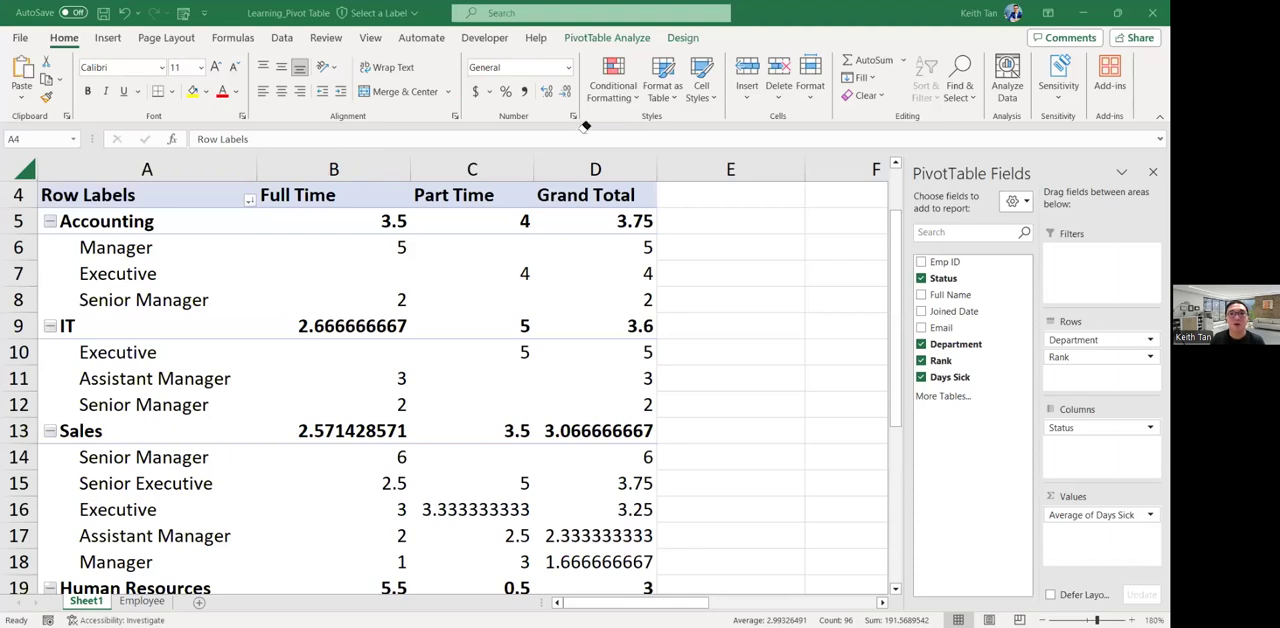
Try changing the decimal places with the whole worksheet selected, and give the Full Time average in cell B8 one decimal.
{"action": "left_click", "coordinate": [27, 172]}
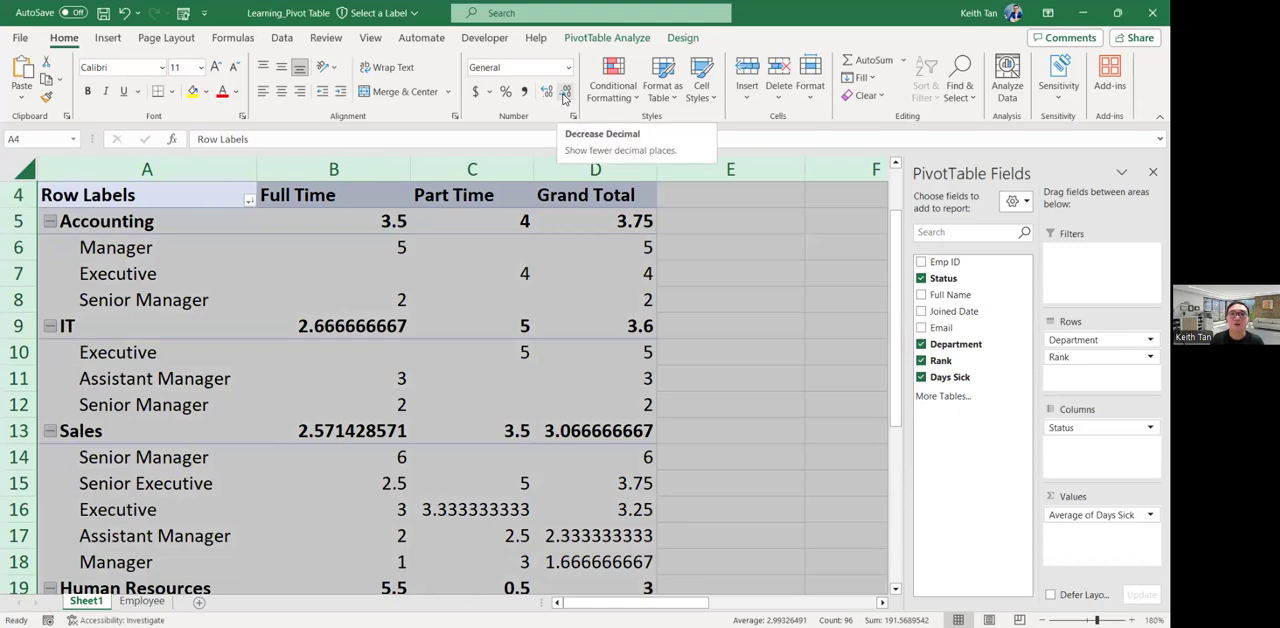
{"action": "left_click", "coordinate": [538, 300]}
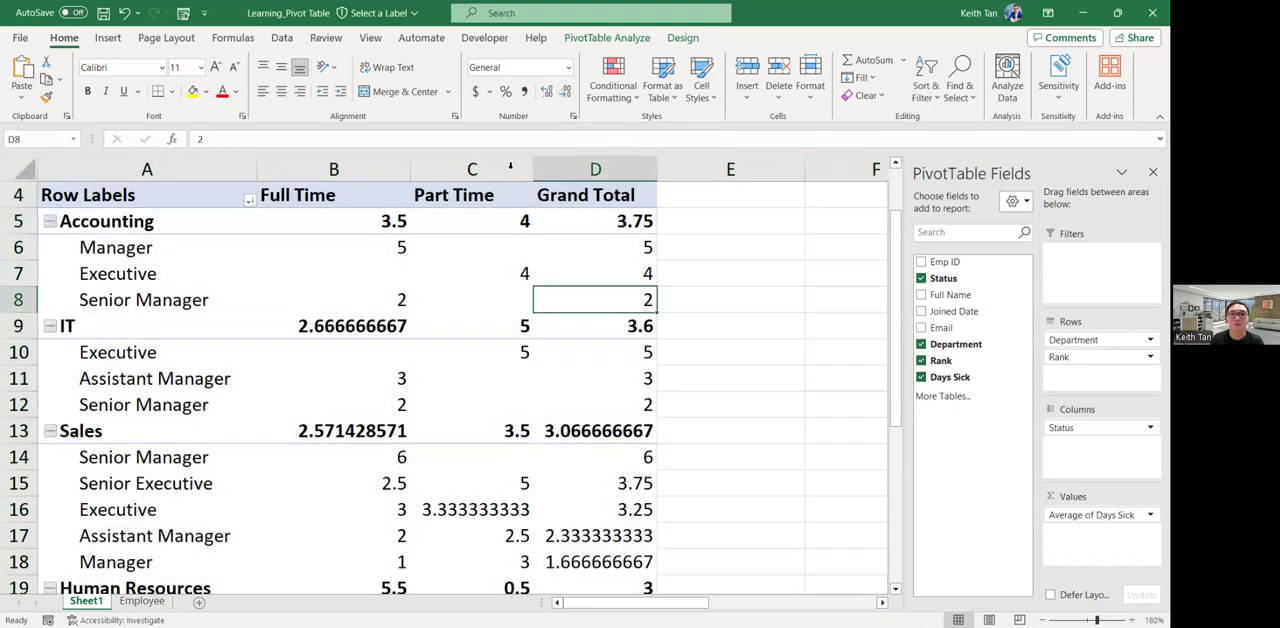
{"action": "left_click", "coordinate": [31, 176]}
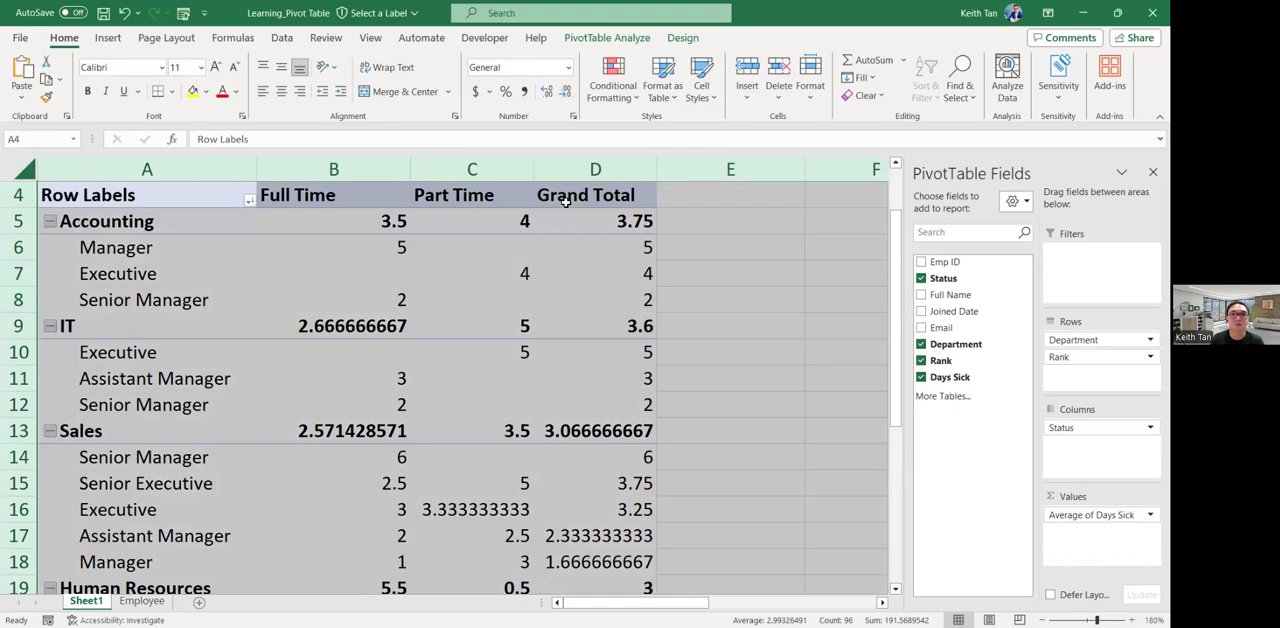
{"action": "left_click", "coordinate": [565, 202]}
{"action": "left_click", "coordinate": [333, 300]}
{"action": "left_click", "coordinate": [564, 92]}
{"action": "left_click", "coordinate": [370, 272]}
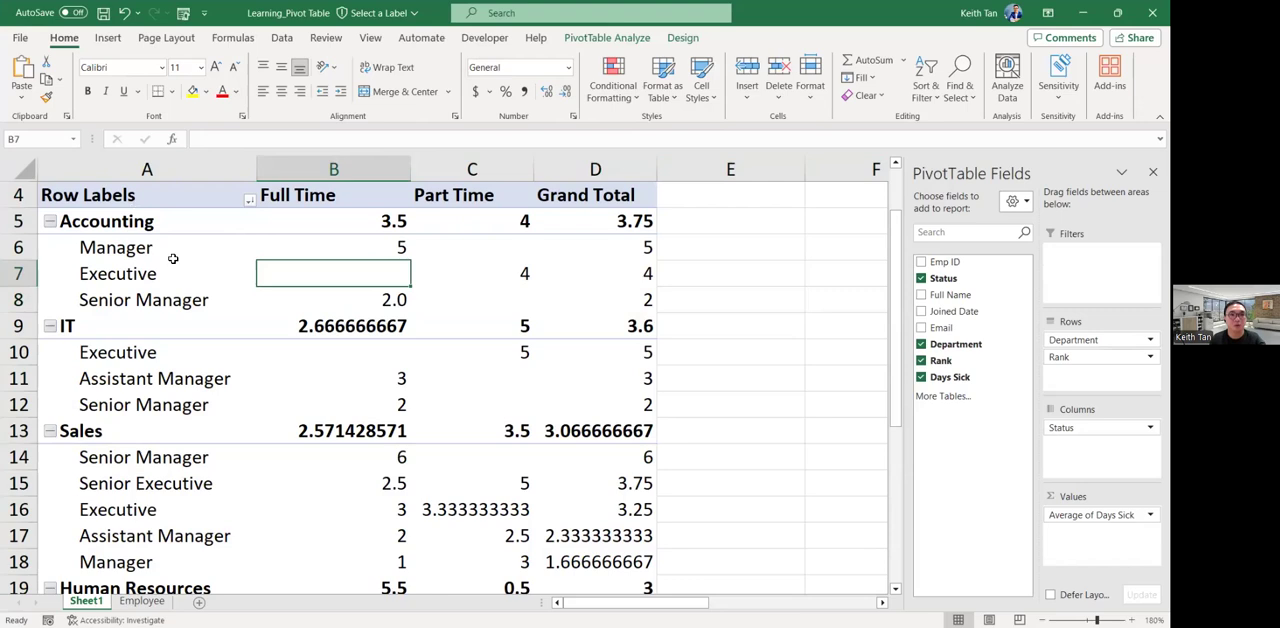
{"action": "scroll", "coordinate": [173, 259], "scroll_direction": "up", "scroll_amount": 1}
{"action": "left_click_drag", "start_coordinate": [146, 169], "coordinate": [333, 169]}
{"action": "left_click_drag", "start_coordinate": [422, 184], "coordinate": [554, 188]}
{"action": "left_click", "coordinate": [525, 241]}
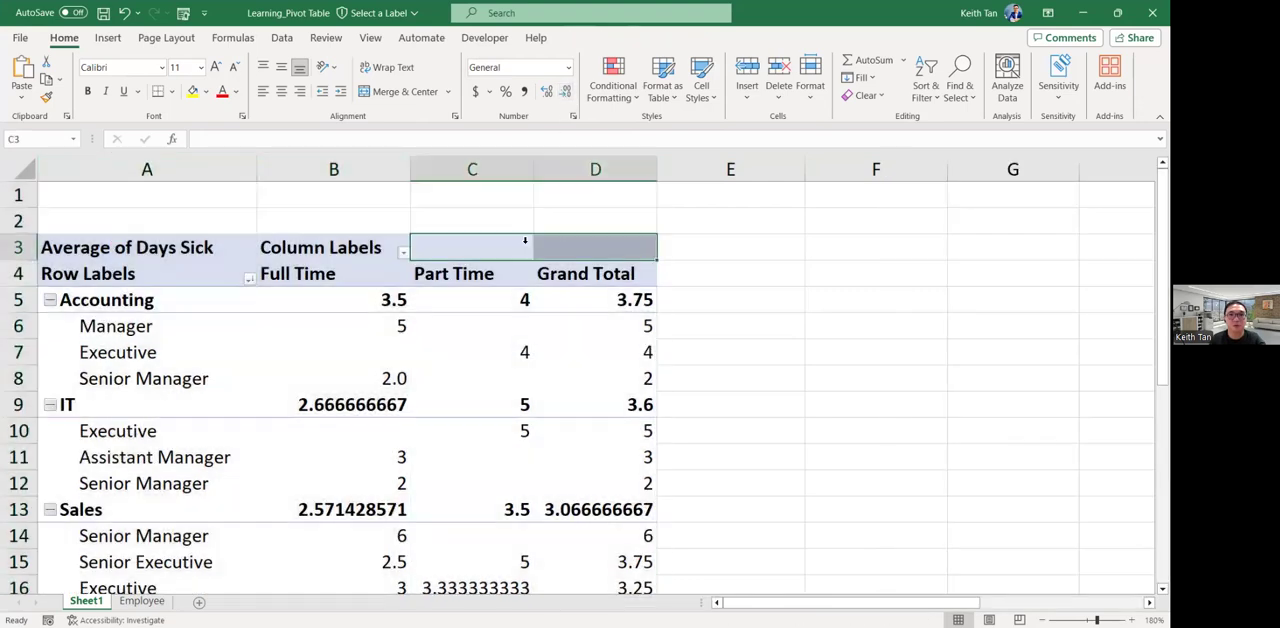
{"action": "scroll", "coordinate": [510, 330], "scroll_direction": "down", "scroll_amount": 2}
{"action": "scroll", "coordinate": [537, 297], "scroll_direction": "up", "scroll_amount": 2}
{"action": "left_click", "coordinate": [160, 265]}
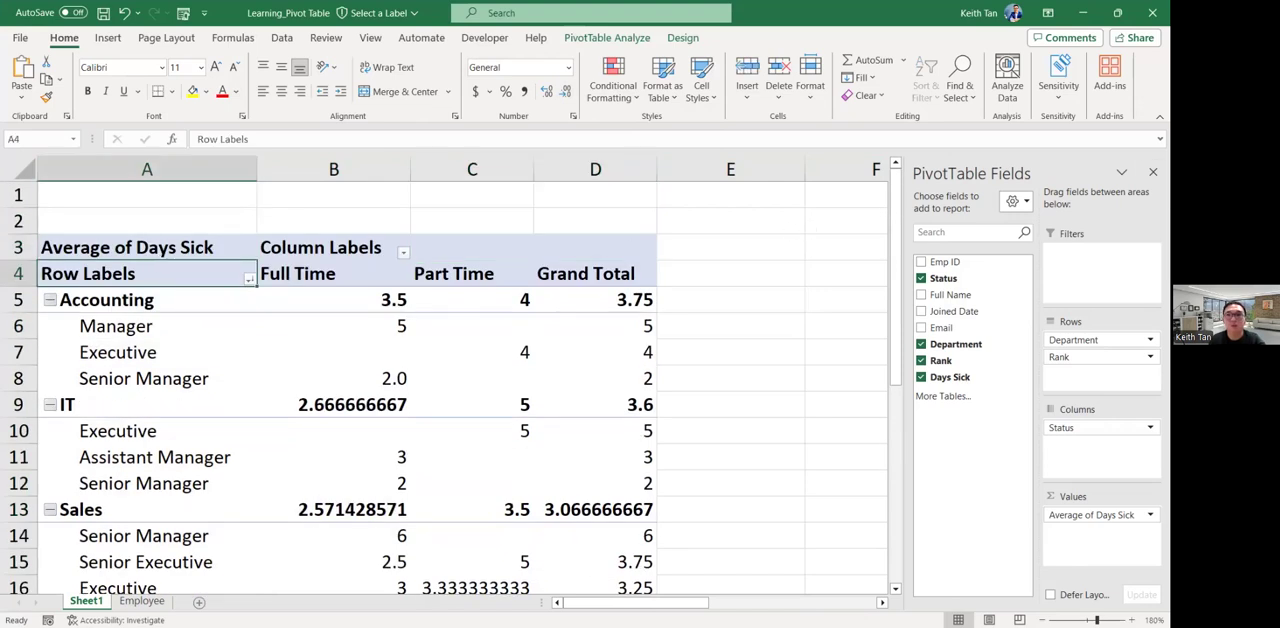
{"action": "left_click_drag", "start_coordinate": [205, 250], "coordinate": [591, 495]}
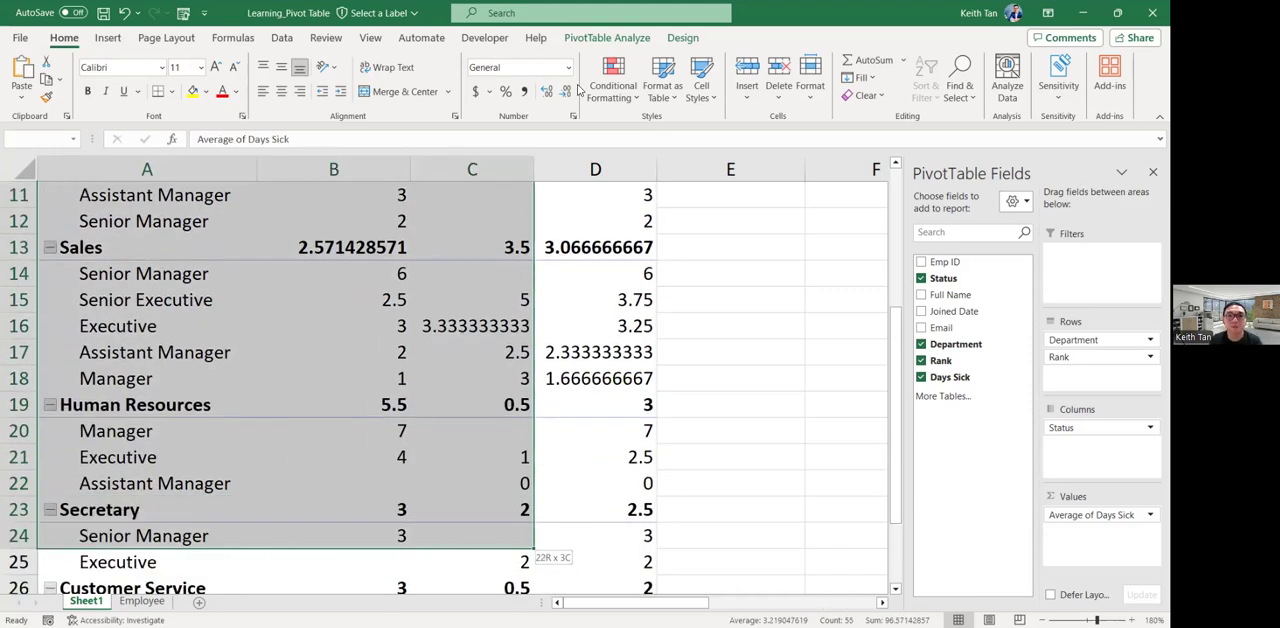
{"action": "left_click", "coordinate": [548, 211]}
{"action": "scroll", "coordinate": [499, 324], "scroll_direction": "up", "scroll_amount": 4}
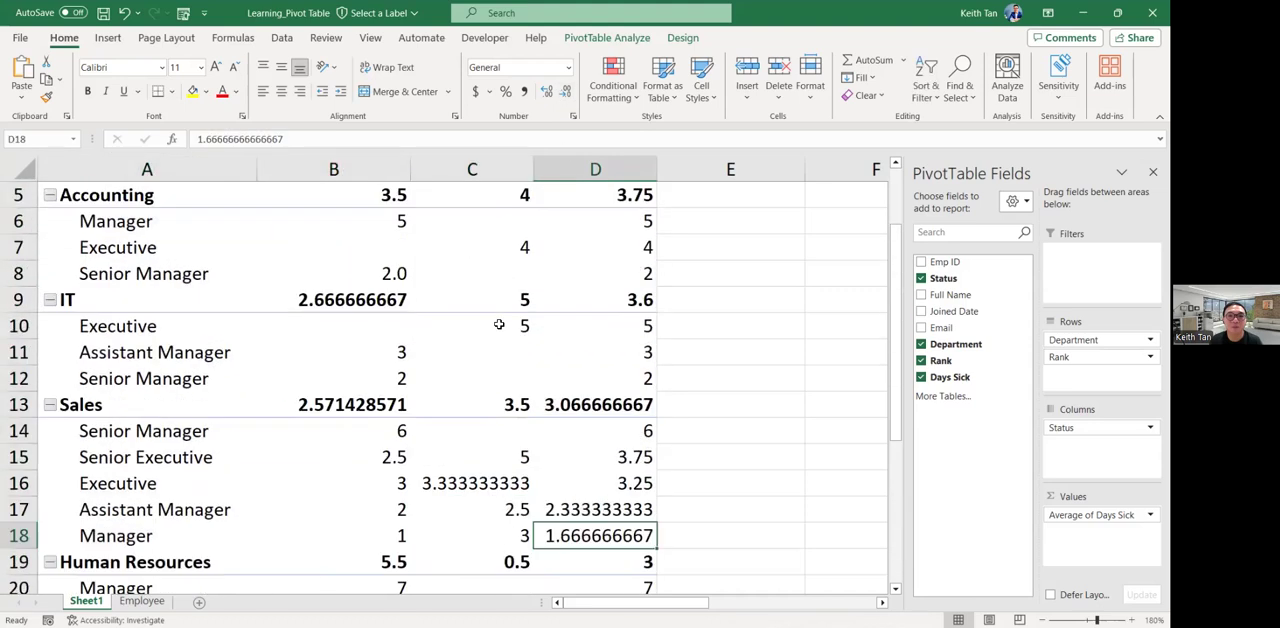
{"action": "scroll", "coordinate": [499, 324], "scroll_direction": "up", "scroll_amount": 2}
Format the department and rank averages in B5:D29 with no decimal places.
{"action": "left_click", "coordinate": [372, 300]}
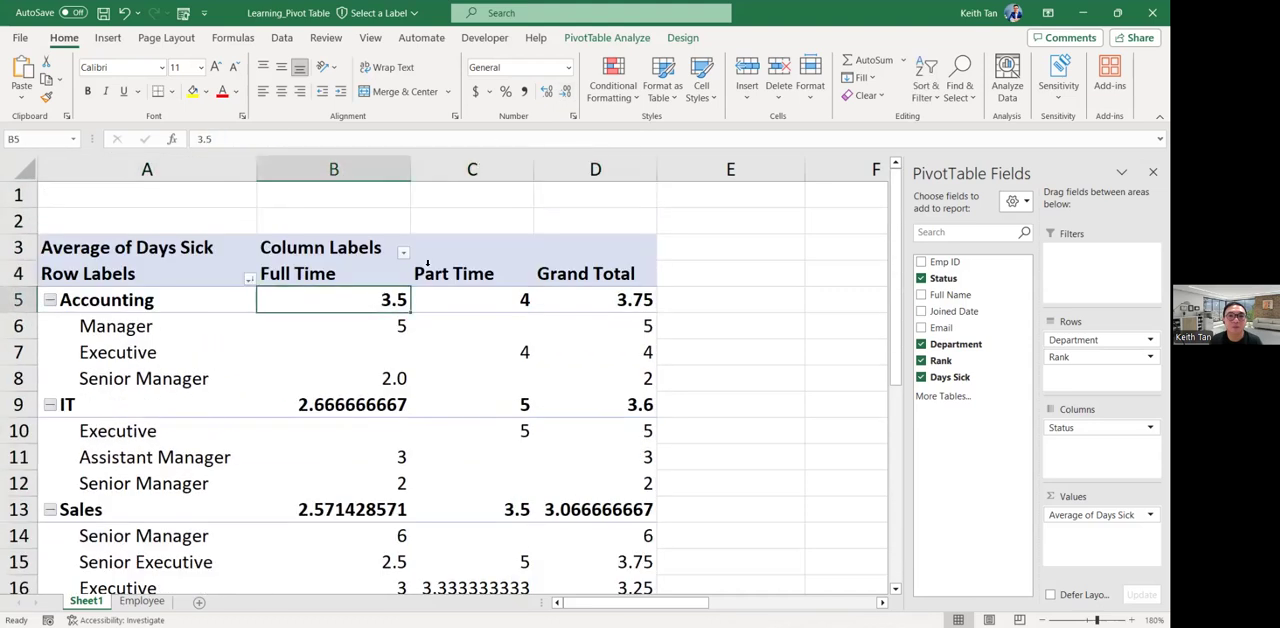
{"action": "left_click_drag", "start_coordinate": [385, 298], "coordinate": [575, 542]}
{"action": "left_click", "coordinate": [565, 92]}
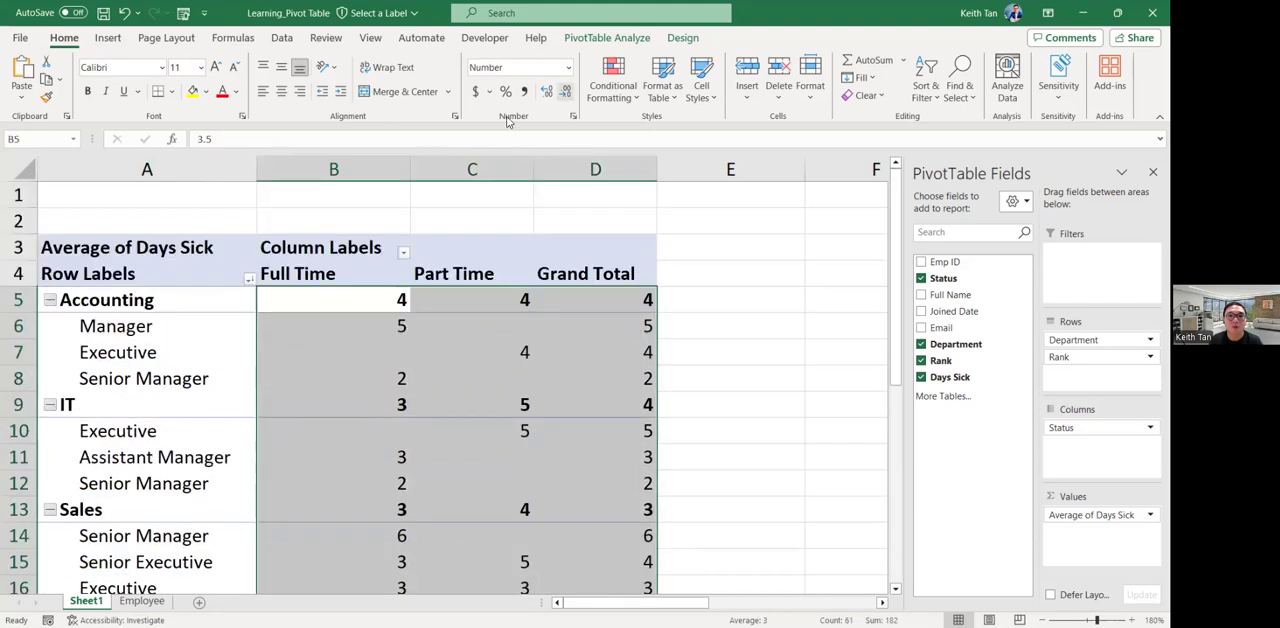
Format the Grand Total row averages in B30:D30 with no decimal places and look back over the rounded PivotTable.
{"action": "scroll", "coordinate": [517, 455], "scroll_direction": "down", "scroll_amount": 5}
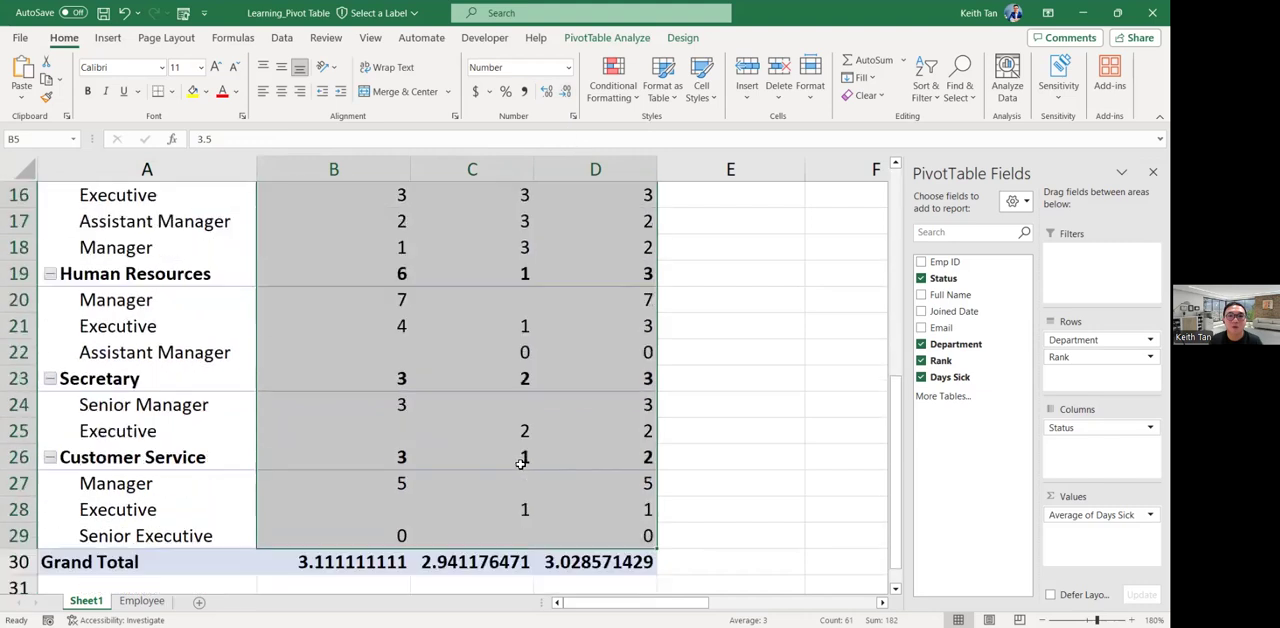
{"action": "scroll", "coordinate": [521, 462], "scroll_direction": "down", "scroll_amount": 3}
{"action": "left_click_drag", "start_coordinate": [400, 328], "coordinate": [550, 328]}
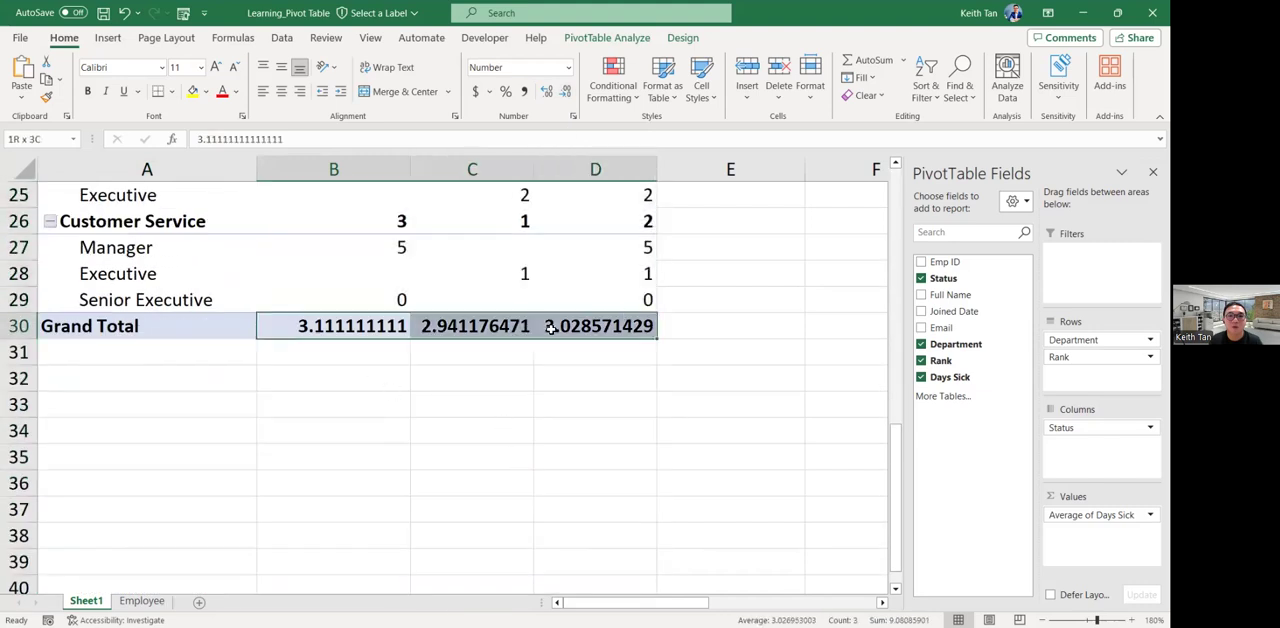
{"action": "left_click", "coordinate": [565, 92]}
{"action": "left_click", "coordinate": [565, 92]}
{"action": "left_click", "coordinate": [565, 92]}
{"action": "left_click", "coordinate": [565, 92]}
{"action": "left_click", "coordinate": [565, 92]}
{"action": "left_click", "coordinate": [565, 92]}
{"action": "left_click", "coordinate": [565, 92]}
{"action": "left_click", "coordinate": [565, 92]}
{"action": "left_click", "coordinate": [565, 92]}
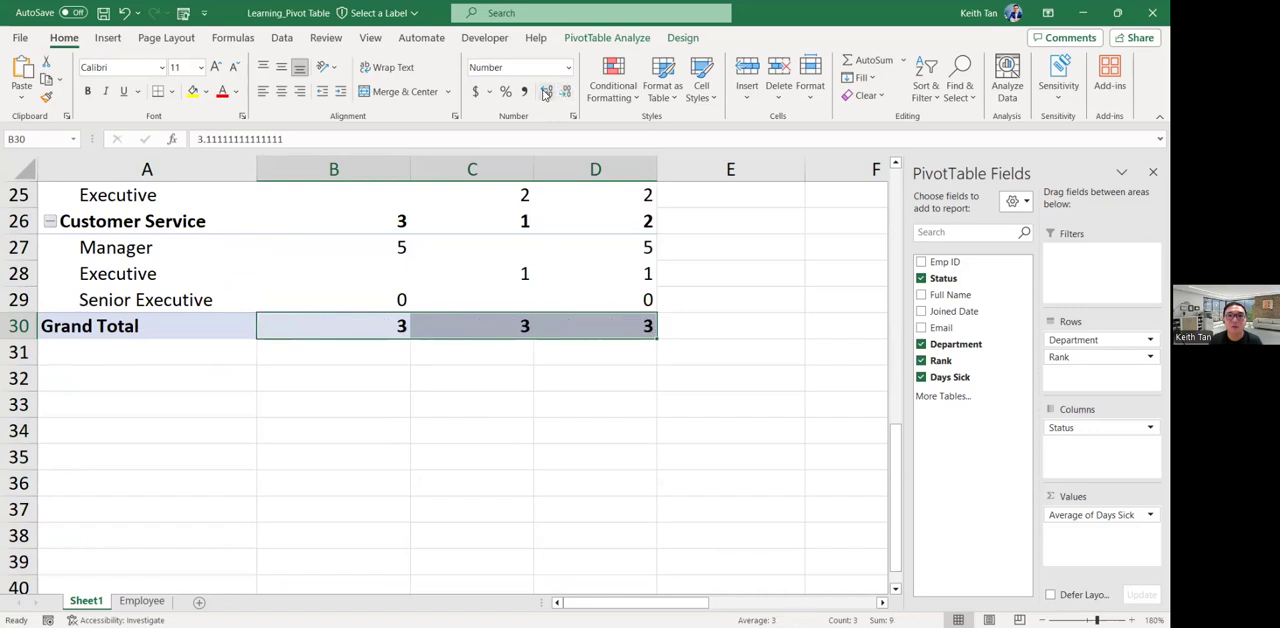
{"action": "left_click", "coordinate": [520, 274]}
{"action": "scroll", "coordinate": [506, 365], "scroll_direction": "up", "scroll_amount": 6}
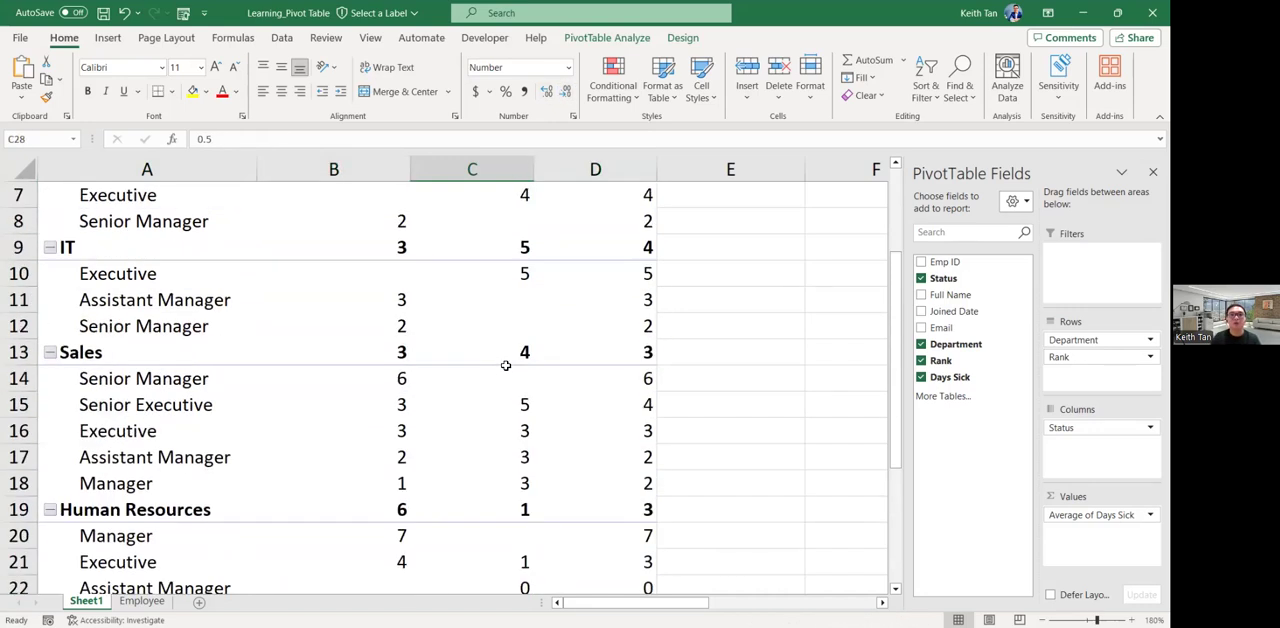
{"action": "scroll", "coordinate": [506, 365], "scroll_direction": "up", "scroll_amount": 1}
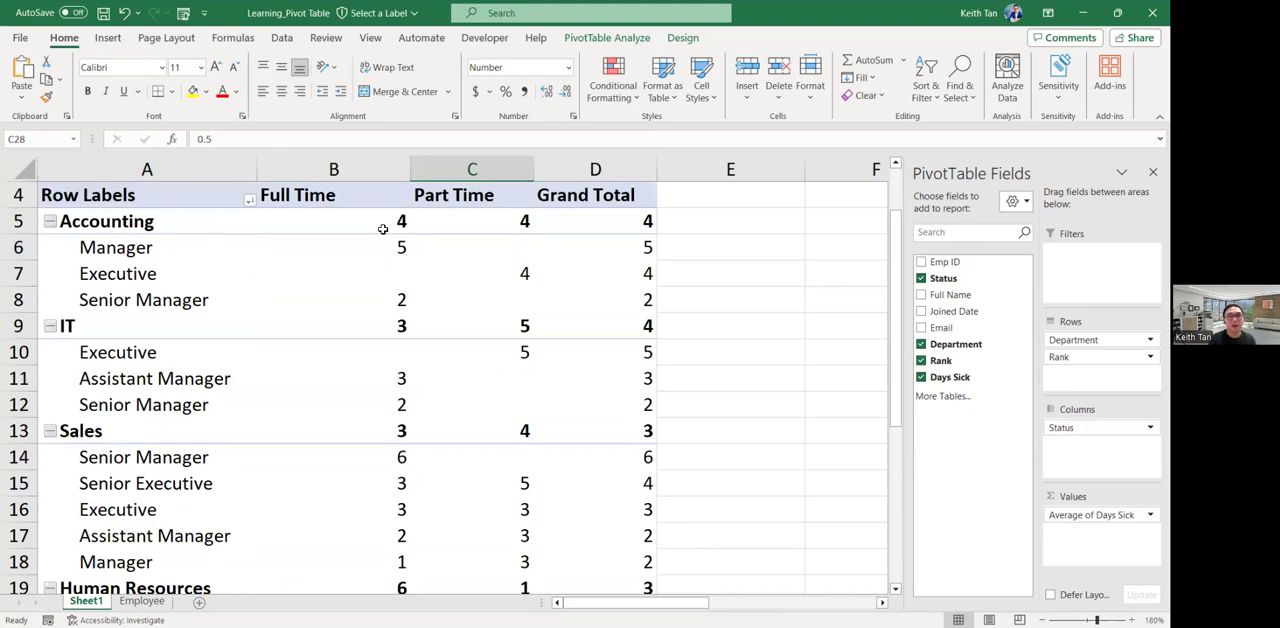
{"action": "mouse_move", "coordinate": [404, 238]}
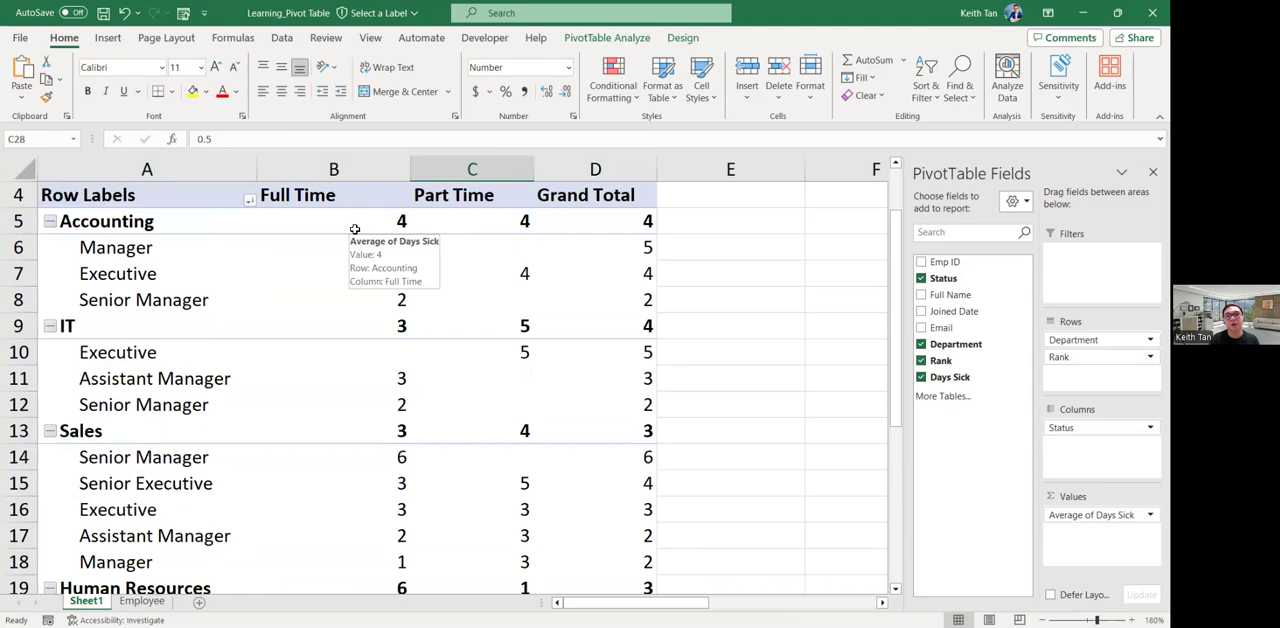
{"action": "scroll", "coordinate": [394, 283], "scroll_direction": "up", "scroll_amount": 1}
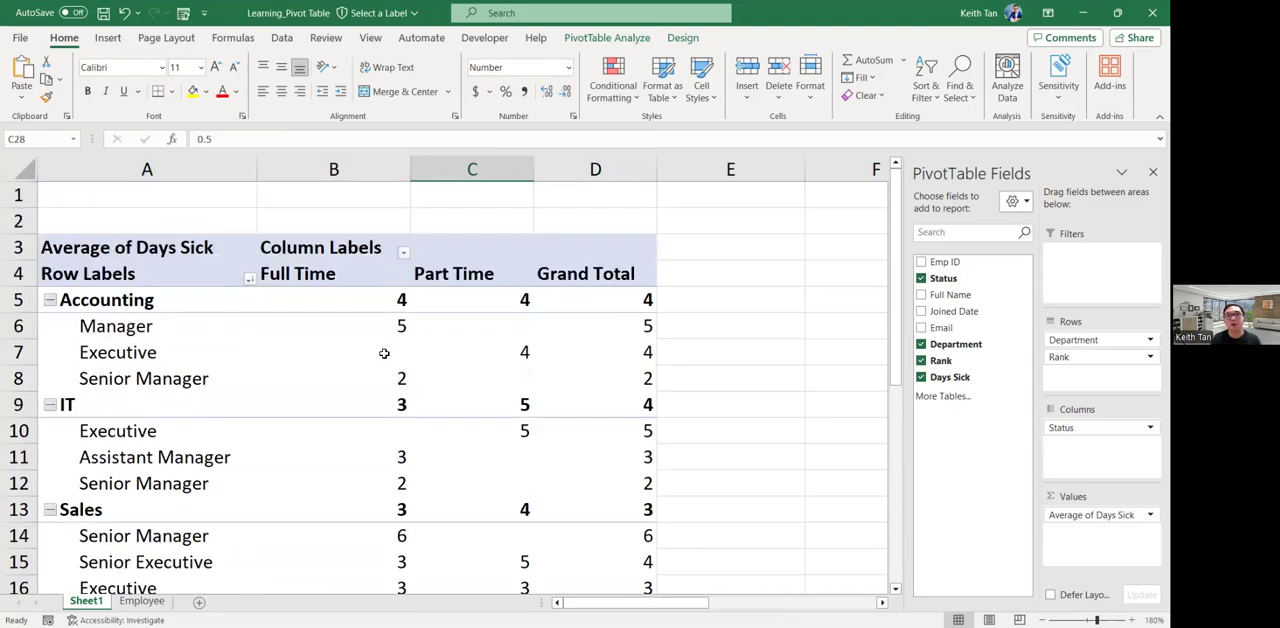
Format all PivotTable averages in B5:D30, including the Grand Total row, with two decimal places and check the result.
{"action": "scroll", "coordinate": [384, 353], "scroll_direction": "down", "scroll_amount": 1}
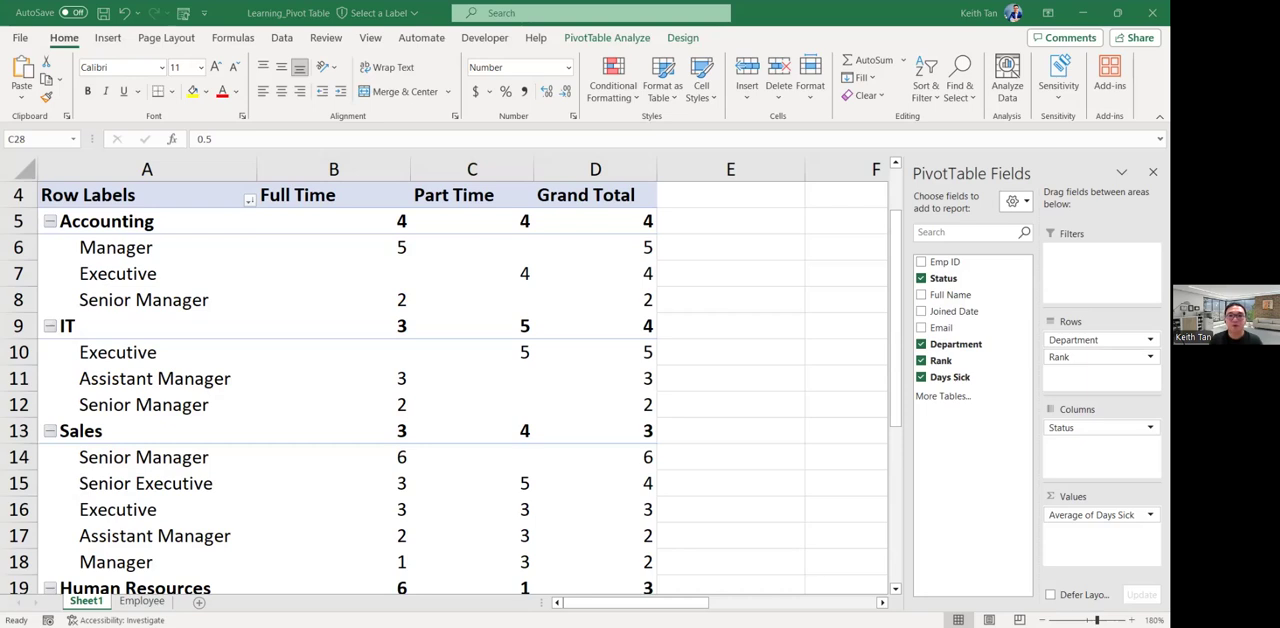
{"action": "left_click", "coordinate": [384, 302]}
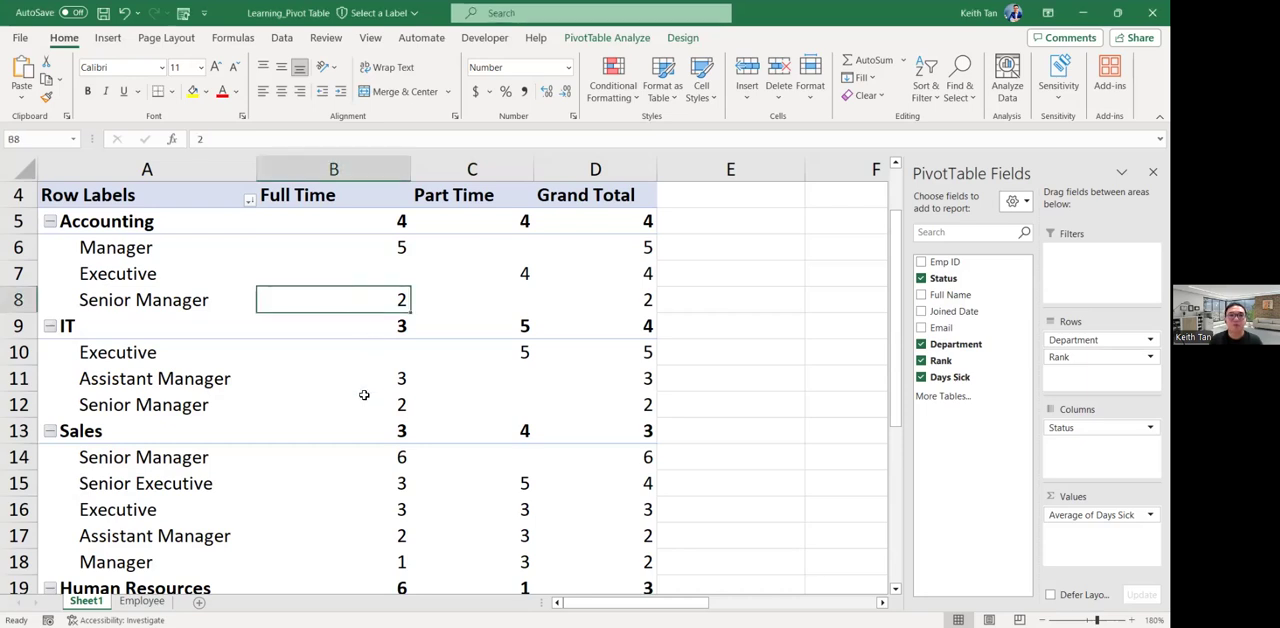
{"action": "left_click", "coordinate": [358, 218]}
{"action": "left_click_drag", "start_coordinate": [358, 218], "coordinate": [590, 590]}
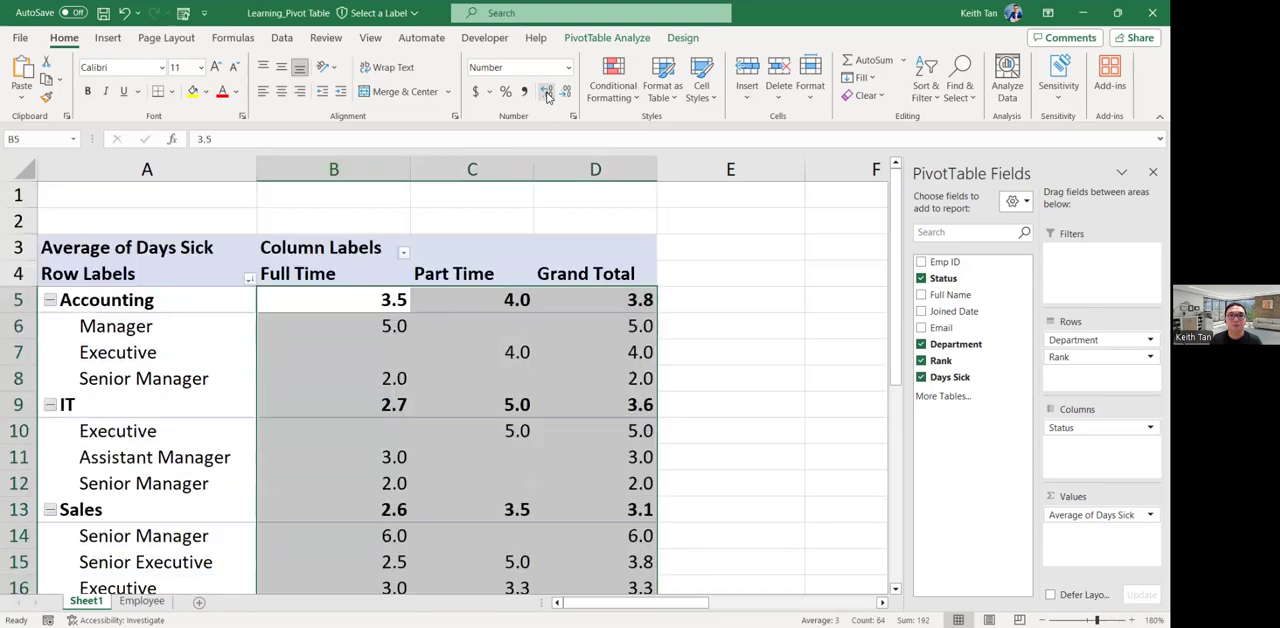
{"action": "left_click", "coordinate": [546, 91]}
{"action": "left_click", "coordinate": [546, 91]}
{"action": "scroll", "coordinate": [545, 437], "scroll_direction": "down", "scroll_amount": 6}
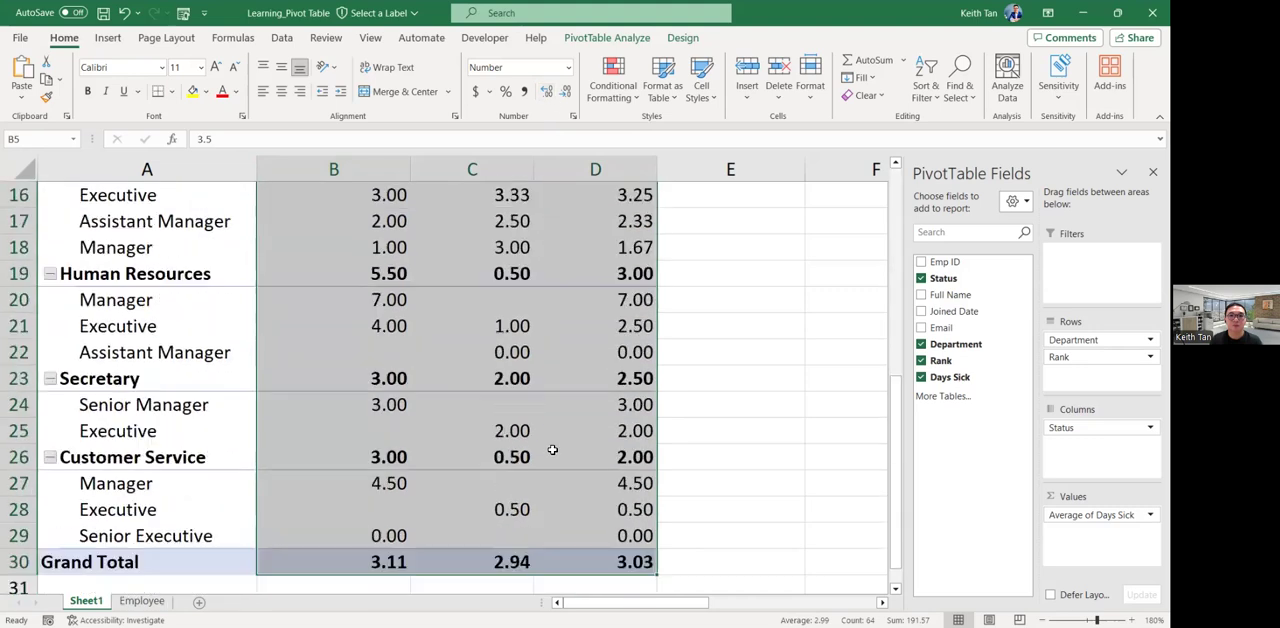
{"action": "scroll", "coordinate": [554, 453], "scroll_direction": "up", "scroll_amount": 3}
{"action": "scroll", "coordinate": [554, 453], "scroll_direction": "up", "scroll_amount": 3}
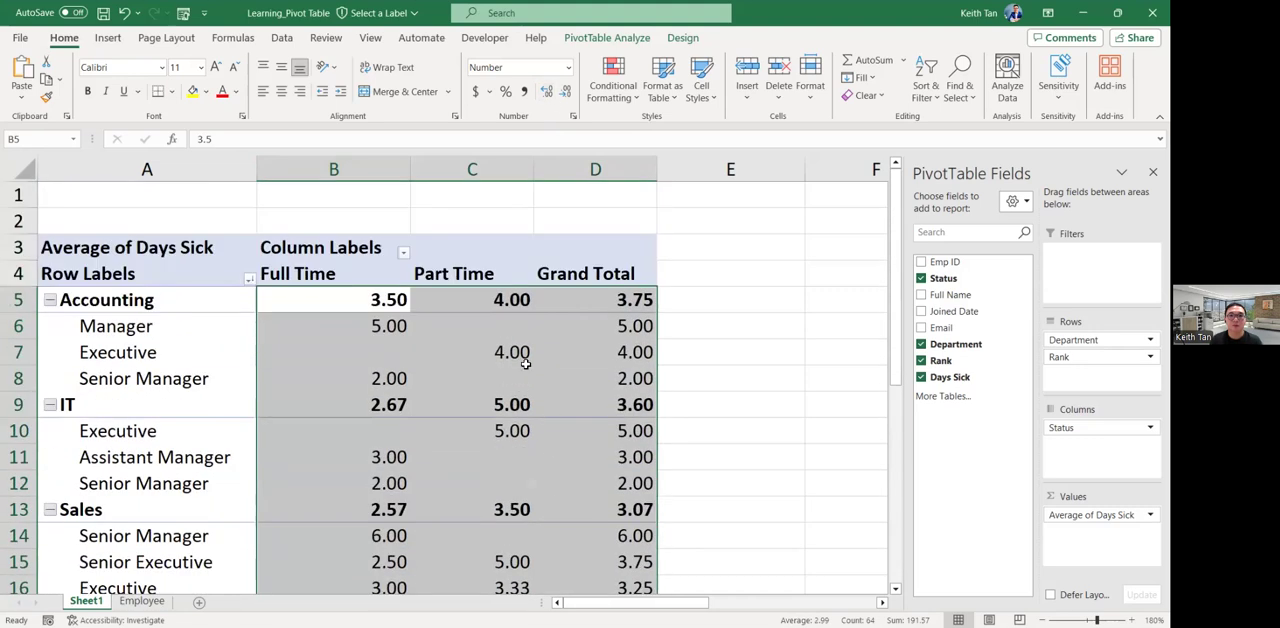
{"action": "scroll", "coordinate": [373, 290], "scroll_direction": "down", "scroll_amount": 2}
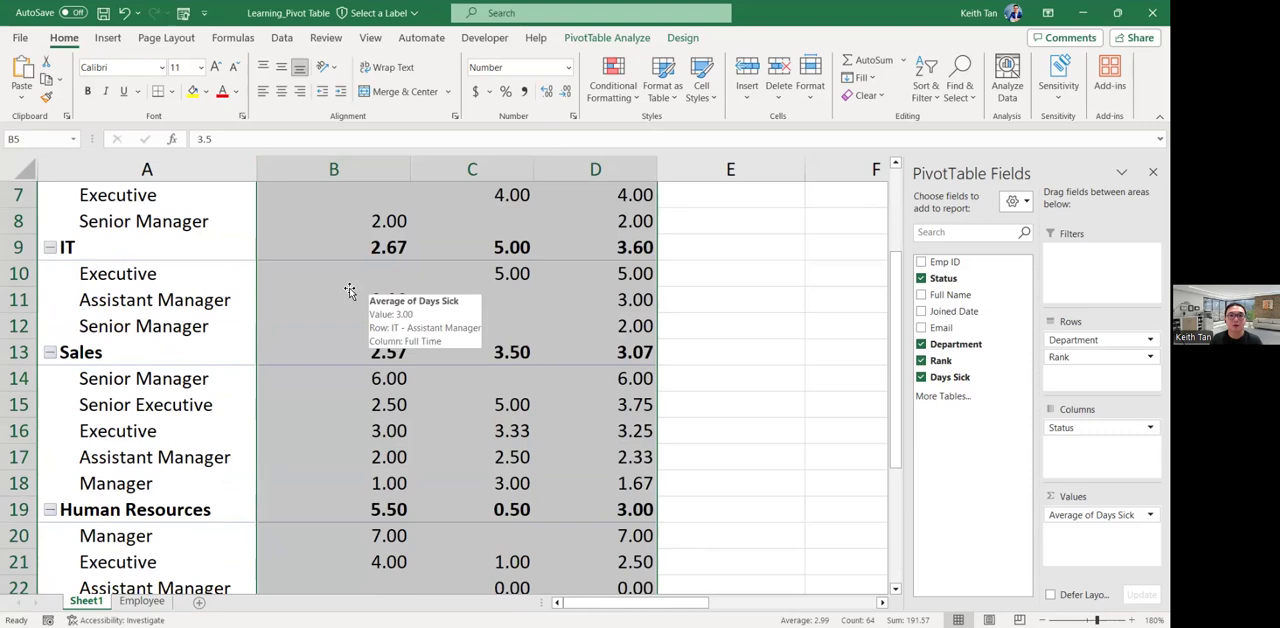
{"action": "left_click", "coordinate": [350, 291]}
{"action": "scroll", "coordinate": [419, 323], "scroll_direction": "up", "scroll_amount": 1}
{"action": "scroll", "coordinate": [420, 340], "scroll_direction": "up", "scroll_amount": 1}
{"action": "scroll", "coordinate": [424, 391], "scroll_direction": "down", "scroll_amount": 1}
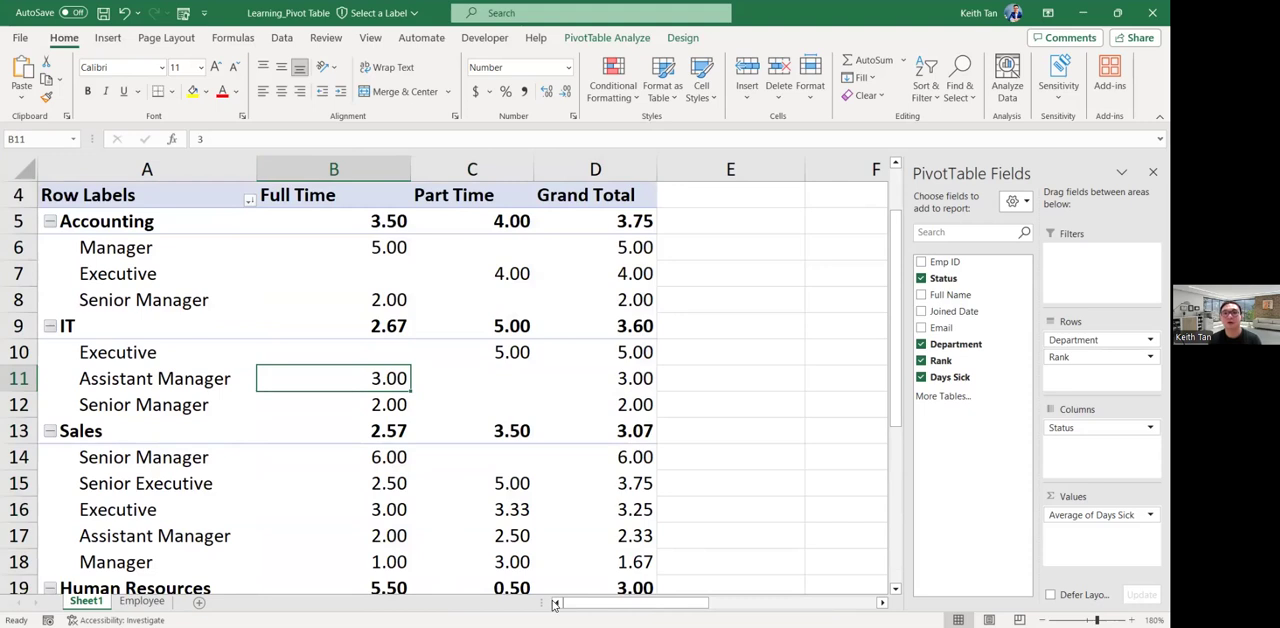
{"action": "key", "text": "alt+Tab"}
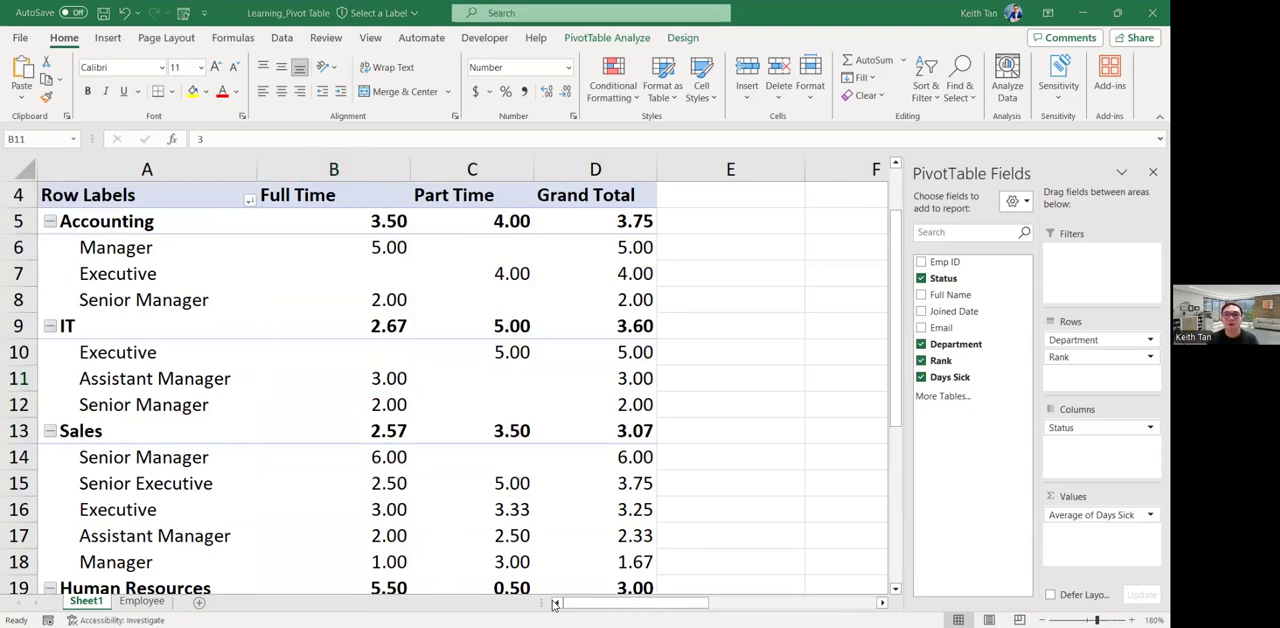
{"action": "key", "text": "alt+Tab"}
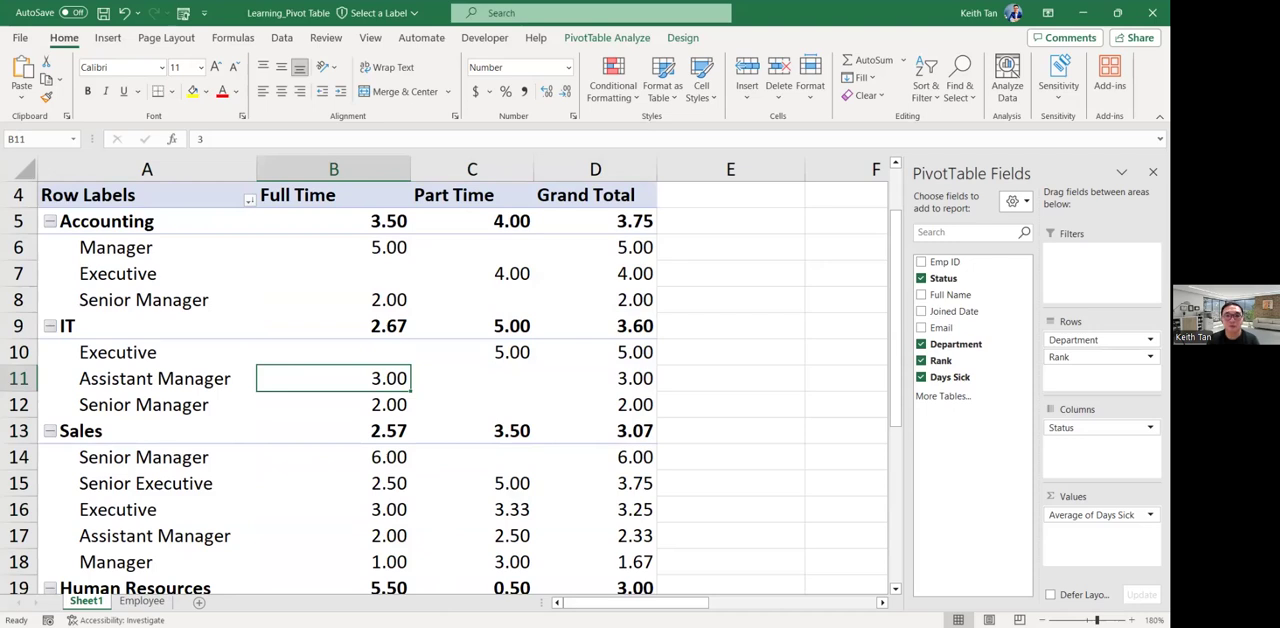
{"action": "key", "text": "alt+Tab"}
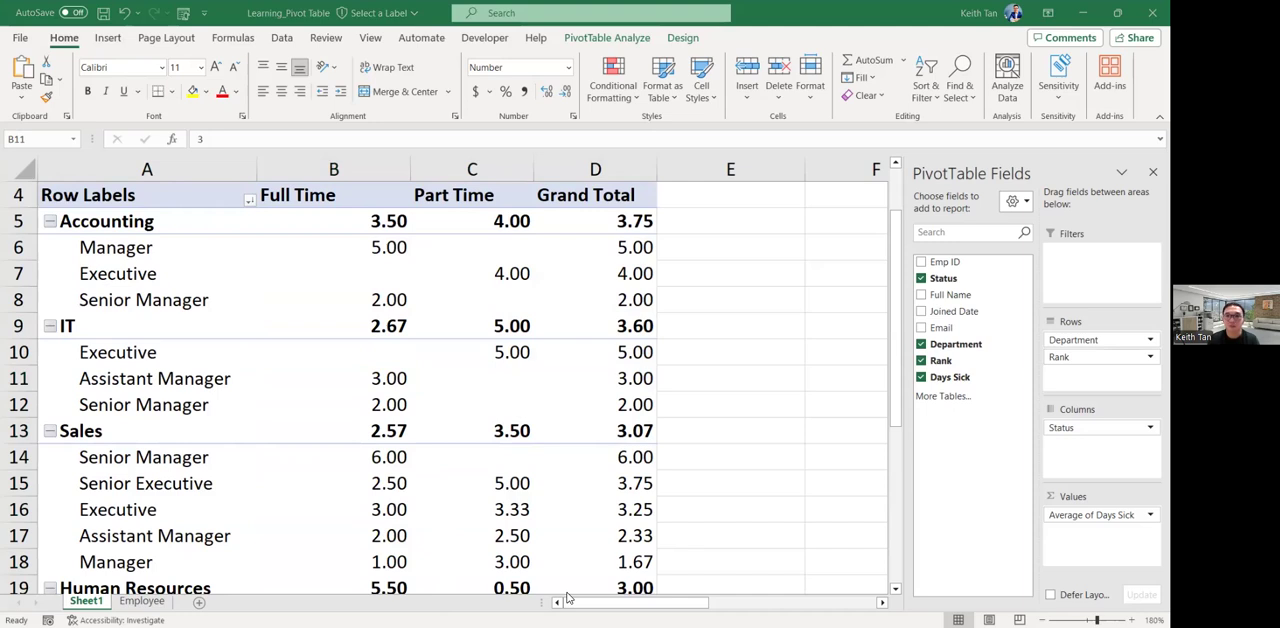
{"action": "key", "text": "alt+Tab"}
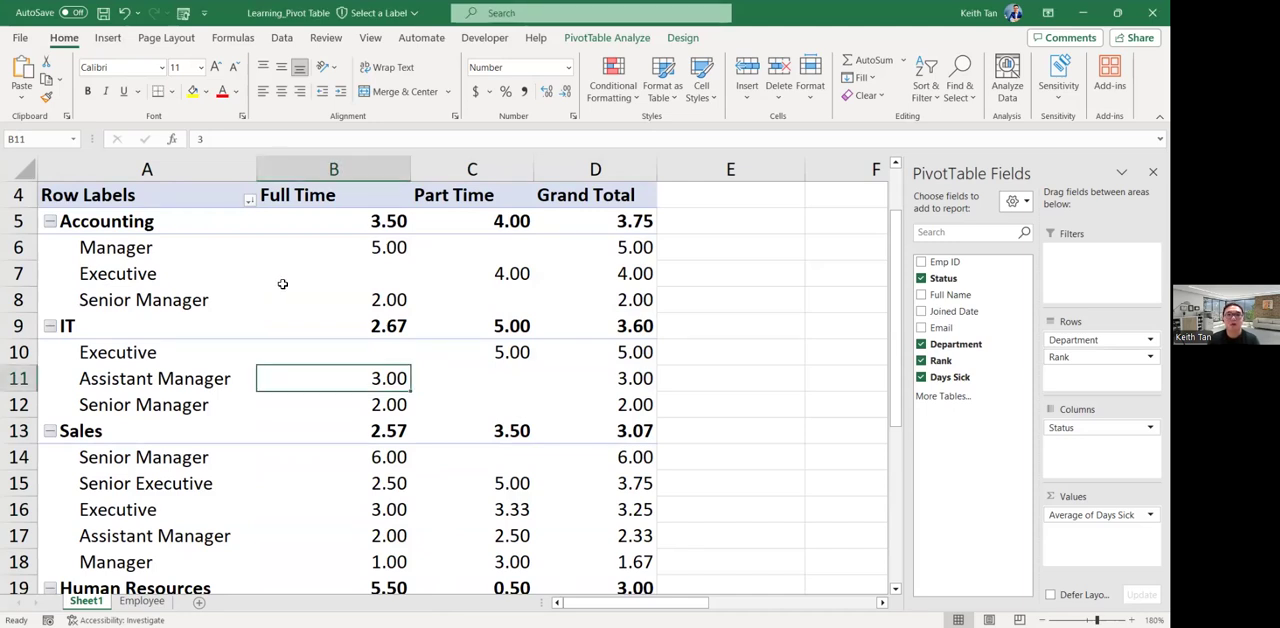
{"action": "left_click", "coordinate": [270, 284]}
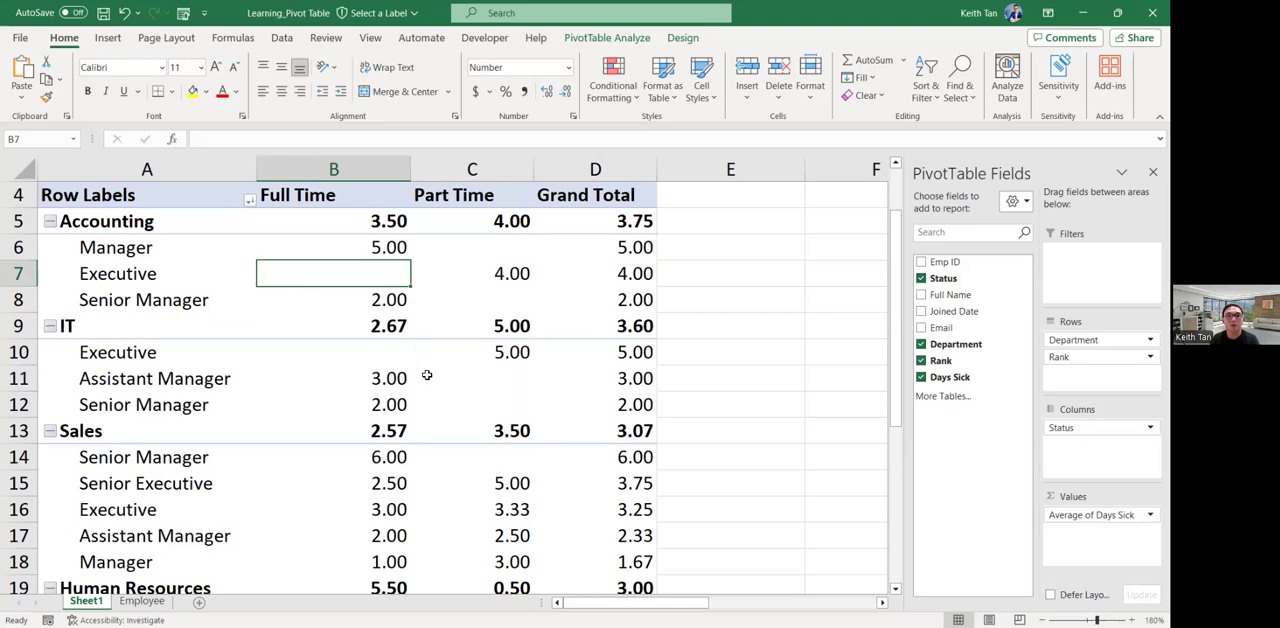
{"action": "scroll", "coordinate": [428, 370], "scroll_direction": "down", "scroll_amount": 4}
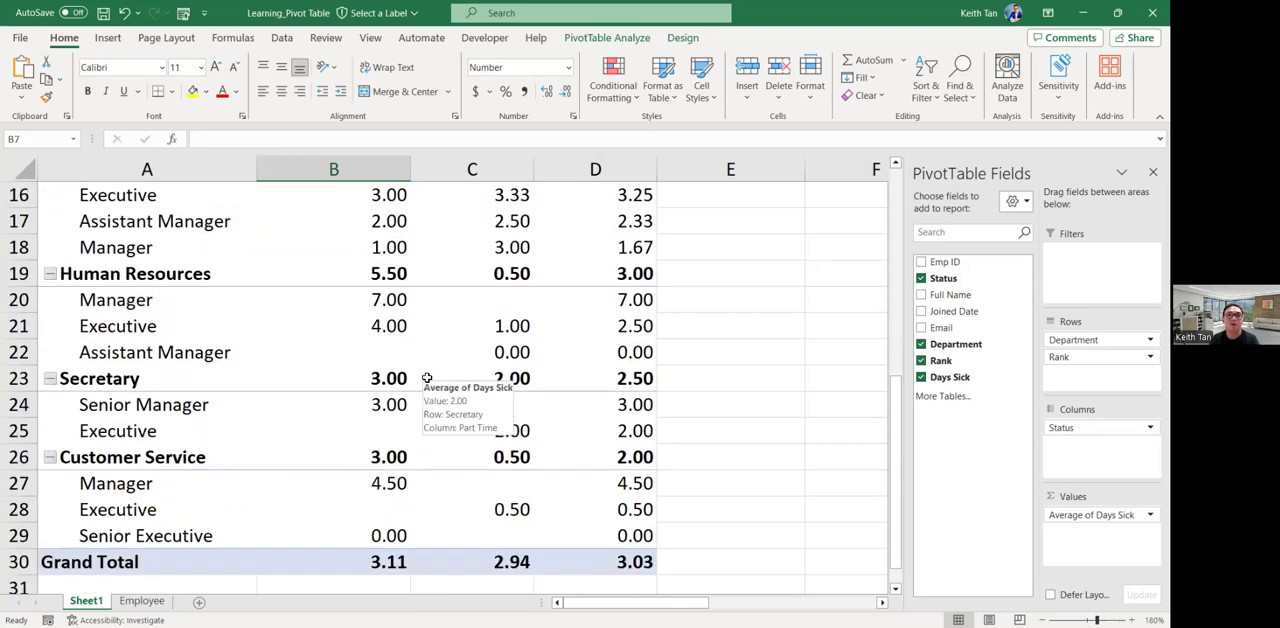
{"action": "scroll", "coordinate": [427, 378], "scroll_direction": "up", "scroll_amount": 4}
{"action": "scroll", "coordinate": [427, 380], "scroll_direction": "up", "scroll_amount": 1}
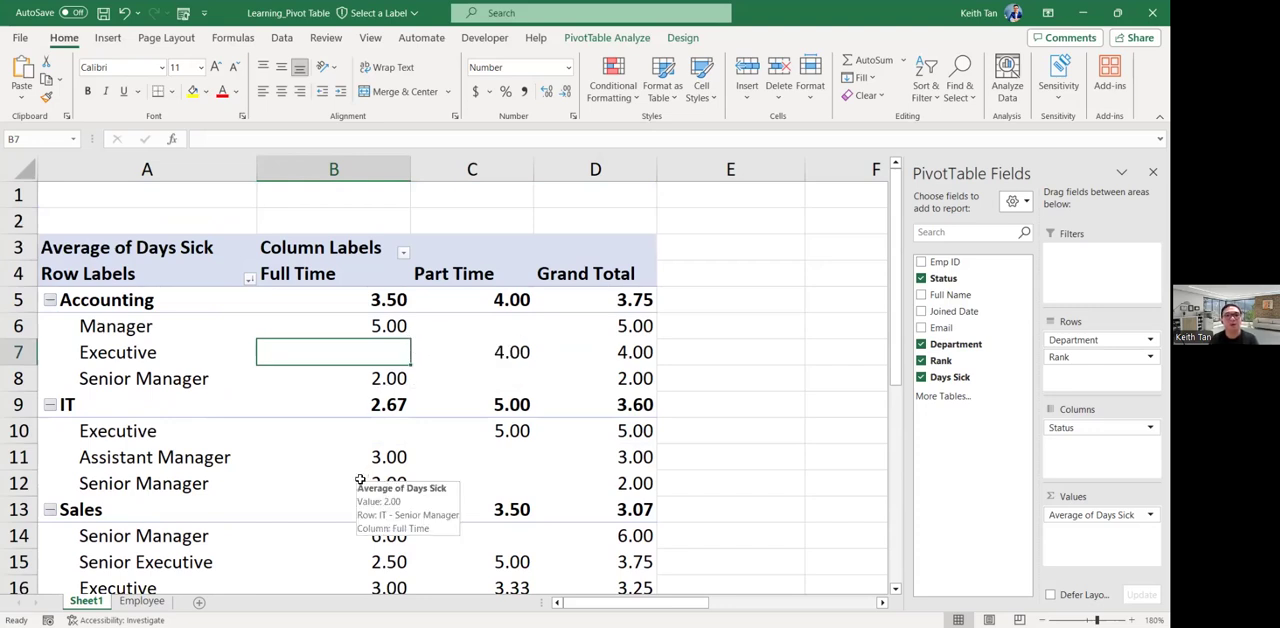
{"action": "scroll", "coordinate": [362, 476], "scroll_direction": "down", "scroll_amount": 1}
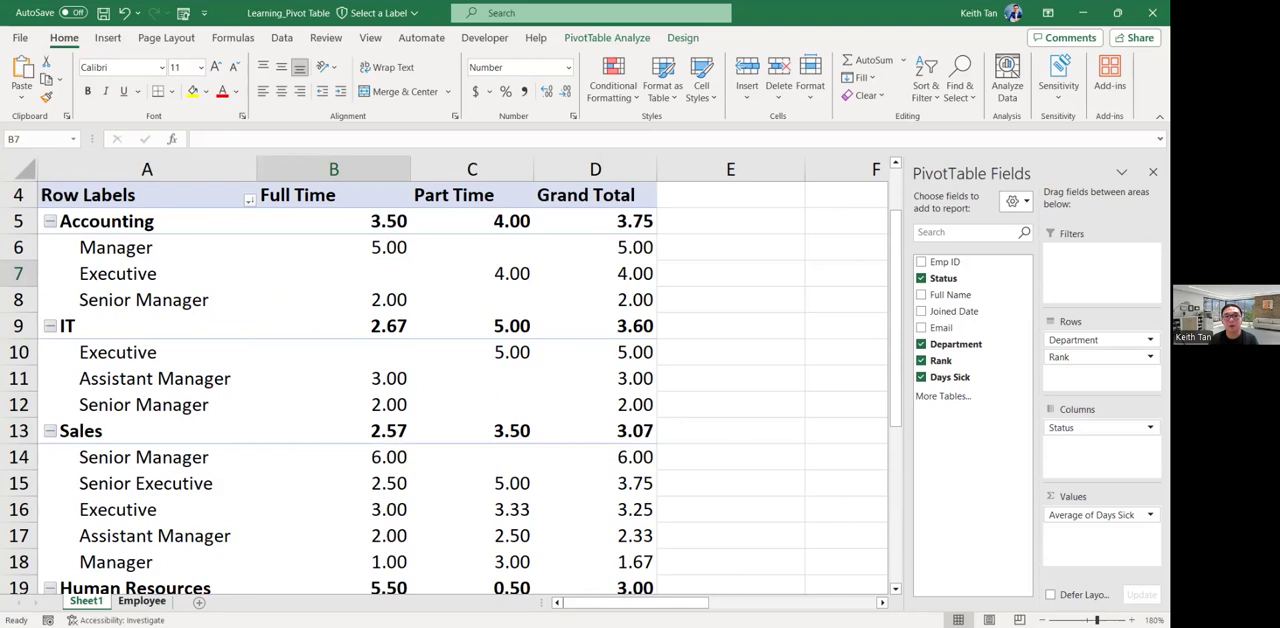
Open the Employee source data sheet and select the sixth row's record and its Full Name cell.
{"action": "left_click", "coordinate": [141, 601]}
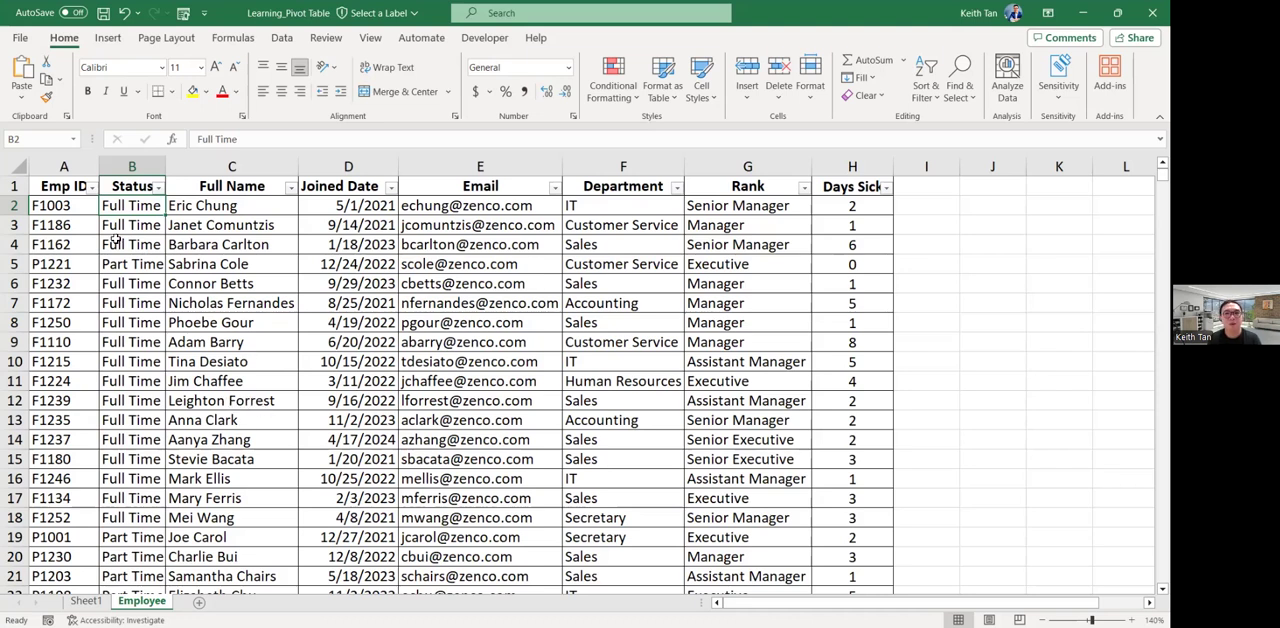
{"action": "left_click", "coordinate": [15, 283]}
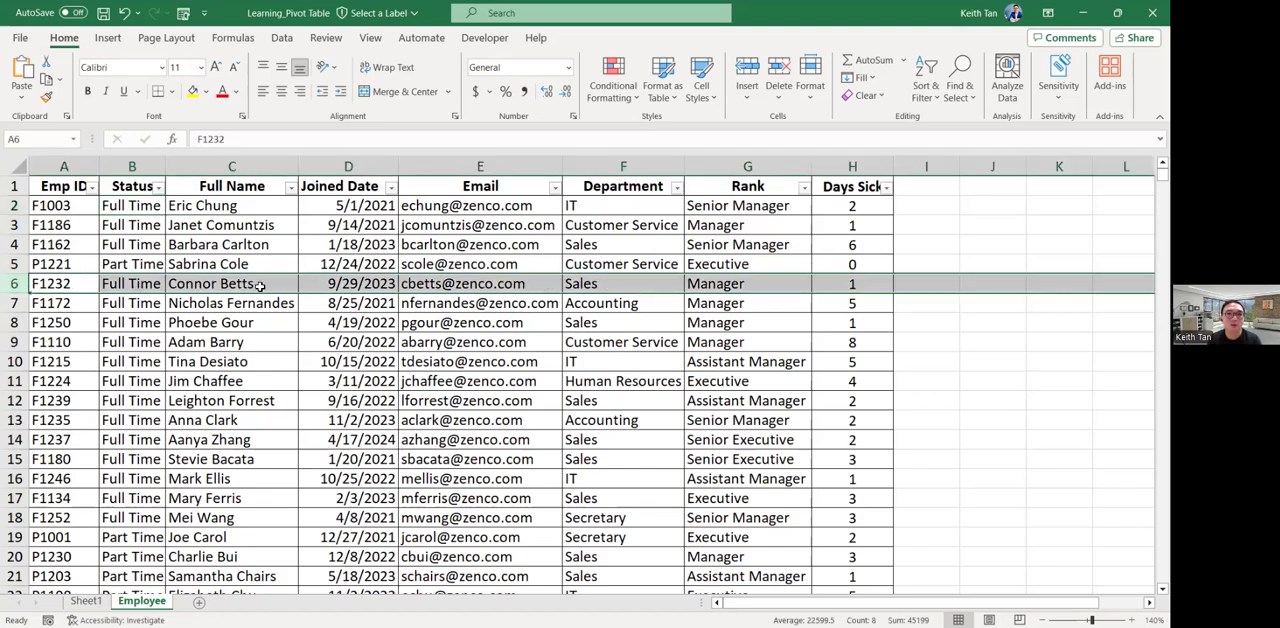
{"action": "left_click", "coordinate": [200, 285]}
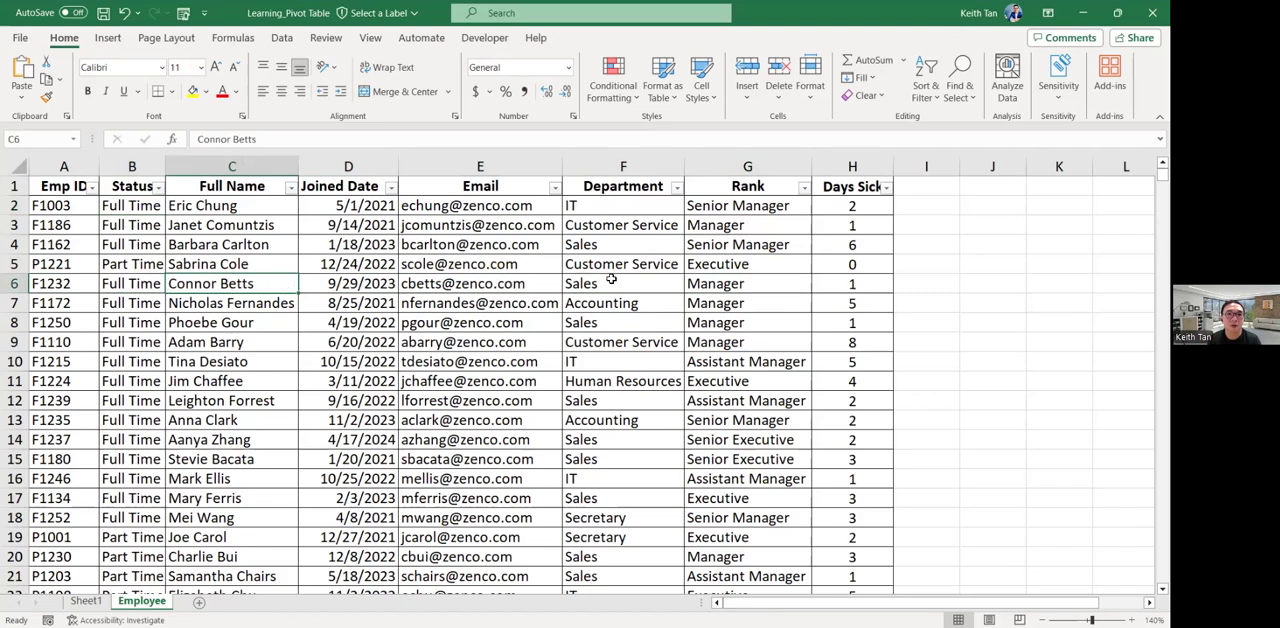
Highlight row 6 of the Employee sheet in yellow and review its Department, Rank and Days Sick cells.
{"action": "left_click", "coordinate": [645, 285]}
{"action": "left_click", "coordinate": [747, 286]}
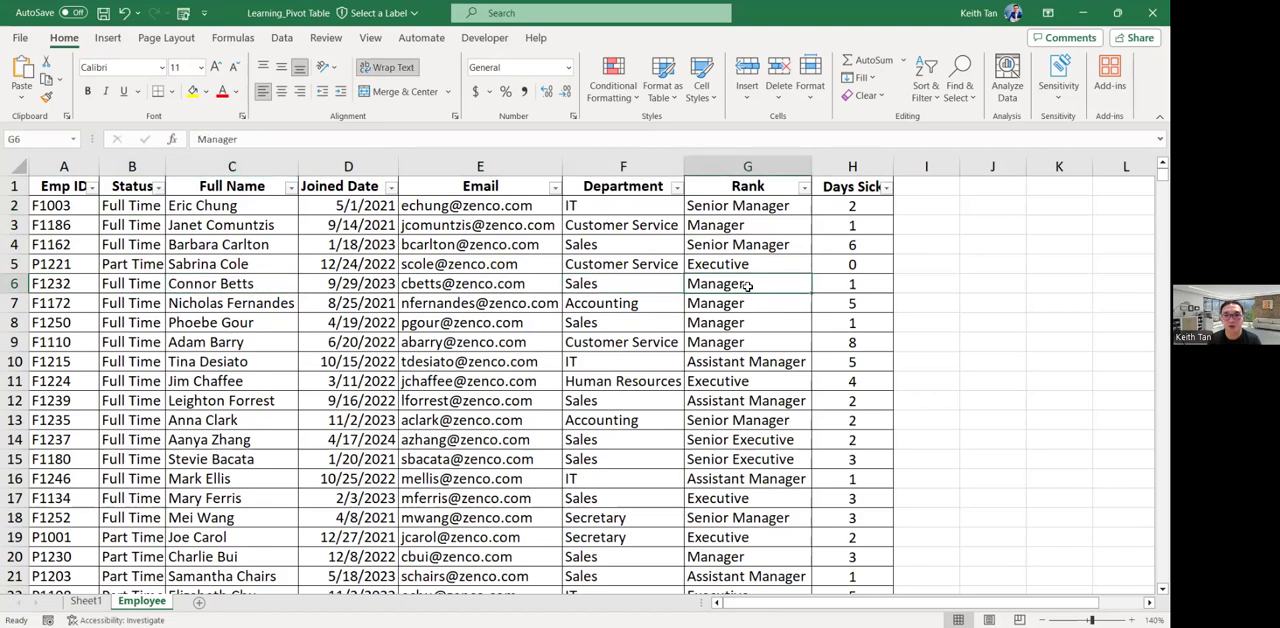
{"action": "left_click", "coordinate": [10, 284]}
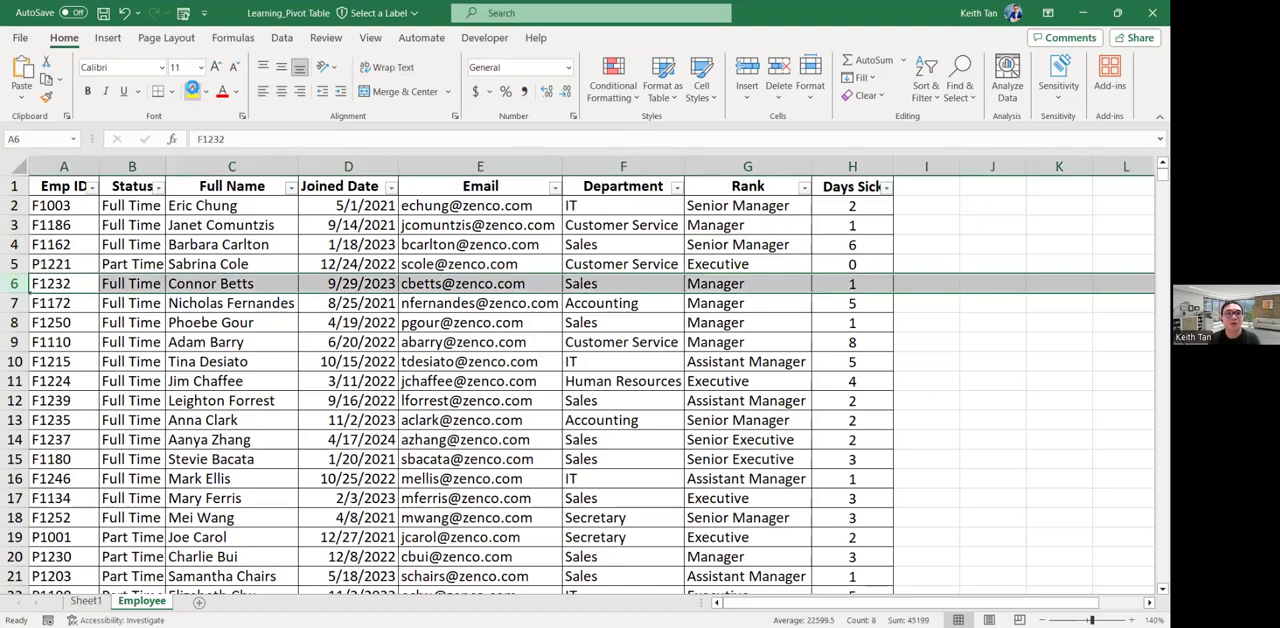
{"action": "left_click", "coordinate": [193, 91]}
{"action": "left_click", "coordinate": [780, 287]}
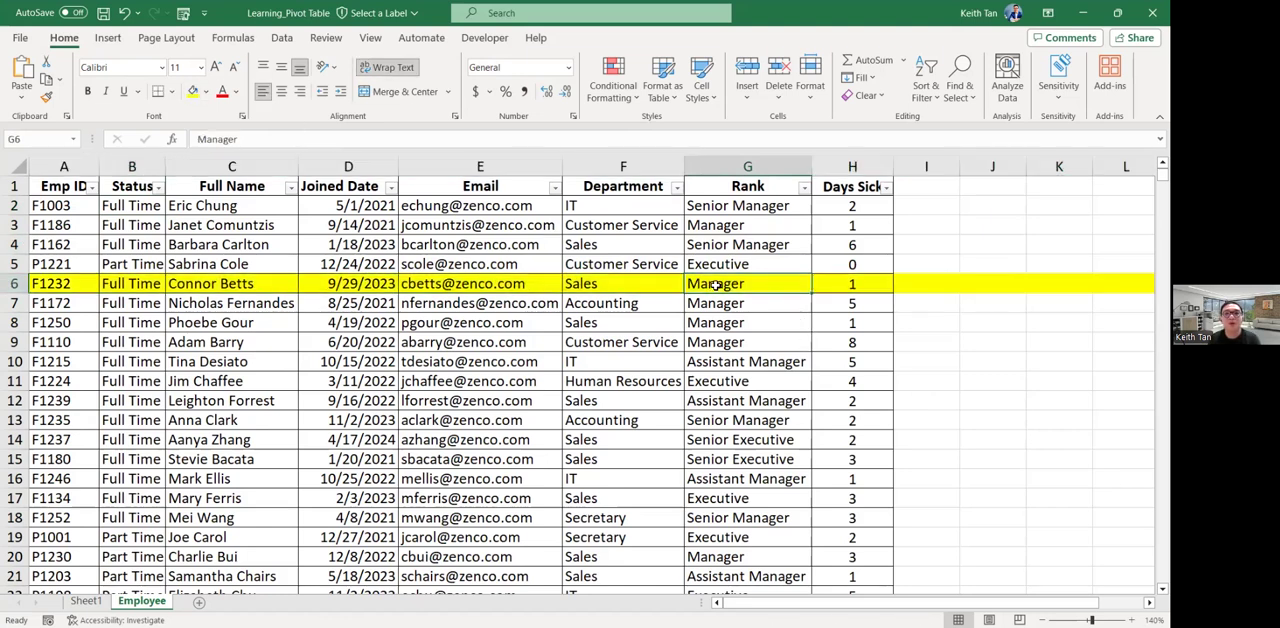
{"action": "left_click", "coordinate": [873, 287]}
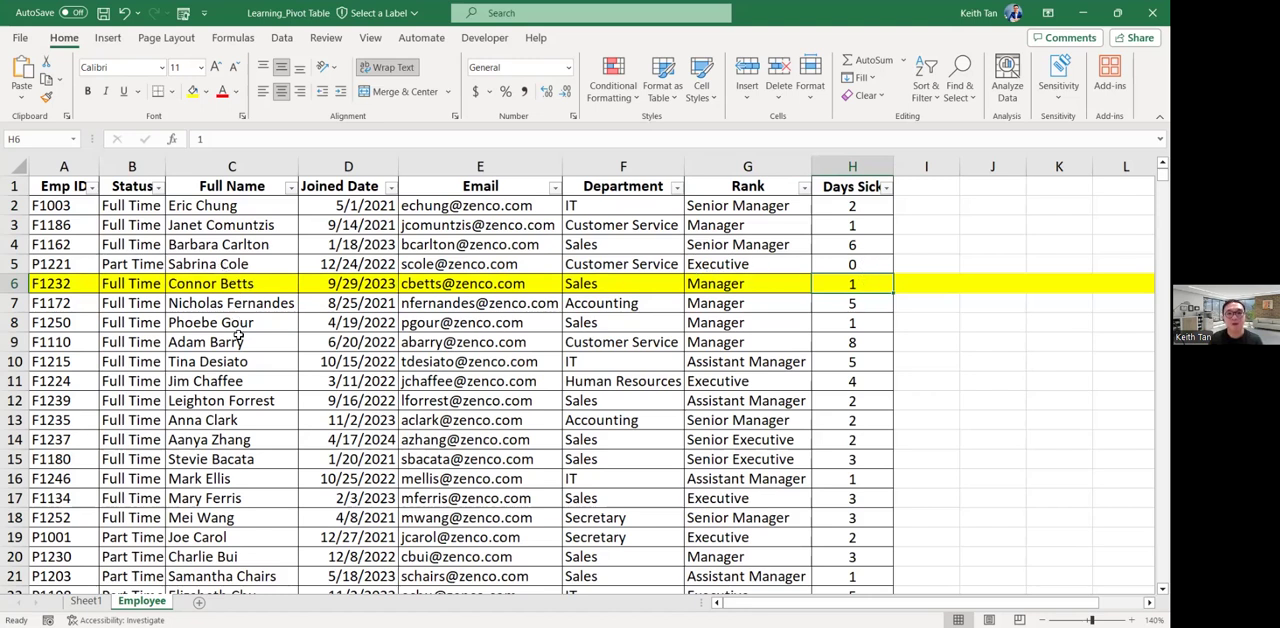
{"action": "left_click", "coordinate": [655, 285]}
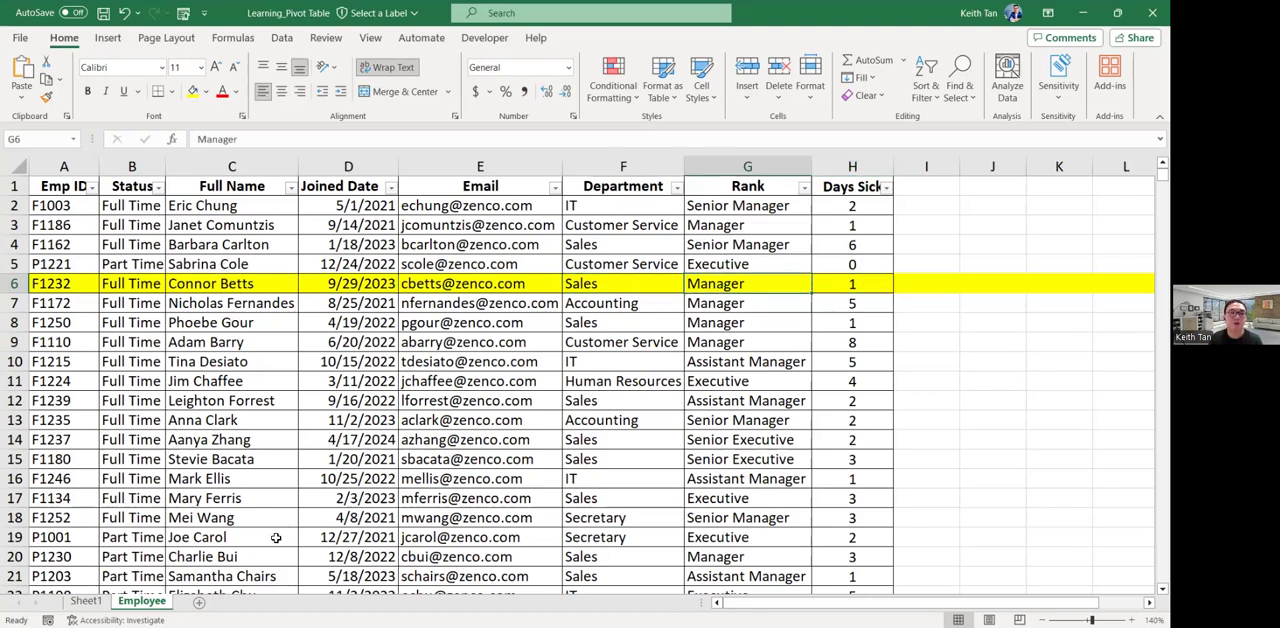
Locate the Manager row under Sales in the Sheet1 PivotTable and check its Grand Total average.
{"action": "left_click", "coordinate": [90, 602]}
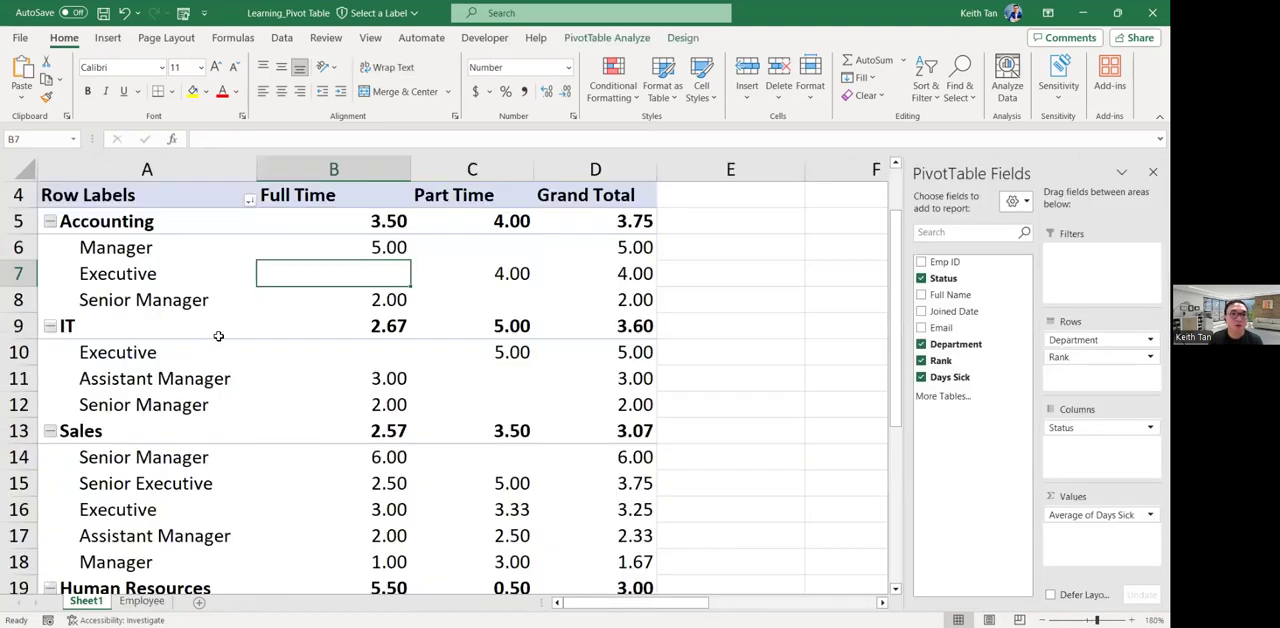
{"action": "scroll", "coordinate": [217, 363], "scroll_direction": "down", "scroll_amount": 1}
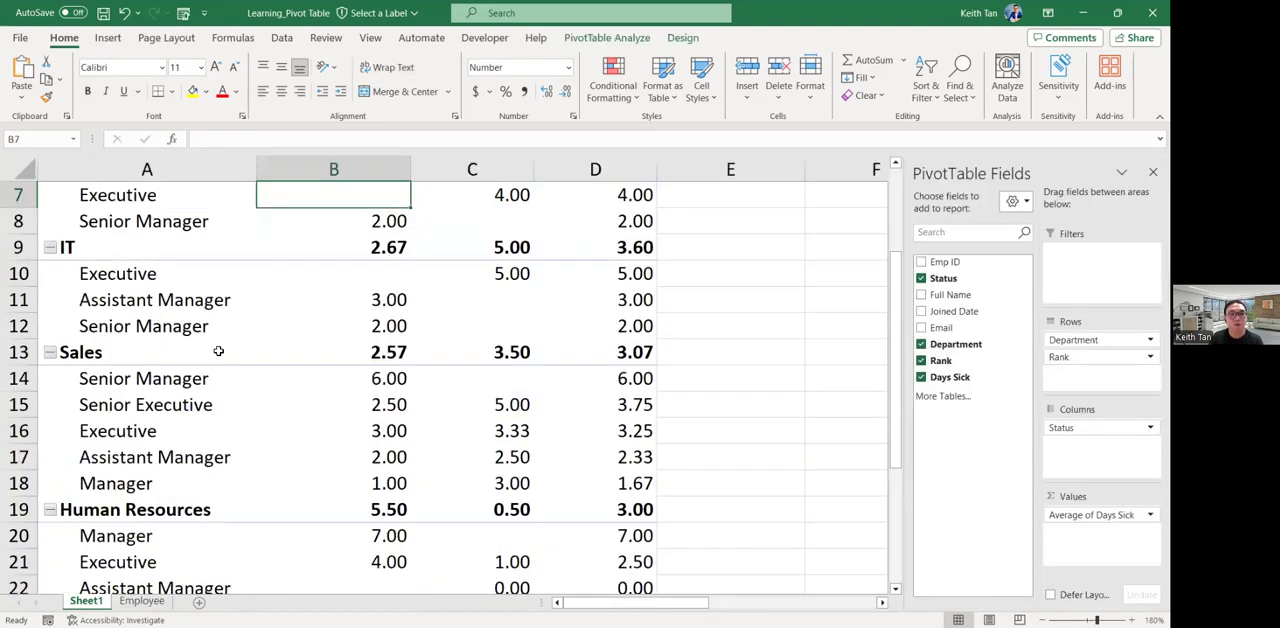
{"action": "left_click", "coordinate": [91, 355]}
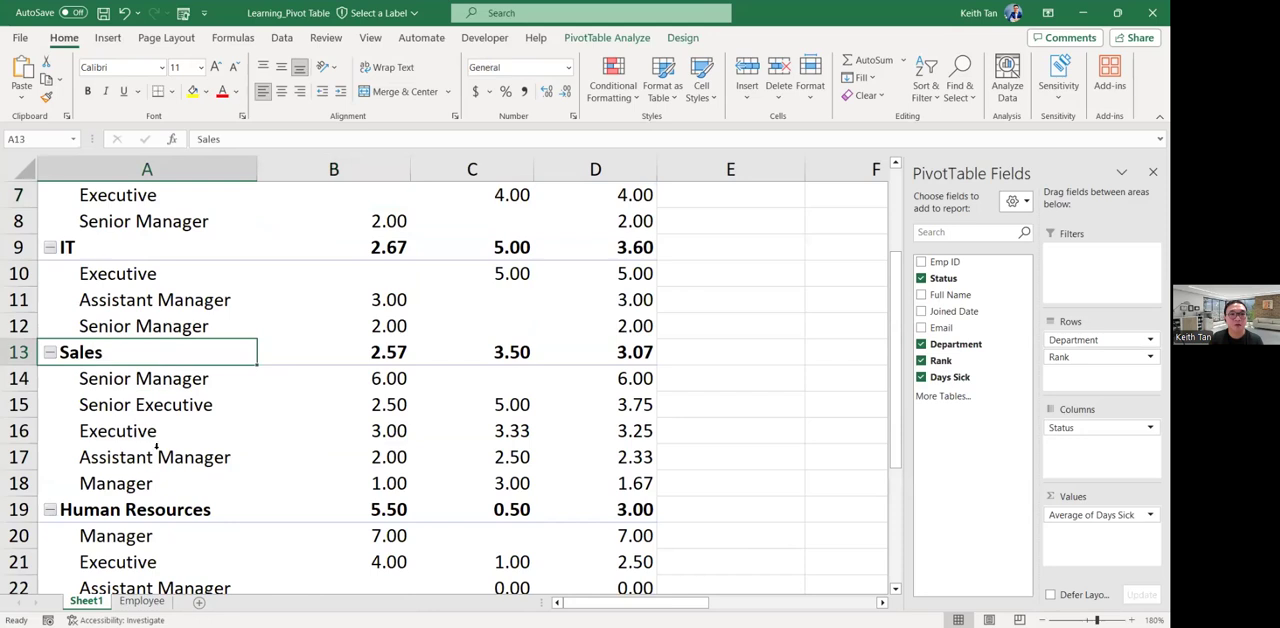
{"action": "left_click", "coordinate": [166, 484]}
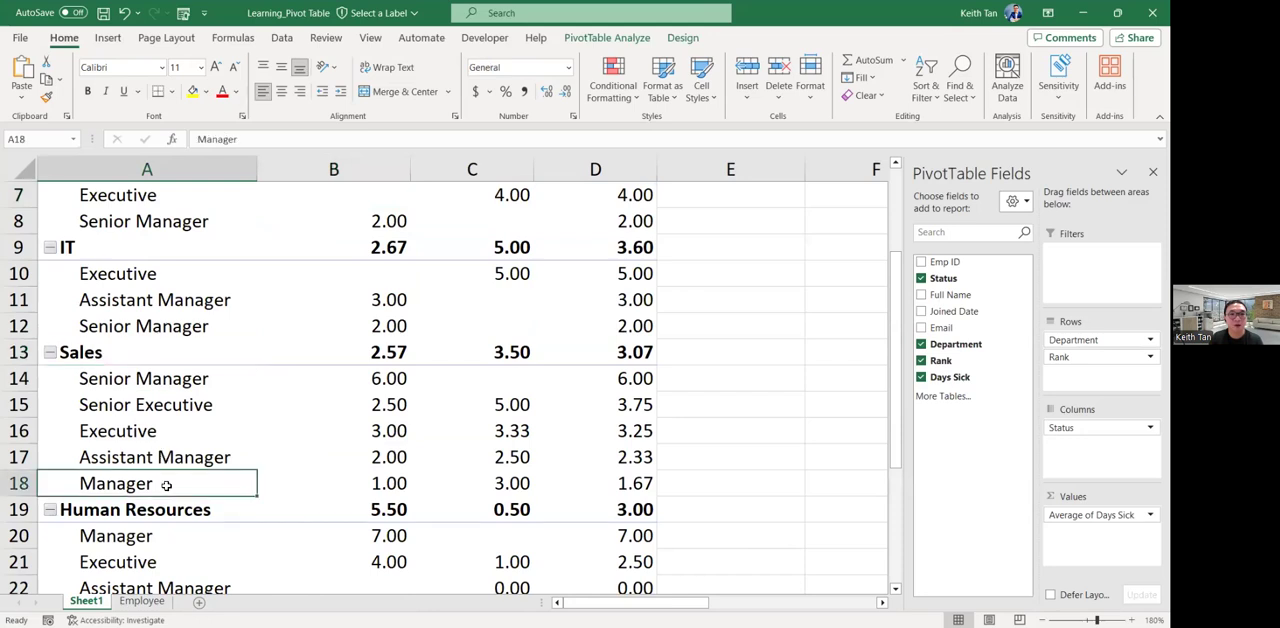
{"action": "left_click", "coordinate": [19, 483]}
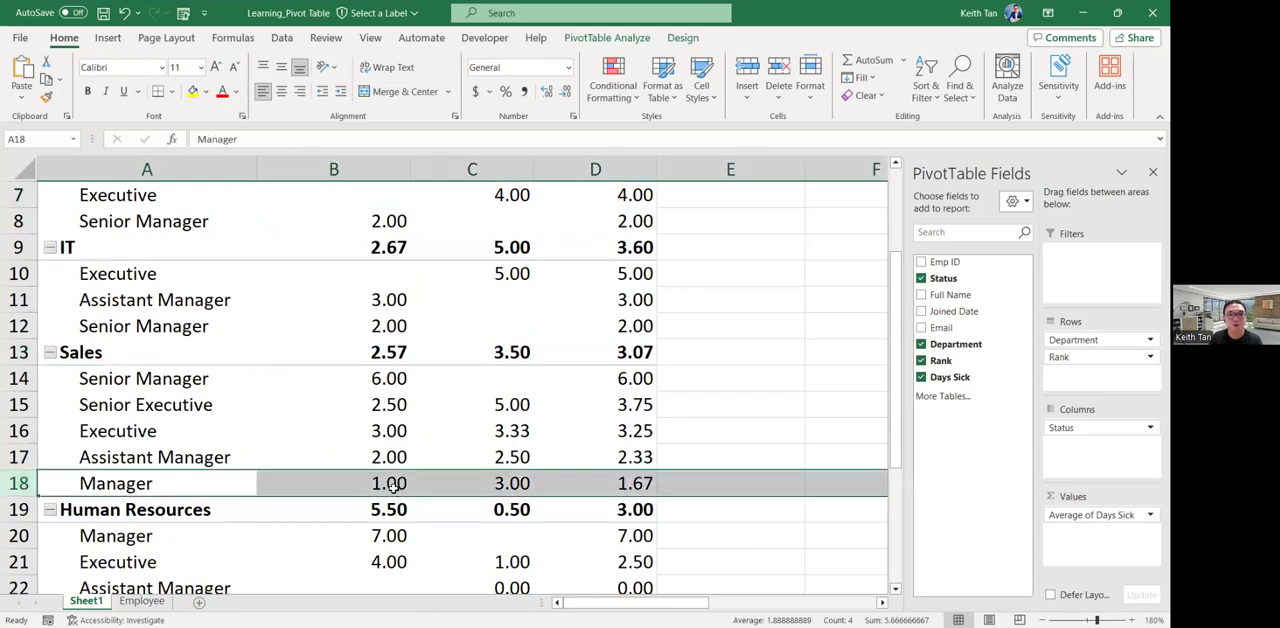
{"action": "left_click", "coordinate": [641, 485]}
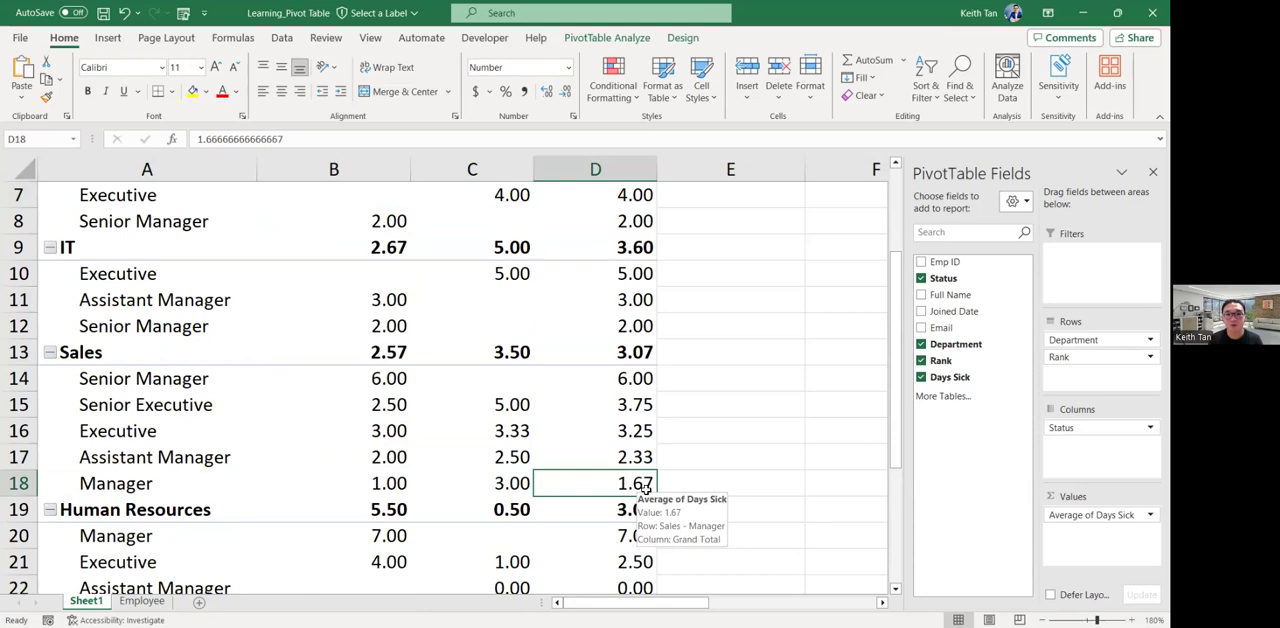
Set Days Sick for the highlighted row 6 record on the Employee sheet to 5.
{"action": "left_click", "coordinate": [142, 601]}
{"action": "left_click", "coordinate": [14, 284]}
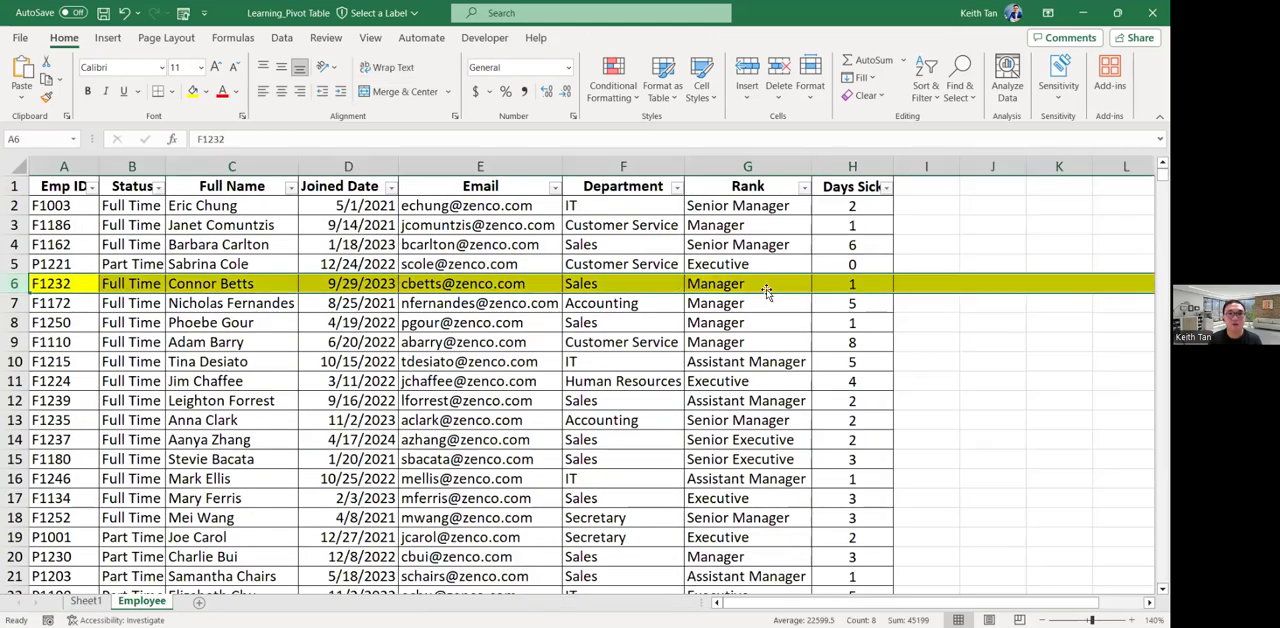
{"action": "left_click", "coordinate": [876, 286]}
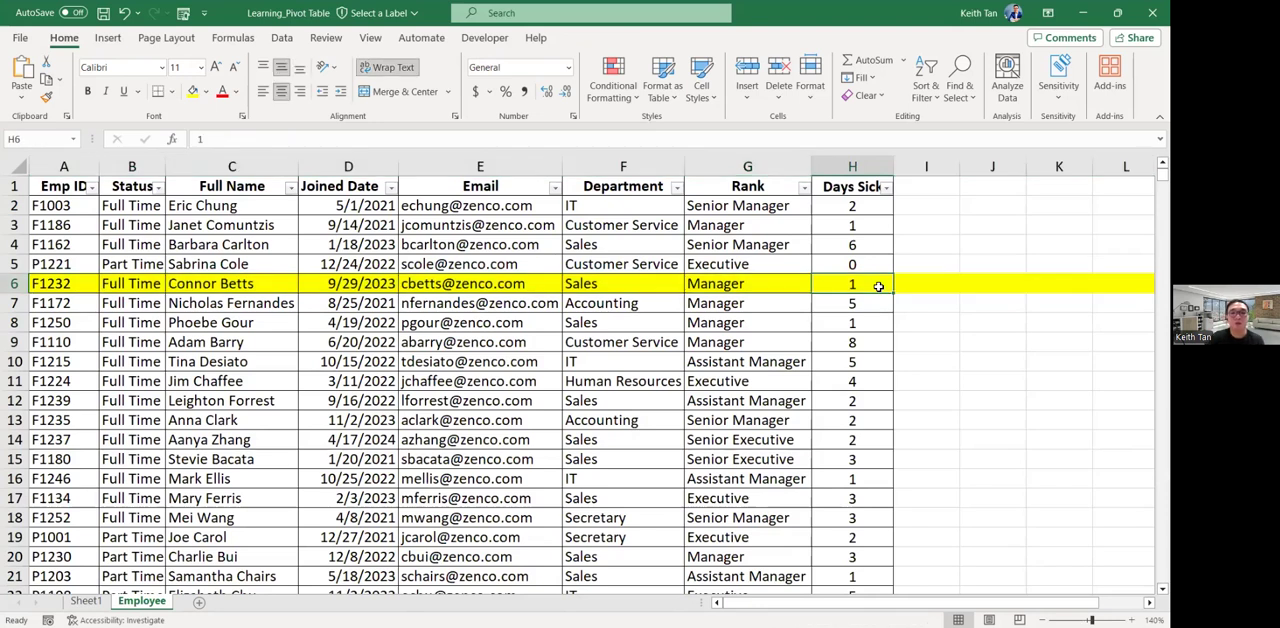
{"action": "type", "text": "5"}
{"action": "key", "text": "Return"}
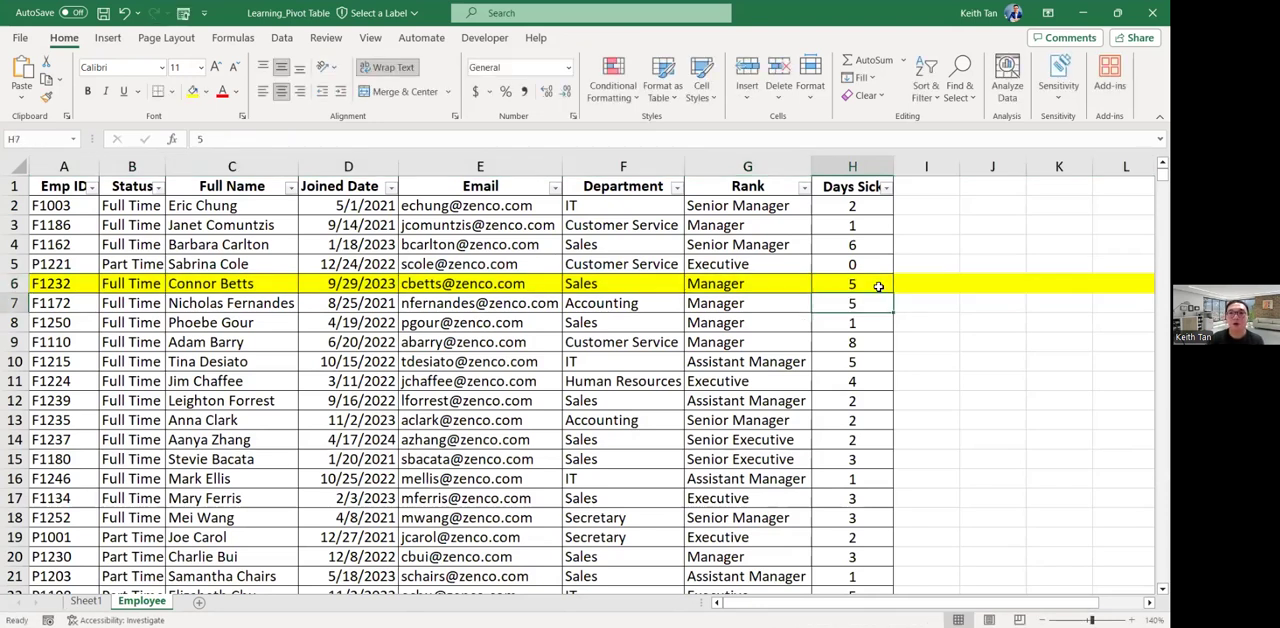
Return to Sheet1 and check whether the Sales Manager averages reflect the edited source value.
{"action": "left_click", "coordinate": [86, 601]}
{"action": "left_click", "coordinate": [18, 483]}
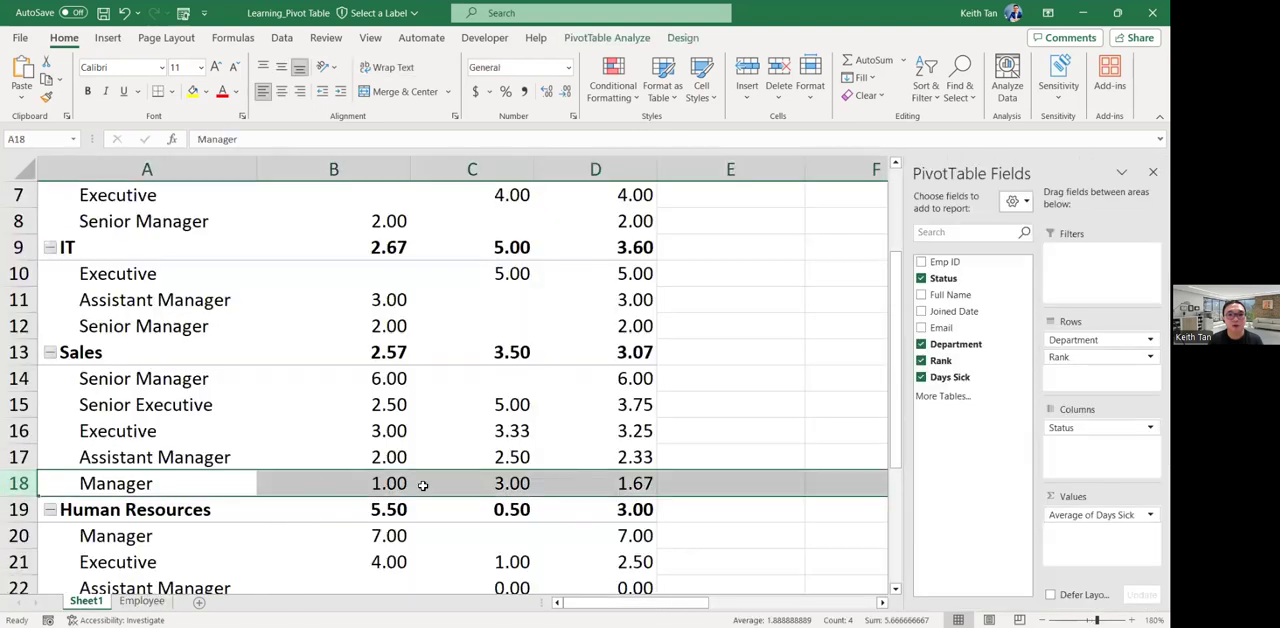
{"action": "left_click", "coordinate": [627, 484]}
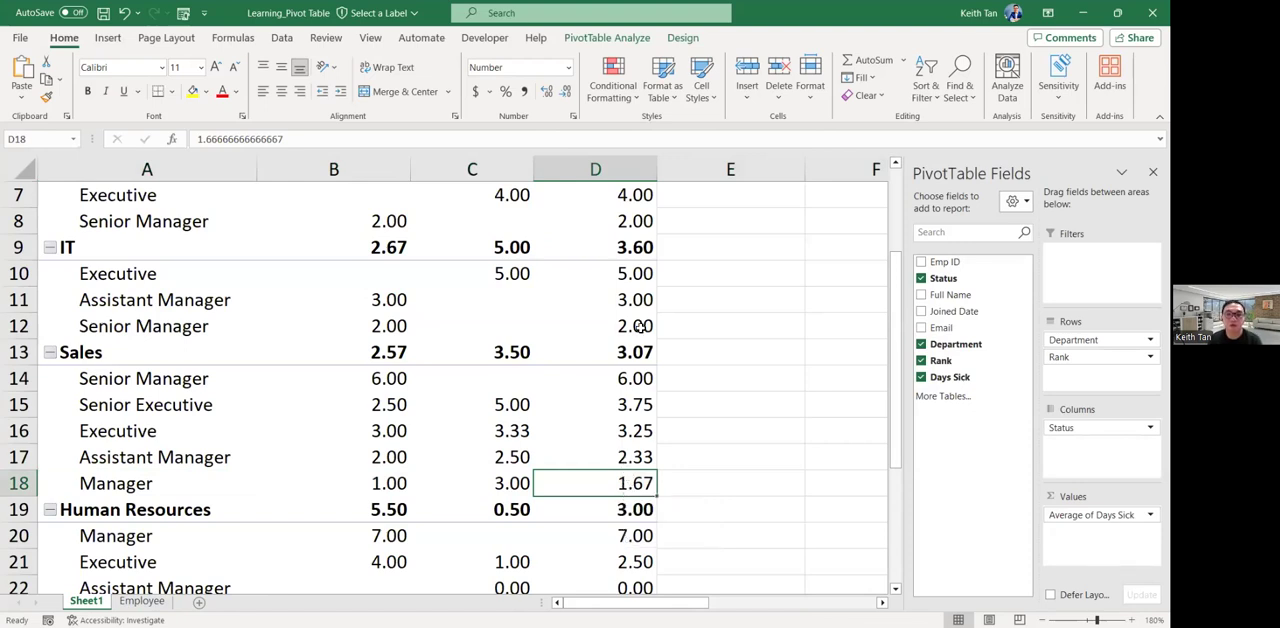
Refresh the PivotTable on Sheet1 to bring in the changed Employee data.
{"action": "mouse_move", "coordinate": [298, 311]}
{"action": "left_click", "coordinate": [480, 221]}
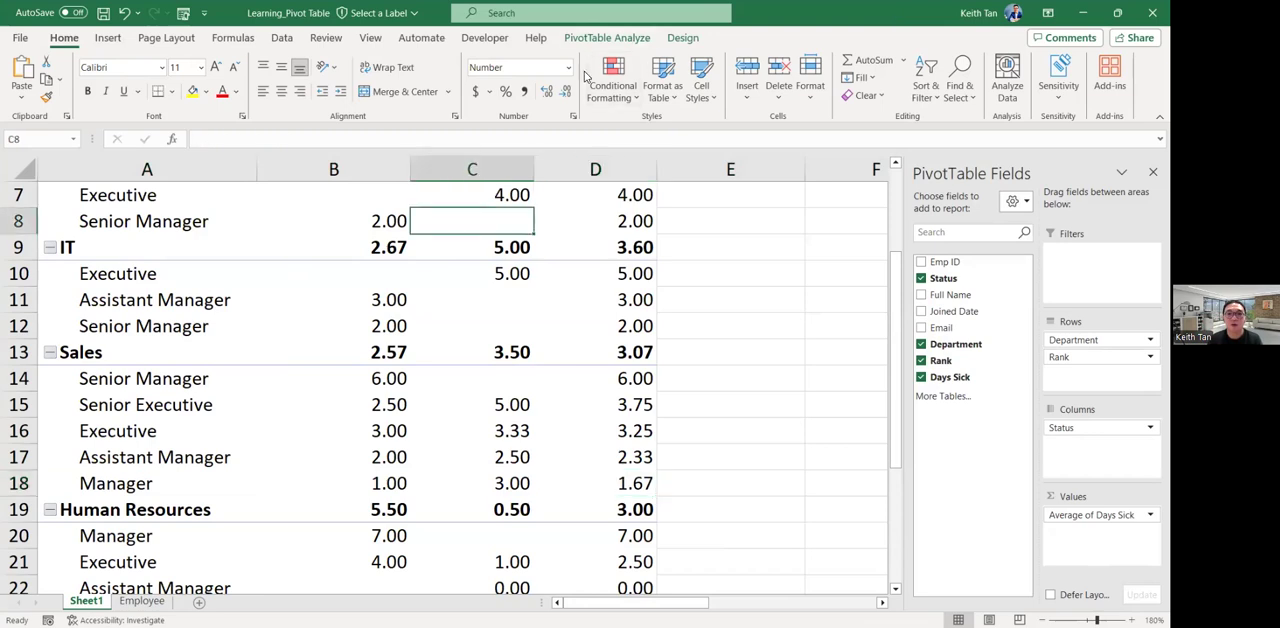
{"action": "left_click", "coordinate": [438, 291]}
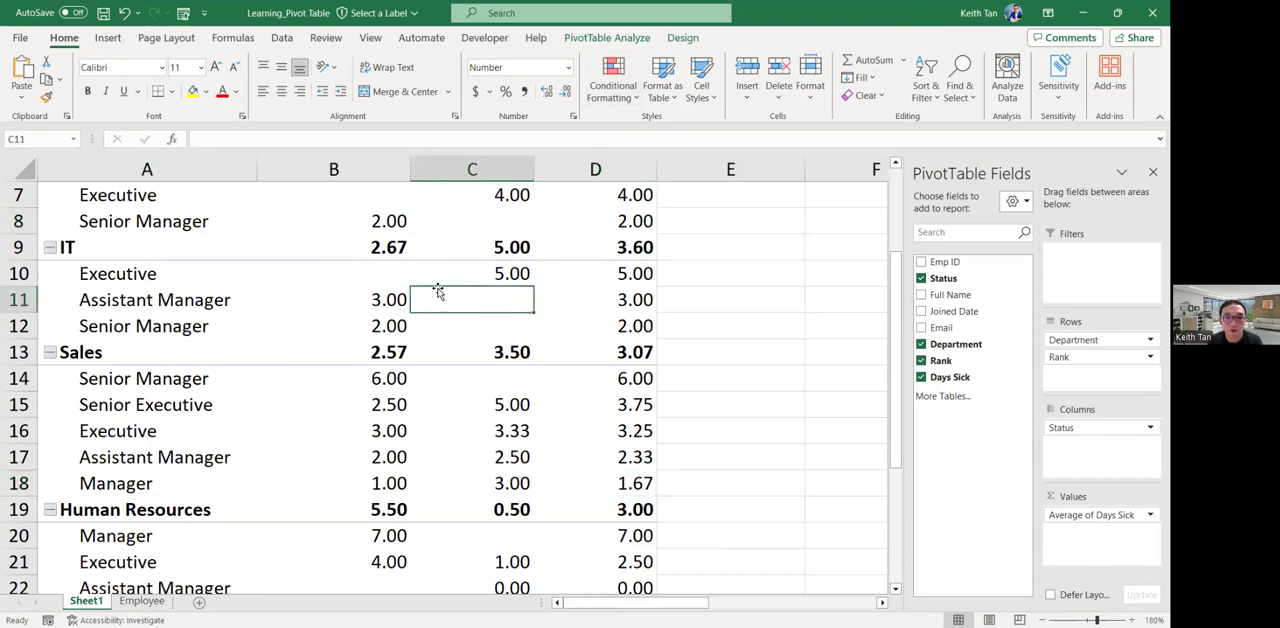
{"action": "mouse_move", "coordinate": [437, 297]}
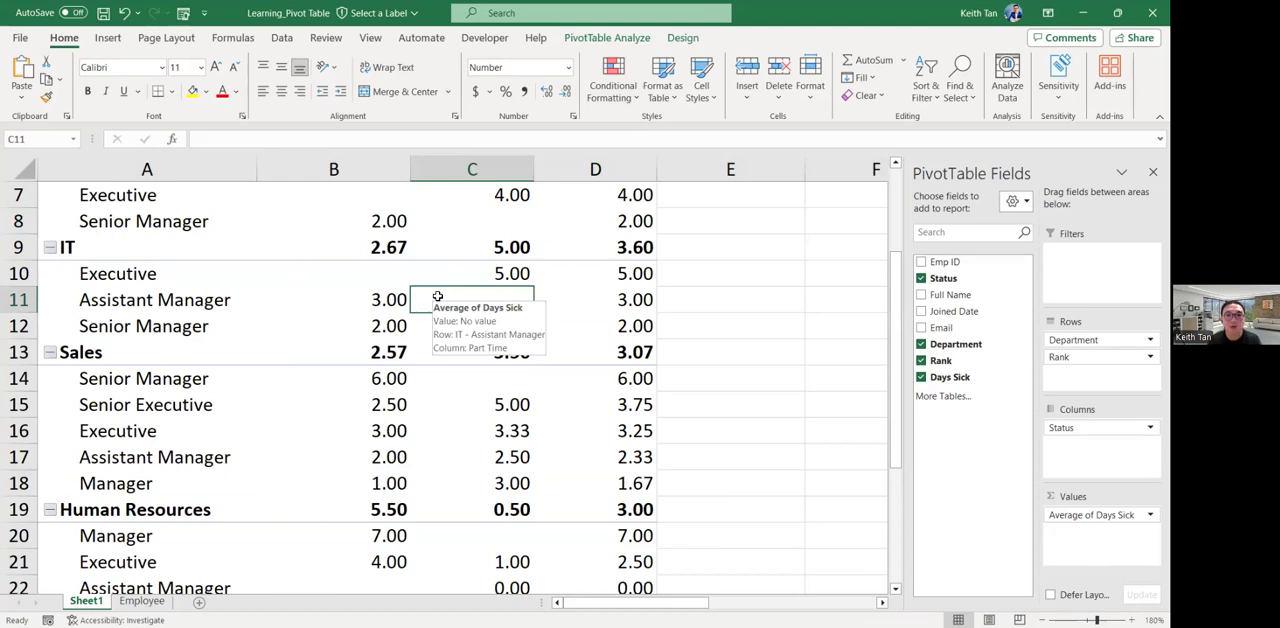
{"action": "left_click", "coordinate": [453, 378]}
{"action": "right_click", "coordinate": [453, 378]}
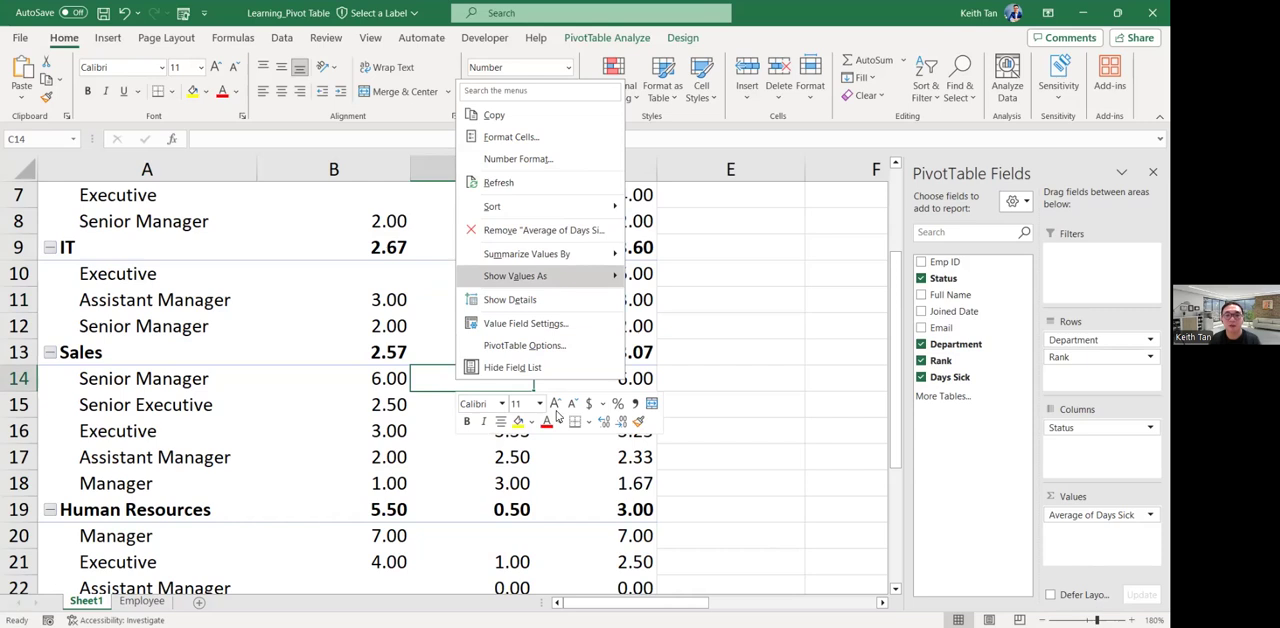
{"action": "right_click", "coordinate": [310, 335]}
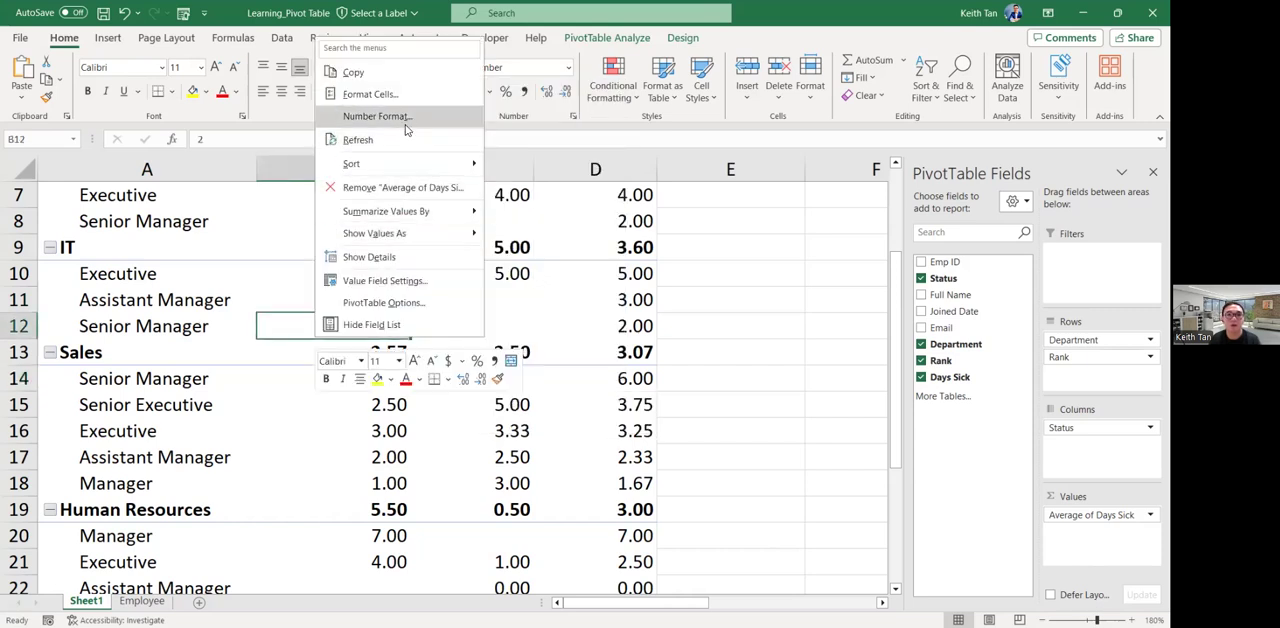
{"action": "left_click", "coordinate": [398, 150]}
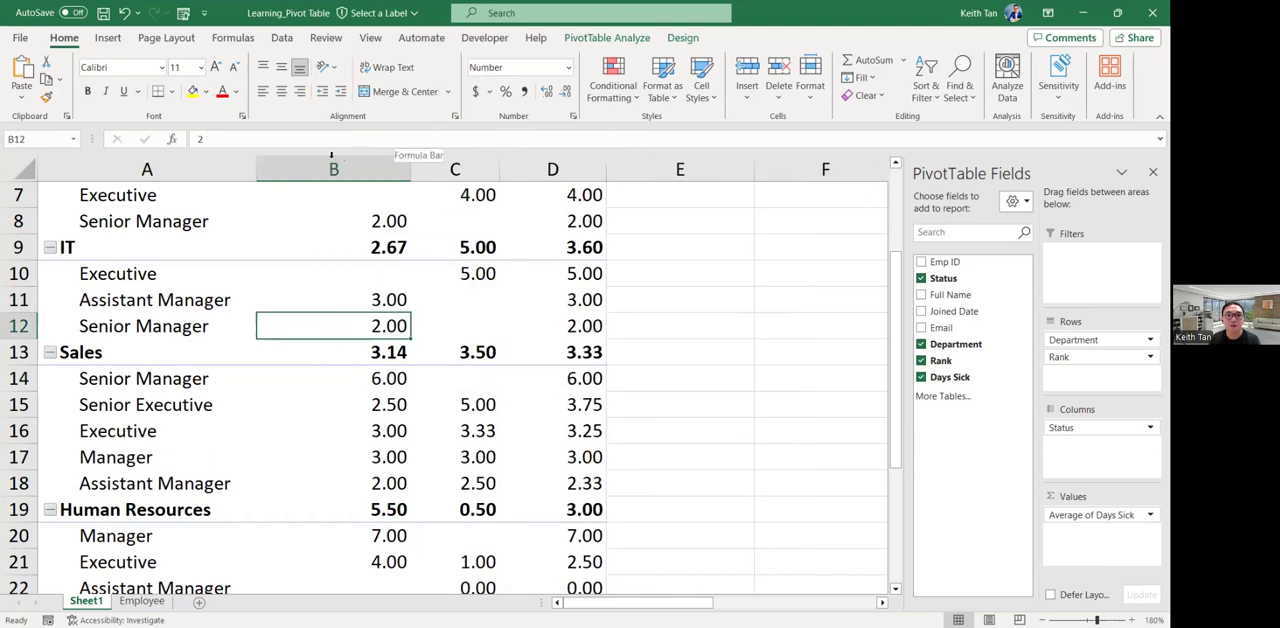
Check the refreshed averages for the Sales department and its Manager row, including the Grand Total.
{"action": "left_click", "coordinate": [76, 356]}
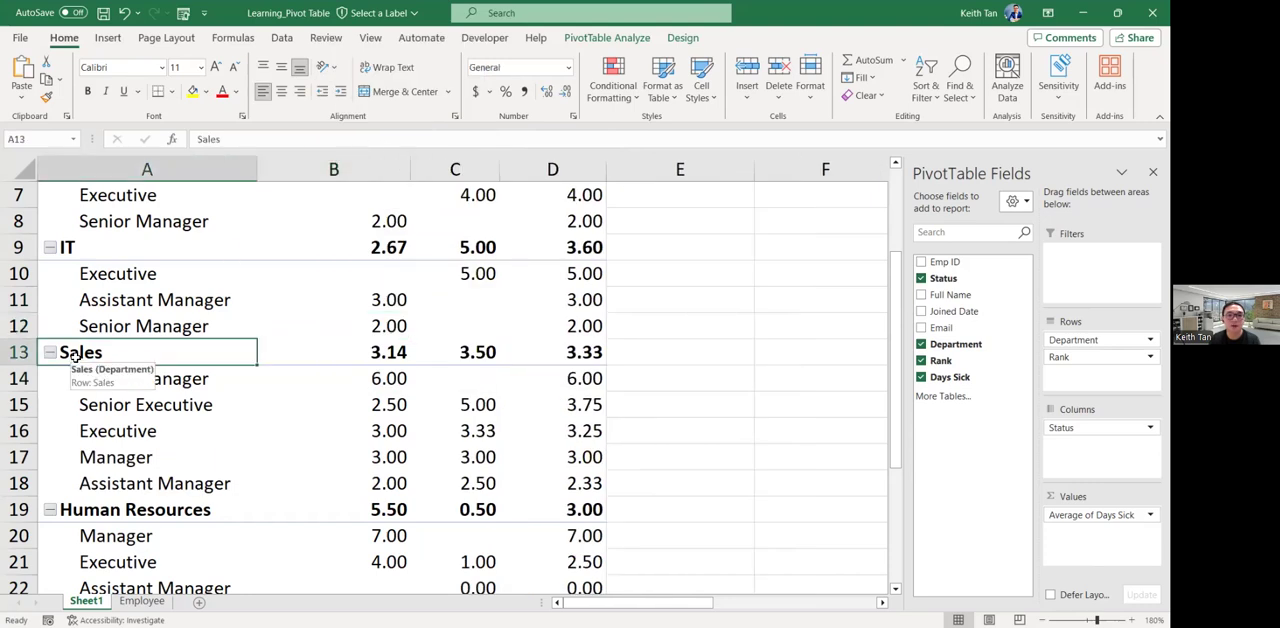
{"action": "left_click", "coordinate": [106, 460]}
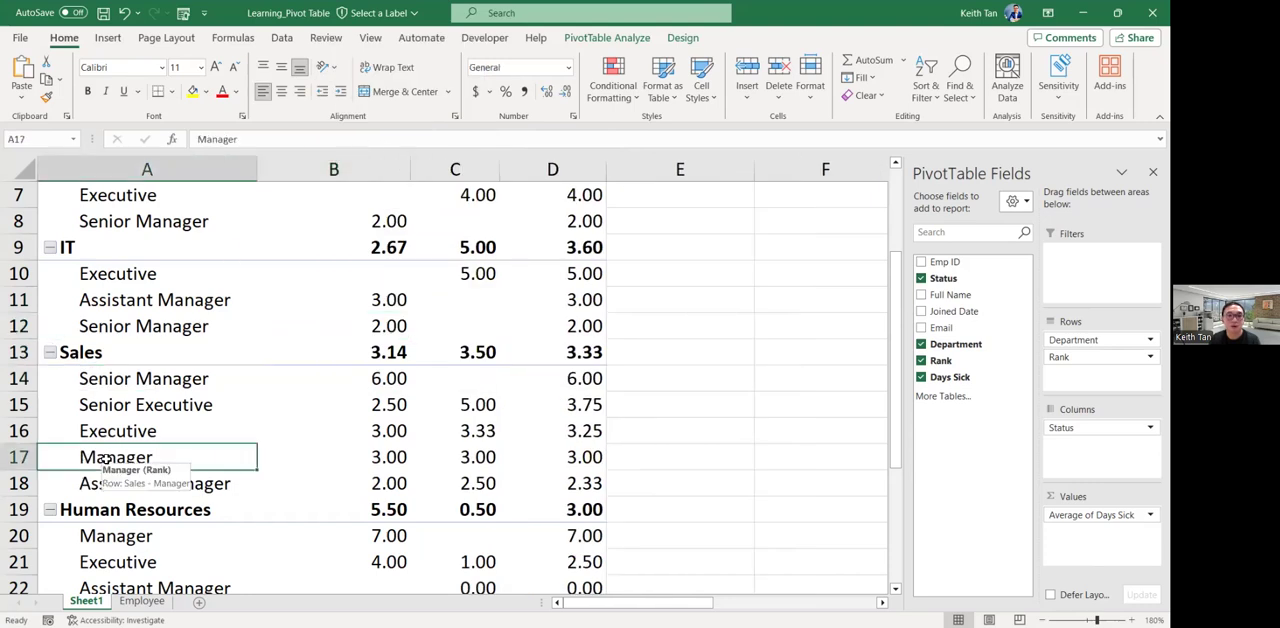
{"action": "left_click", "coordinate": [585, 460]}
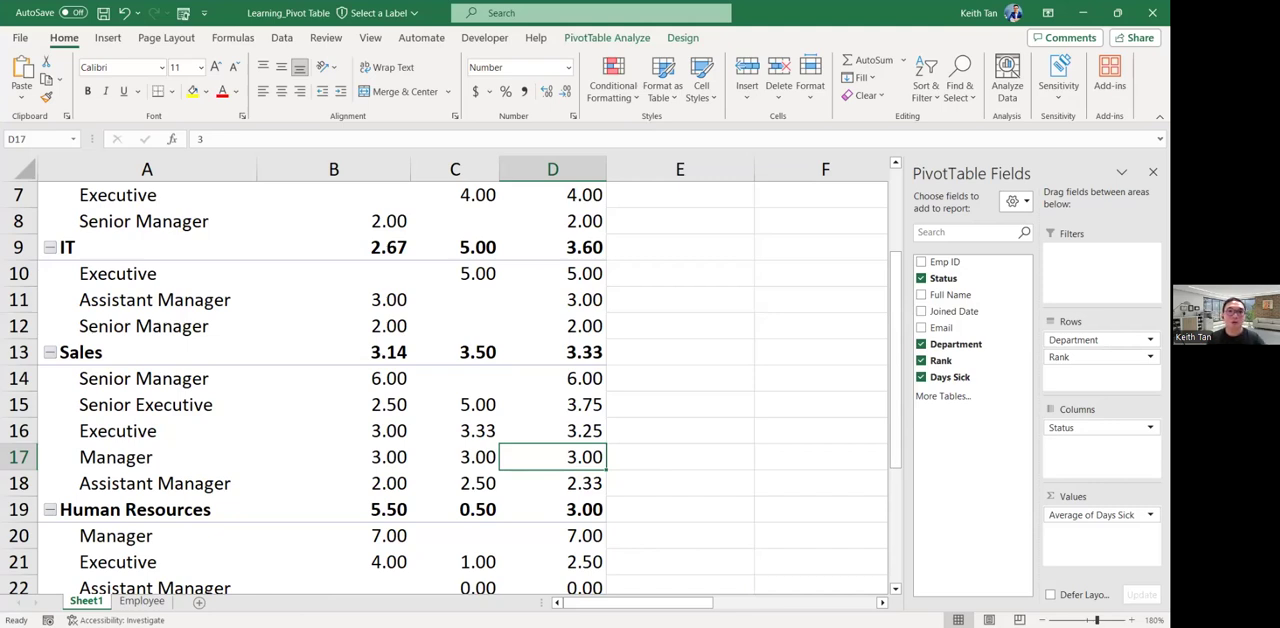
{"action": "key", "text": "alt+Tab"}
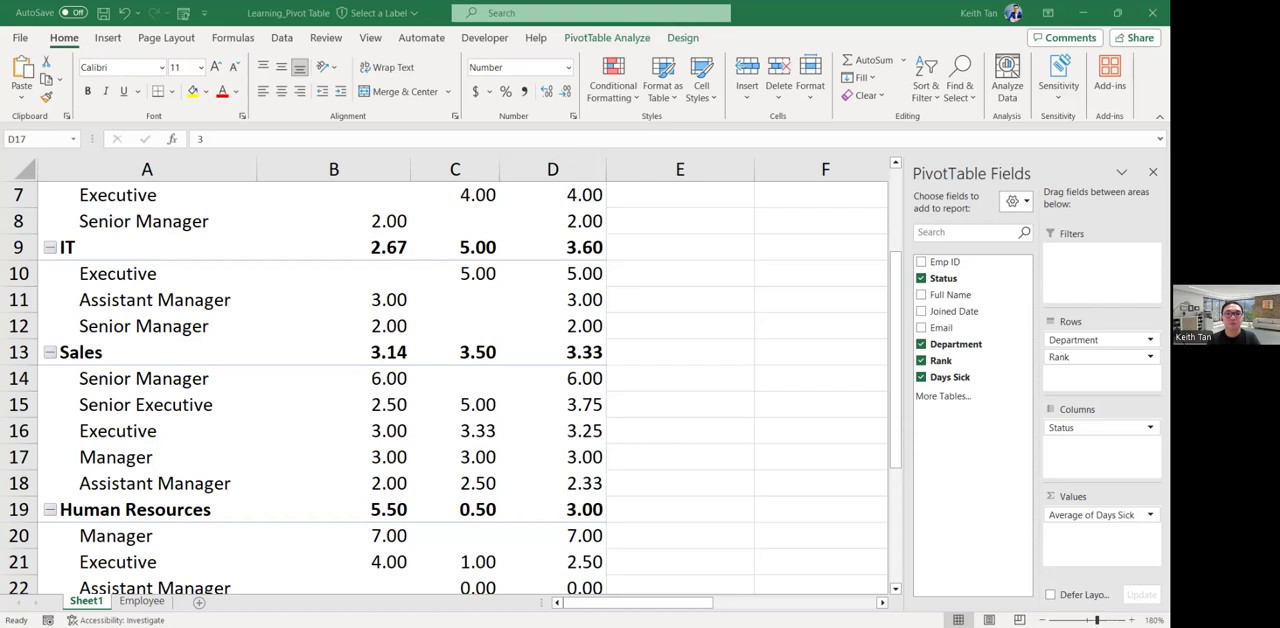
Try the Status field as a report filter for the PivotTable and return it to Columns.
{"action": "scroll", "coordinate": [458, 410], "scroll_direction": "up", "scroll_amount": 2}
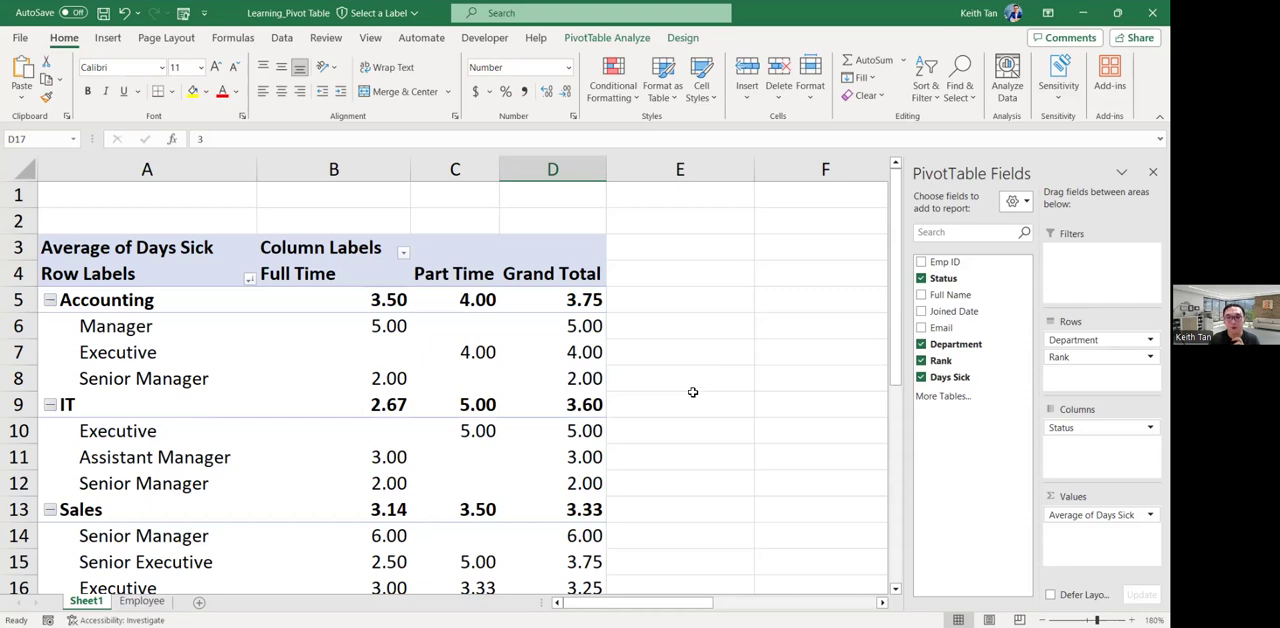
{"action": "left_click_drag", "start_coordinate": [951, 285], "coordinate": [1100, 256]}
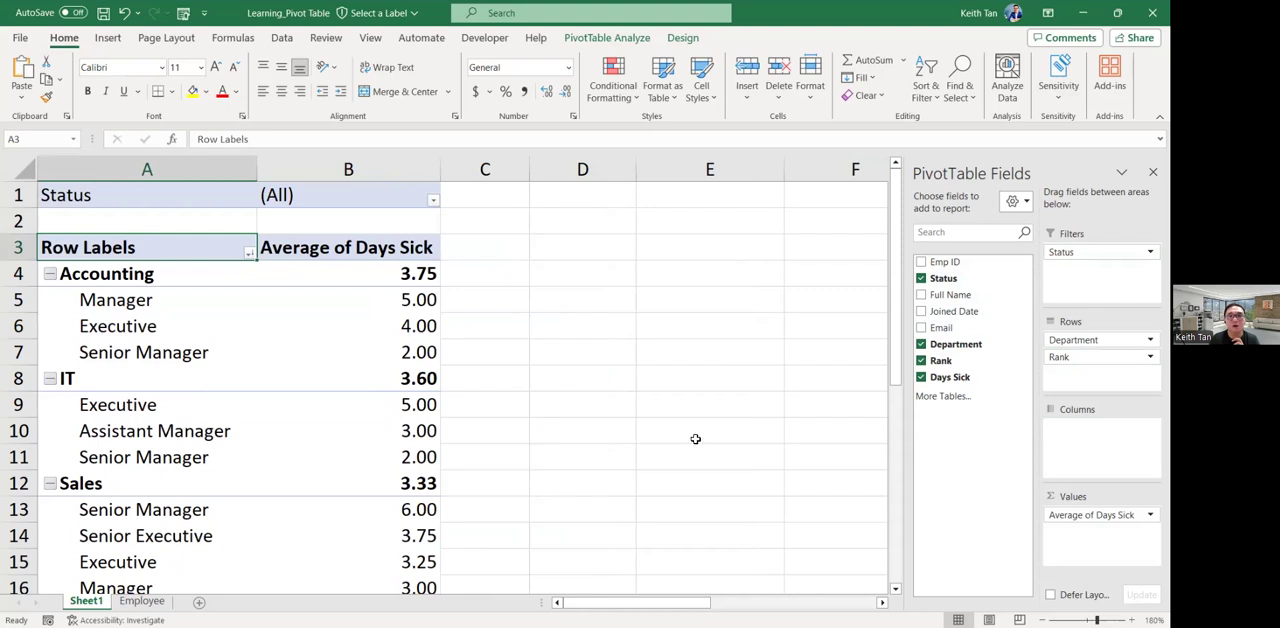
{"action": "left_click_drag", "start_coordinate": [944, 279], "coordinate": [1098, 443]}
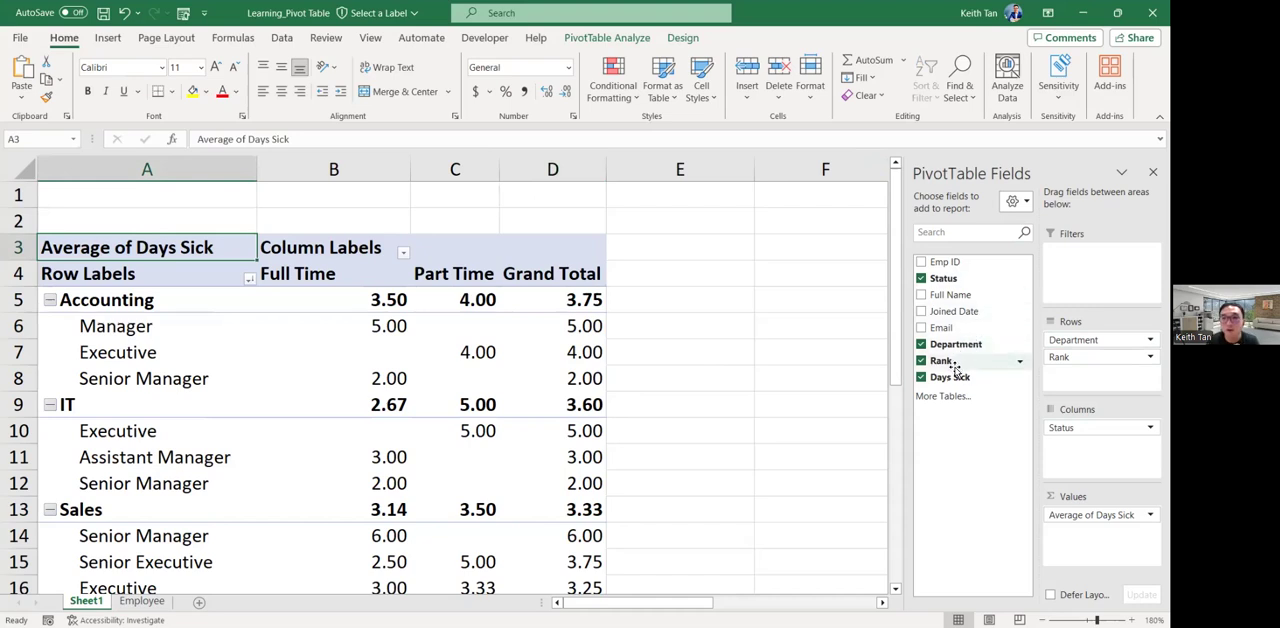
Try the Rank field as a report filter and return it to Rows below Department.
{"action": "left_click_drag", "start_coordinate": [951, 364], "coordinate": [1090, 262]}
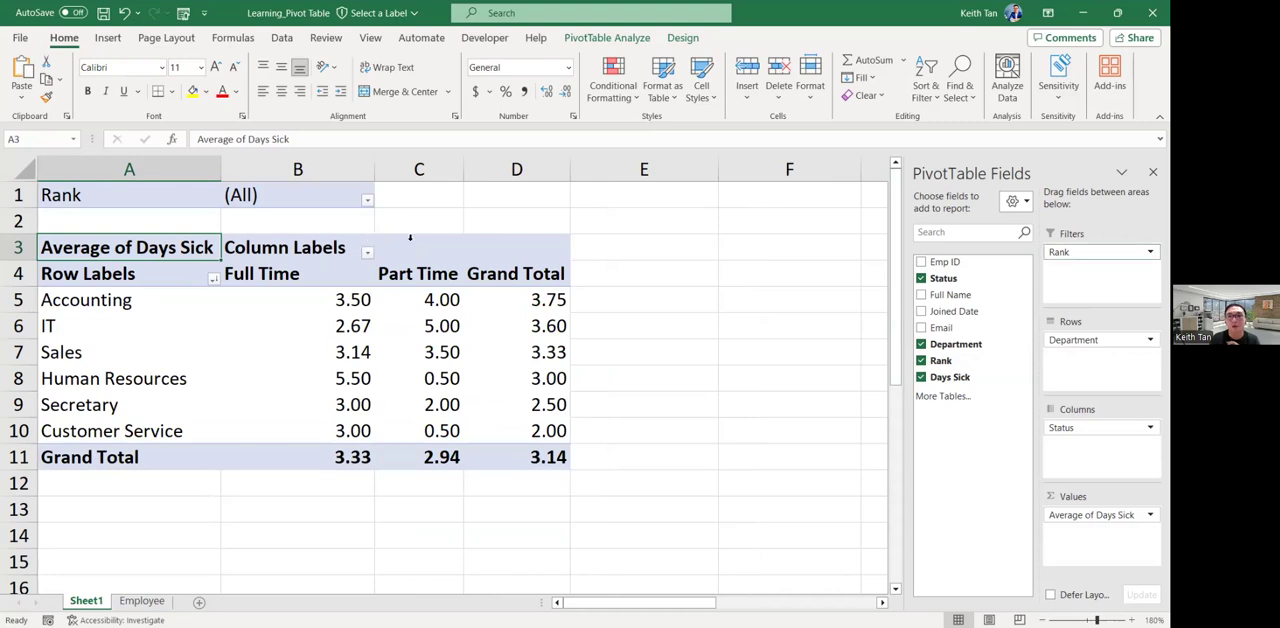
{"action": "left_click_drag", "start_coordinate": [1100, 252], "coordinate": [1100, 357]}
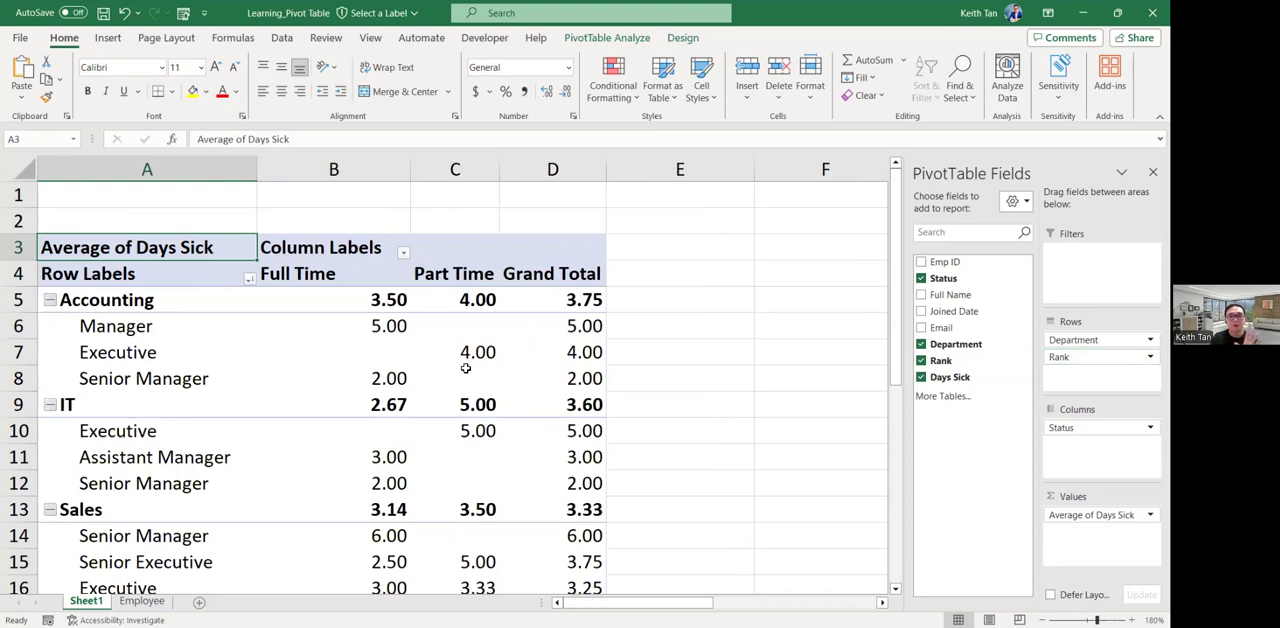
{"action": "mouse_move", "coordinate": [461, 375]}
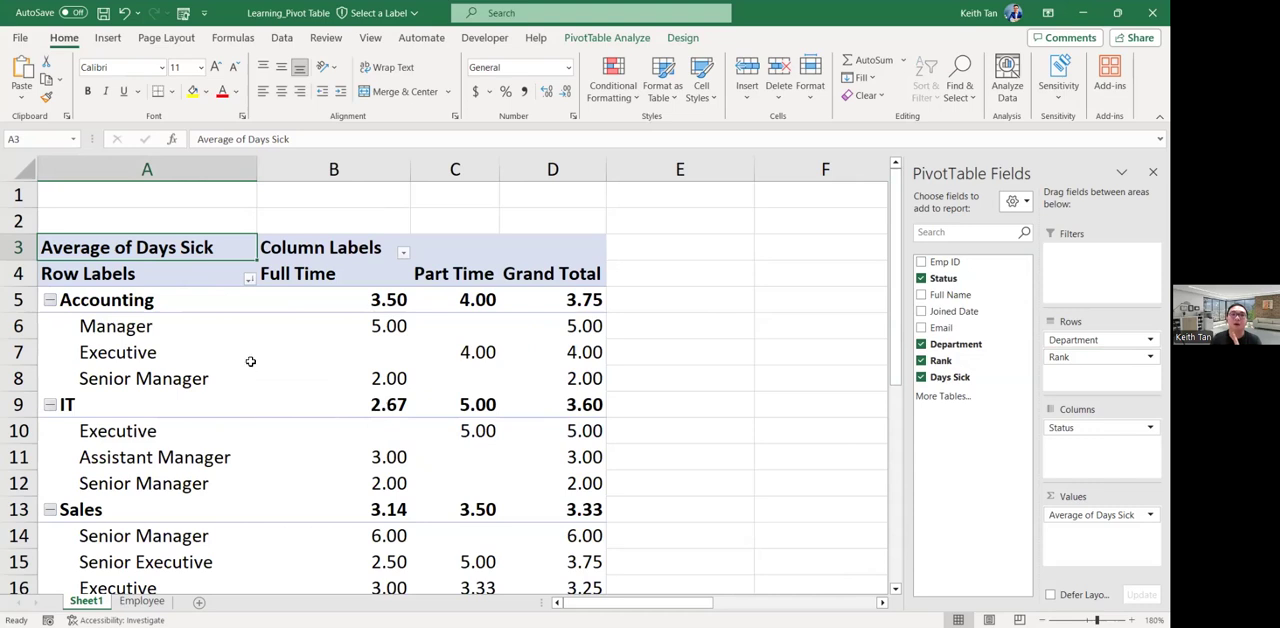
Insert a Rank slicer for the PivotTable and place it beside the table, clear of the data.
{"action": "mouse_move", "coordinate": [254, 354]}
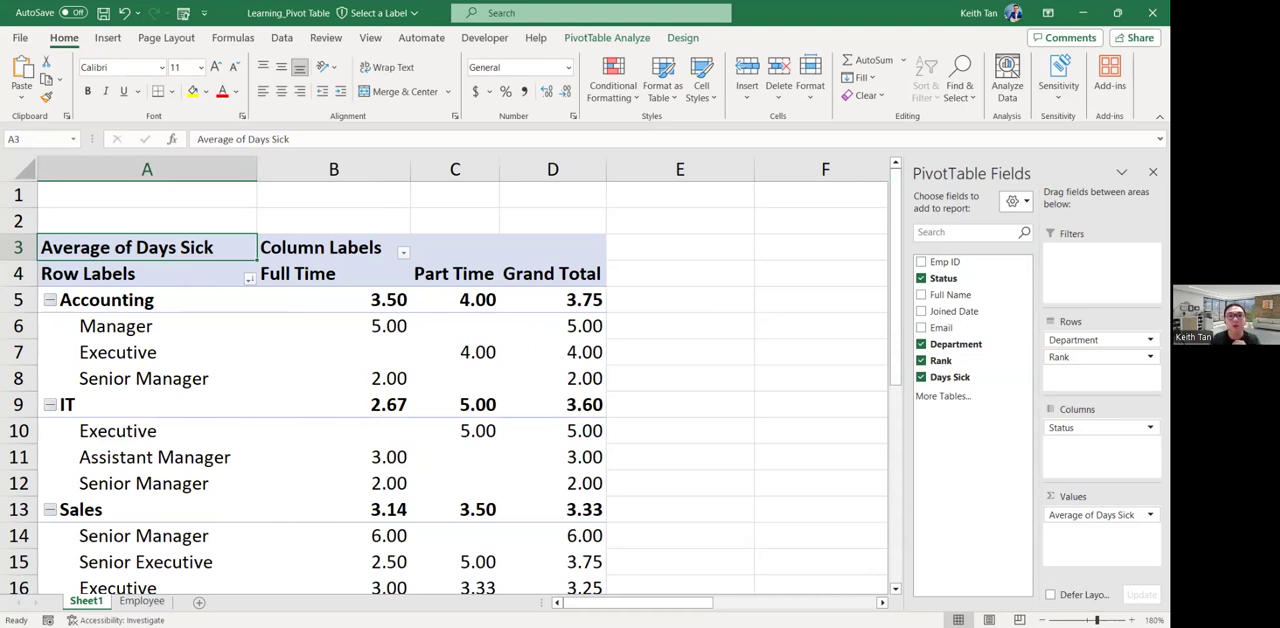
{"action": "left_click", "coordinate": [108, 40]}
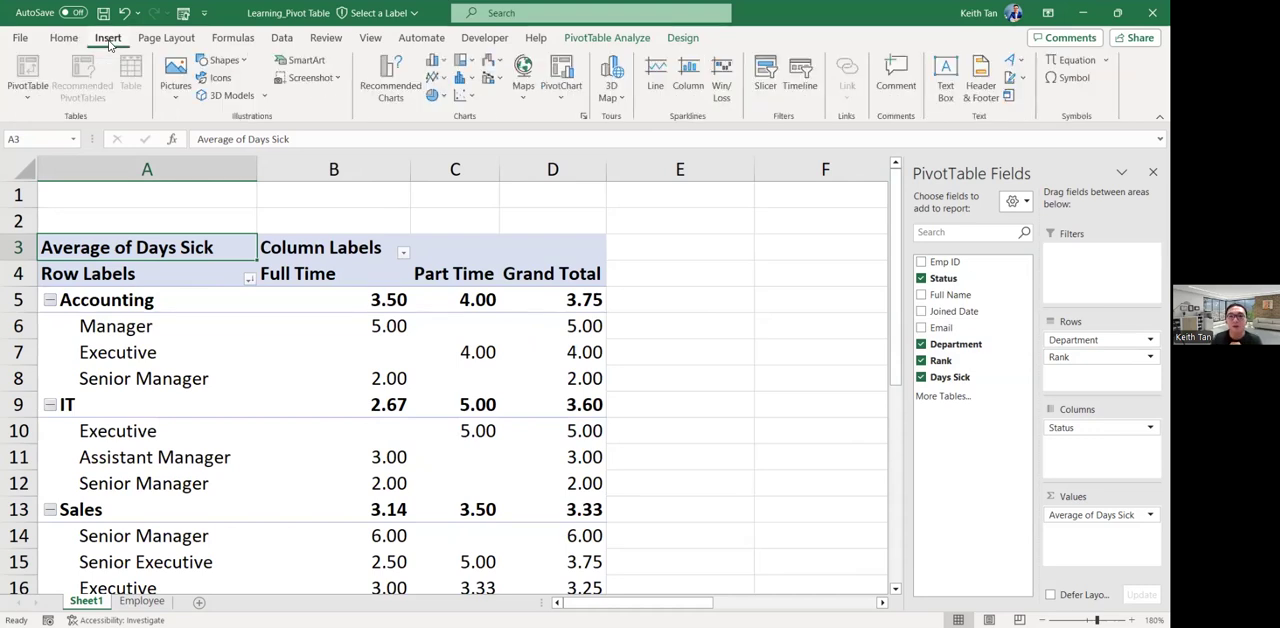
{"action": "left_click", "coordinate": [766, 72]}
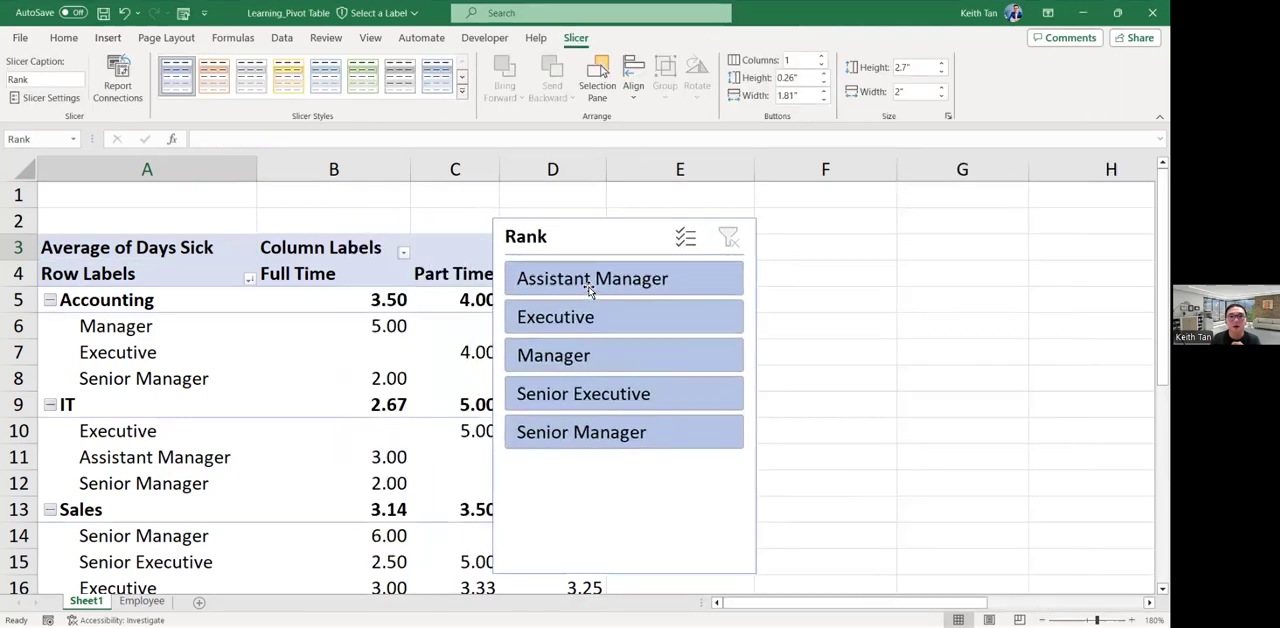
{"action": "mouse_move", "coordinate": [589, 290]}
{"action": "left_mouse_down"}
{"action": "mouse_move", "coordinate": [753, 295]}
{"action": "mouse_move", "coordinate": [741, 304]}
{"action": "left_mouse_up"}
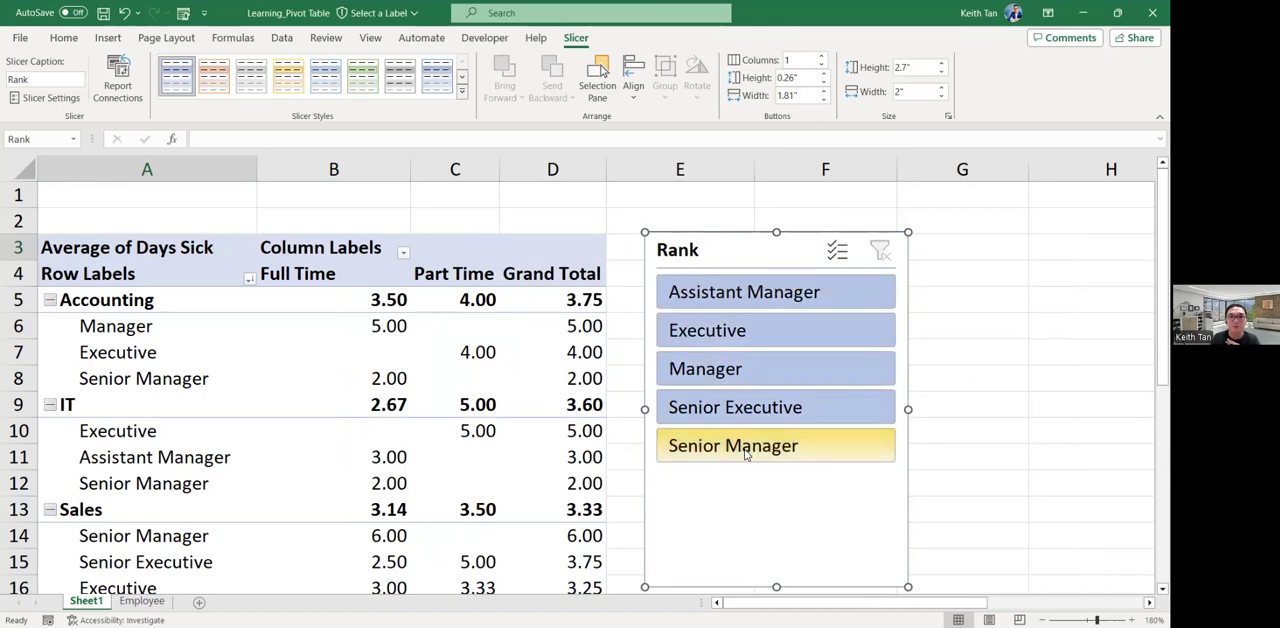
Filter the PivotTable with the Rank slicer by Executive, Assistant Manager, Manager and Senior Manager, one rank at a time.
{"action": "left_click", "coordinate": [781, 332]}
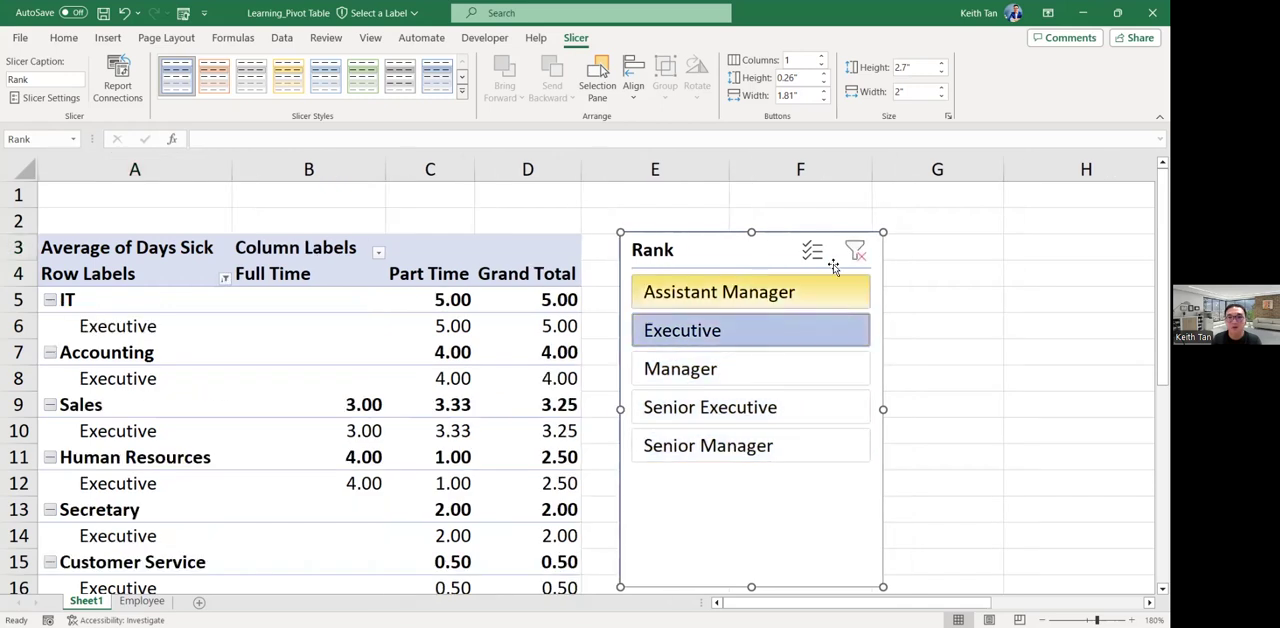
{"action": "left_click", "coordinate": [750, 290]}
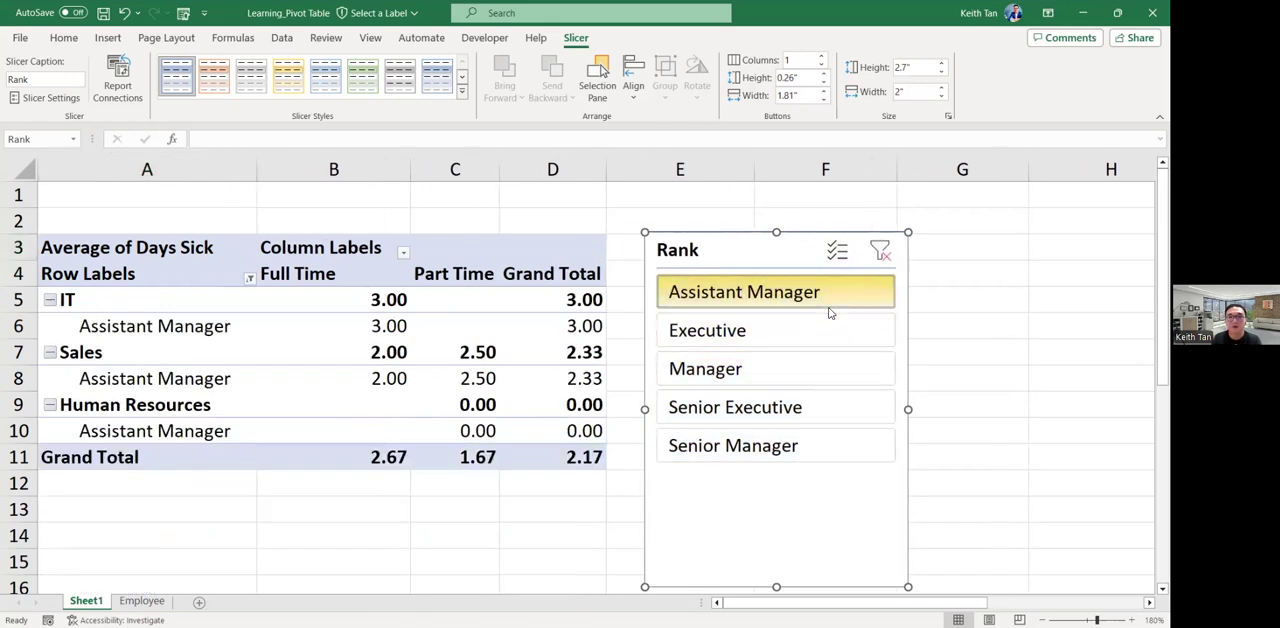
{"action": "left_click", "coordinate": [760, 370]}
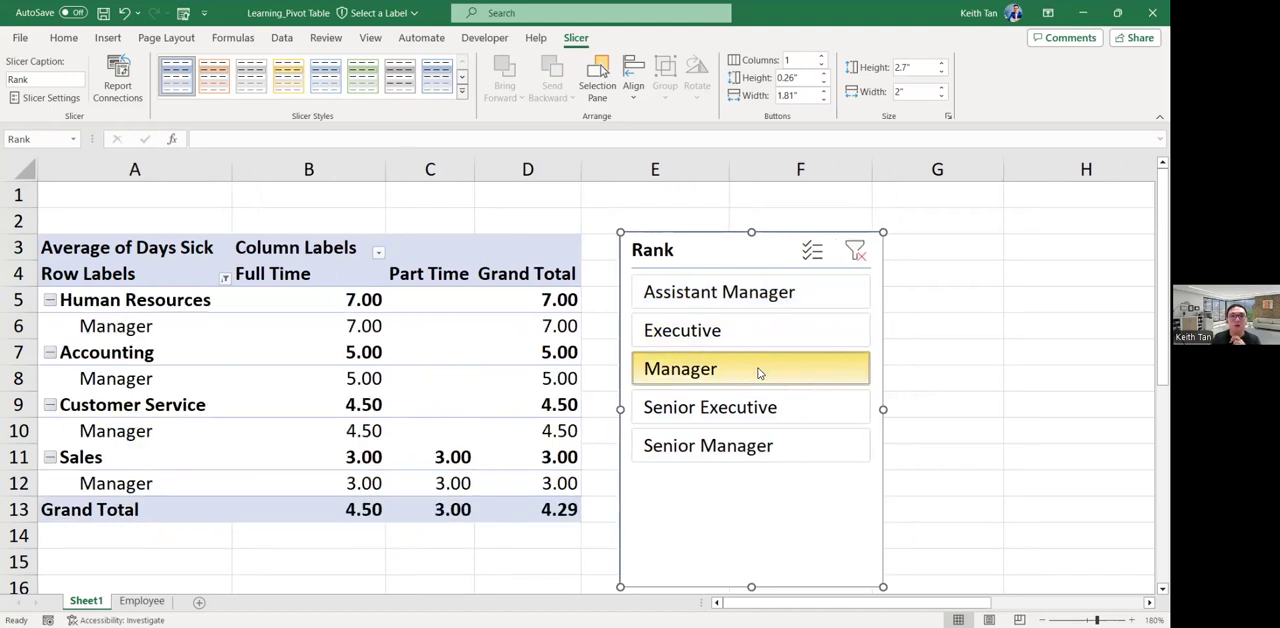
{"action": "left_click", "coordinate": [697, 445]}
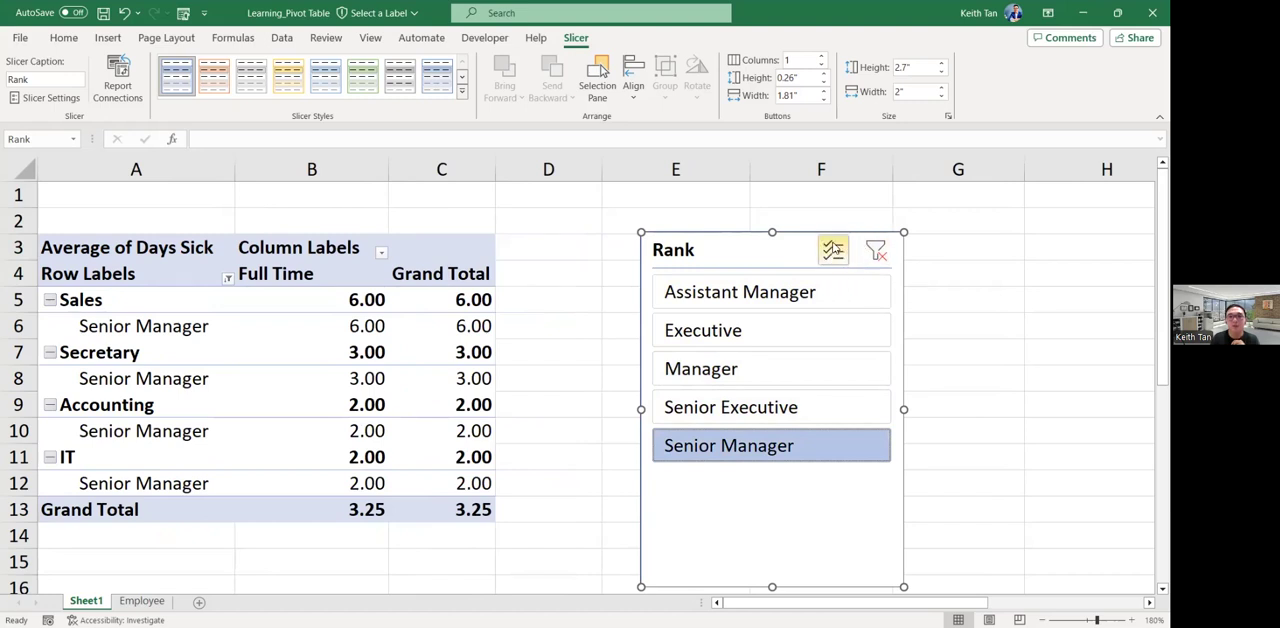
Enable multi-select in the Rank slicer and add Assistant Manager and Manager to the Senior Manager filter.
{"action": "left_click", "coordinate": [837, 250]}
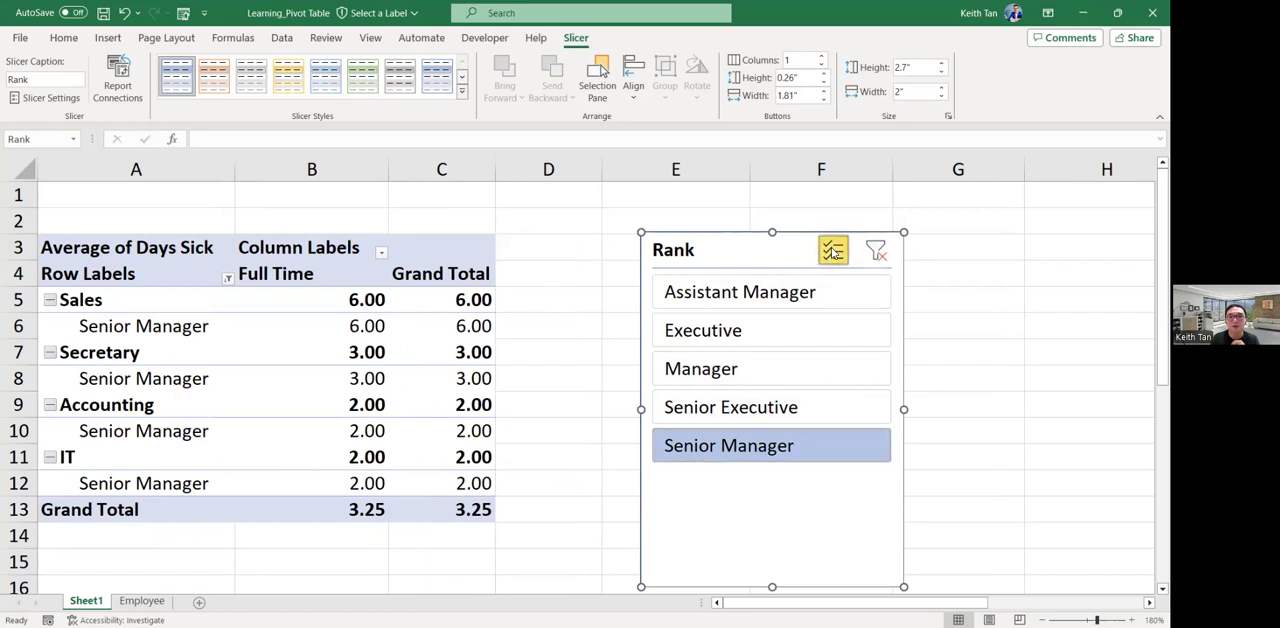
{"action": "left_click", "coordinate": [769, 305]}
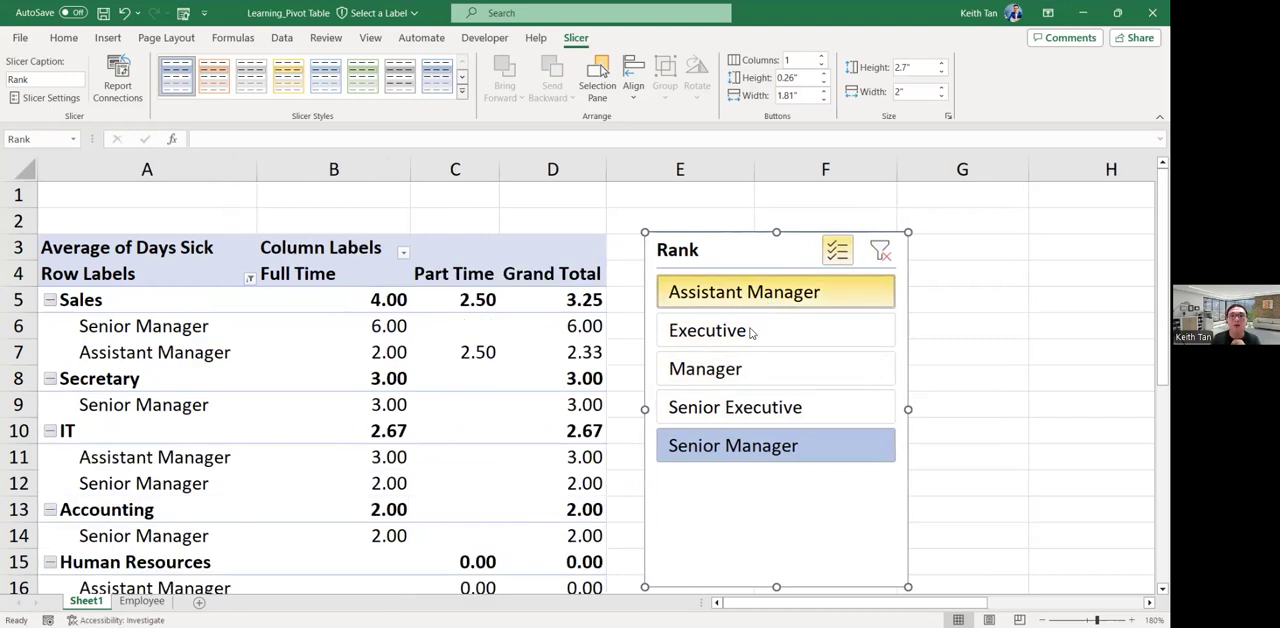
{"action": "left_click", "coordinate": [751, 369]}
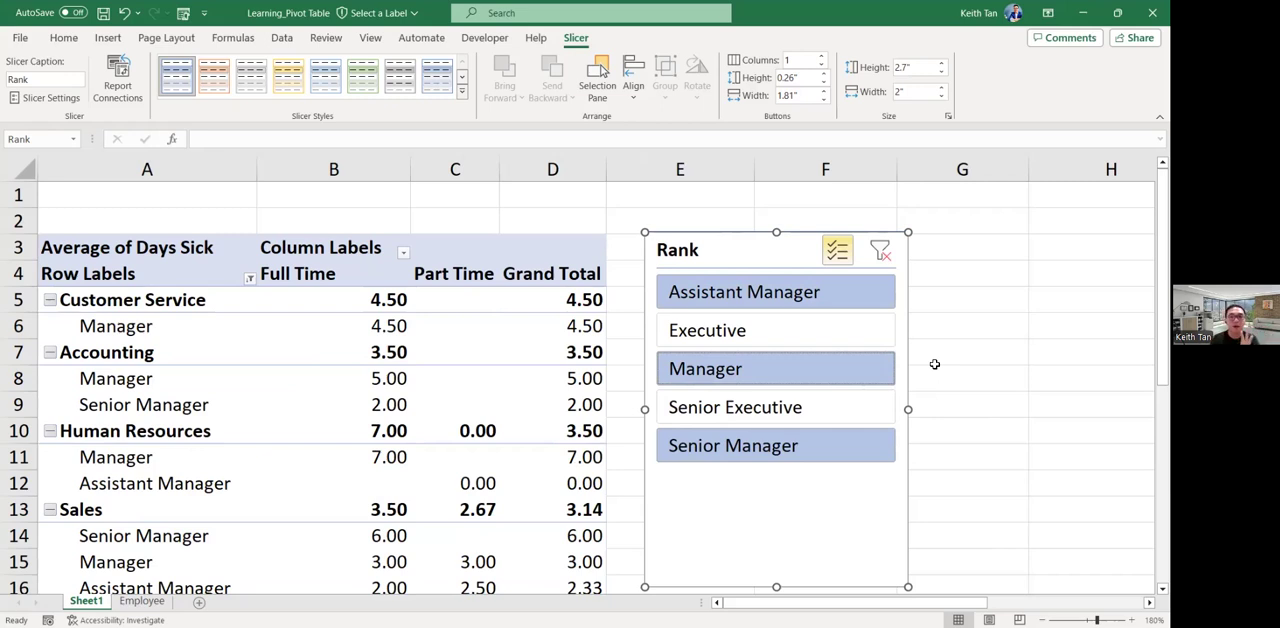
{"action": "left_click", "coordinate": [108, 37]}
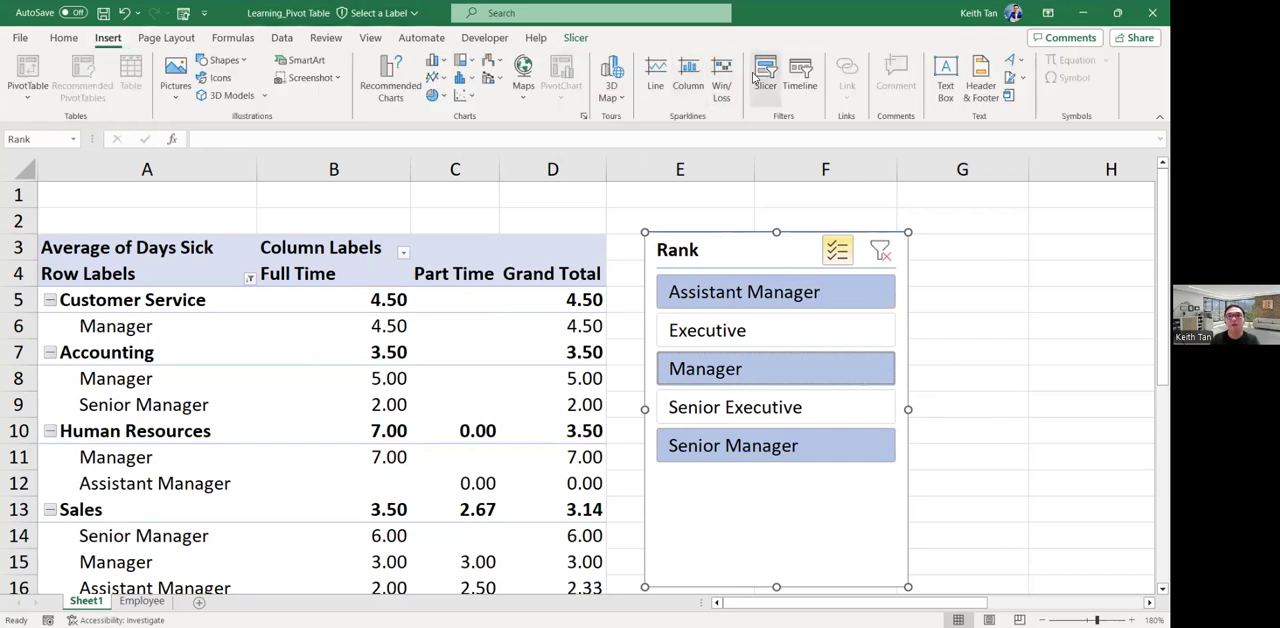
{"action": "left_click", "coordinate": [762, 75]}
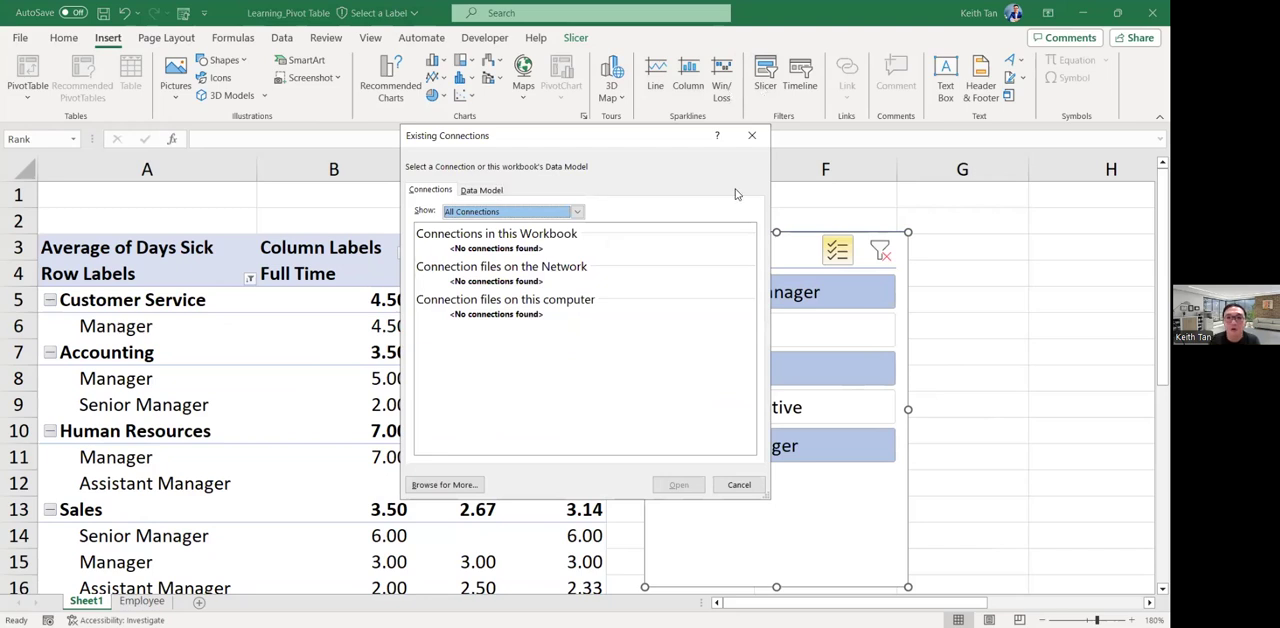
{"action": "left_click", "coordinate": [482, 190]}
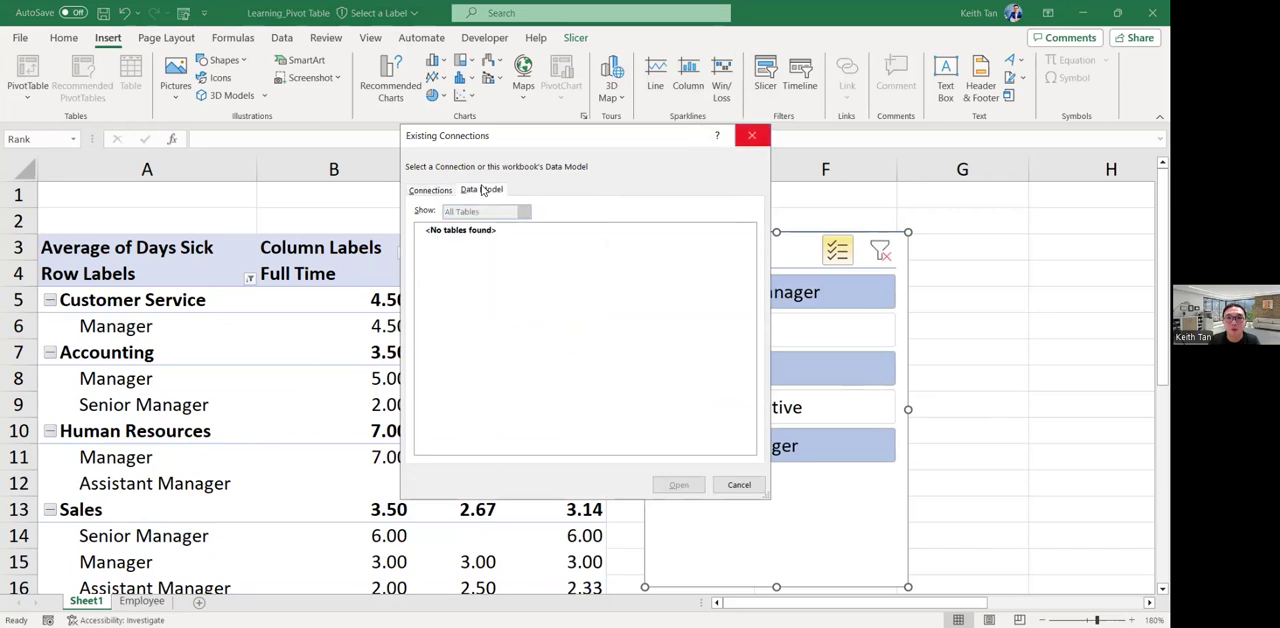
{"action": "key", "text": "Escape"}
Replace the Rank slicer with new Rank and Department slicers placed side by side next to the PivotTable.
{"action": "left_click_drag", "start_coordinate": [716, 234], "coordinate": [718, 217]}
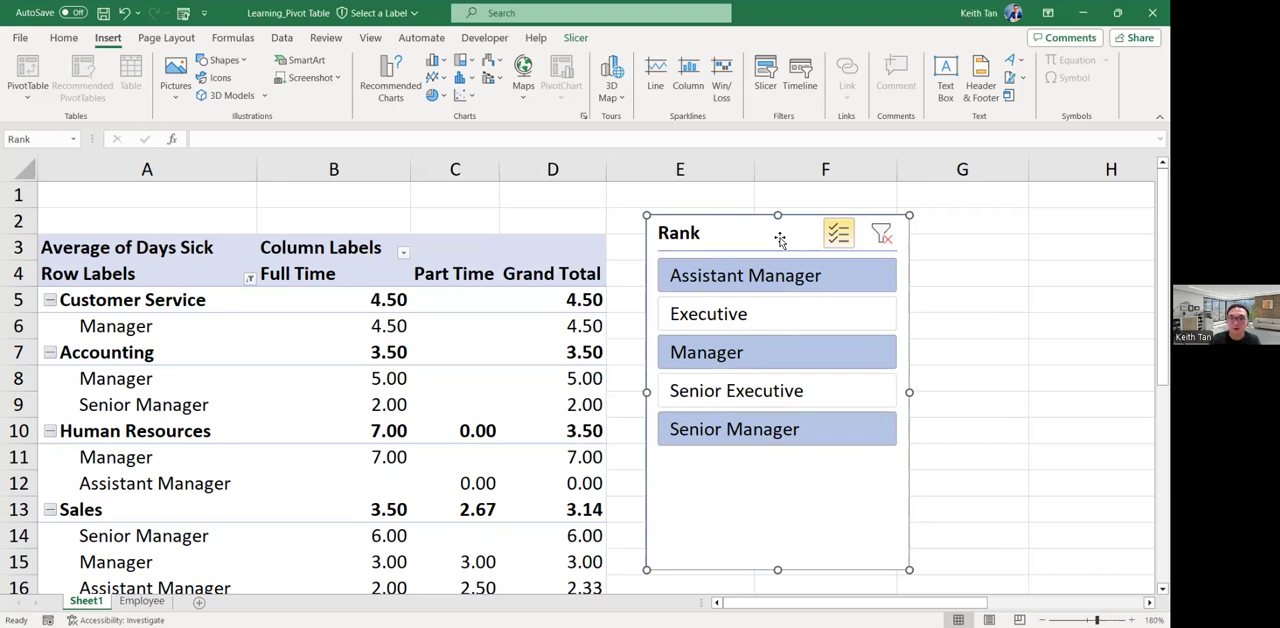
{"action": "key", "text": "Delete"}
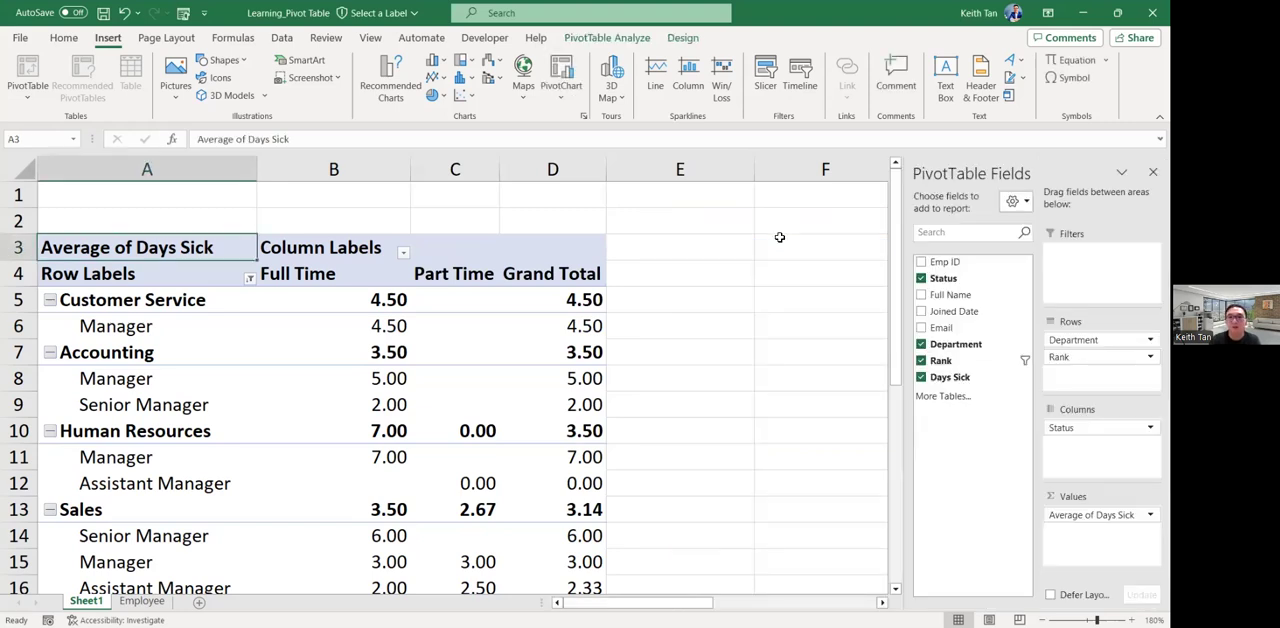
{"action": "left_click", "coordinate": [767, 86]}
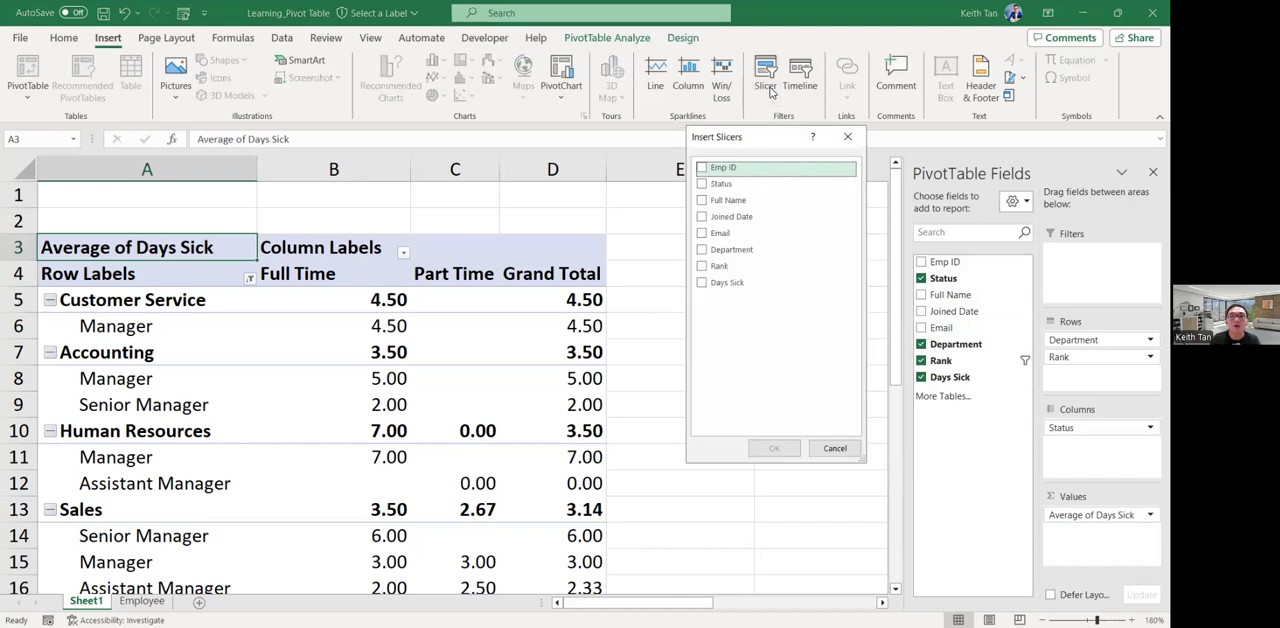
{"action": "left_click", "coordinate": [712, 267]}
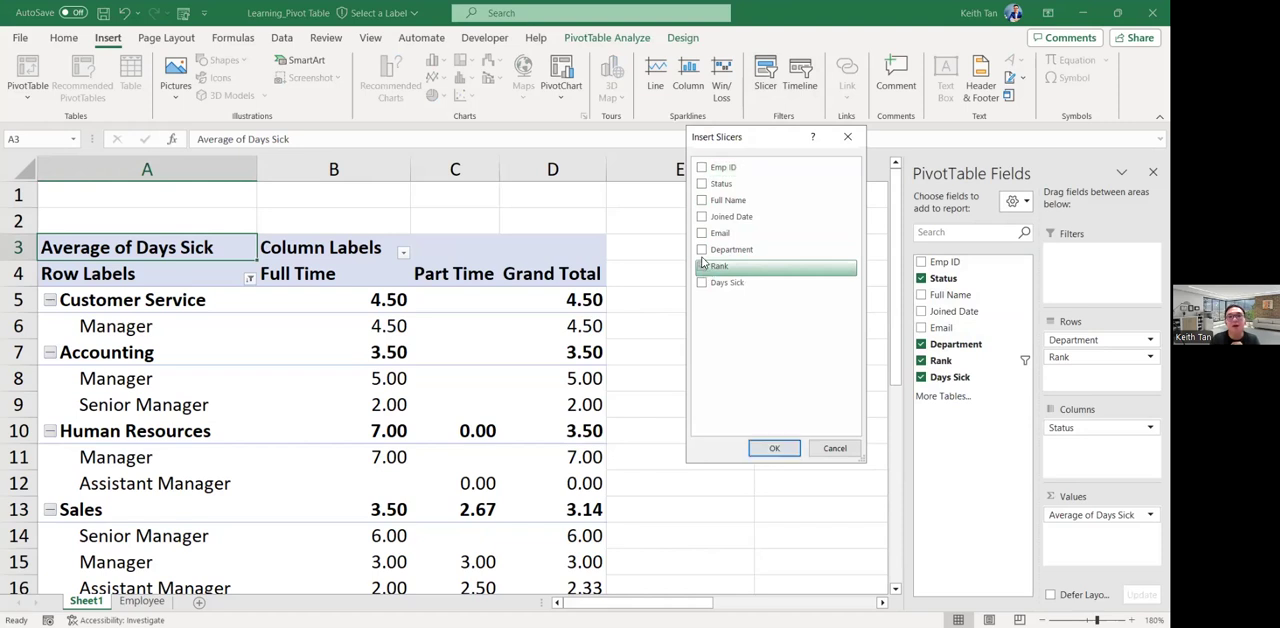
{"action": "left_click", "coordinate": [703, 255]}
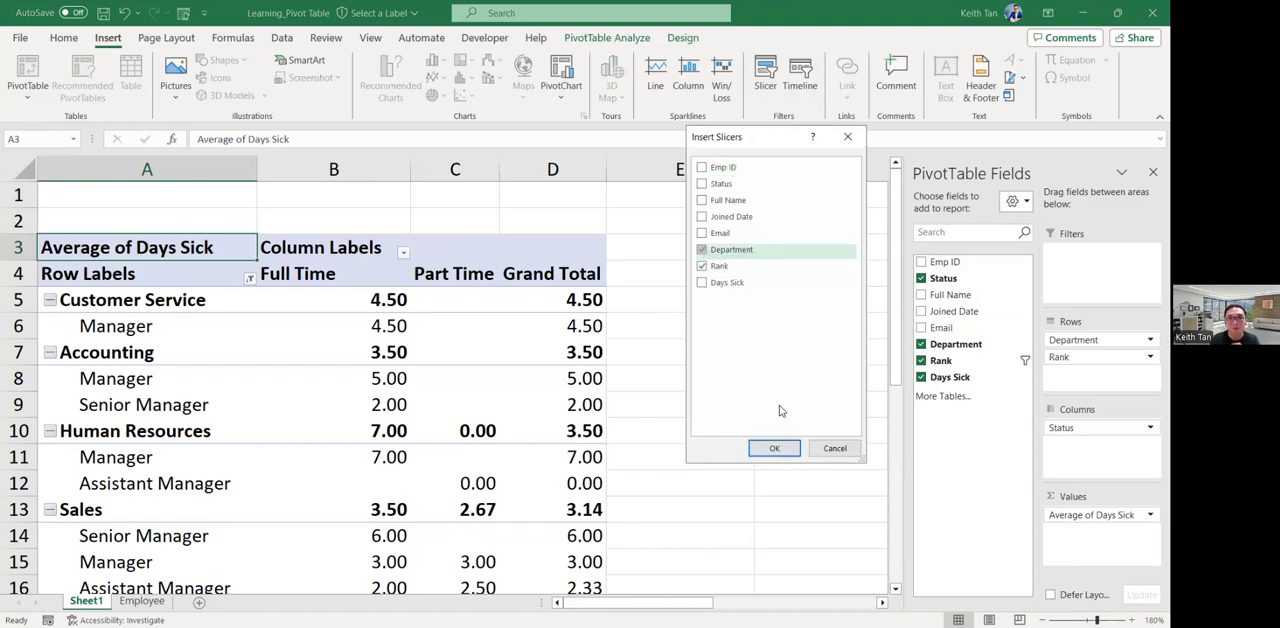
{"action": "left_click", "coordinate": [778, 450]}
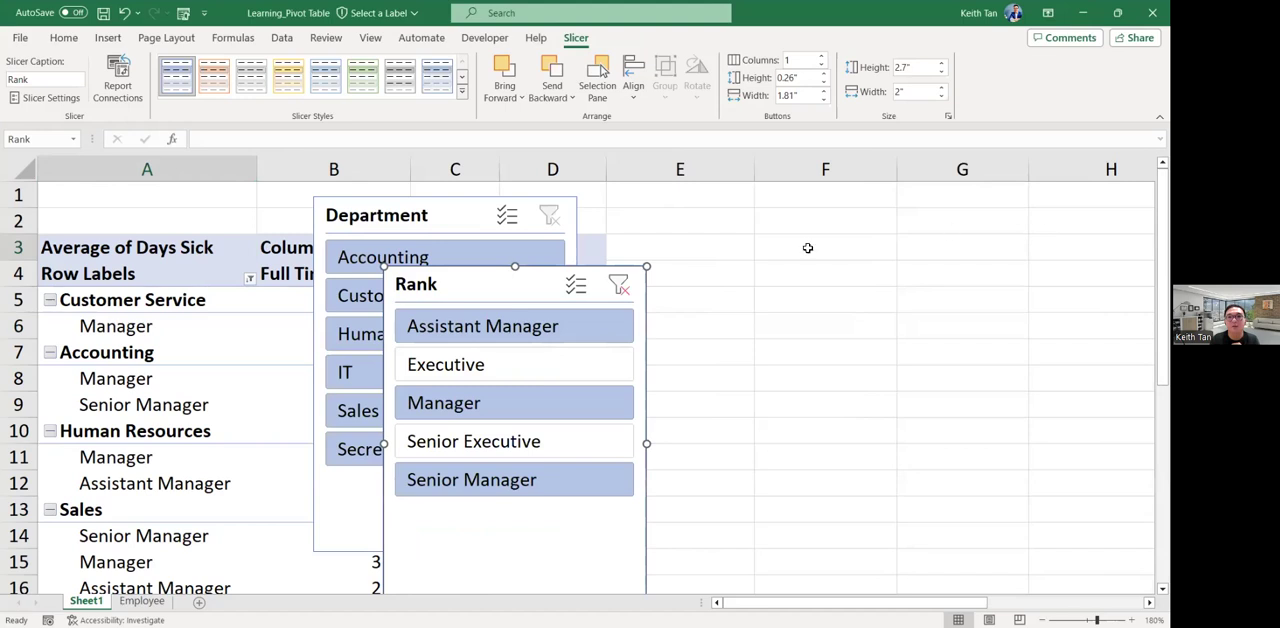
{"action": "left_click_drag", "start_coordinate": [730, 261], "coordinate": [729, 262]}
{"action": "left_click_drag", "start_coordinate": [462, 212], "coordinate": [1024, 236]}
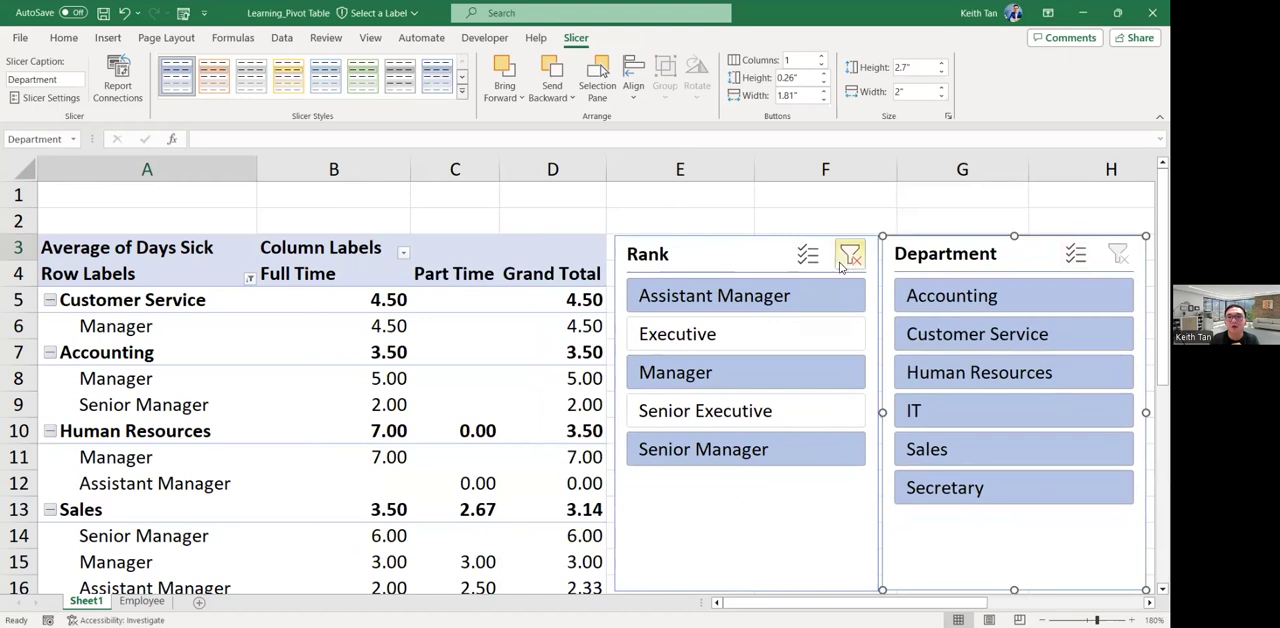
Enable multi-select in both slicers and deselect the departments one after another, from Accounting through Secretary.
{"action": "left_click", "coordinate": [1077, 257]}
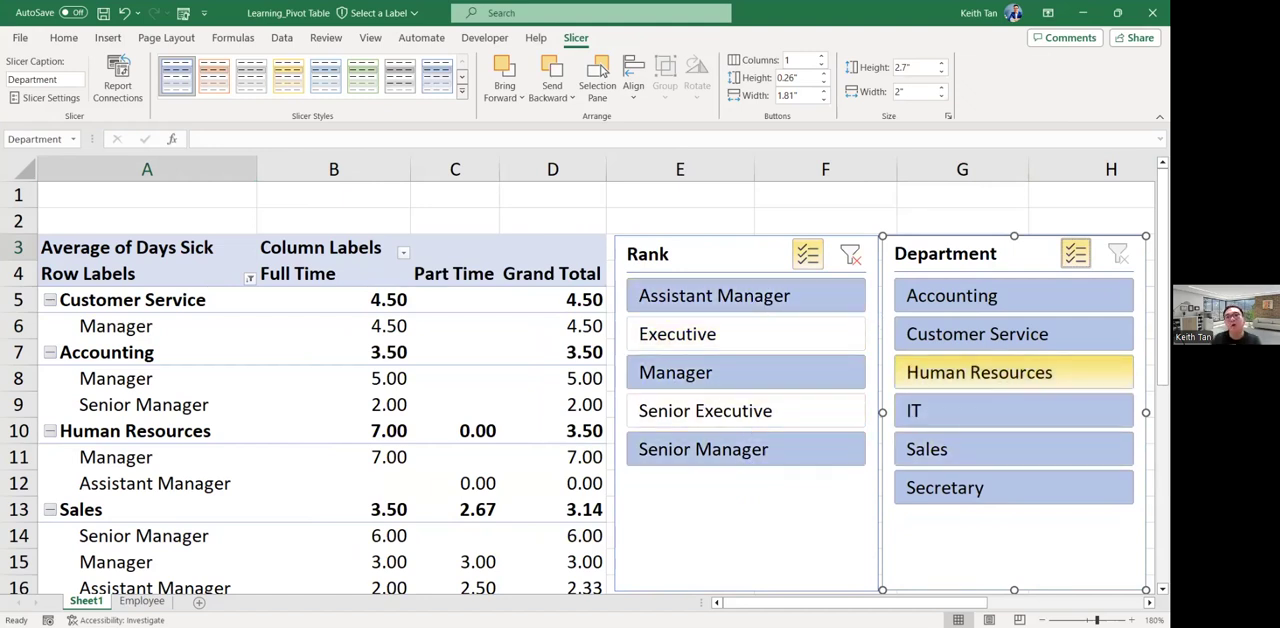
{"action": "left_click", "coordinate": [1002, 303]}
{"action": "left_click", "coordinate": [1002, 334]}
{"action": "left_click", "coordinate": [981, 405]}
{"action": "left_click", "coordinate": [960, 450]}
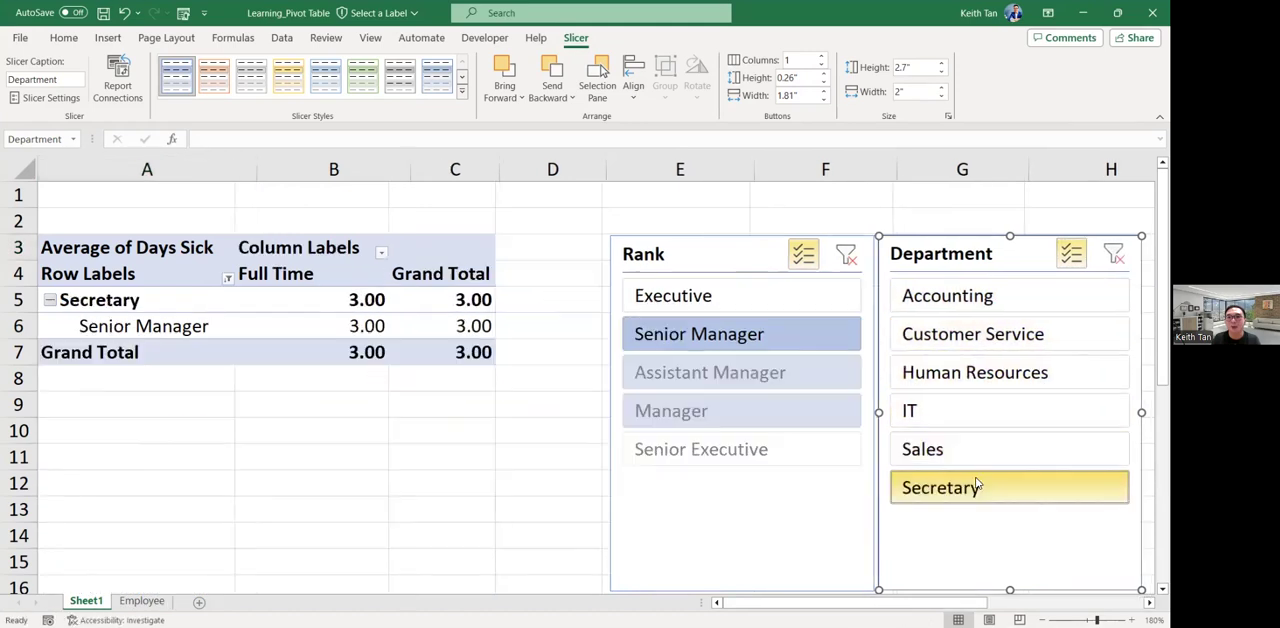
{"action": "left_click", "coordinate": [980, 488]}
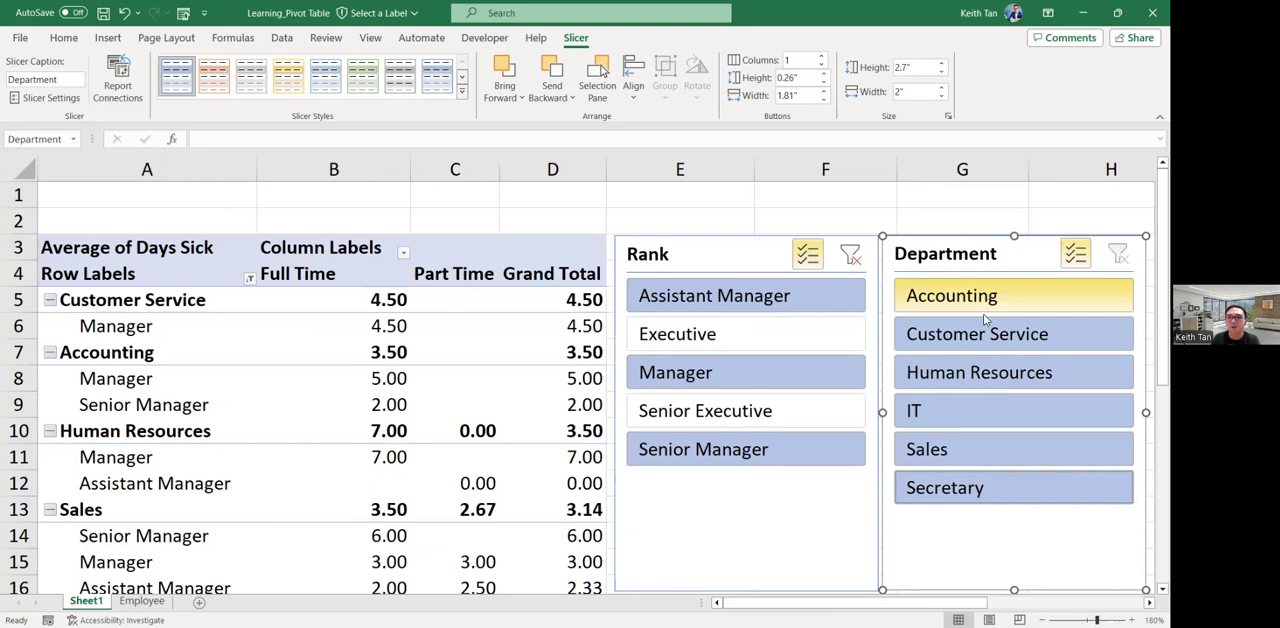
Exclude IT, Sales and Secretary in the Department slicer, keeping Accounting, Customer Service and Human Resources.
{"action": "left_click", "coordinate": [965, 410]}
{"action": "left_click", "coordinate": [952, 449]}
{"action": "left_click", "coordinate": [950, 489]}
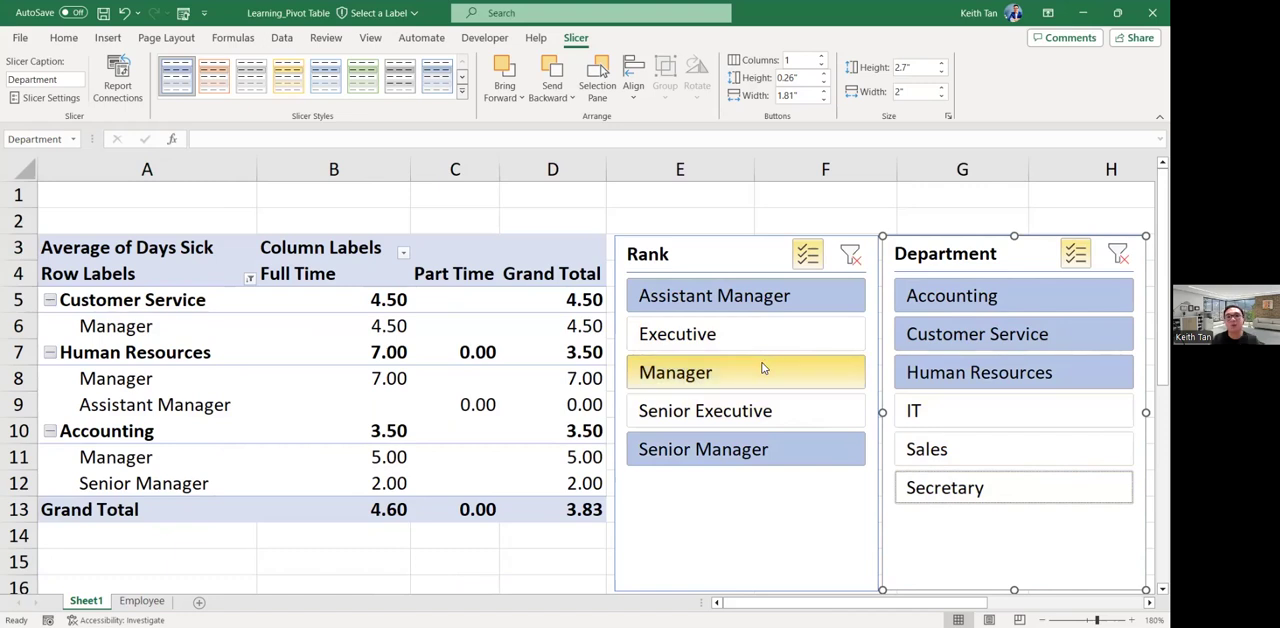
Clear the filters of both the Rank and Department slicers.
{"action": "left_click", "coordinate": [849, 262]}
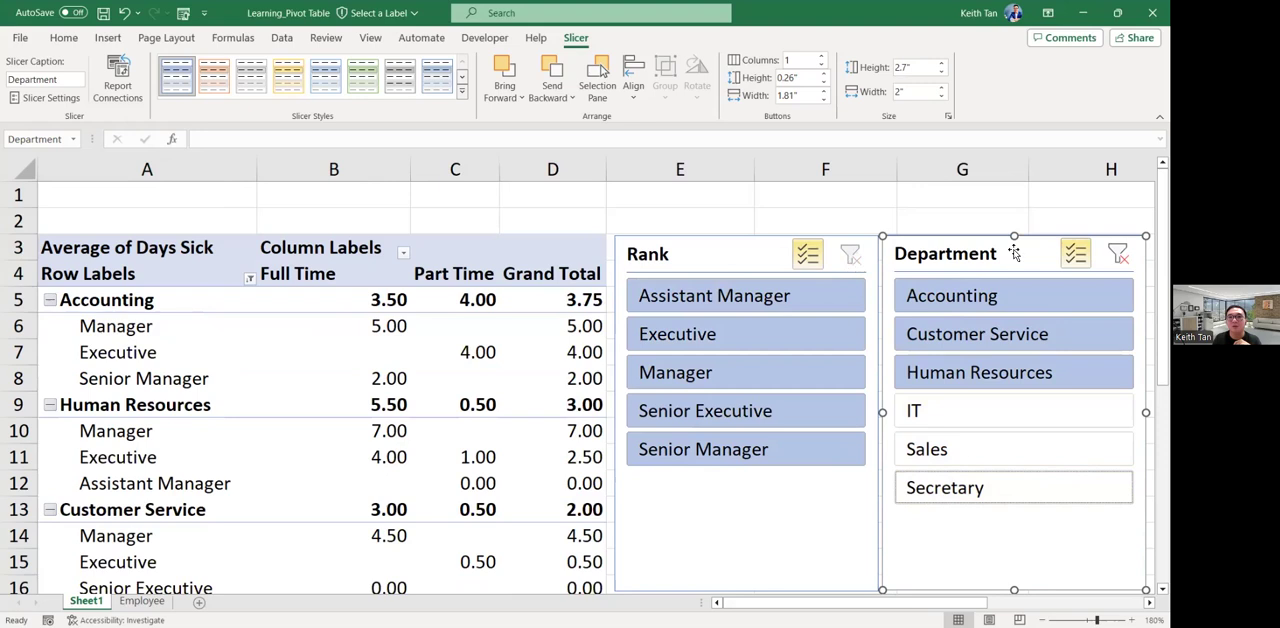
{"action": "left_click", "coordinate": [1118, 254]}
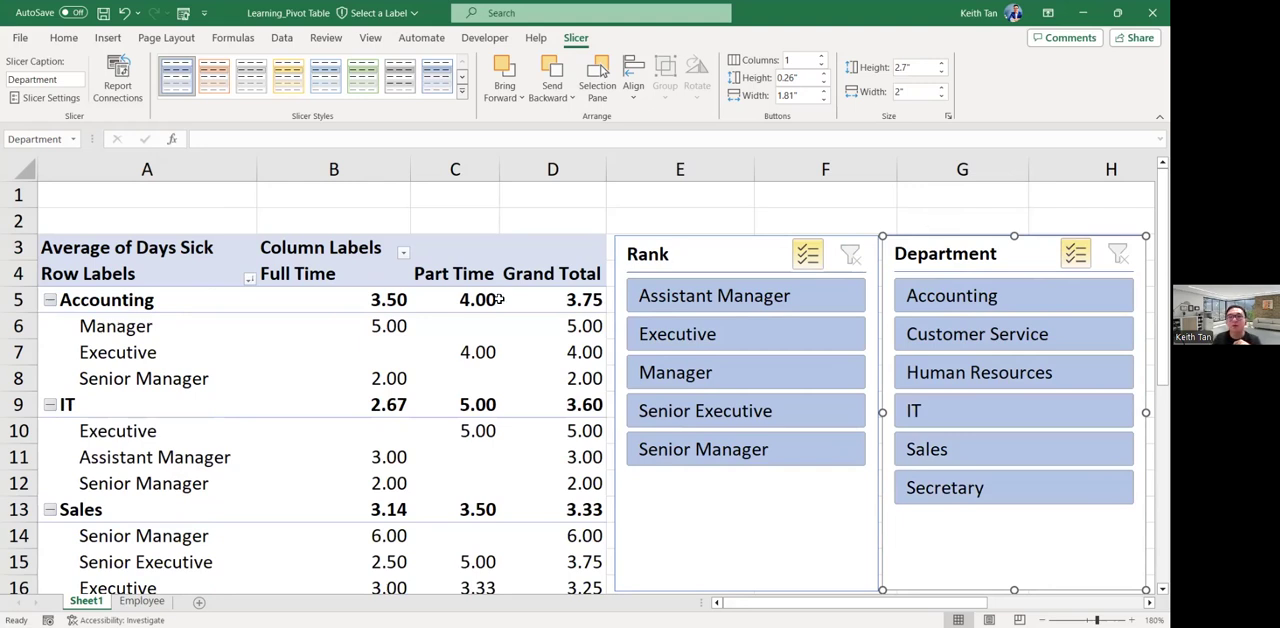
{"action": "mouse_move", "coordinate": [447, 398]}
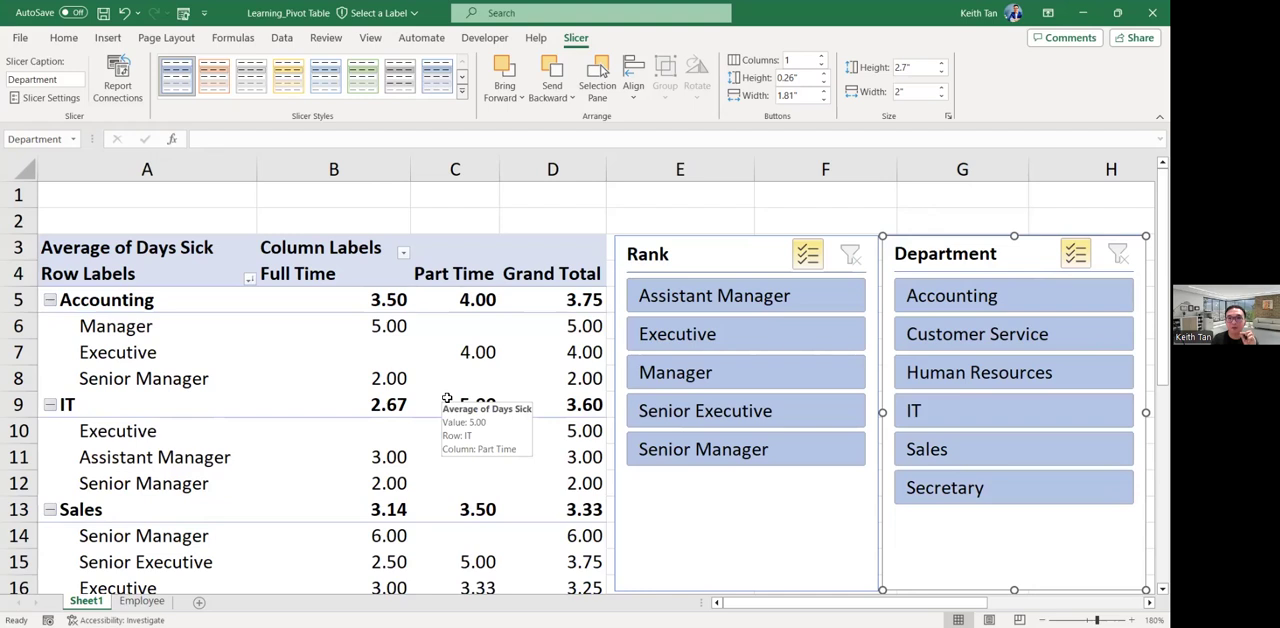